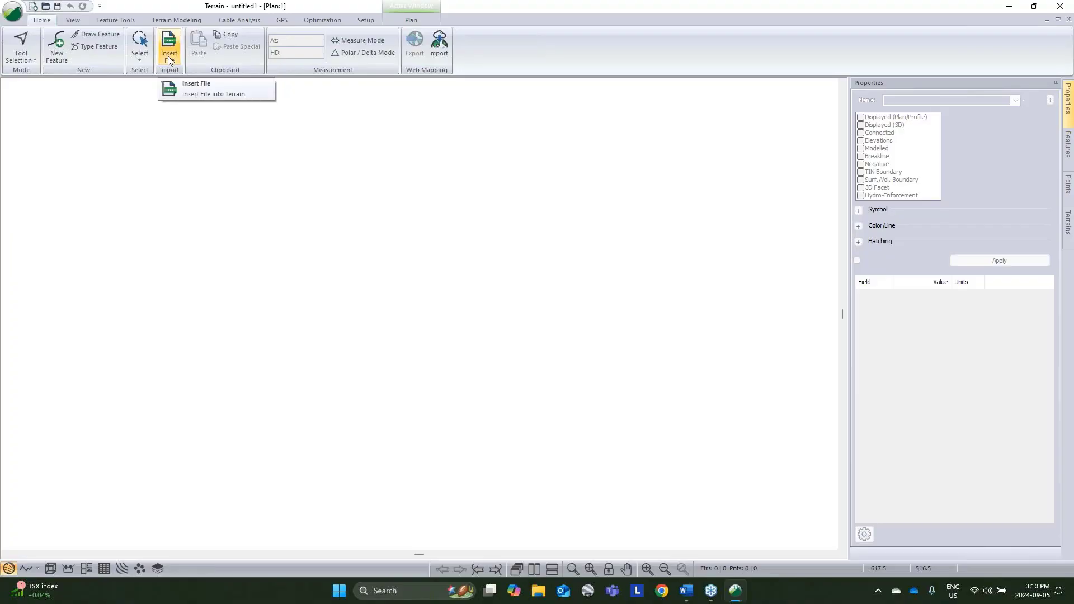
Step: Insert DEM.tif from the Resource Road Webinar folder using the Raster DEM format
{"action": "left_click", "coordinate": [167, 57]}
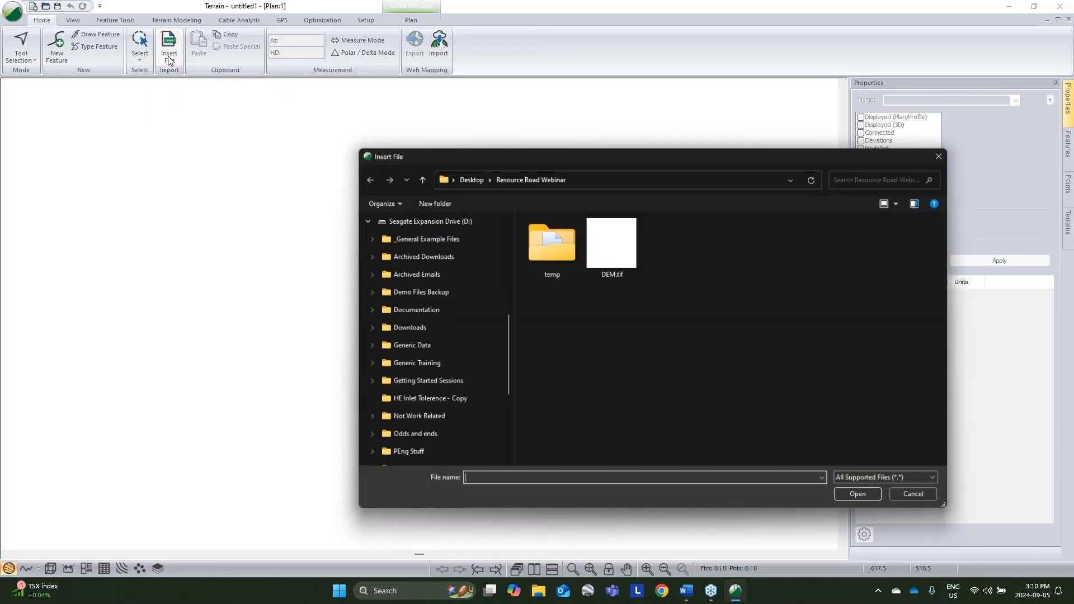
{"action": "left_click", "coordinate": [627, 261]}
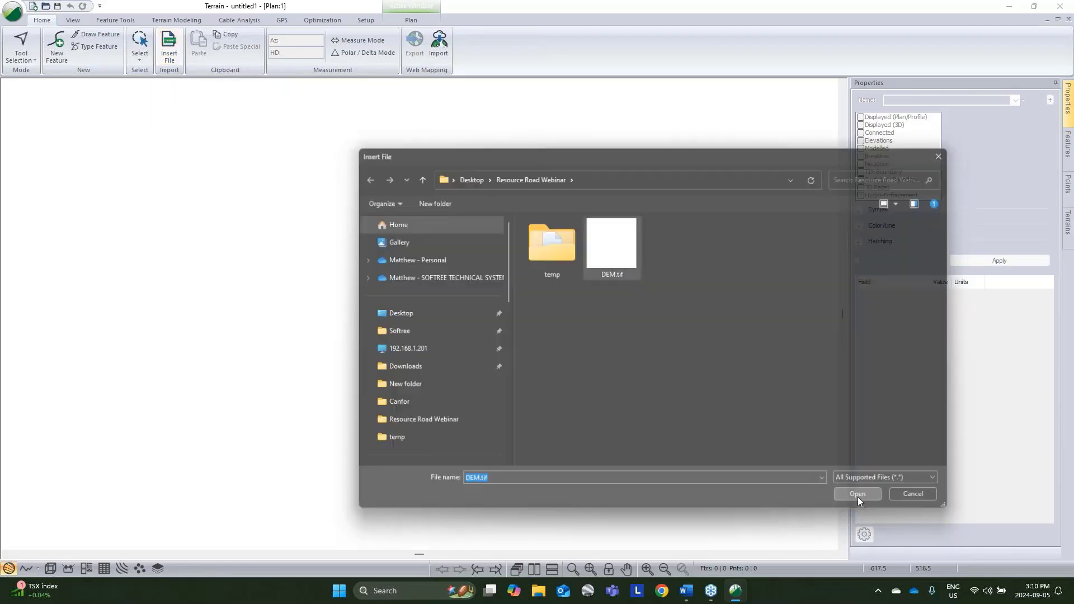
{"action": "left_click", "coordinate": [859, 496]}
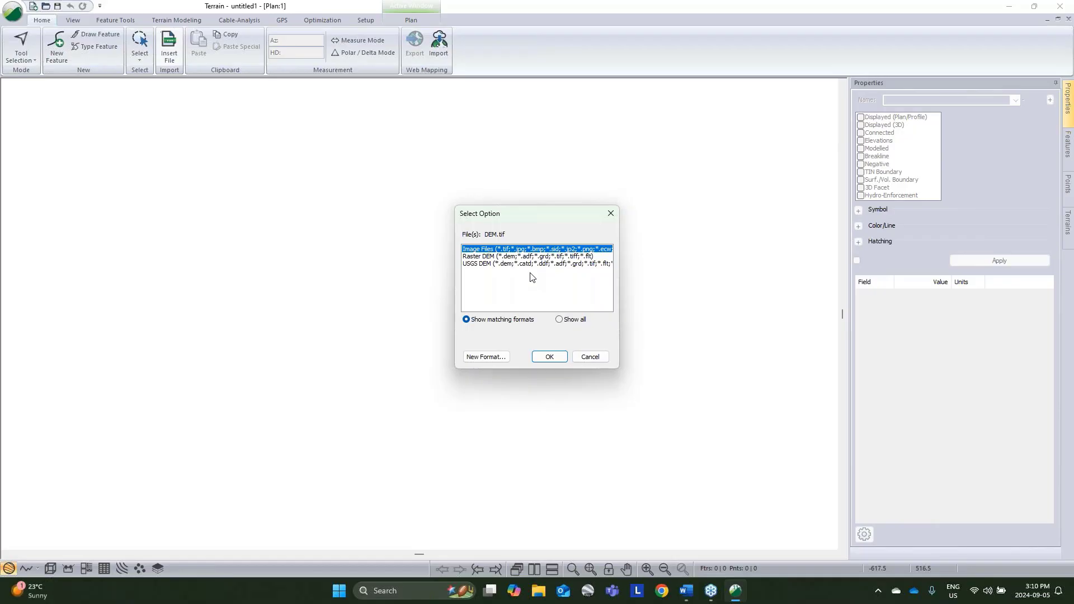
{"action": "left_click", "coordinate": [511, 256]}
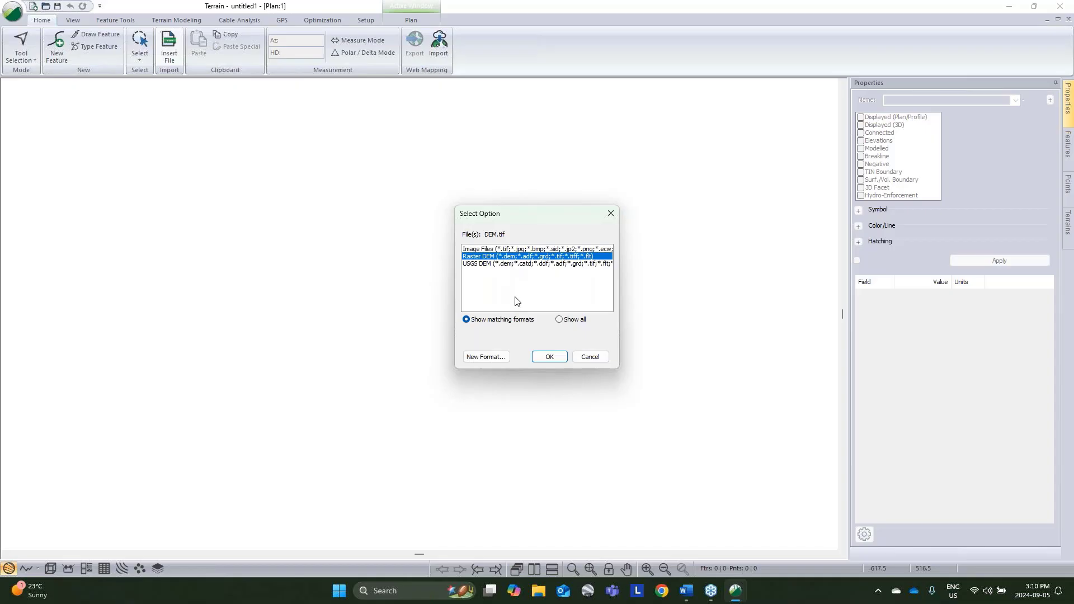
{"action": "left_click", "coordinate": [549, 357]}
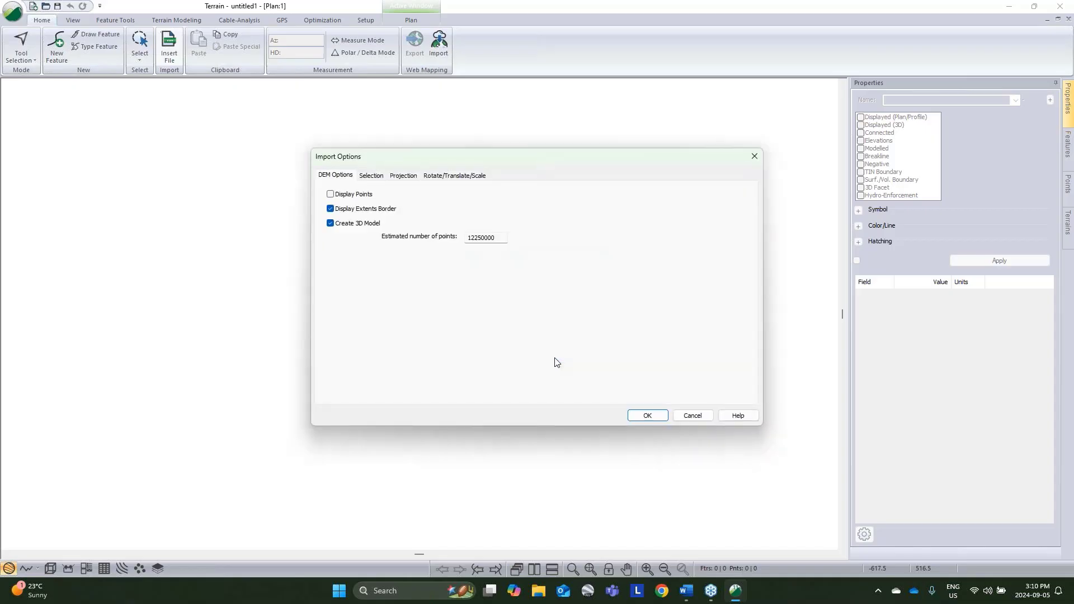
Step: Turn off 3D model creation, check the projection settings and import the DEM
{"action": "left_click", "coordinate": [330, 223]}
{"action": "left_click", "coordinate": [407, 177]}
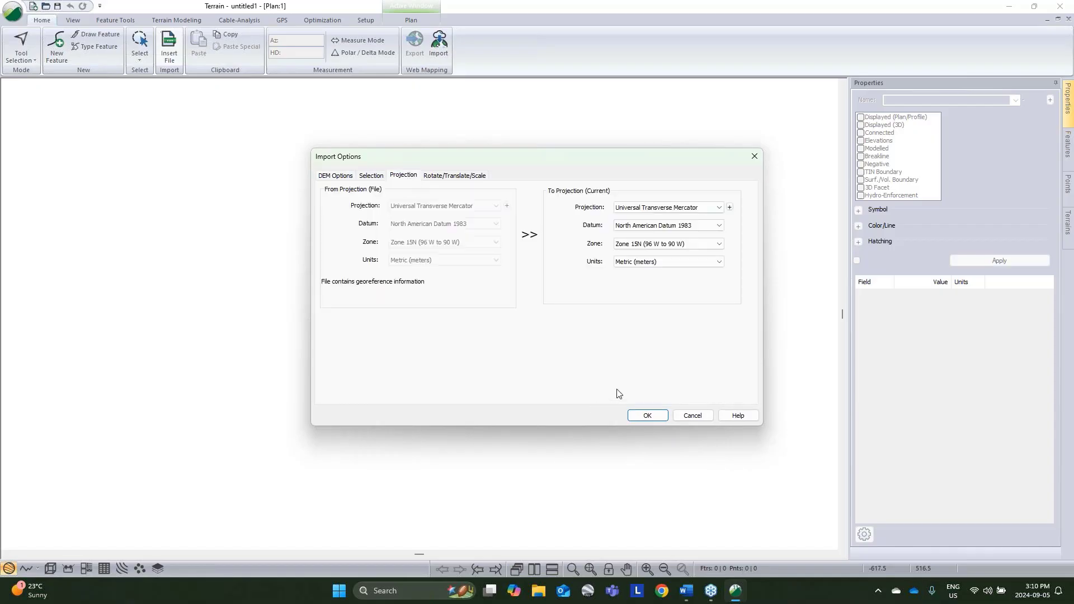
{"action": "left_click", "coordinate": [646, 416]}
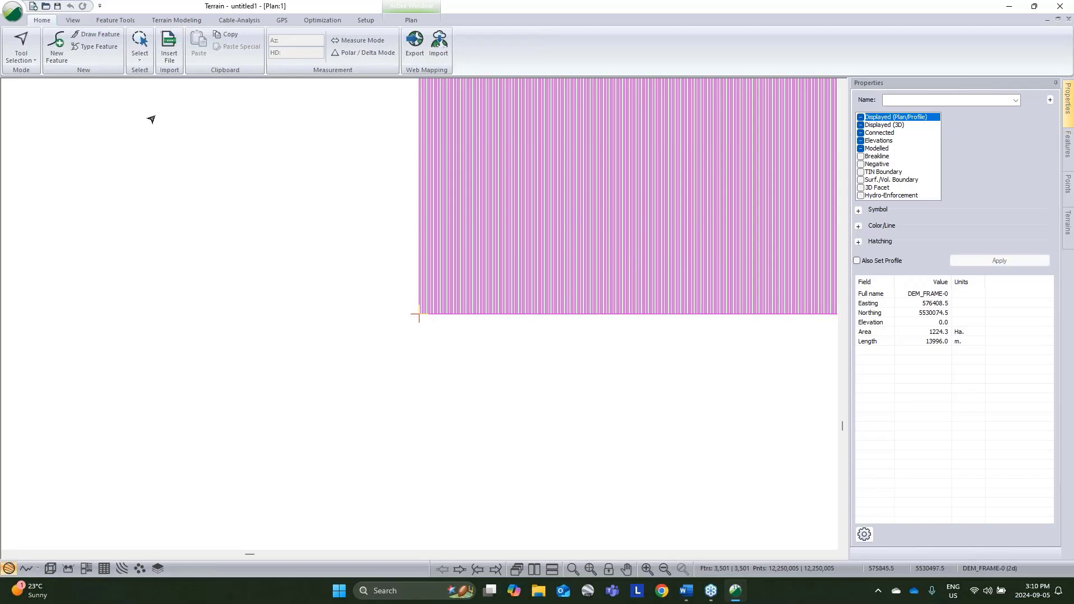
Step: Simplify the imported DEM features with a tolerance of 0.15, accepting that the operation cannot be undone, and clear the selection
{"action": "left_click", "coordinate": [125, 22]}
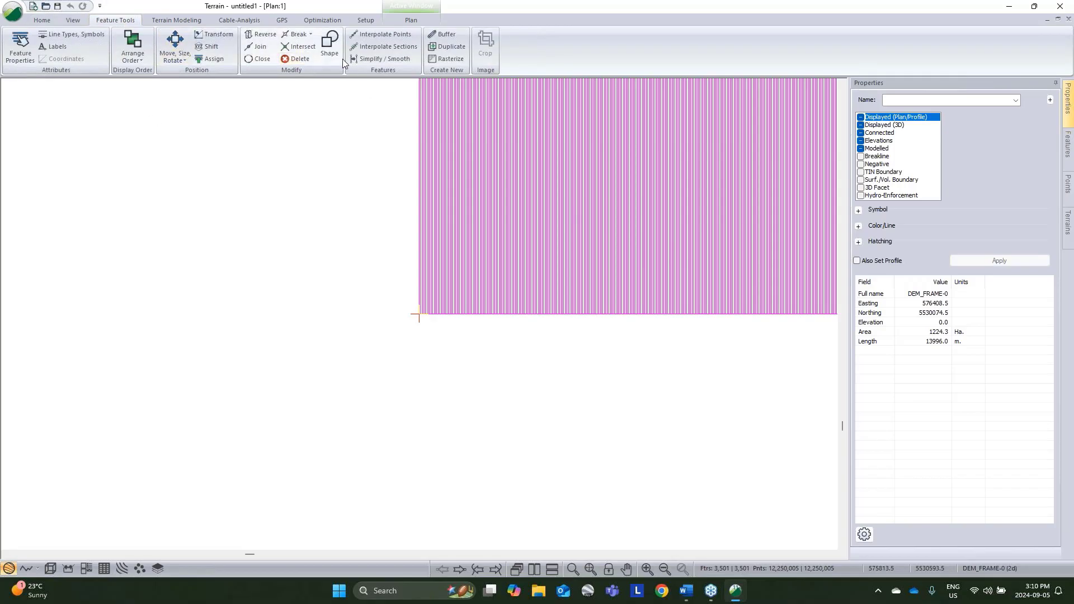
{"action": "left_click", "coordinate": [370, 59]}
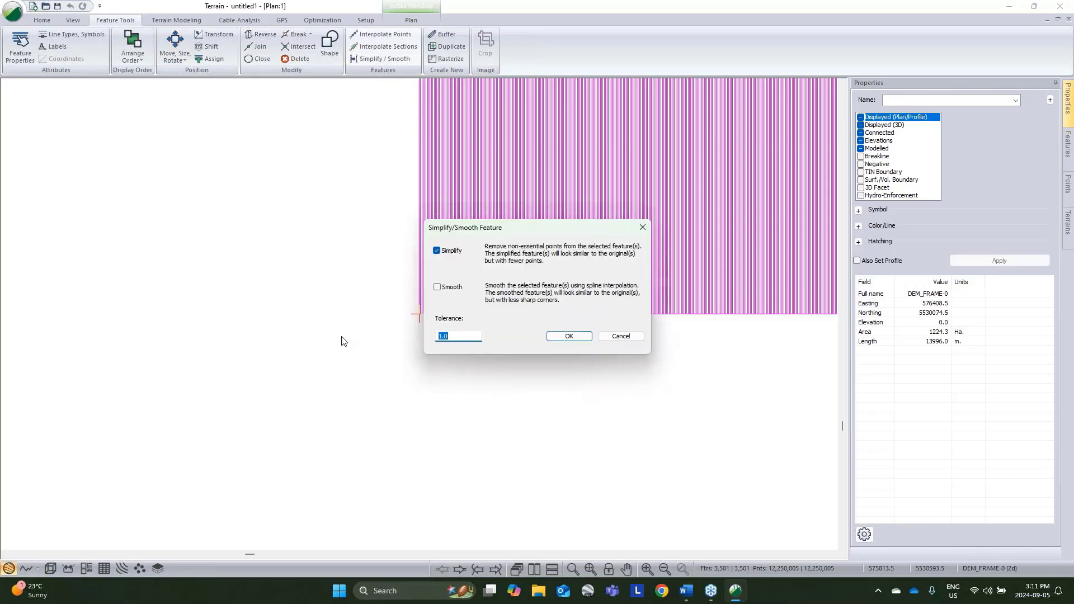
{"action": "type", "text": ".15"}
{"action": "left_click", "coordinate": [577, 337]}
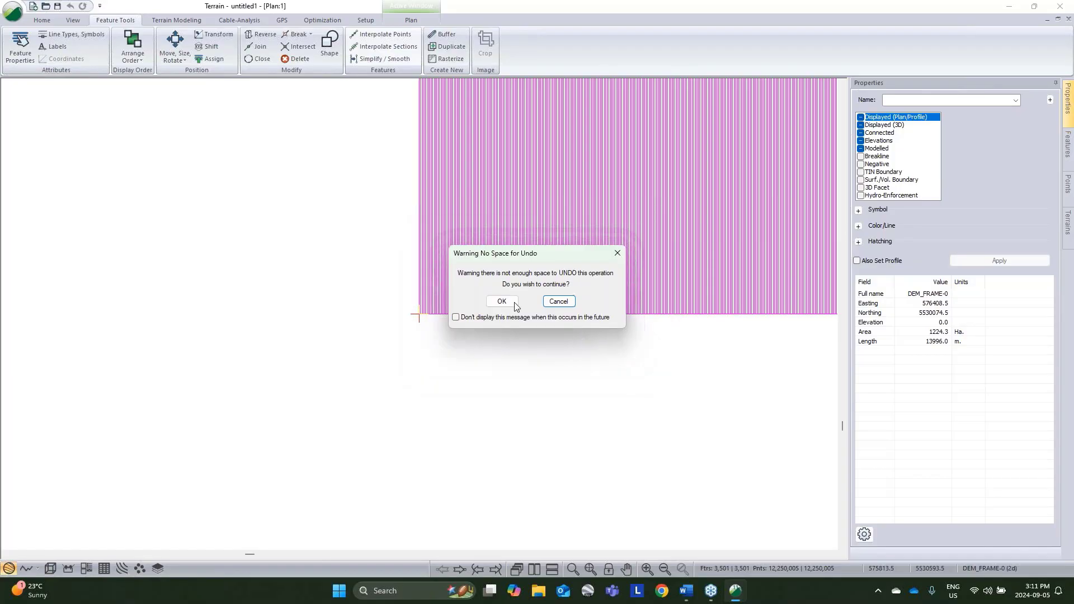
{"action": "left_click", "coordinate": [504, 301]}
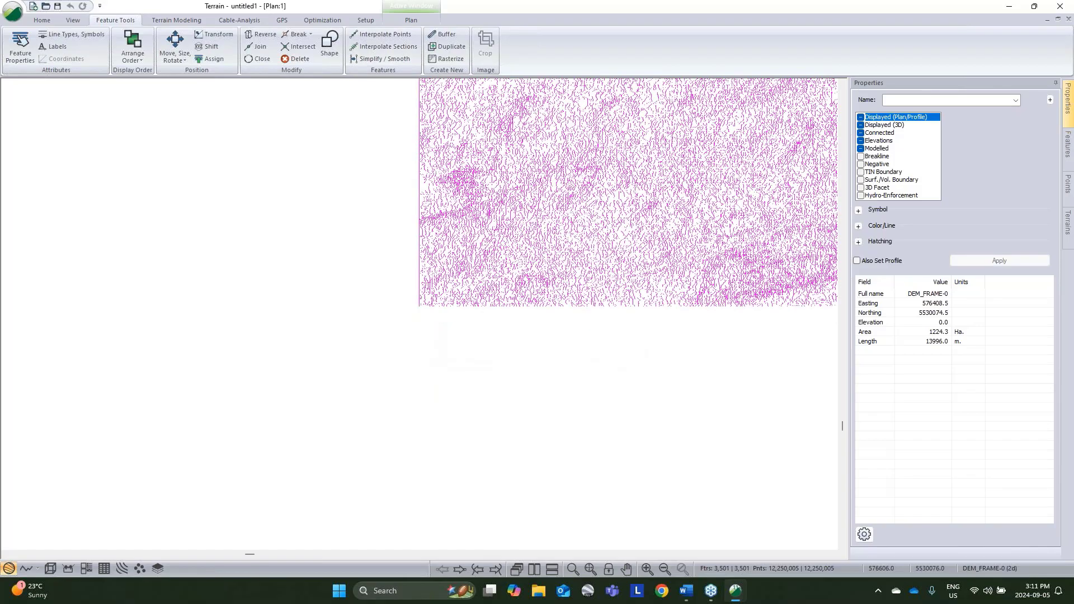
{"action": "middle_click_drag", "start_coordinate": [773, 379], "coordinate": [447, 459]}
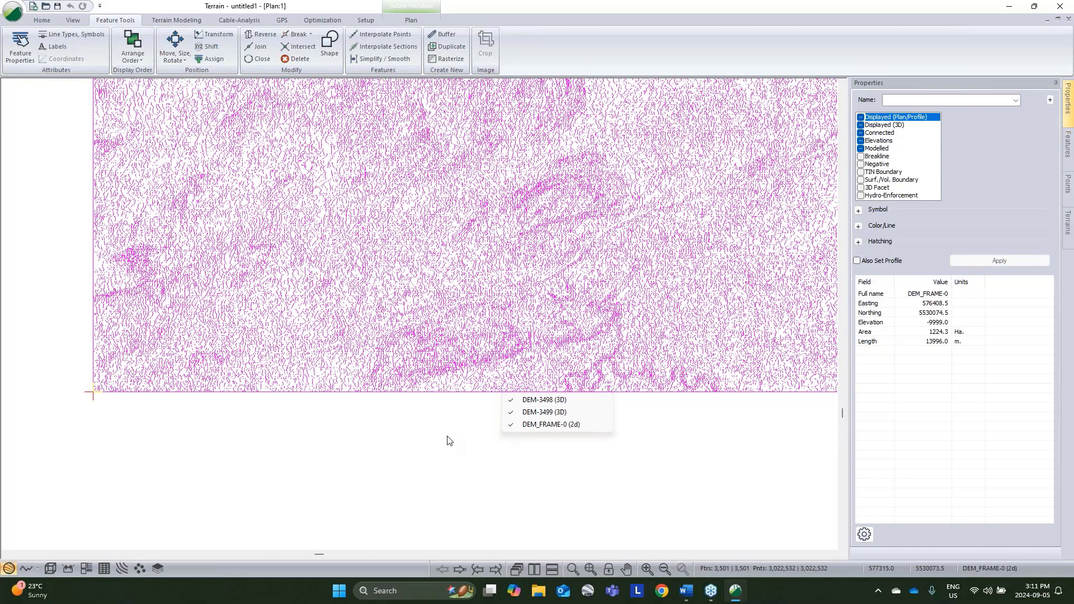
{"action": "left_click", "coordinate": [447, 436]}
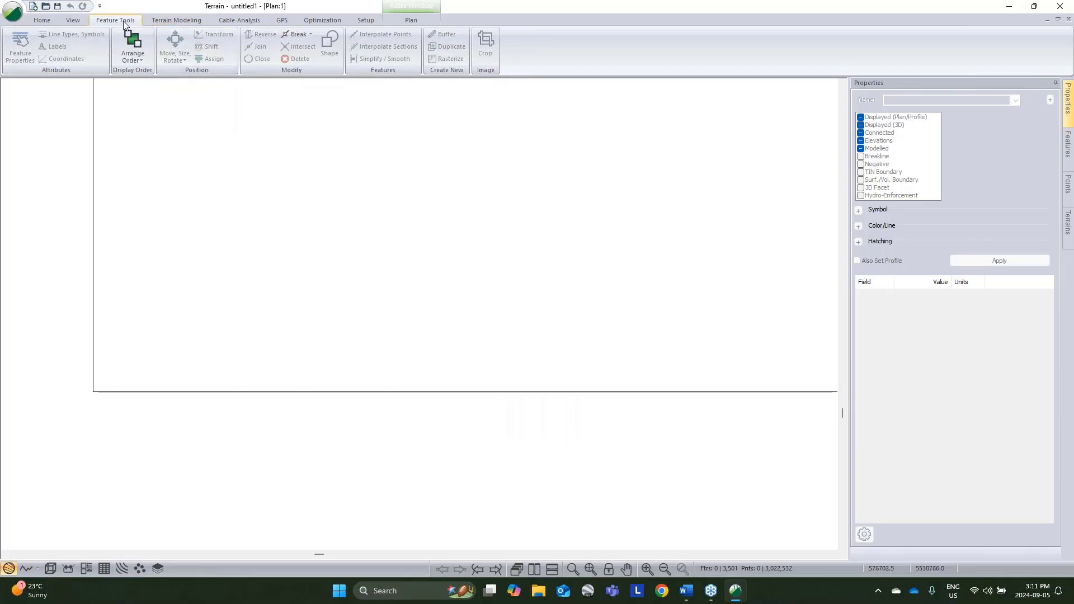
Step: Draw a straight two-point feature about 695 m long inside the DEM frame
{"action": "left_click", "coordinate": [177, 20]}
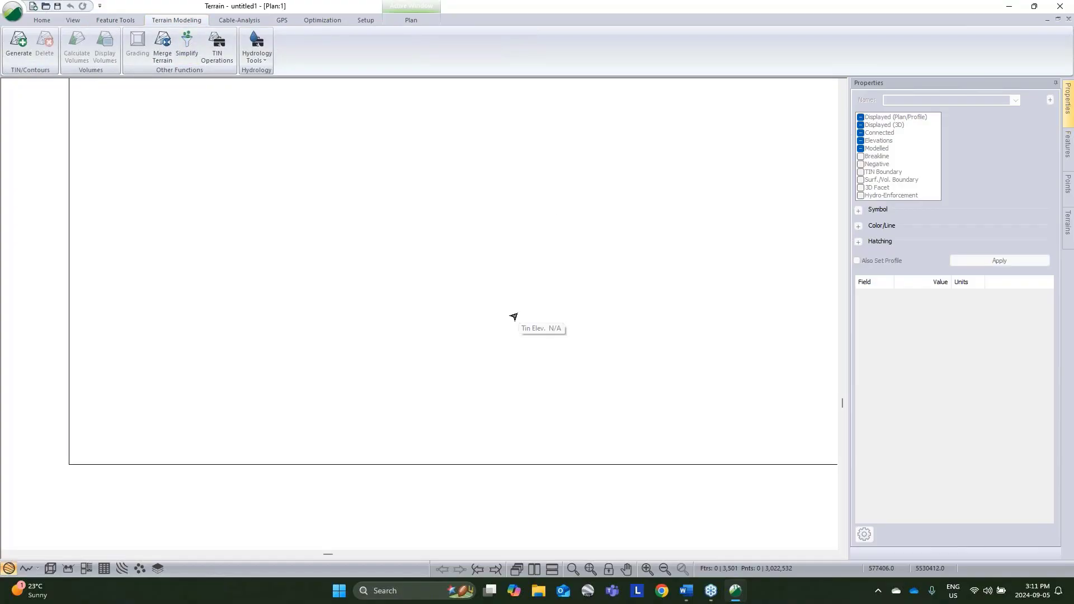
{"action": "key", "text": "Insert"}
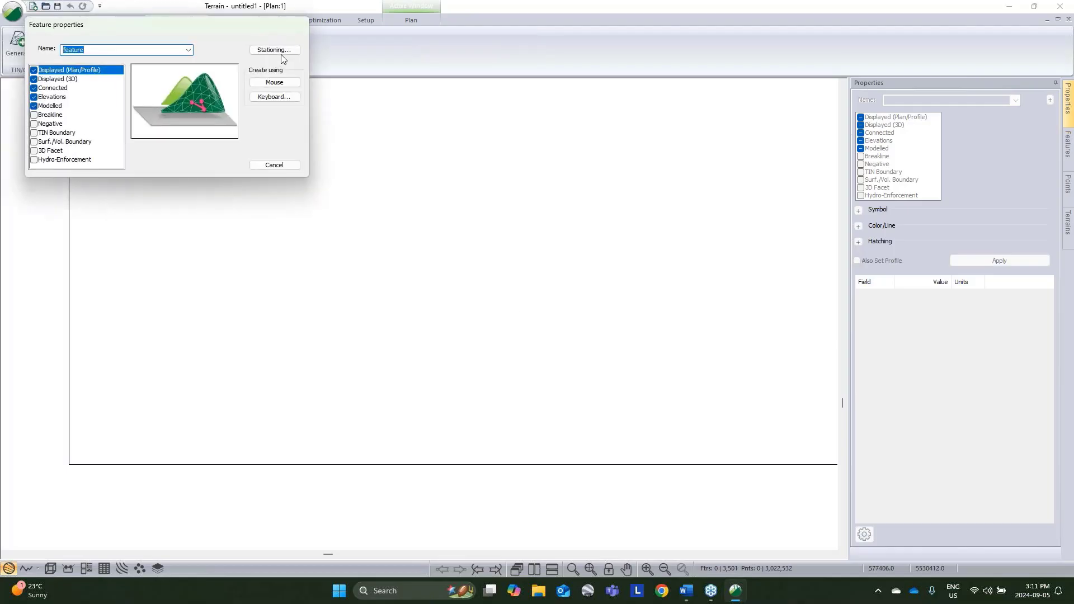
{"action": "left_click", "coordinate": [278, 83]}
{"action": "left_click", "coordinate": [510, 312]}
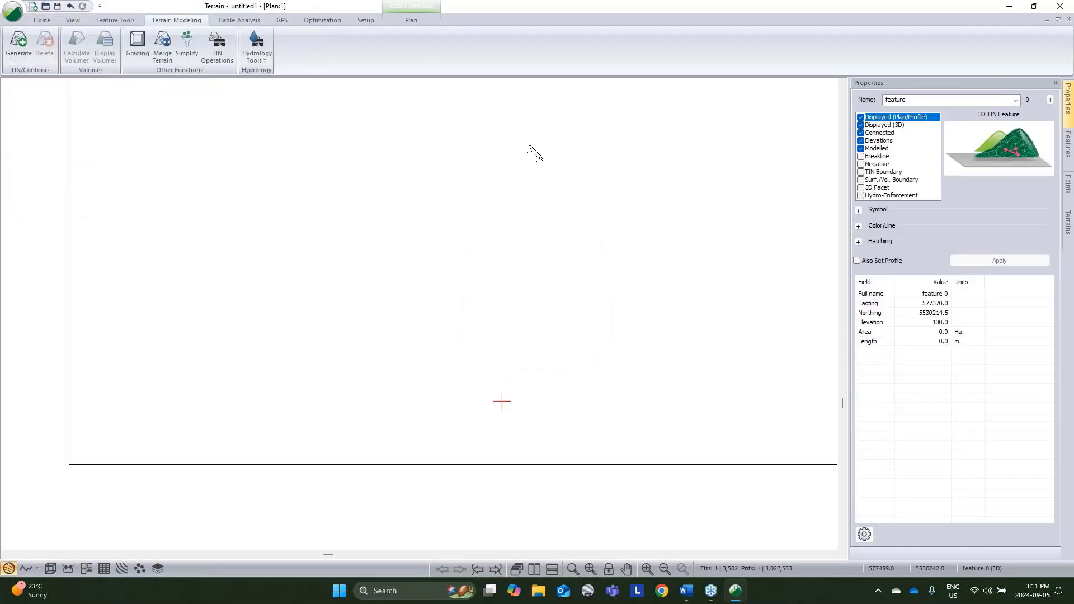
{"action": "left_click", "coordinate": [588, 100]}
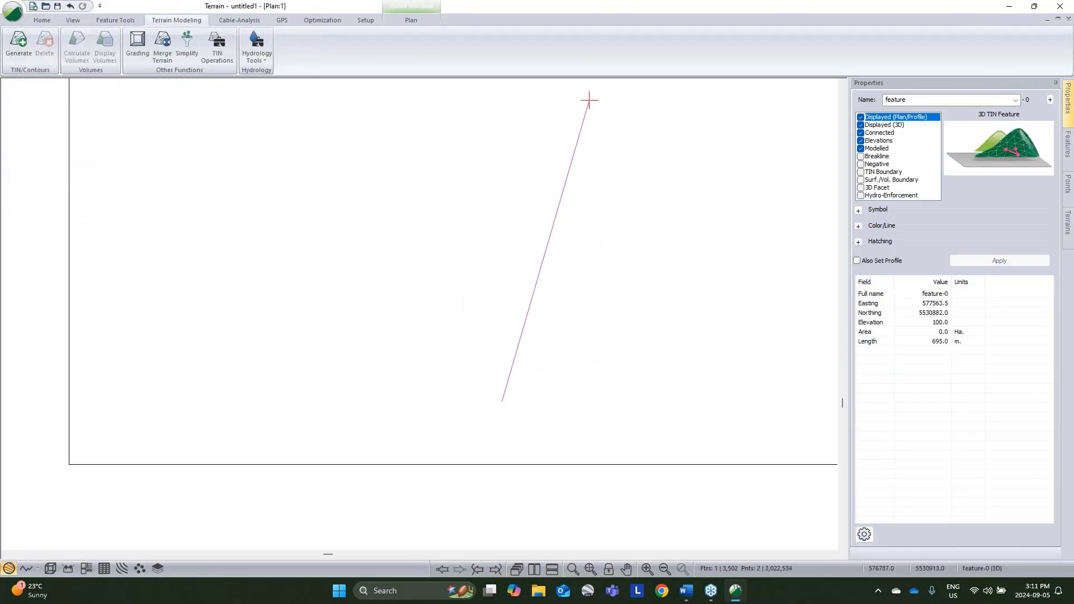
Step: Examine the Simplify Surface Point Data options and the region types available for excluded regions without applying anything
{"action": "left_click", "coordinate": [184, 48]}
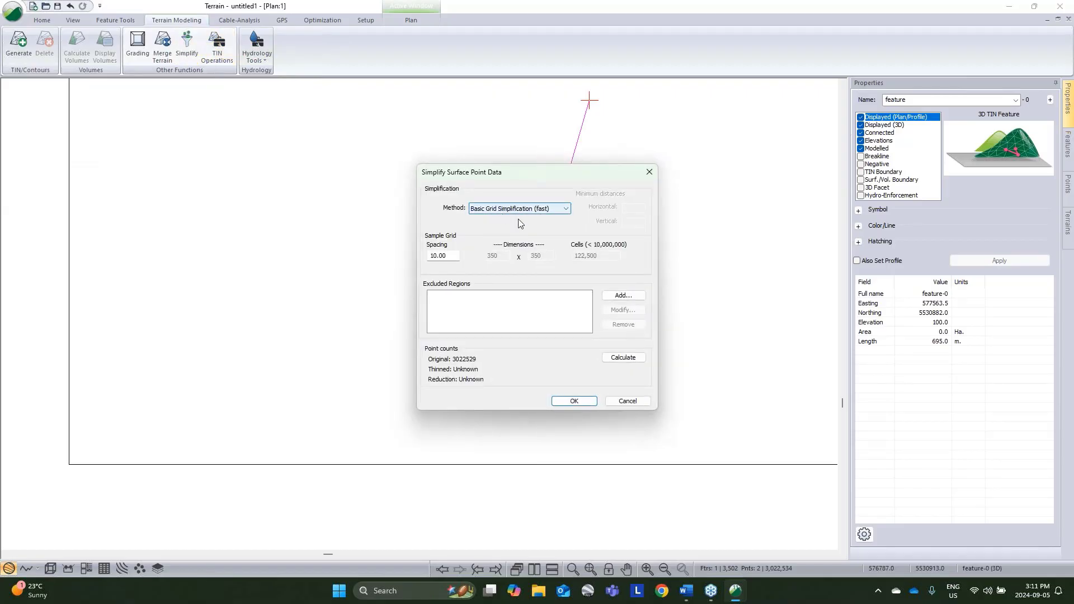
{"action": "left_click", "coordinate": [623, 295]}
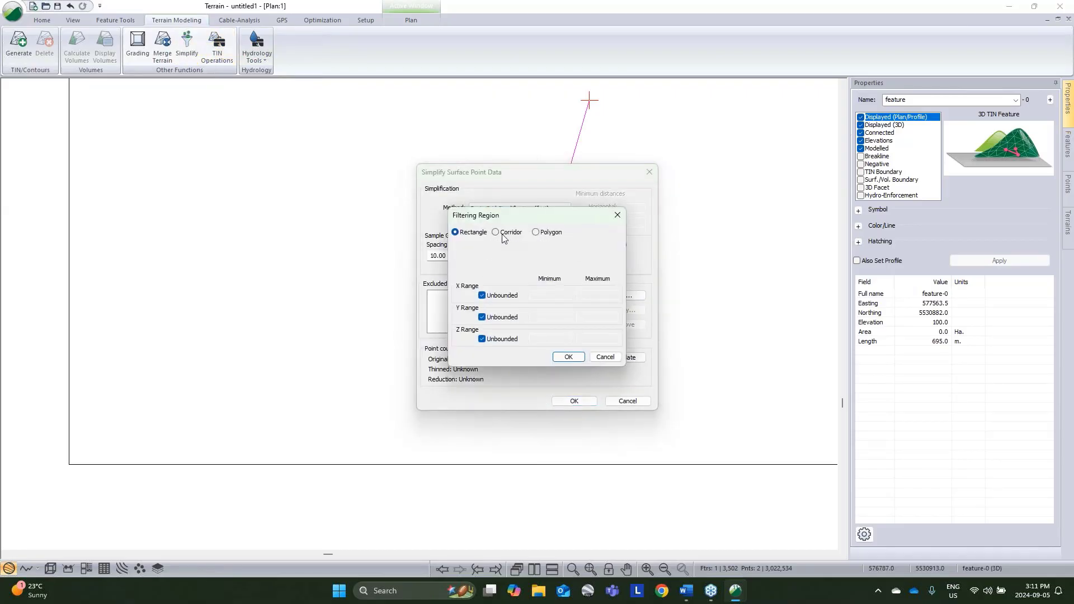
{"action": "left_click", "coordinate": [615, 357]}
{"action": "left_click", "coordinate": [641, 402]}
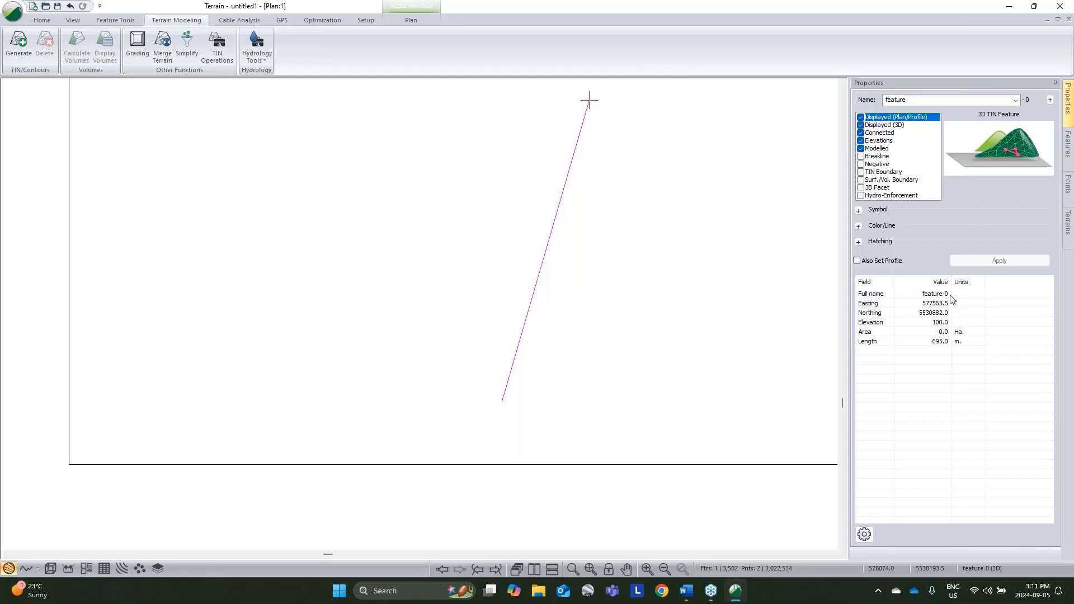
Step: Return to mouse selection, remove the drawn line and clear the feature selection
{"action": "right_click", "coordinate": [522, 247]}
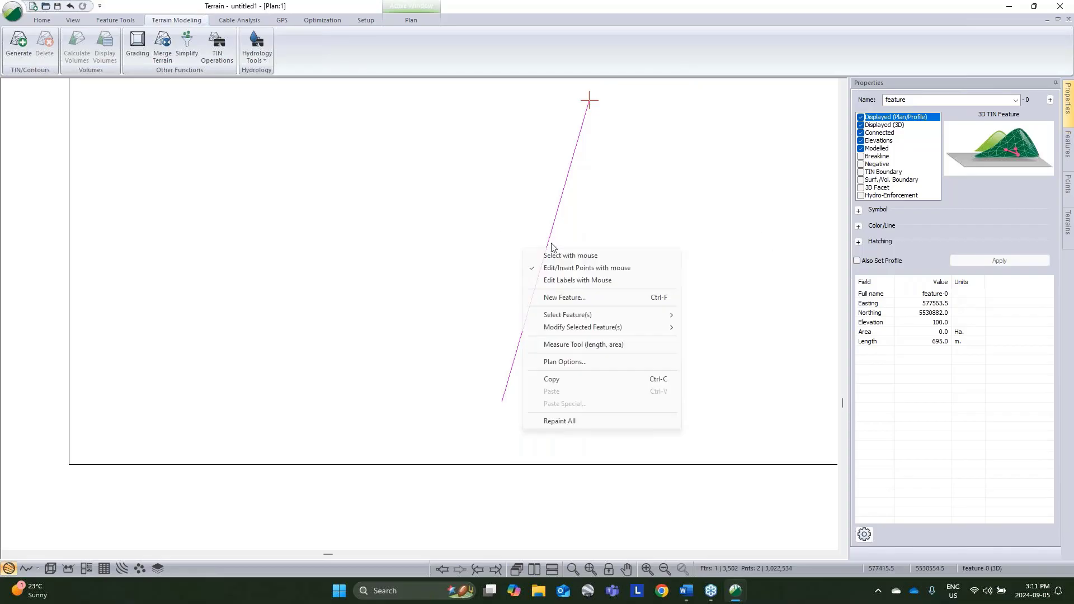
{"action": "left_click", "coordinate": [542, 259]}
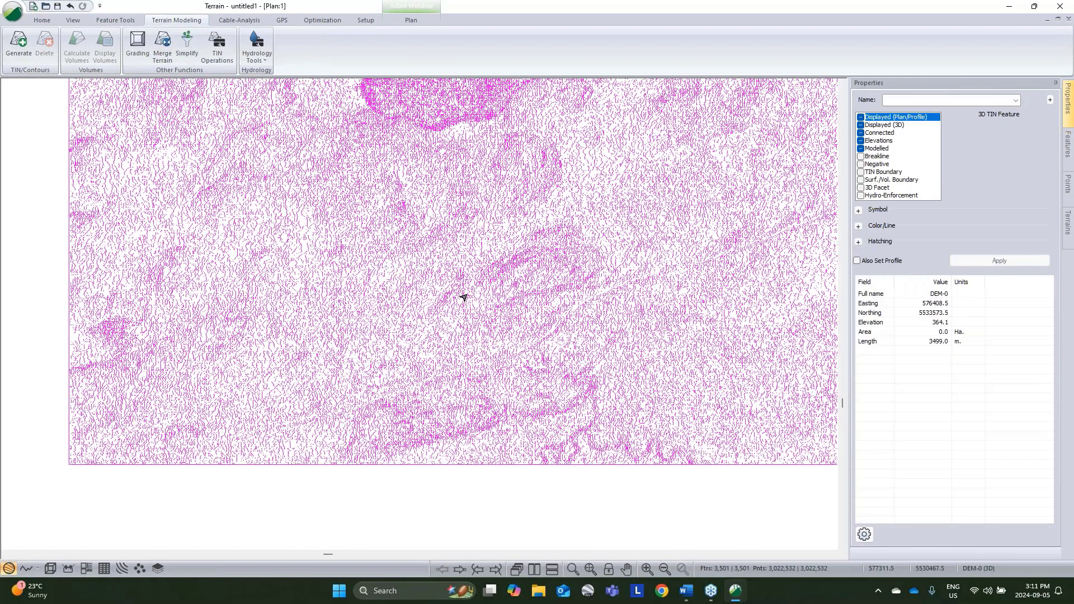
{"action": "left_click", "coordinate": [511, 497]}
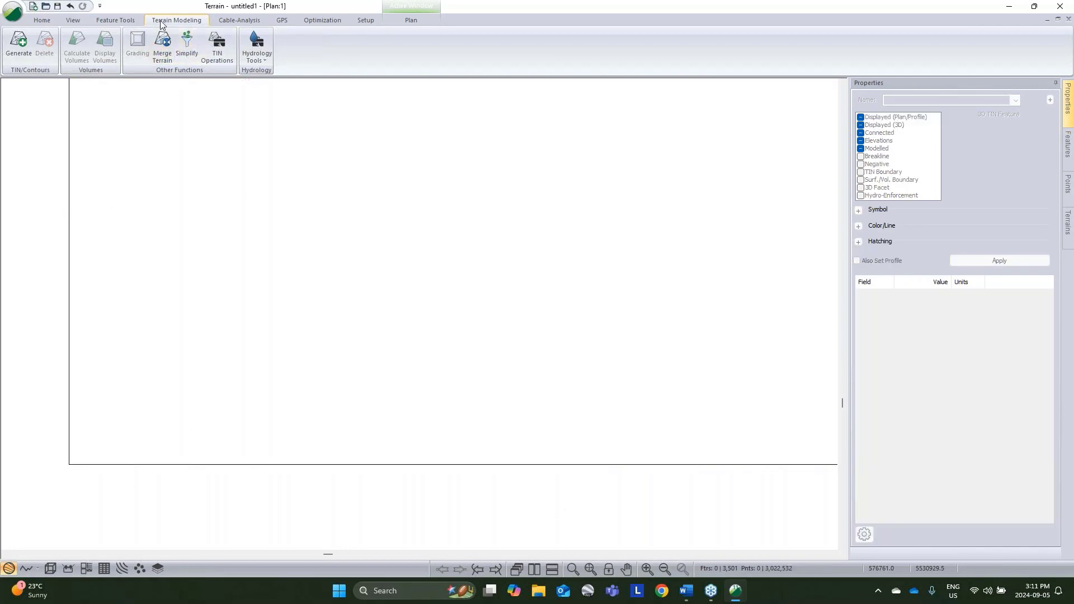
Step: Generate the TIN with major contours at an interval of 25 and minor contours at an interval of 5
{"action": "left_click", "coordinate": [17, 40]}
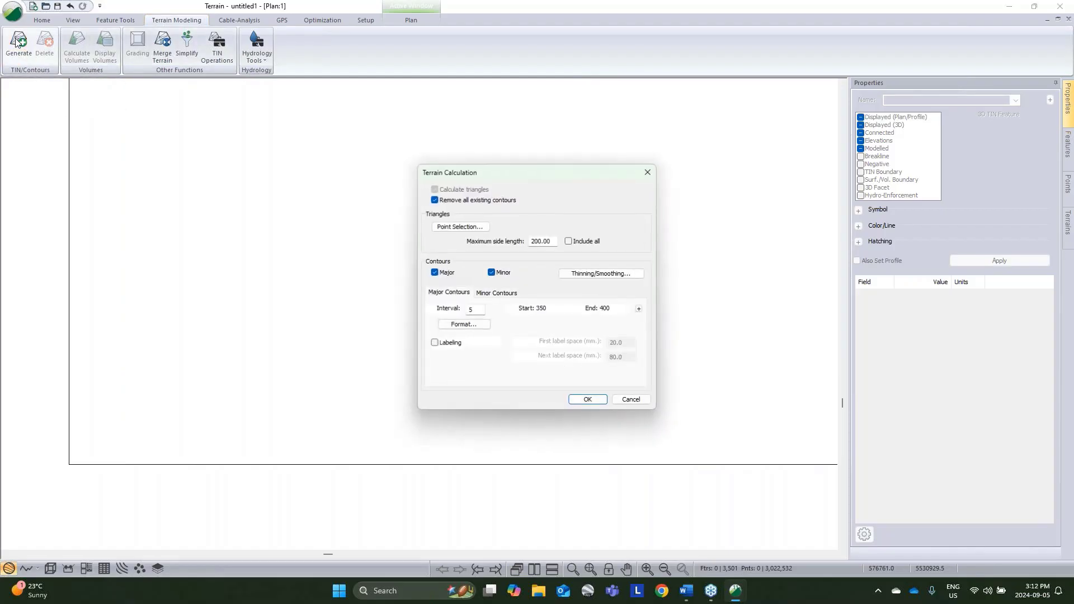
{"action": "double_click", "coordinate": [475, 309]}
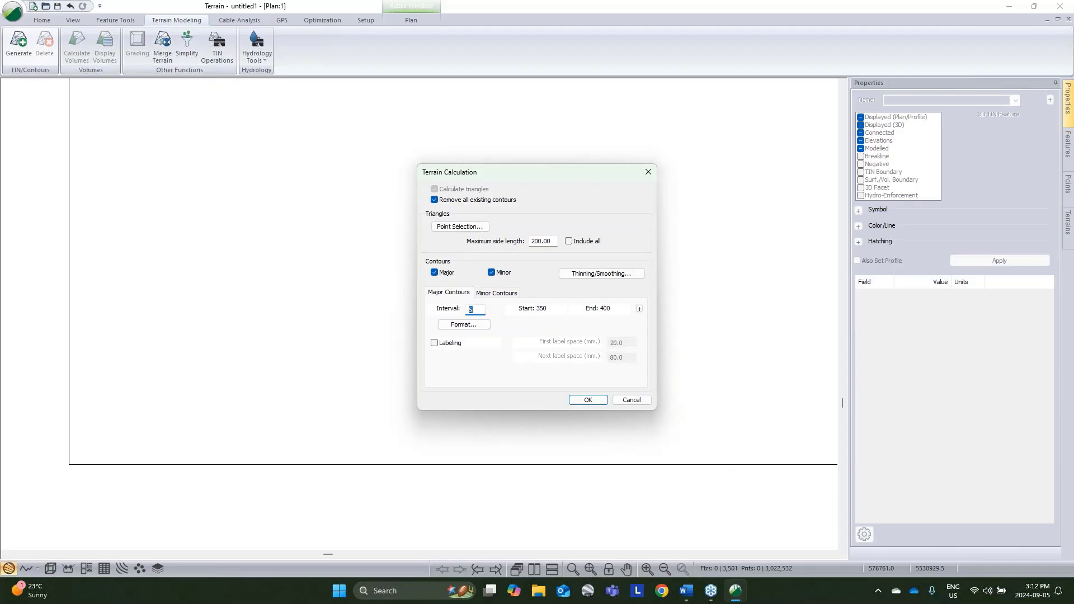
{"action": "type", "text": "25"}
{"action": "left_click", "coordinate": [497, 293]}
{"action": "type", "text": "5"}
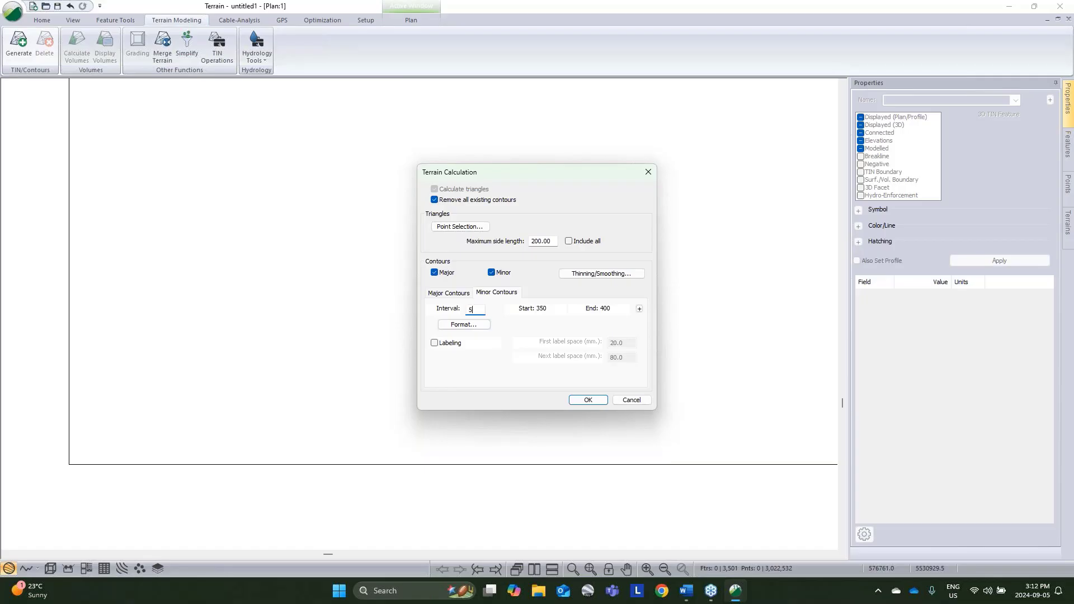
{"action": "left_click", "coordinate": [590, 400]}
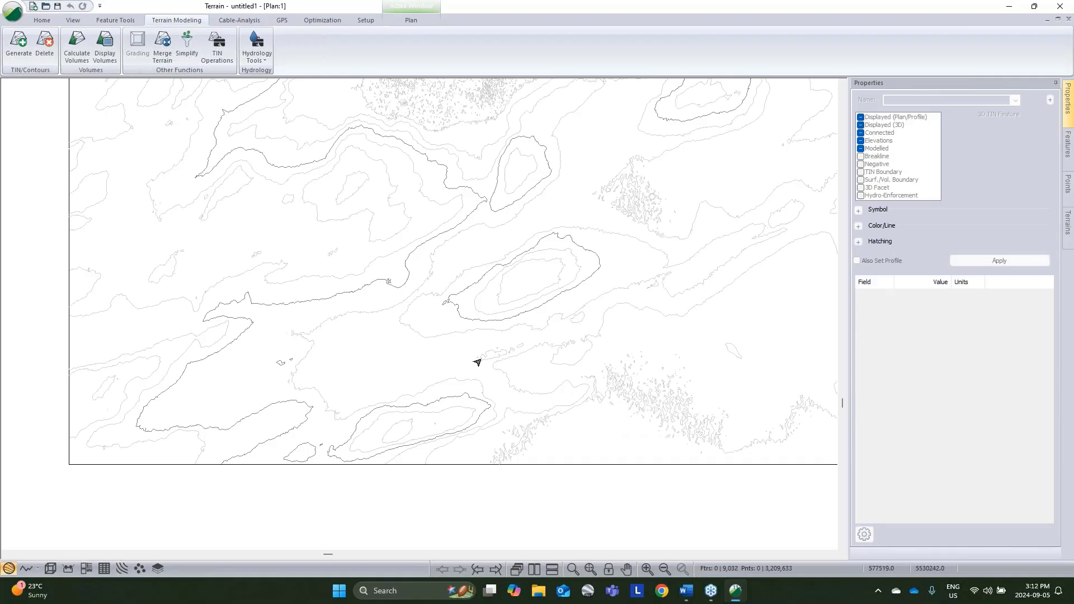
Step: Open the 3D view and examine the terrain surface and its contours from several angles
{"action": "left_click", "coordinate": [49, 568]}
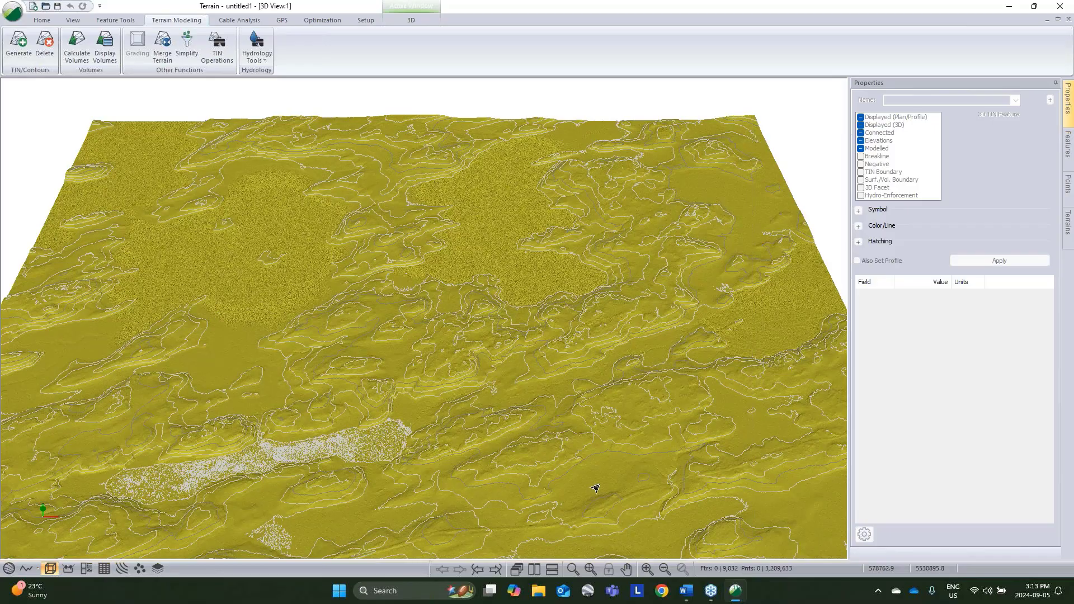
{"action": "left_click_drag", "start_coordinate": [596, 489], "coordinate": [706, 443]}
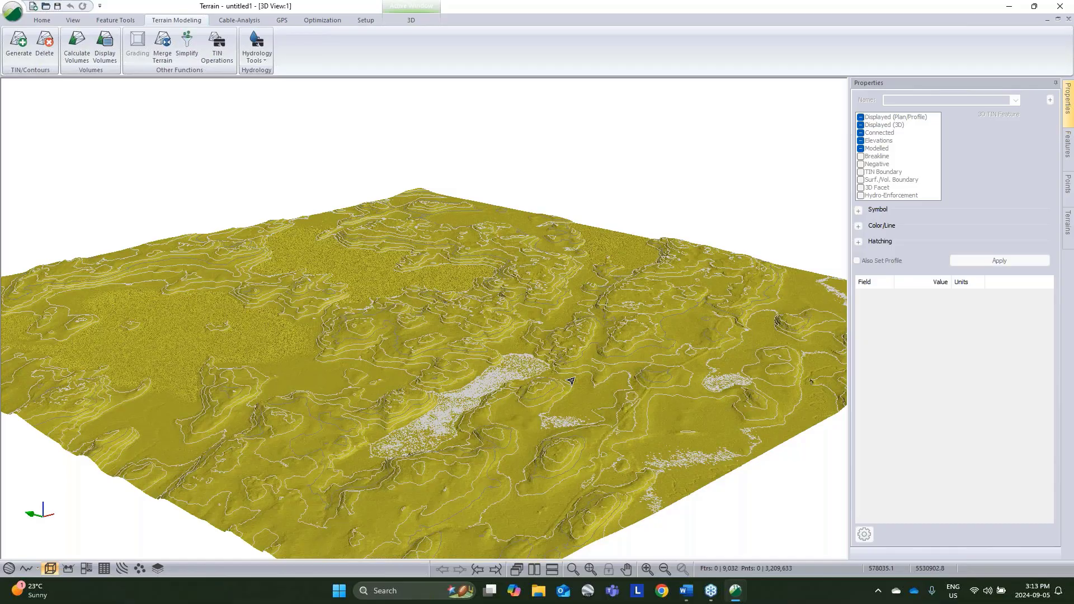
{"action": "middle_click_drag", "start_coordinate": [622, 411], "coordinate": [514, 427]}
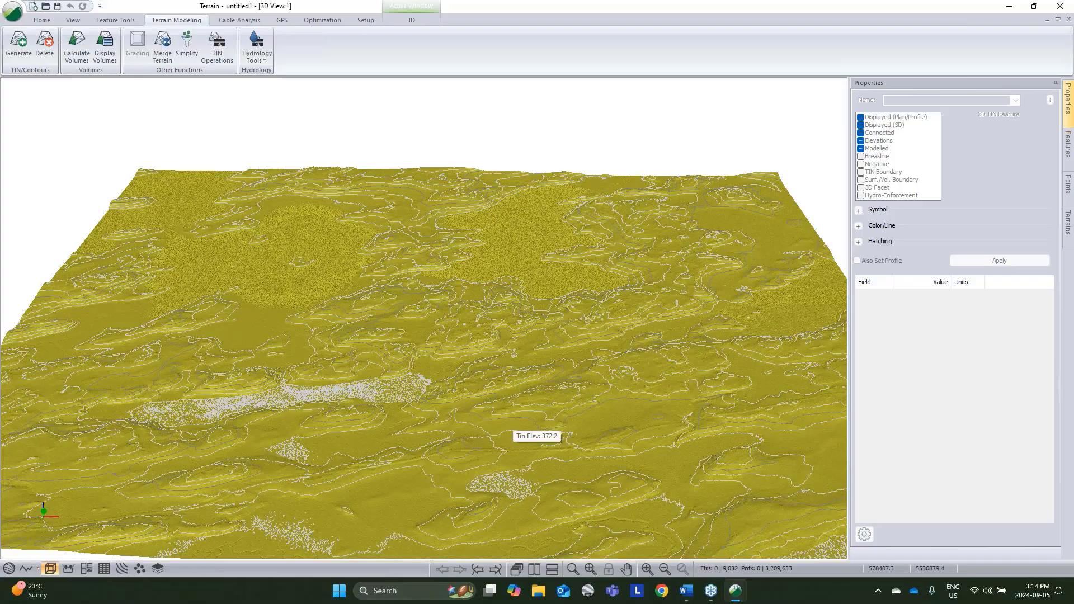
{"action": "left_click_drag", "start_coordinate": [466, 463], "coordinate": [534, 429]}
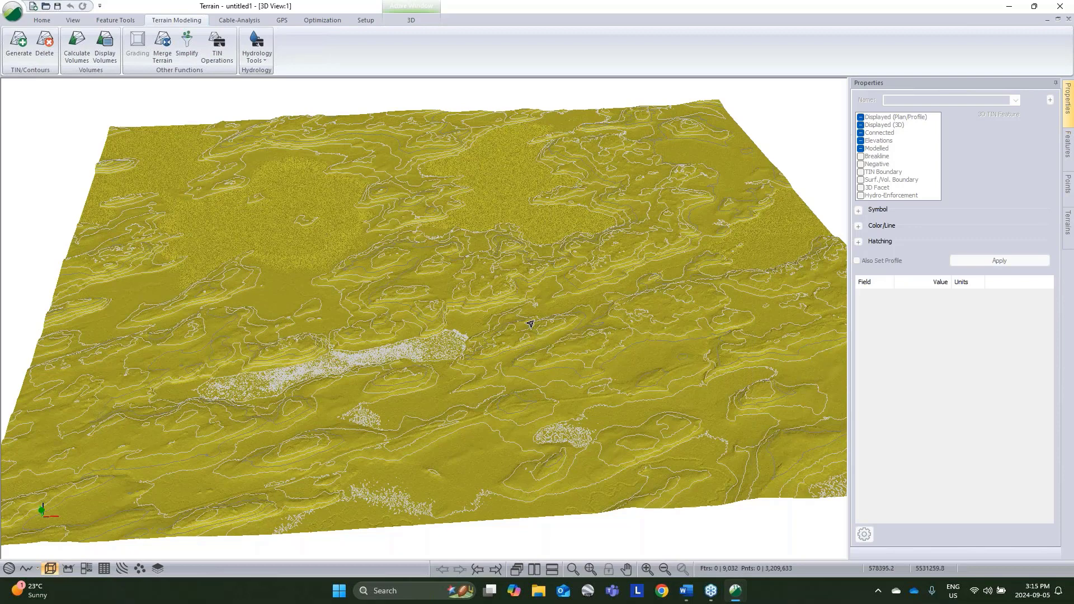
{"action": "mouse_move", "coordinate": [530, 324]}
{"action": "left_click_drag", "start_coordinate": [597, 348], "coordinate": [645, 331]}
{"action": "scroll", "coordinate": [519, 328], "scroll_direction": "up", "scroll_amount": 2}
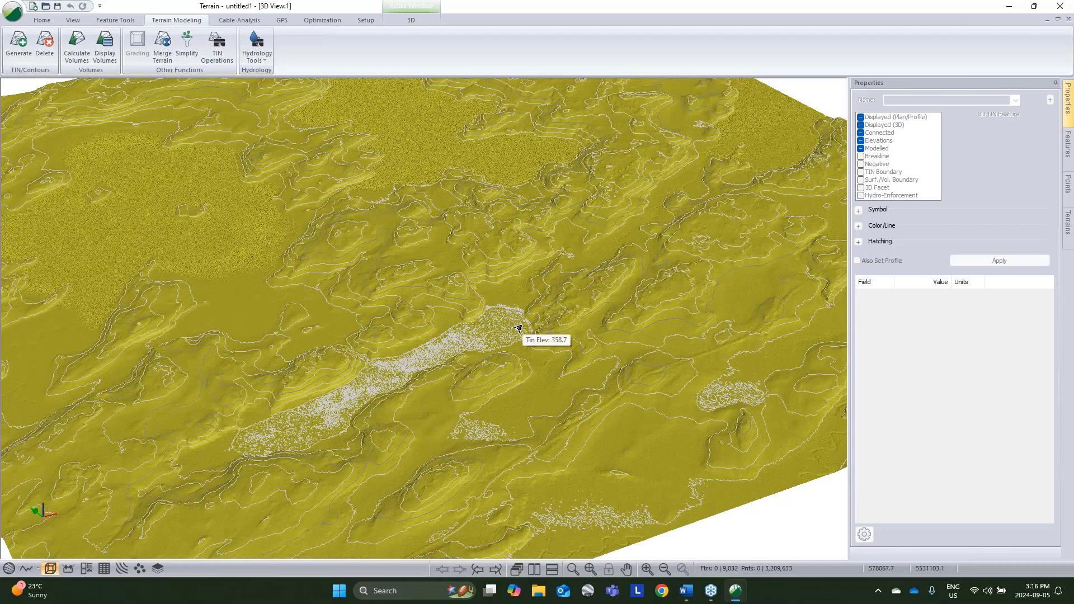
{"action": "middle_click_drag", "start_coordinate": [528, 243], "coordinate": [529, 271]}
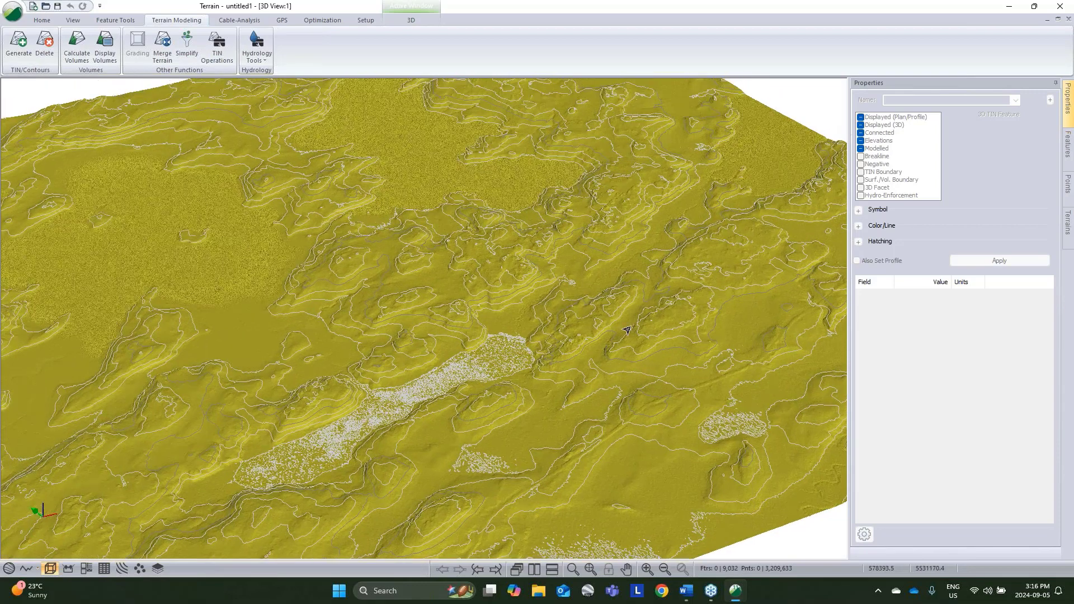
Step: Start a mouse-drawn draped feature named _A to B, with Elevations switched off and Modelled kept on
{"action": "mouse_move", "coordinate": [643, 352]}
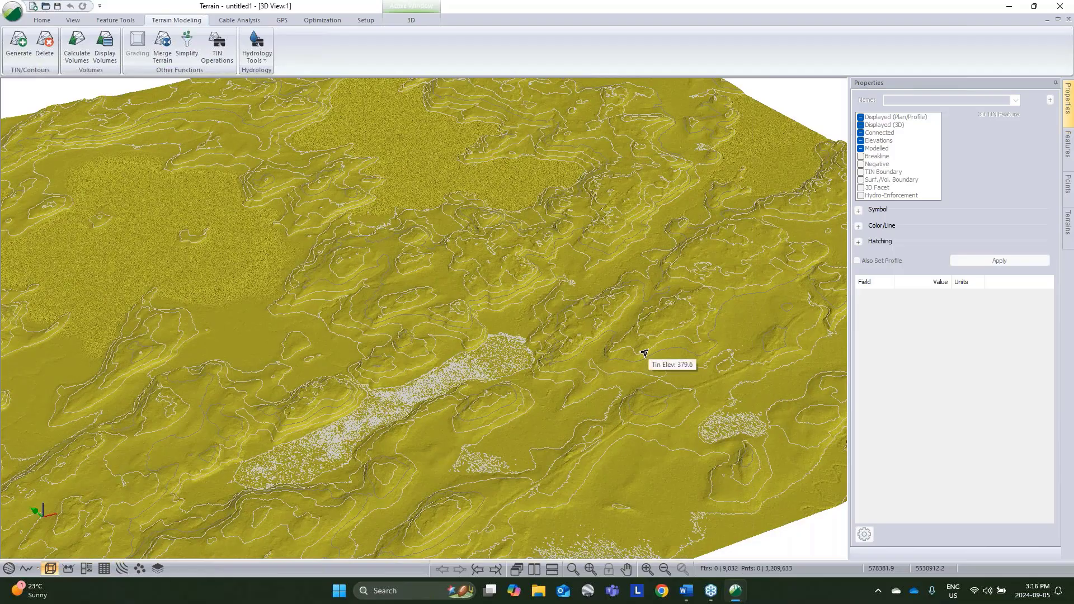
{"action": "key", "text": "Insert"}
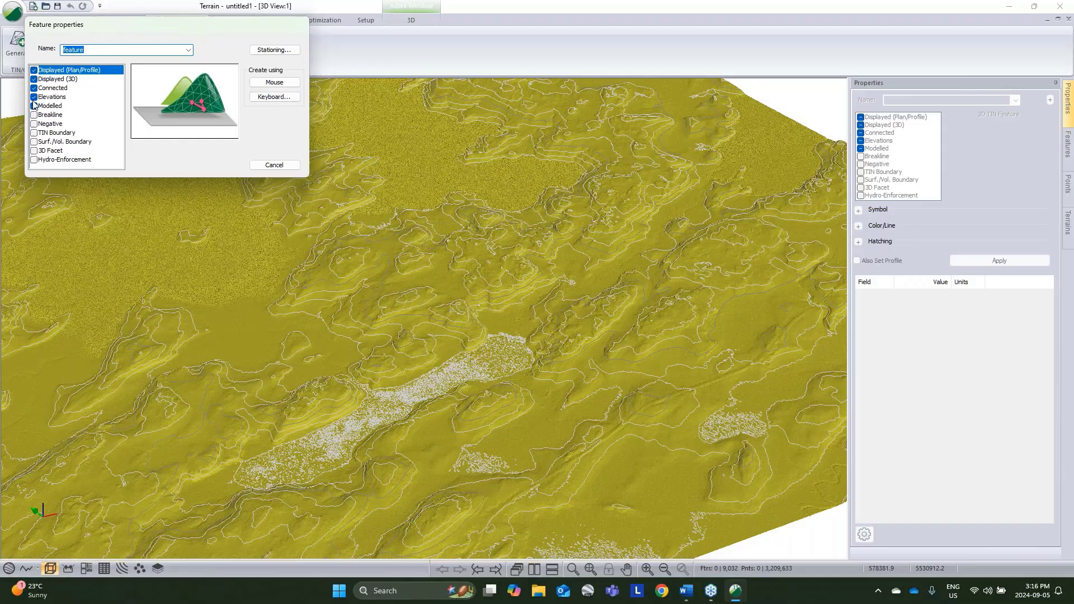
{"action": "left_click", "coordinate": [34, 96]}
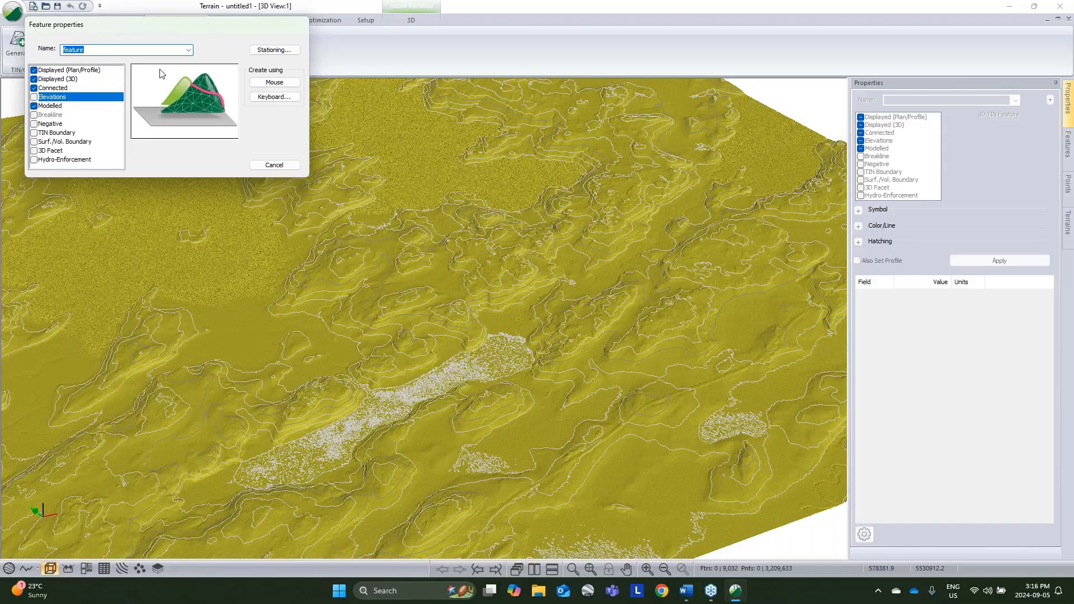
{"action": "key", "text": "BackSpace"}
{"action": "left_click", "coordinate": [274, 83]}
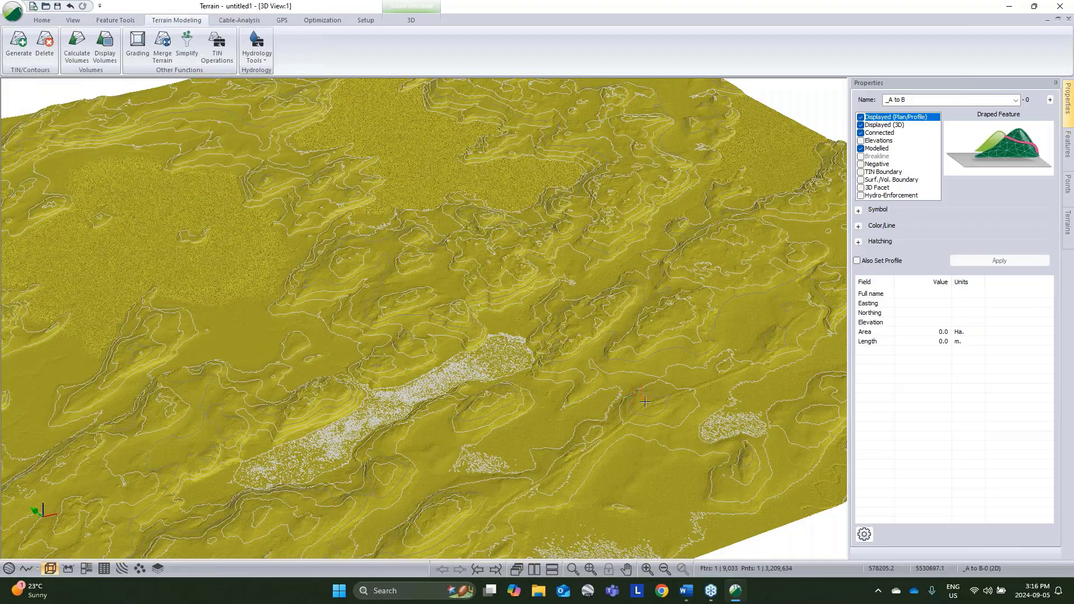
Step: Draw the _A to B line northward across the terrain as one straight segment about 2,499 m long, and return to mouse selection
{"action": "left_click", "coordinate": [647, 404]}
{"action": "left_click", "coordinate": [331, 178]}
{"action": "middle_click_drag", "start_coordinate": [334, 178], "coordinate": [333, 193]}
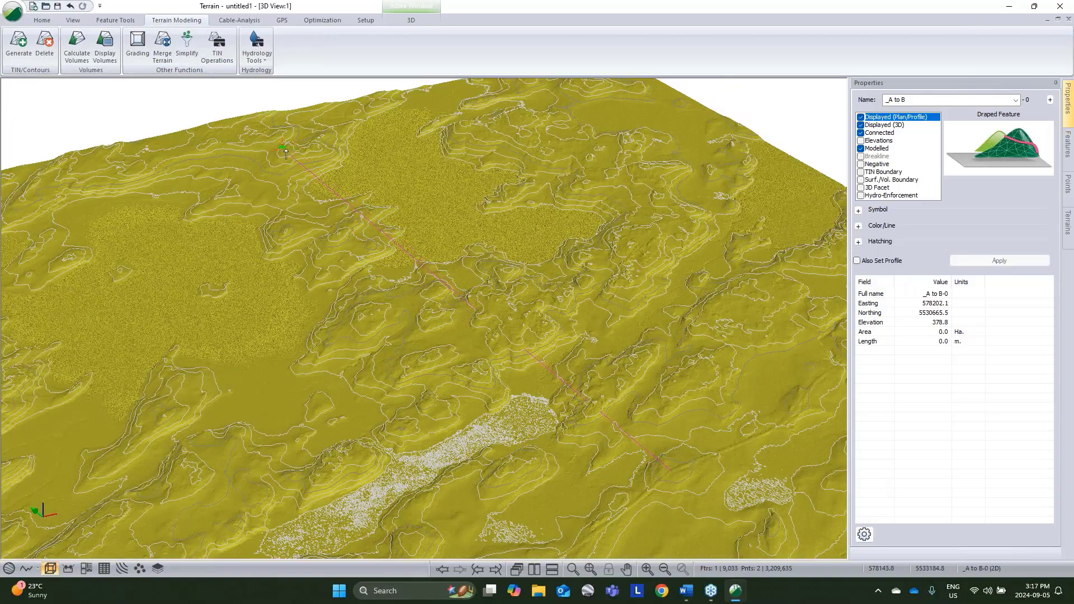
{"action": "scroll", "coordinate": [286, 154], "scroll_direction": "up", "scroll_amount": 3}
{"action": "left_click", "coordinate": [220, 242]}
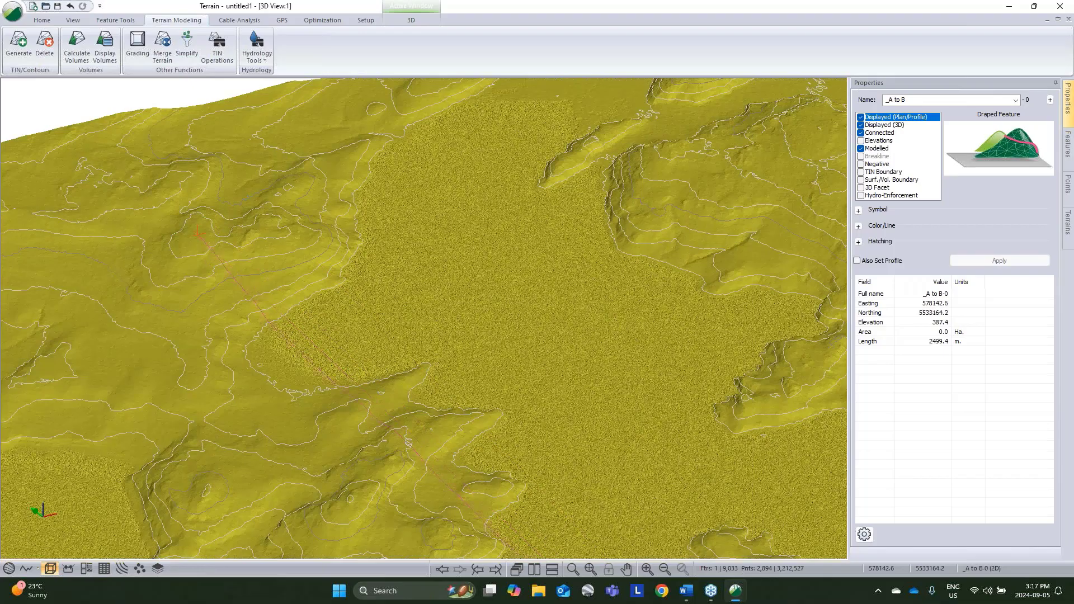
{"action": "middle_click_drag", "start_coordinate": [417, 394], "coordinate": [386, 230]}
{"action": "middle_click_drag", "start_coordinate": [570, 271], "coordinate": [517, 209]}
{"action": "right_click", "coordinate": [517, 208]}
{"action": "left_click", "coordinate": [568, 219]}
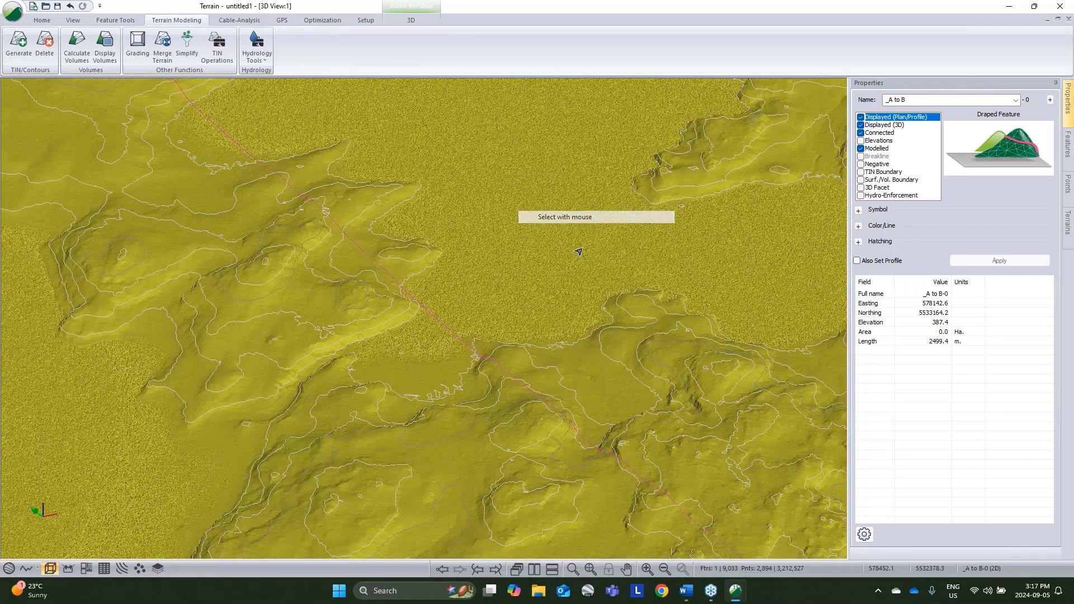
{"action": "middle_click_drag", "start_coordinate": [585, 330], "coordinate": [521, 268]}
{"action": "scroll", "coordinate": [521, 268], "scroll_direction": "down", "scroll_amount": 4}
{"action": "middle_click_drag", "start_coordinate": [656, 352], "coordinate": [647, 413], "text": "shift"}
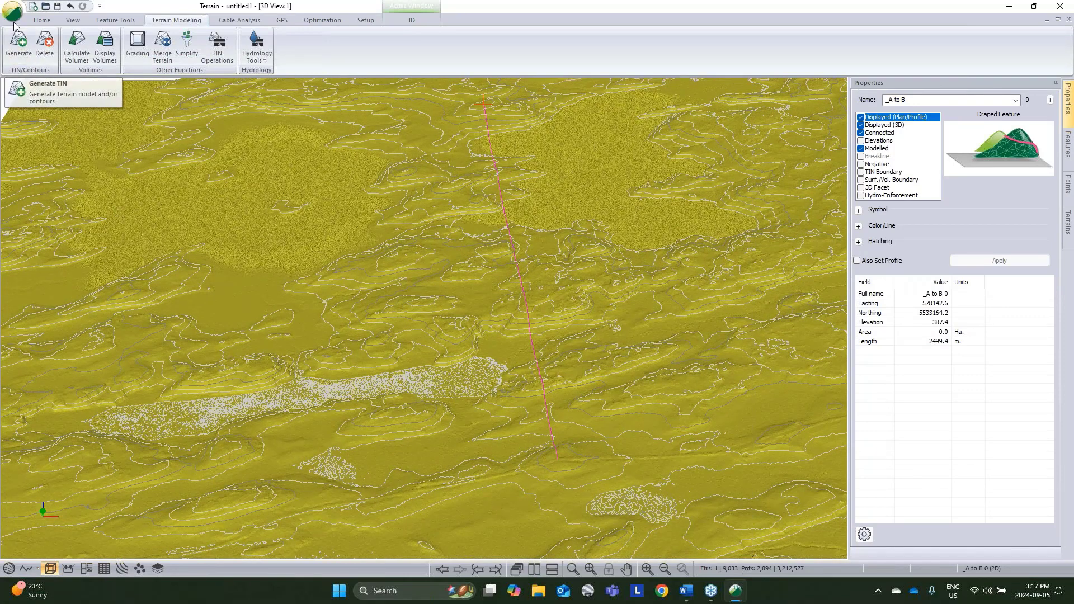
Step: Generate streams and ponds from the current TIN with a depression fill depth of 2 m and Allow flow to outside switched off
{"action": "left_click", "coordinate": [253, 56]}
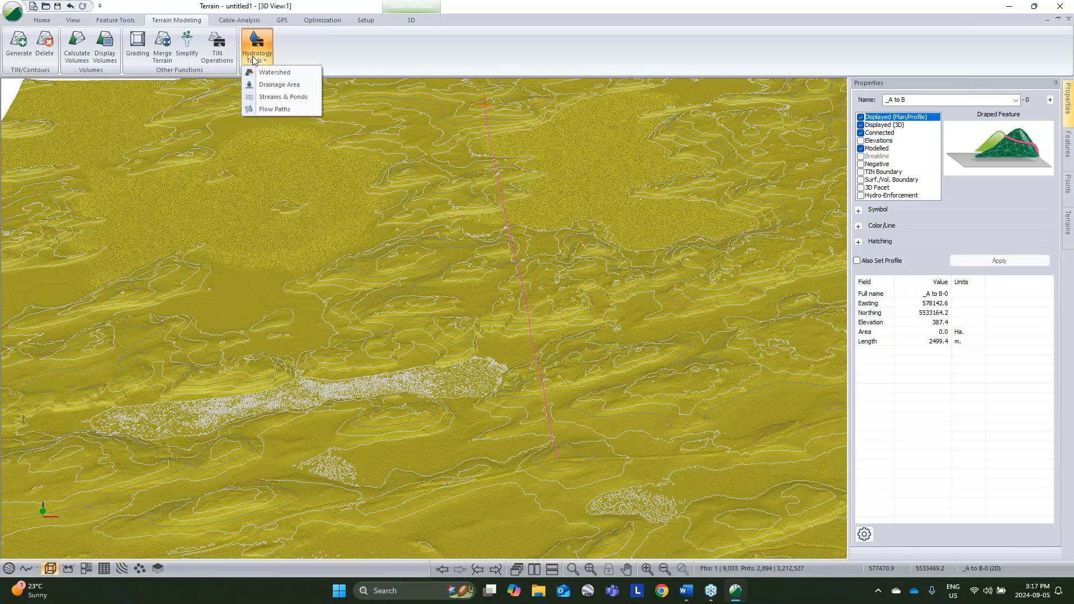
{"action": "left_click", "coordinate": [269, 100]}
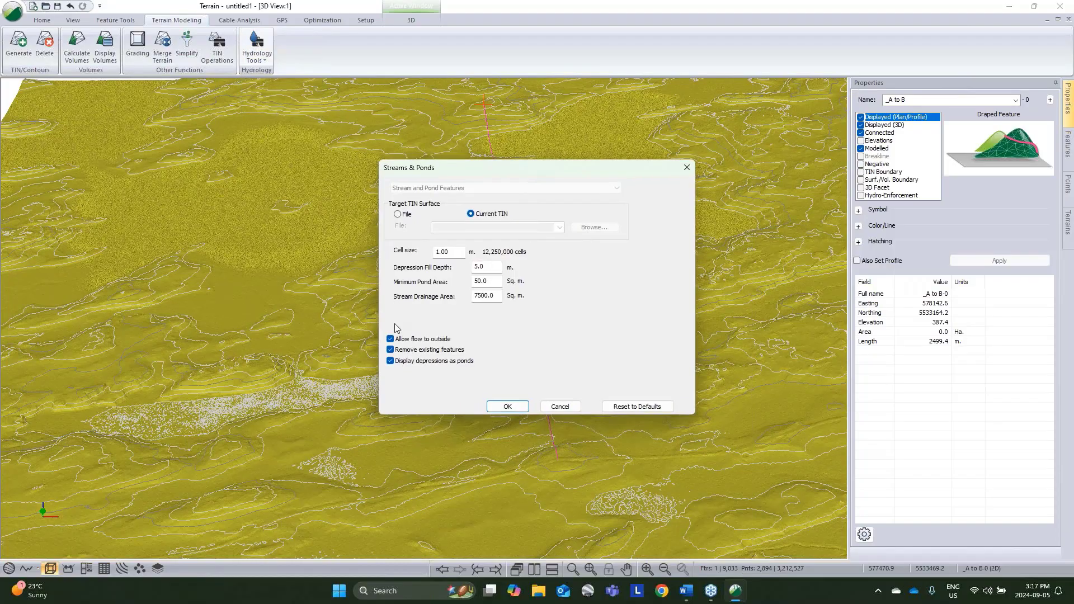
{"action": "left_click", "coordinate": [390, 339]}
{"action": "double_click", "coordinate": [471, 266]}
{"action": "type", "text": "2"}
{"action": "left_click", "coordinate": [508, 406]}
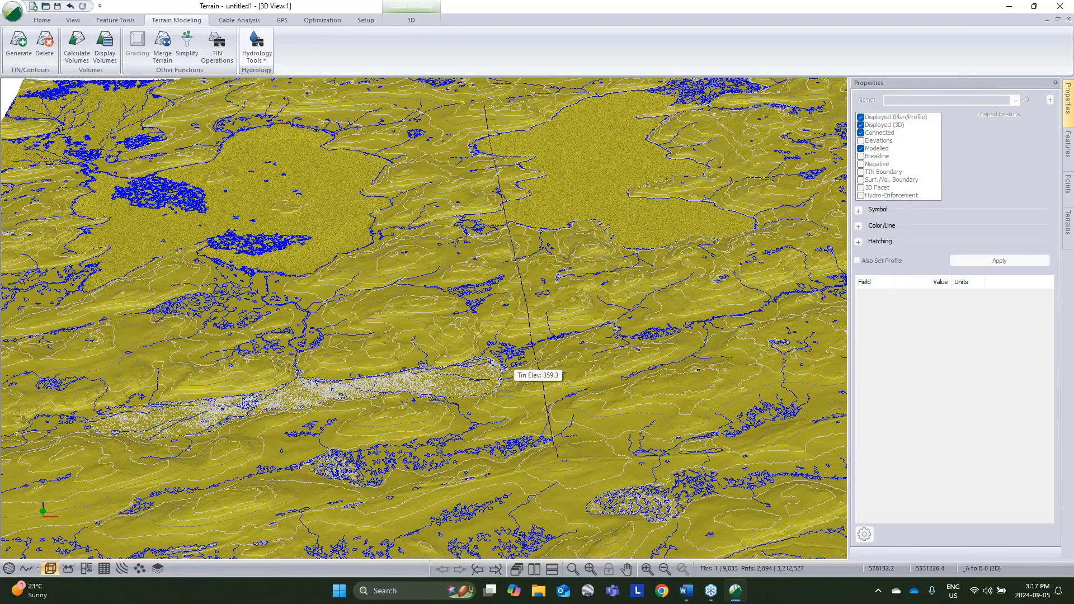
Step: In the plan view, select the three large STREAM_POND water bodies beside the A-to-B line
{"action": "left_click", "coordinate": [9, 568]}
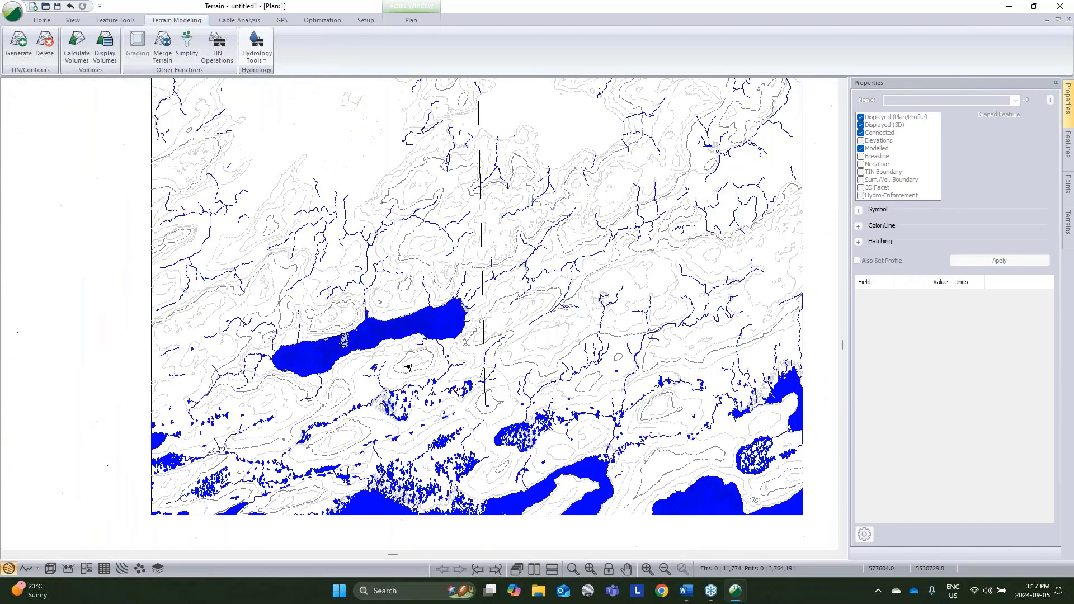
{"action": "scroll", "coordinate": [455, 314], "scroll_direction": "up", "scroll_amount": 3}
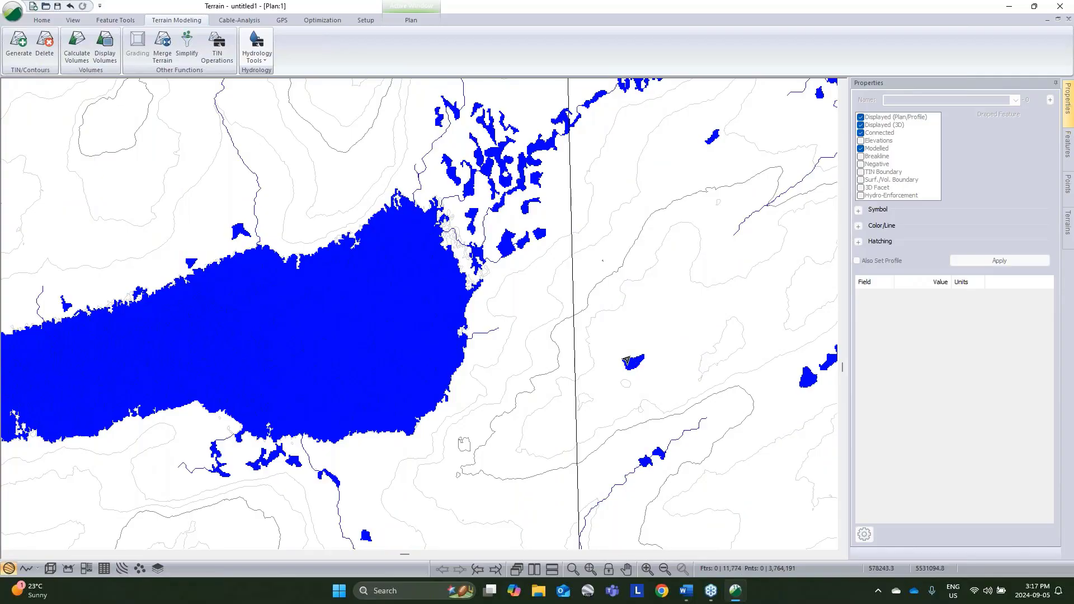
{"action": "left_click", "coordinate": [446, 386]}
{"action": "left_click", "coordinate": [450, 382]}
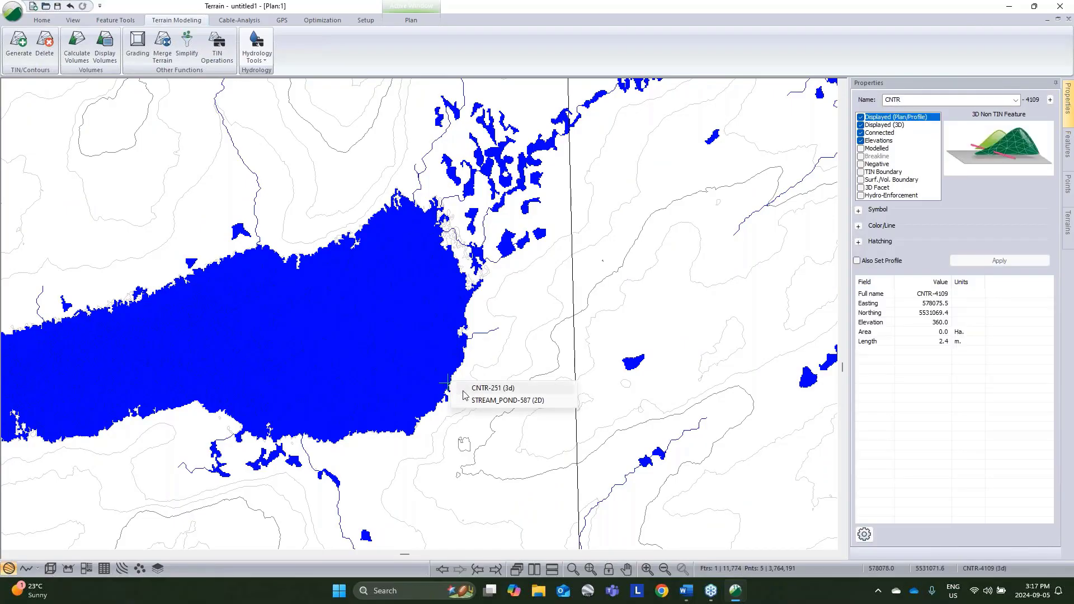
{"action": "left_click", "coordinate": [469, 401]}
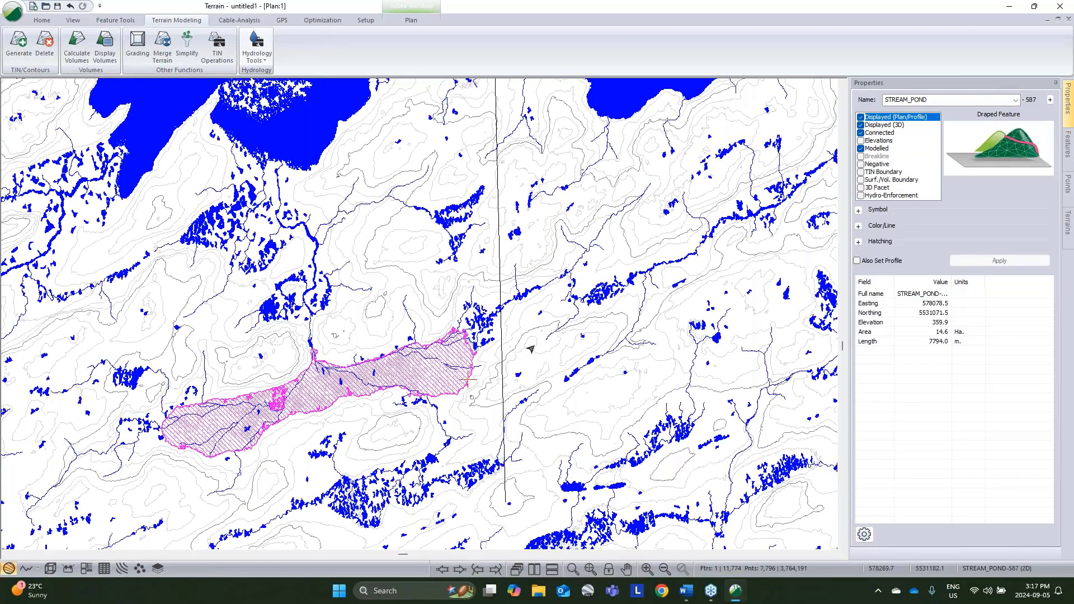
{"action": "middle_click_drag", "start_coordinate": [569, 236], "coordinate": [581, 302]}
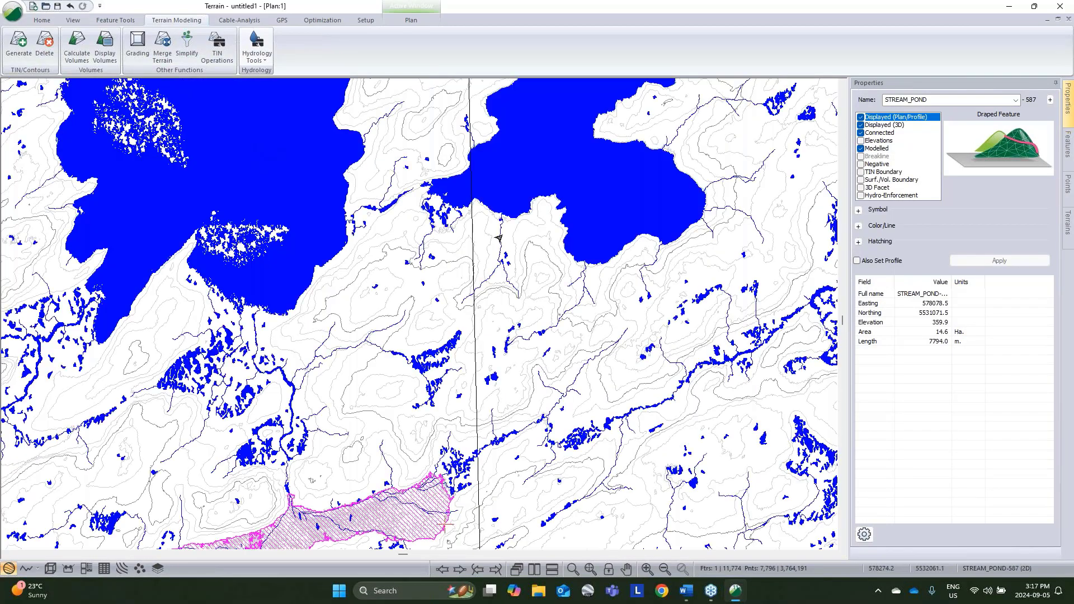
{"action": "left_click", "coordinate": [490, 209], "text": "ctrl"}
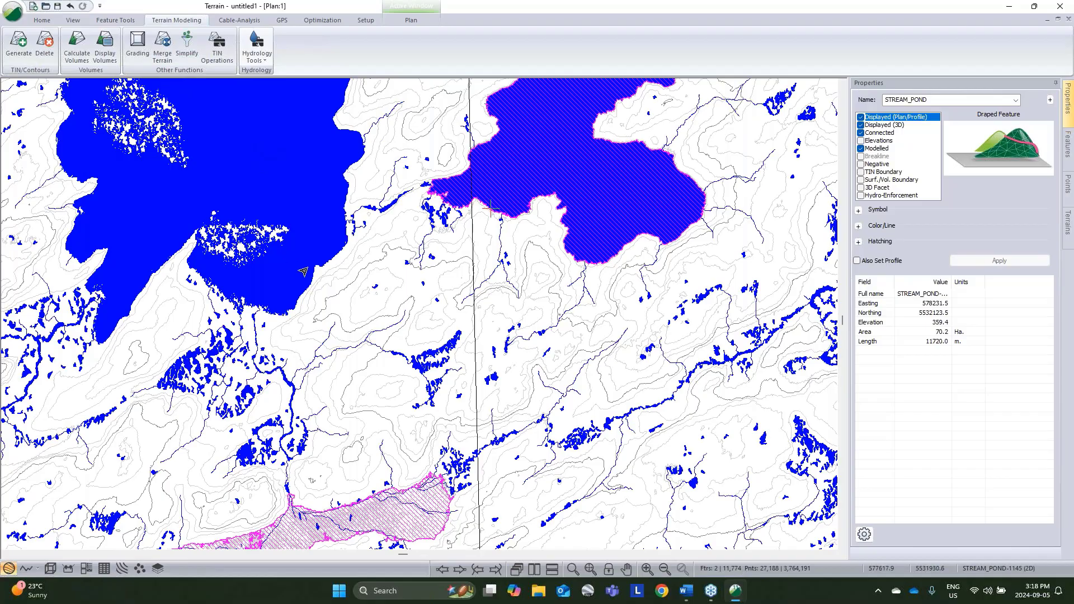
{"action": "left_click", "coordinate": [307, 274], "text": "ctrl"}
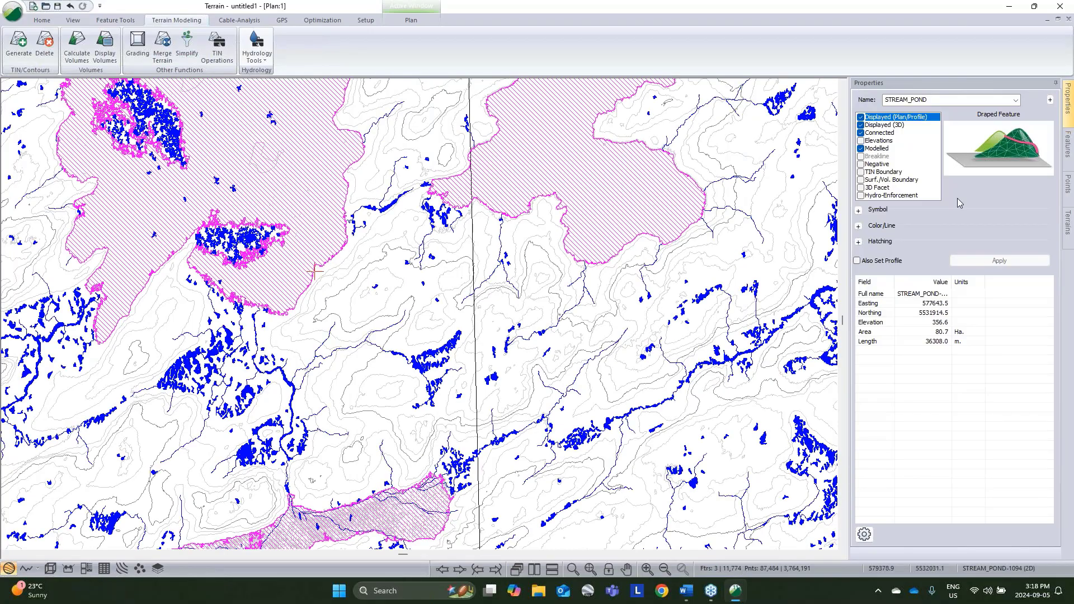
Step: Rename the selected pond features as Lakes and clear the selection
{"action": "left_click", "coordinate": [957, 99]}
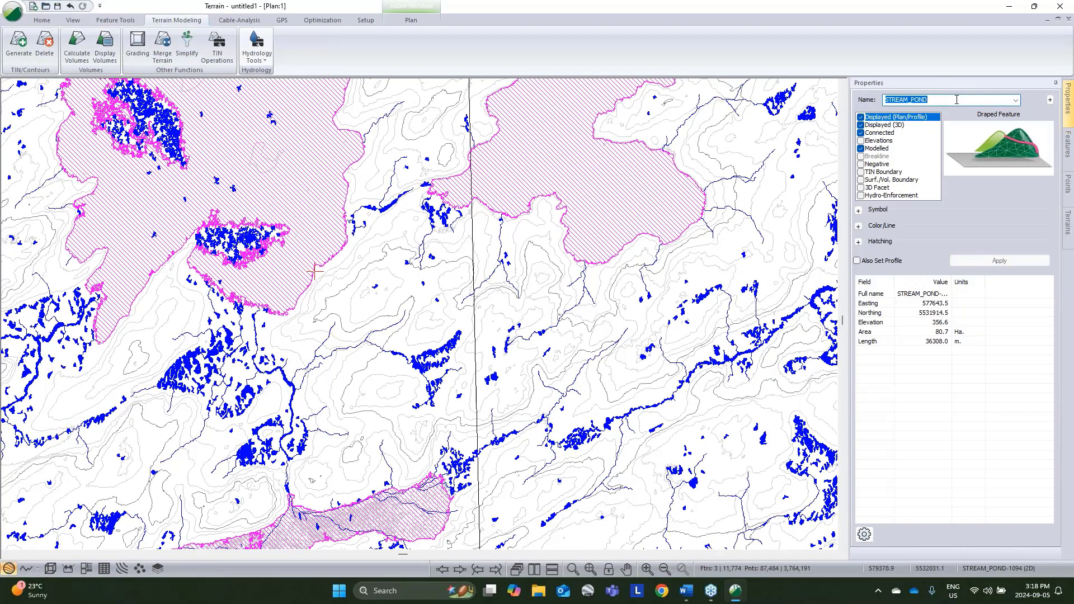
{"action": "type", "text": "Lakes"}
{"action": "left_click", "coordinate": [988, 260]}
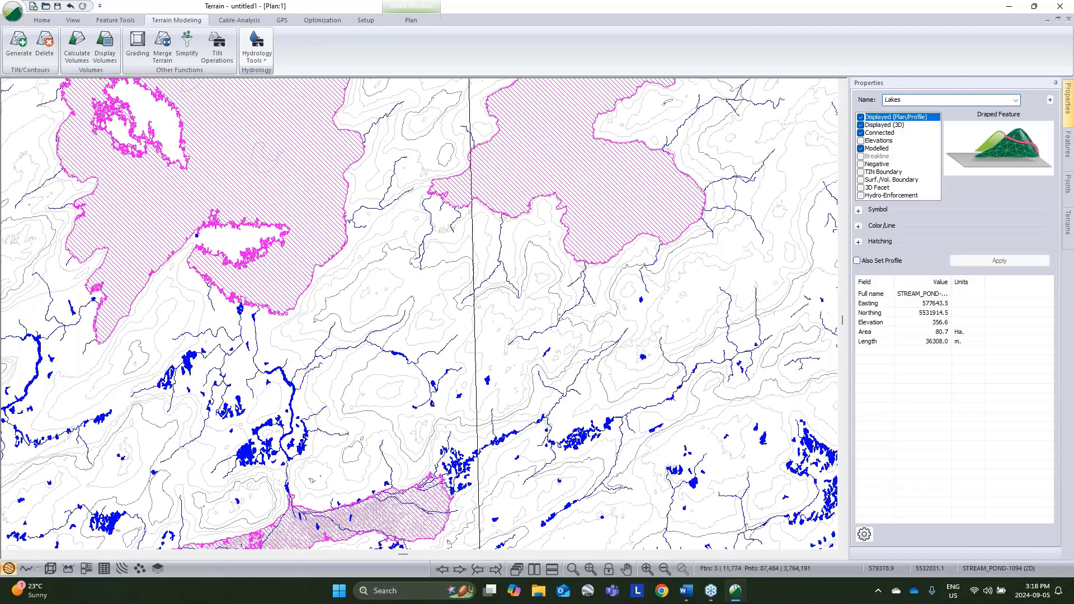
{"action": "middle_click_drag", "start_coordinate": [639, 288], "coordinate": [646, 263]}
{"action": "scroll", "coordinate": [585, 369], "scroll_direction": "down", "scroll_amount": 5}
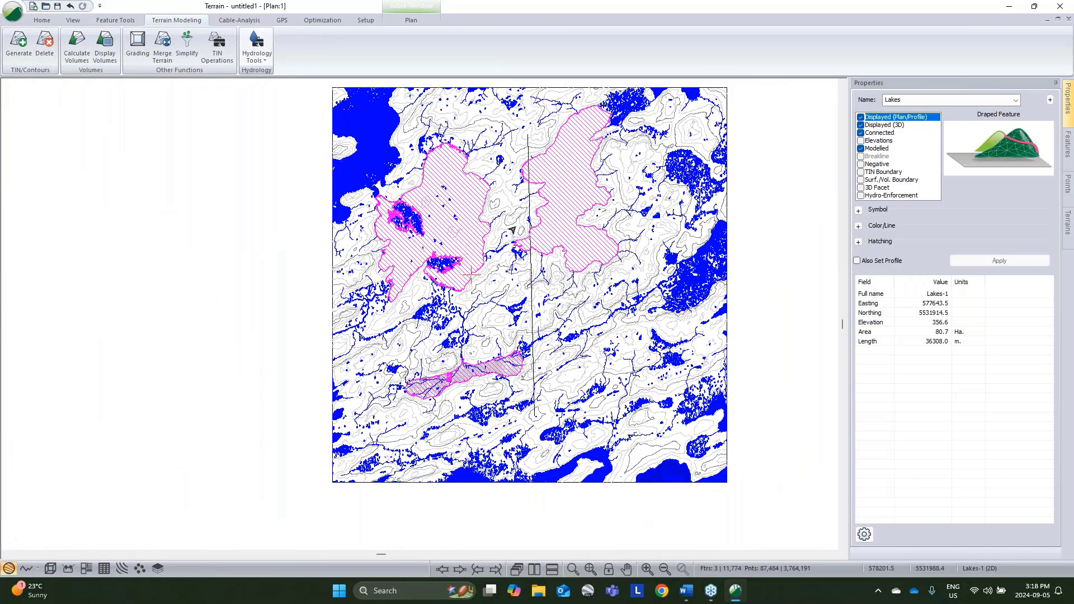
{"action": "left_click", "coordinate": [306, 145]}
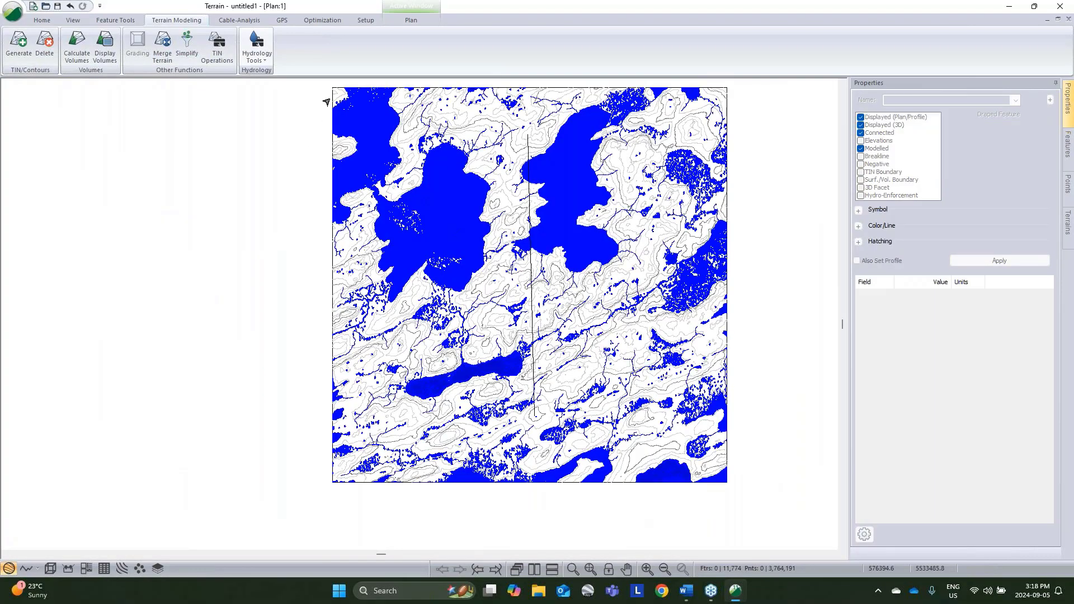
Step: Select the DEM_FRAME boundary, open the Live Map import with Google satellite imagery and crop it just outside the frame
{"action": "left_click", "coordinate": [327, 101]}
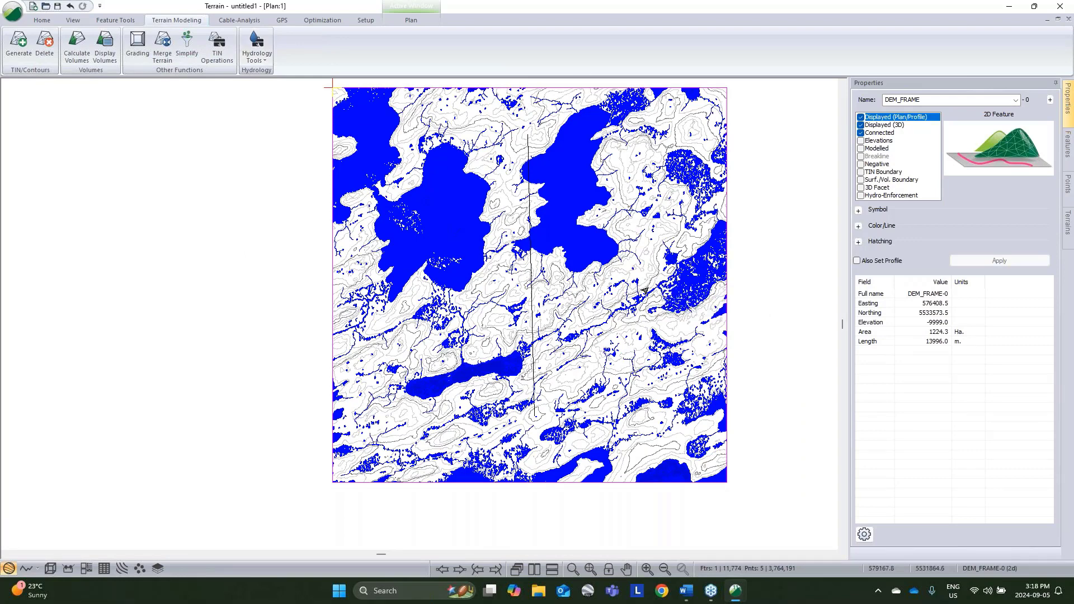
{"action": "left_click", "coordinate": [51, 20]}
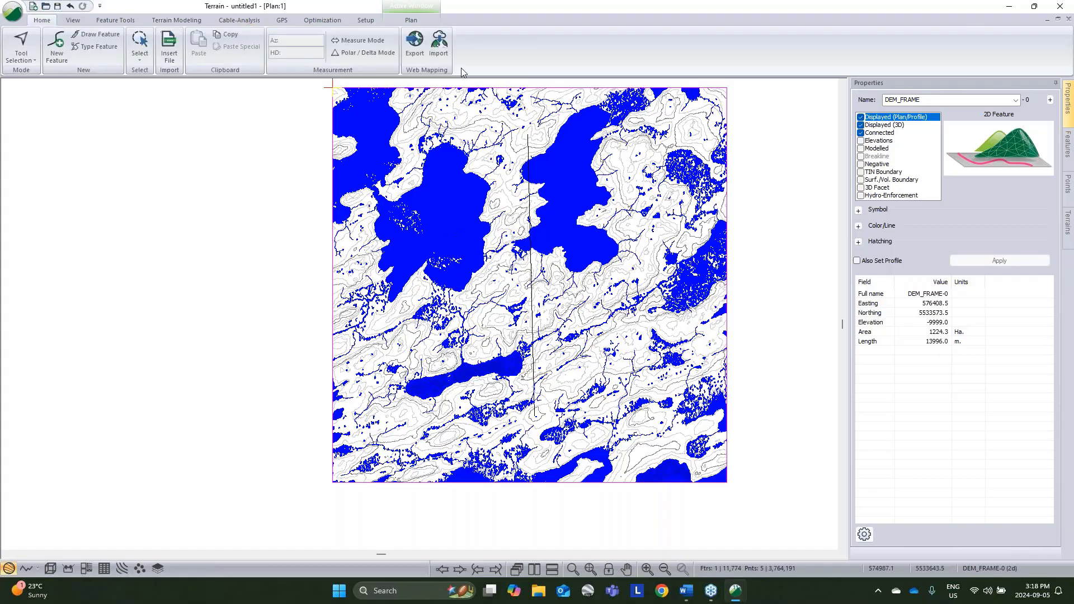
{"action": "left_click", "coordinate": [439, 44]}
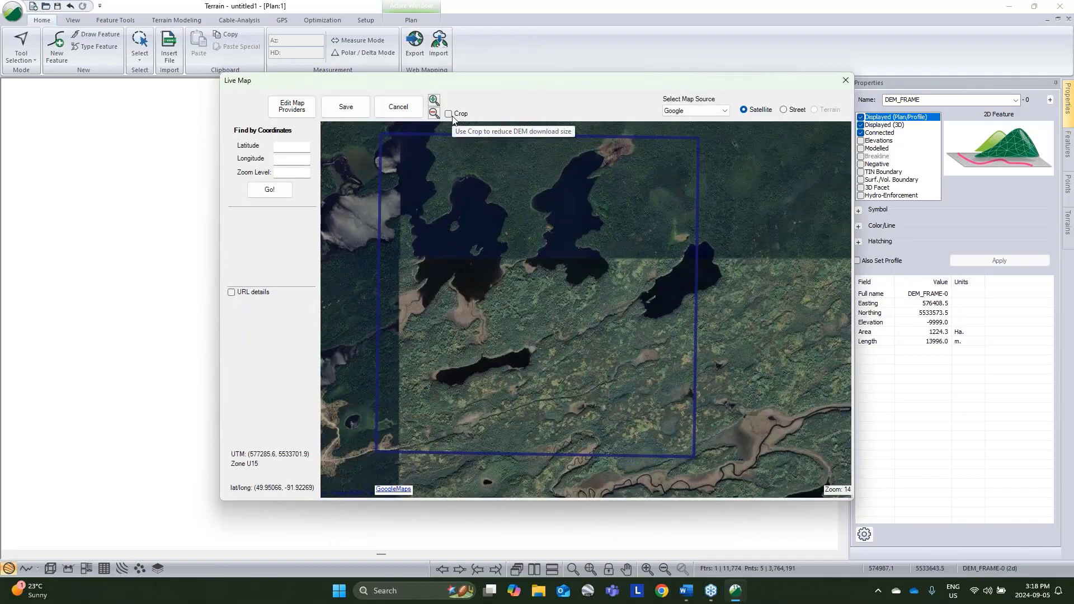
{"action": "left_click", "coordinate": [448, 114]}
{"action": "left_click_drag", "start_coordinate": [369, 128], "coordinate": [707, 465]}
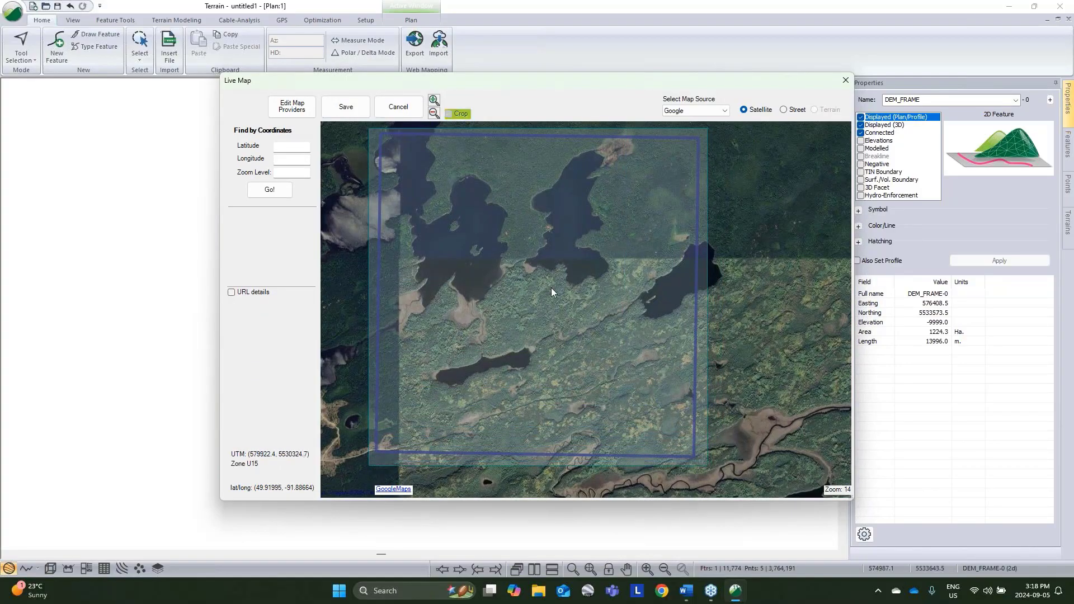
Step: Save the cropped satellite image at a 1 m by 1 m pixel size as image.jpg in the Resource Road Webinar folder
{"action": "left_click", "coordinate": [346, 109]}
{"action": "left_click_drag", "start_coordinate": [512, 315], "coordinate": [558, 319]}
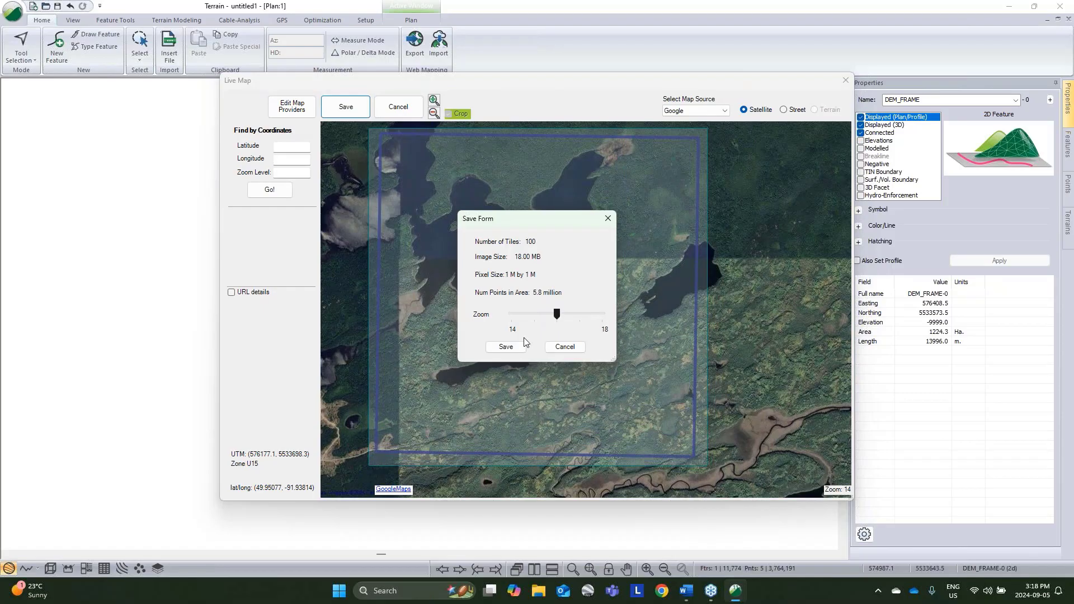
{"action": "left_click", "coordinate": [505, 347]}
{"action": "left_click", "coordinate": [524, 318]}
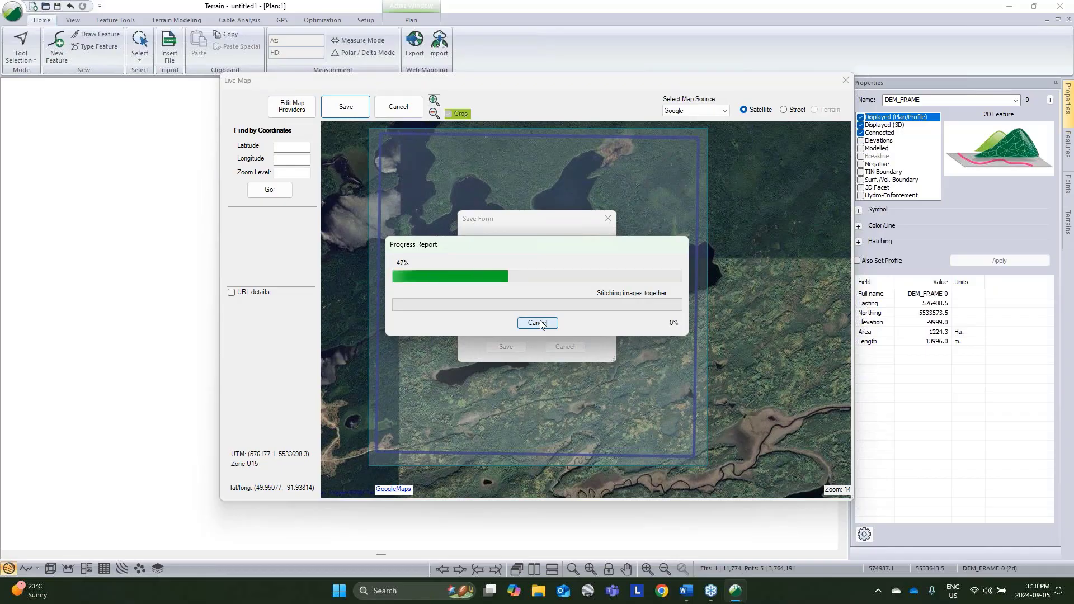
{"action": "left_click_drag", "start_coordinate": [554, 245], "coordinate": [556, 353]}
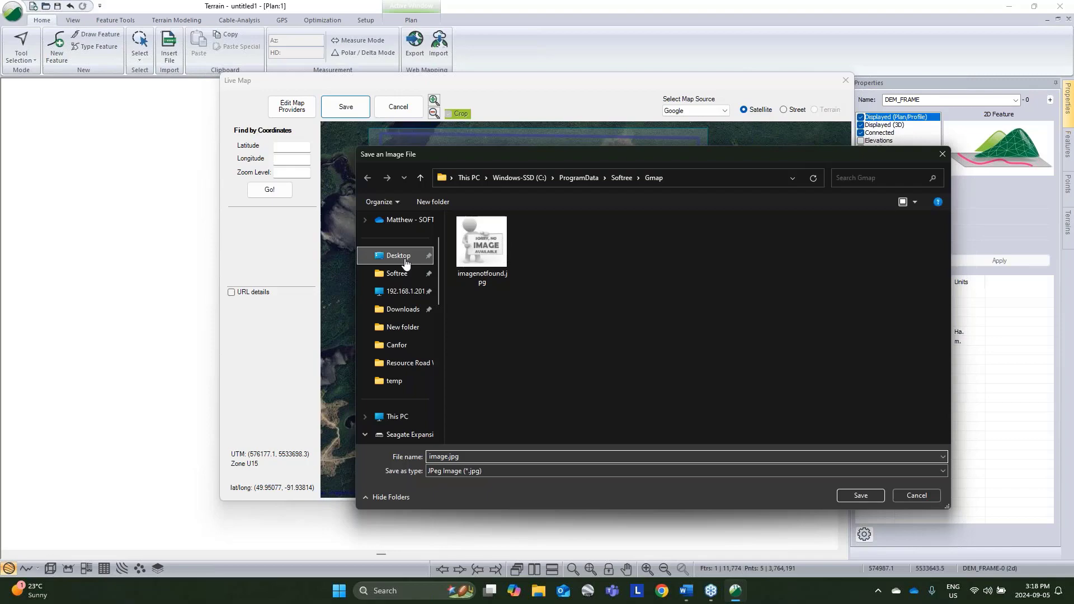
{"action": "left_click", "coordinate": [406, 262]}
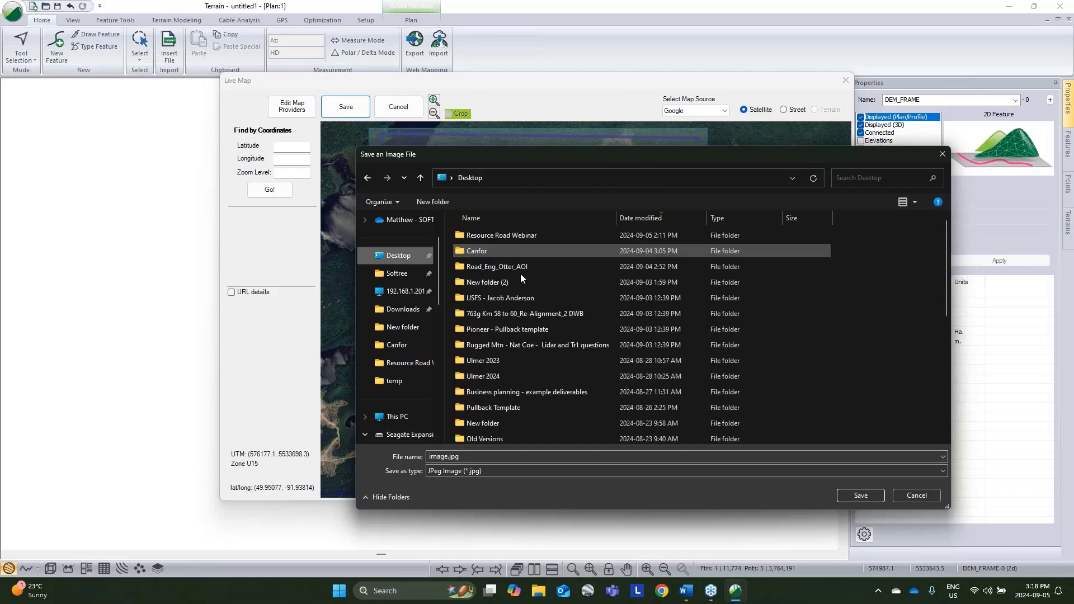
{"action": "double_click", "coordinate": [522, 237]}
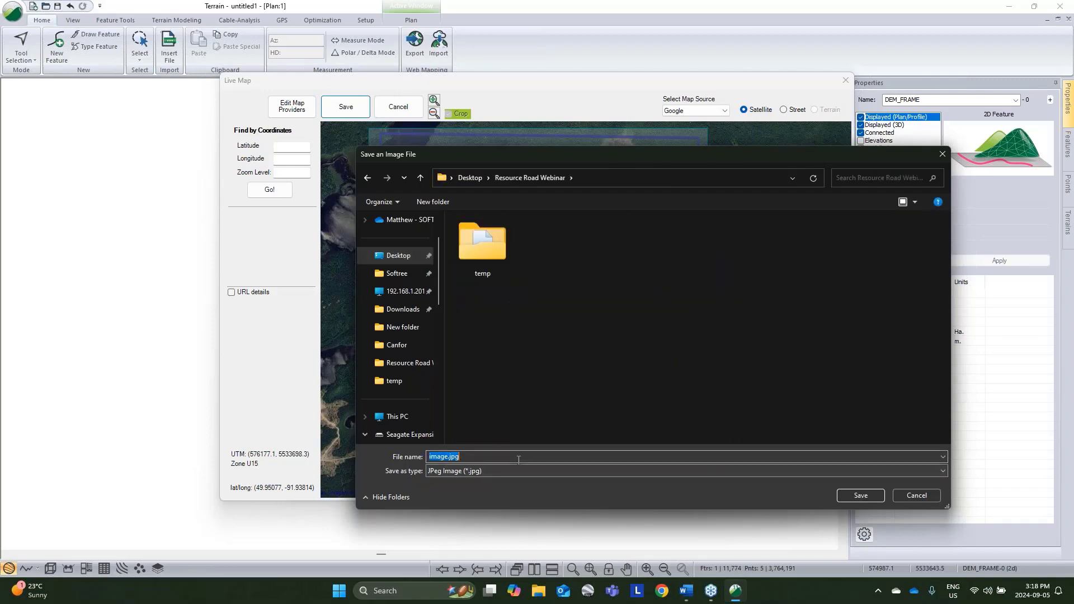
{"action": "left_click", "coordinate": [861, 497]}
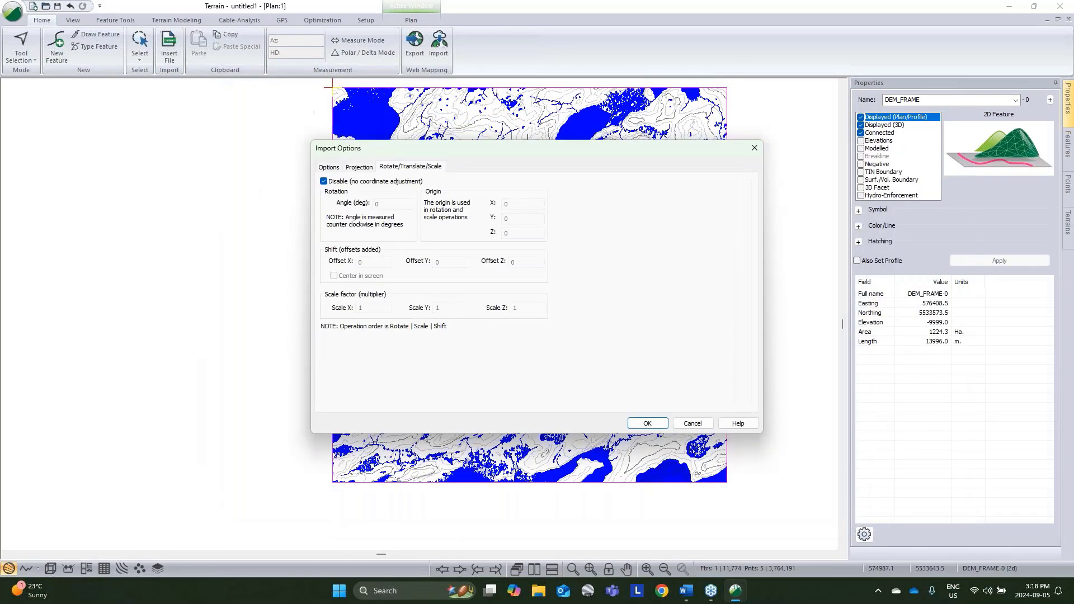
Step: Import the image at the highest quality, applying the coordinate transformation to the project's UTM system, and accept it as a background
{"action": "left_click", "coordinate": [329, 168]}
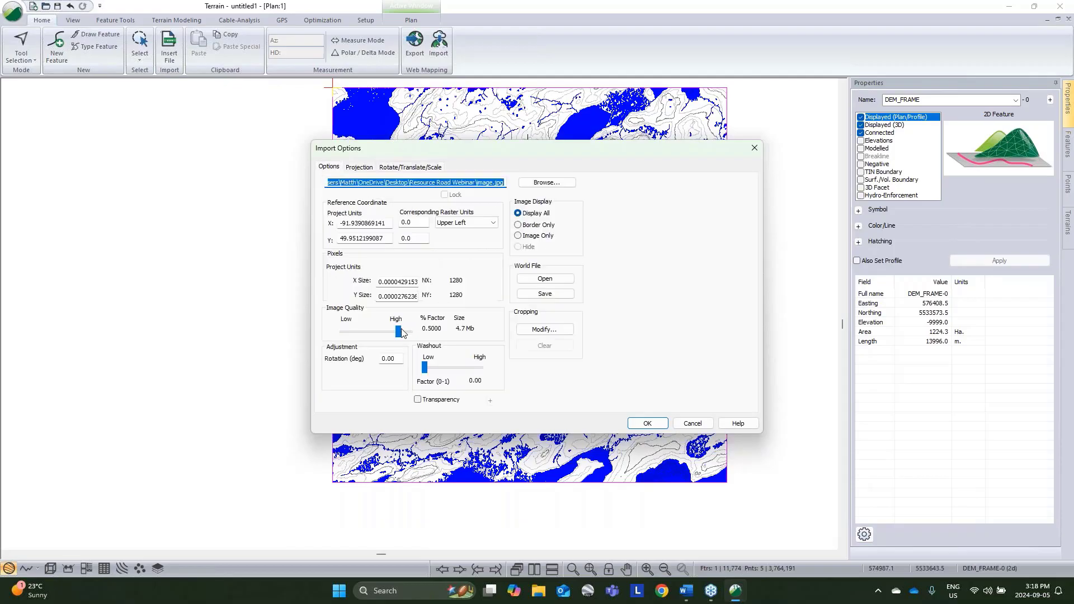
{"action": "left_click_drag", "start_coordinate": [403, 333], "coordinate": [409, 333]}
{"action": "left_click", "coordinate": [647, 424]}
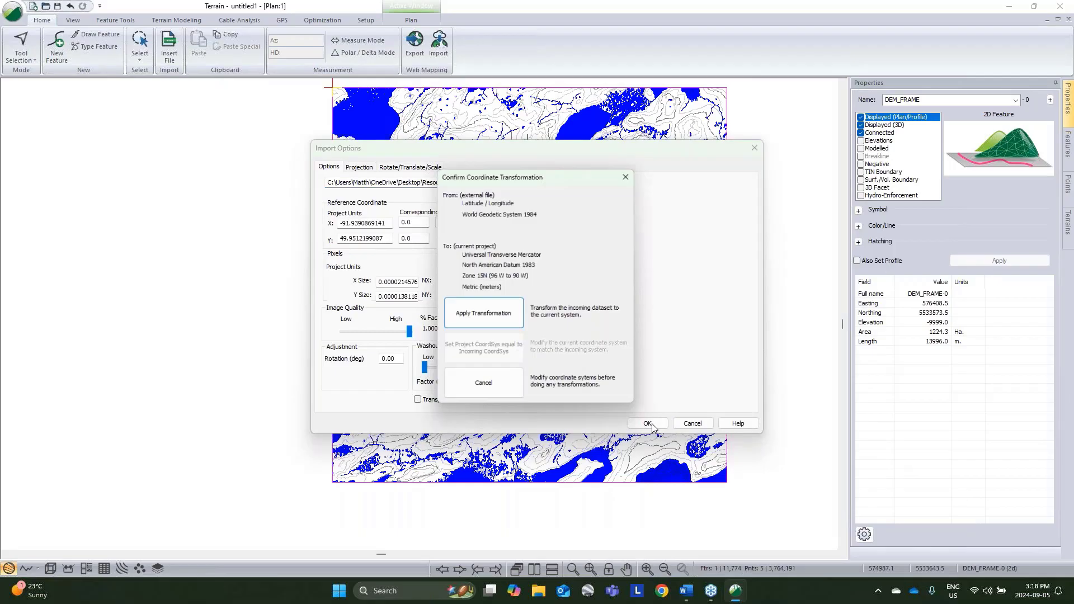
{"action": "left_click", "coordinate": [511, 328]}
{"action": "left_click", "coordinate": [572, 323]}
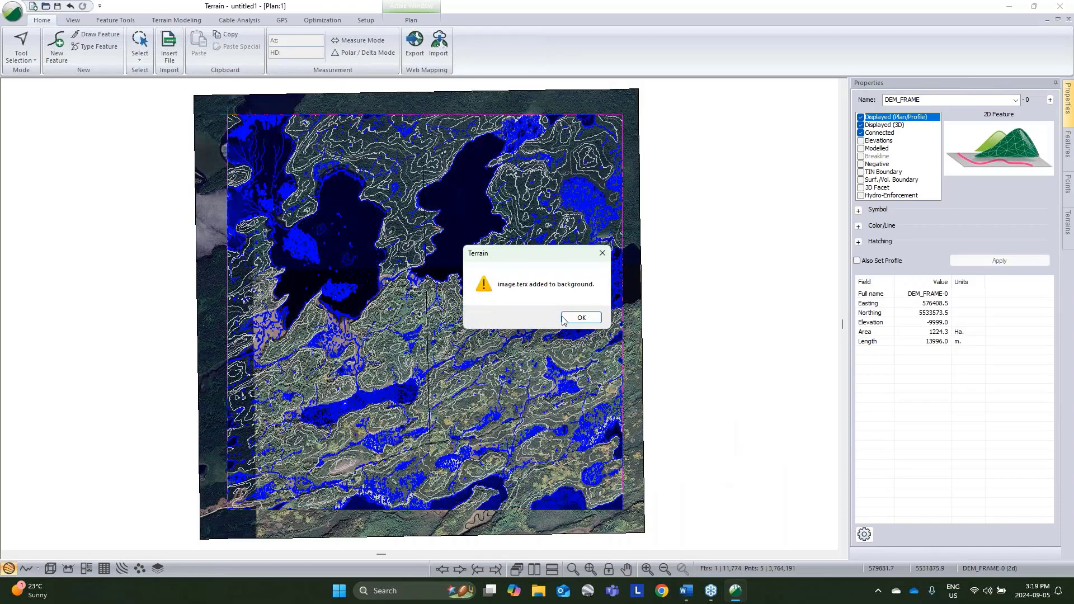
Step: Dismiss the background notice, open a 3D view of the terrain and select the _A to B route in it
{"action": "left_click", "coordinate": [564, 318]}
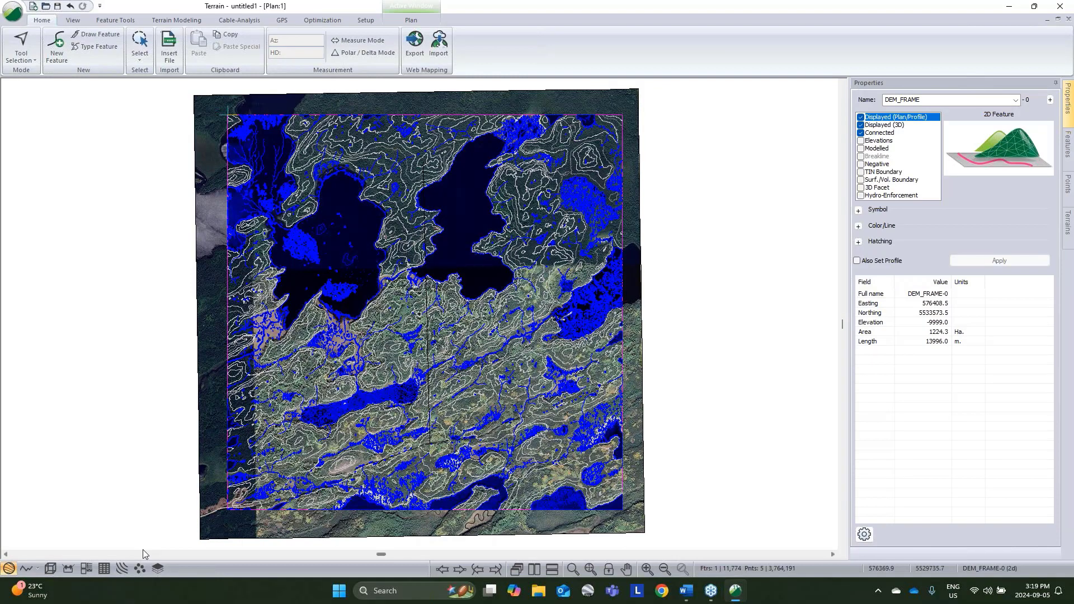
{"action": "left_click", "coordinate": [50, 569]}
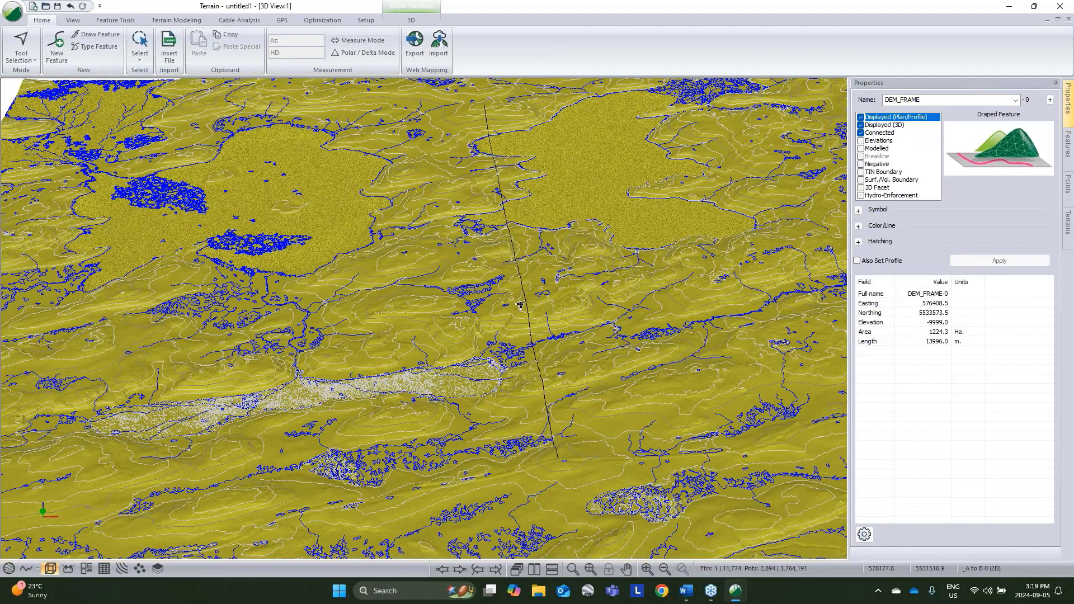
{"action": "left_click", "coordinate": [521, 305]}
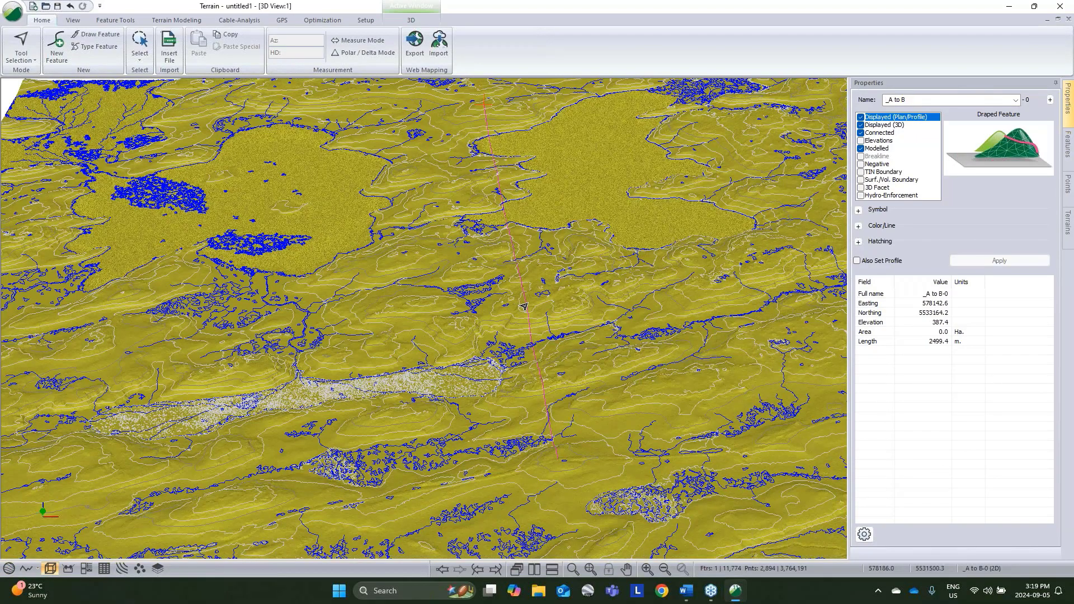
{"action": "scroll", "coordinate": [524, 307], "scroll_direction": "down", "scroll_amount": 2}
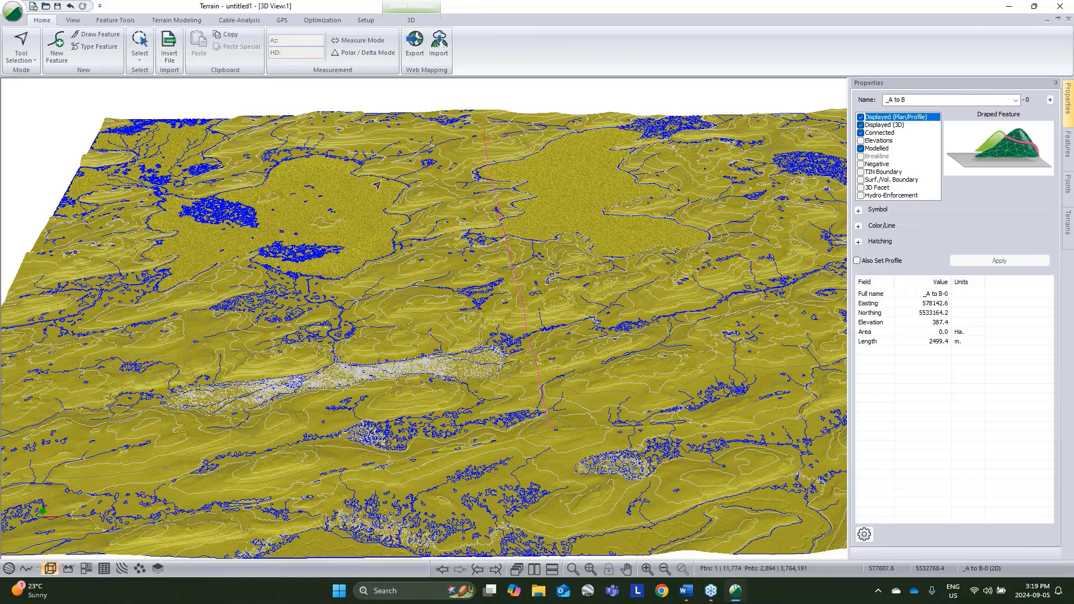
Step: Start Path Explorer AI for the _A to B-0 feature, enable control of allowable approach directions and adjust the source's directions
{"action": "left_click", "coordinate": [324, 21]}
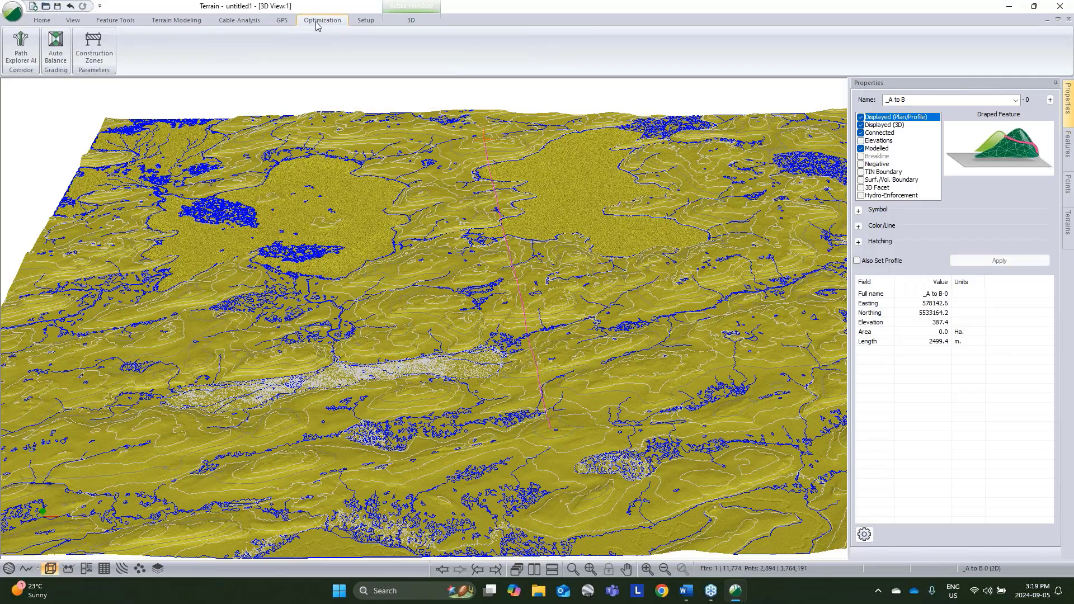
{"action": "left_click", "coordinate": [24, 53]}
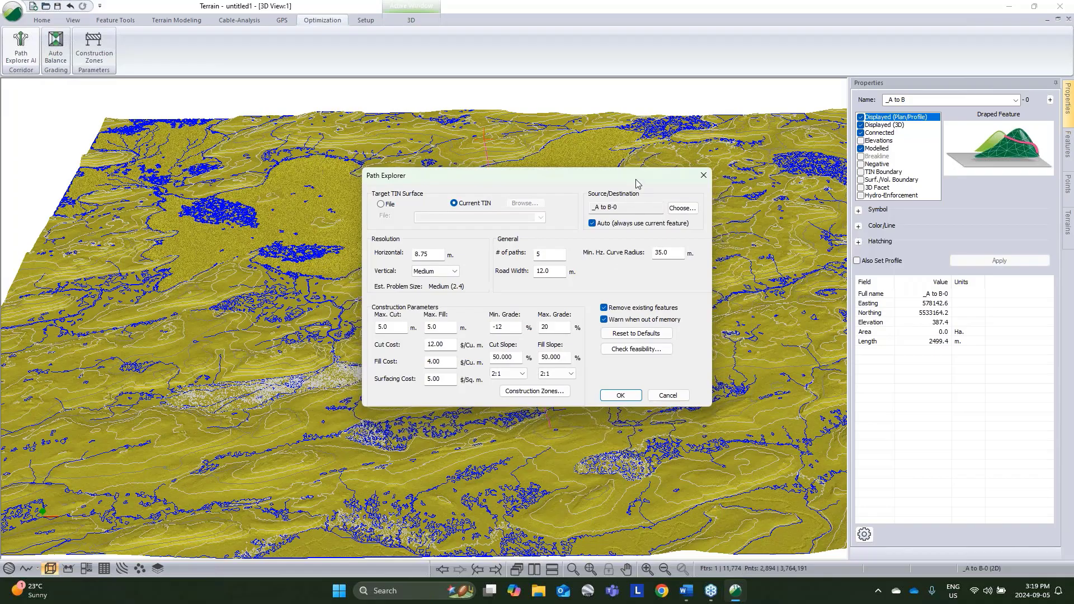
{"action": "left_click", "coordinate": [682, 208]}
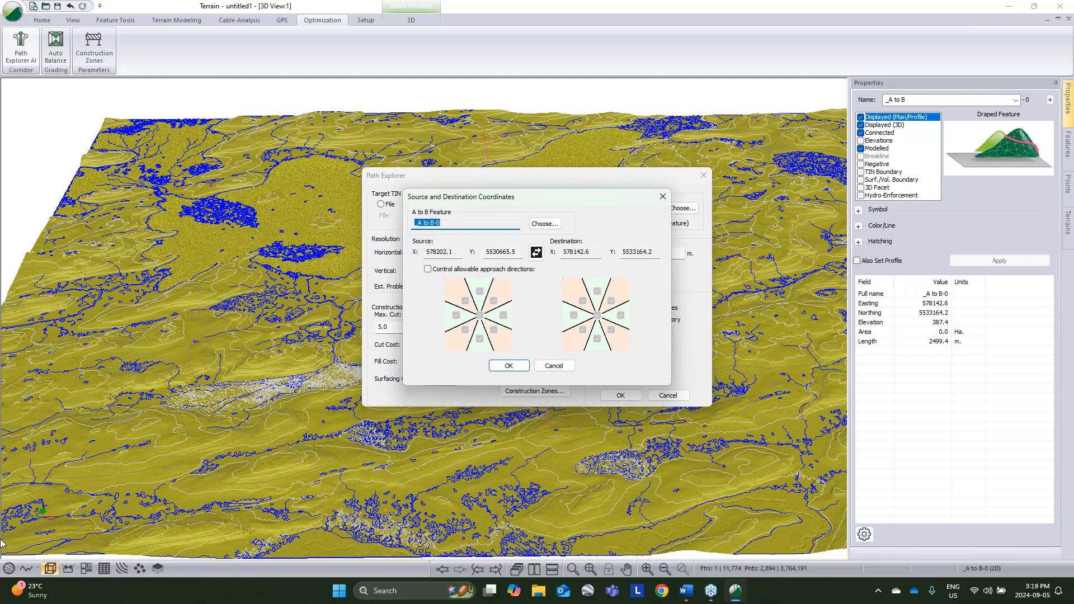
{"action": "left_click", "coordinate": [428, 269]}
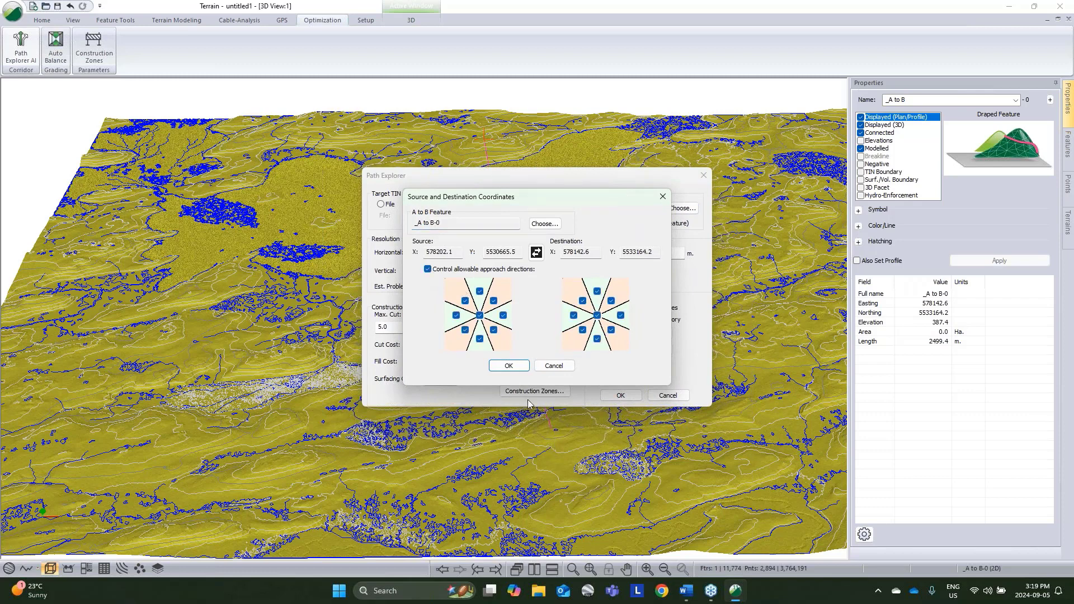
{"action": "left_click", "coordinate": [480, 316]}
{"action": "left_click", "coordinate": [493, 301]}
{"action": "left_click", "coordinate": [503, 316]}
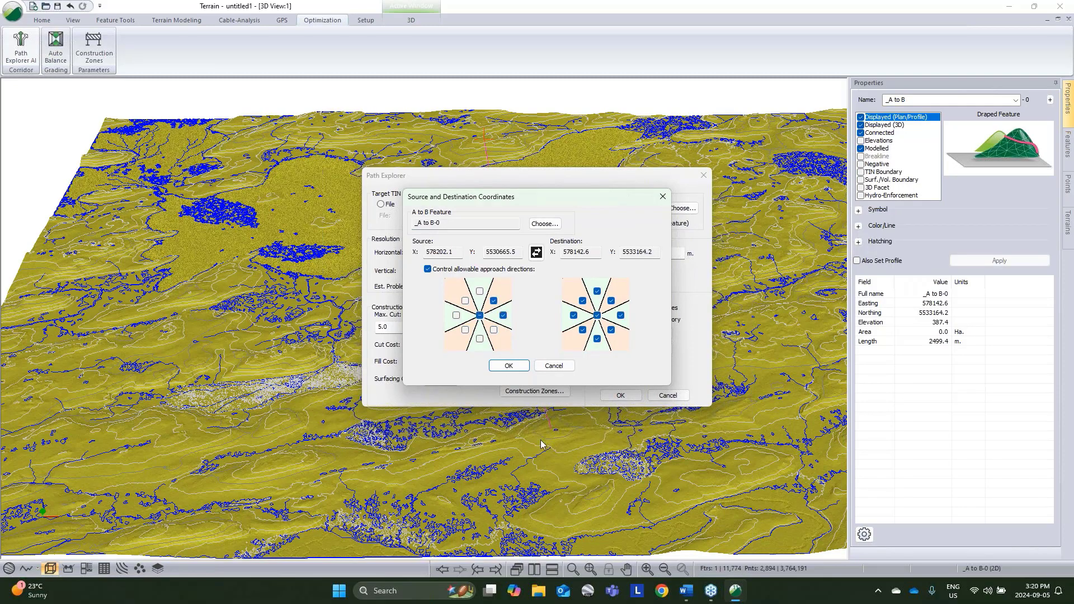
{"action": "left_click", "coordinate": [509, 365]}
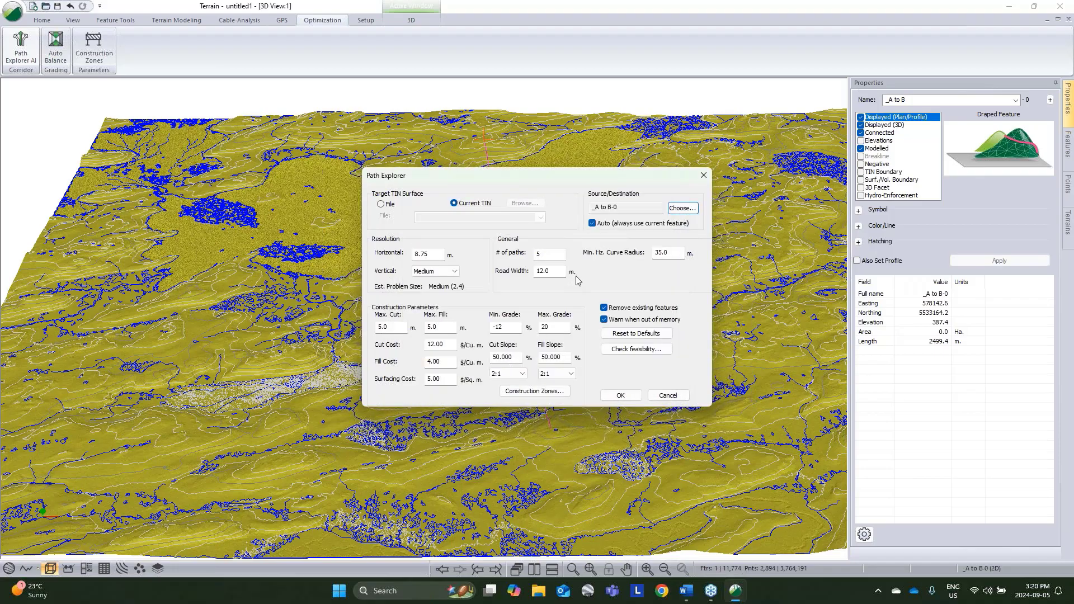
Step: Set the minimum horizontal curve radius to 80 m and the horizontal resolution to 10 m
{"action": "double_click", "coordinate": [663, 252]}
{"action": "type", "text": "80"}
{"action": "double_click", "coordinate": [438, 254]}
{"action": "type", "text": "10"}
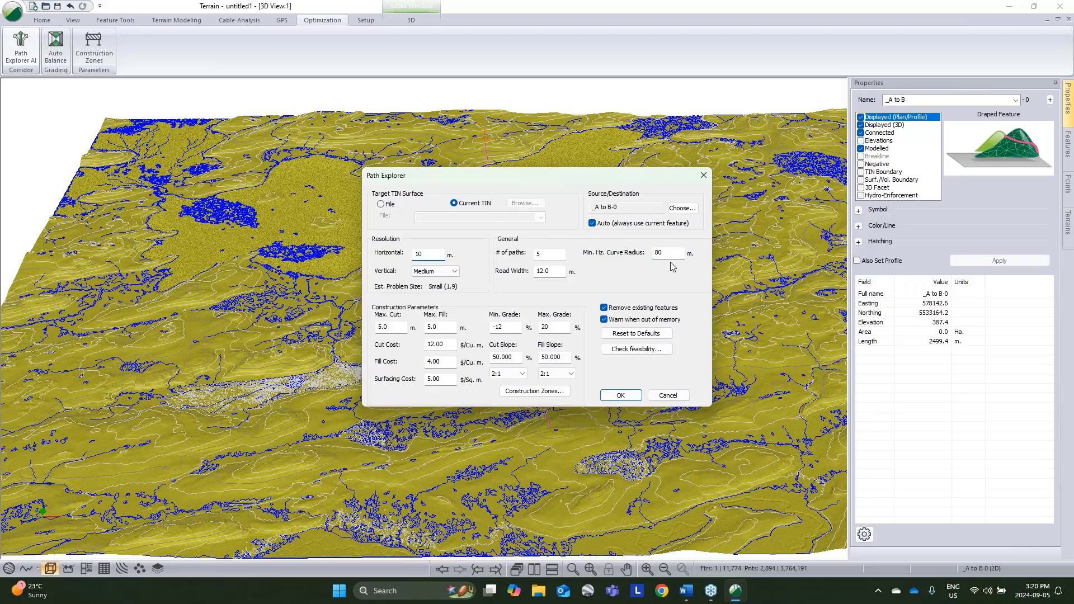
Step: Set the grade limits to -8% and 8%, and the maximum cut and fill to 3 m each
{"action": "double_click", "coordinate": [545, 327]}
{"action": "type", "text": "8"}
{"action": "double_click", "coordinate": [497, 329]}
{"action": "type", "text": "8"}
{"action": "double_click", "coordinate": [438, 328]}
{"action": "type", "text": "3"}
{"action": "key", "text": "shift+Tab"}
{"action": "type", "text": "3"}
{"action": "left_click", "coordinate": [551, 328]}
{"action": "left_click_drag", "start_coordinate": [560, 179], "coordinate": [272, 134]}
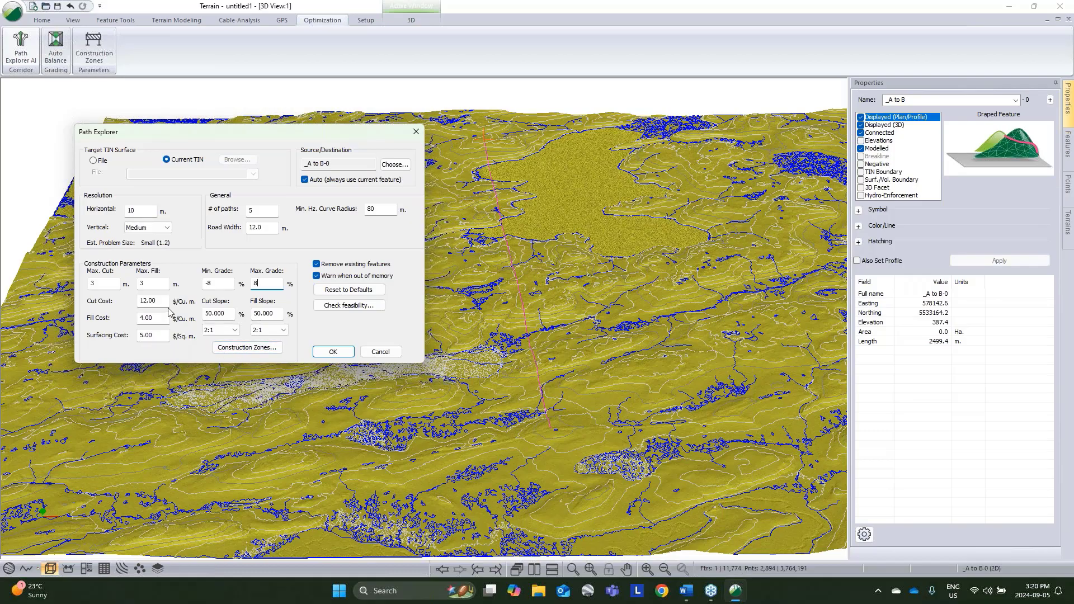
Step: Create a No-Go Polygons construction zone set containing Lakes-0, Lakes-1 and Lakes-2
{"action": "left_click", "coordinate": [270, 349]}
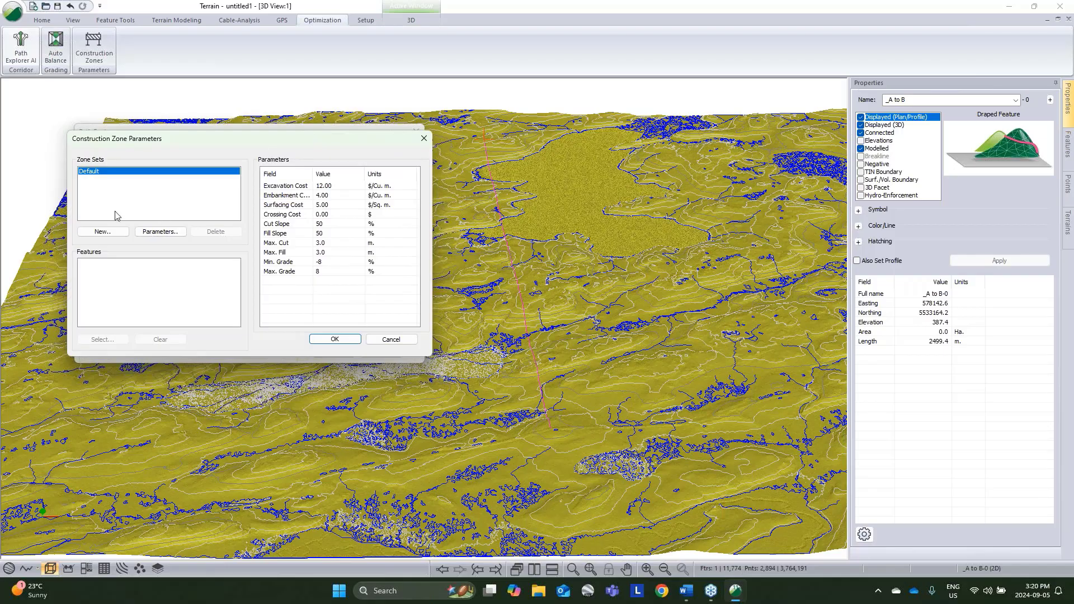
{"action": "left_click", "coordinate": [114, 233]}
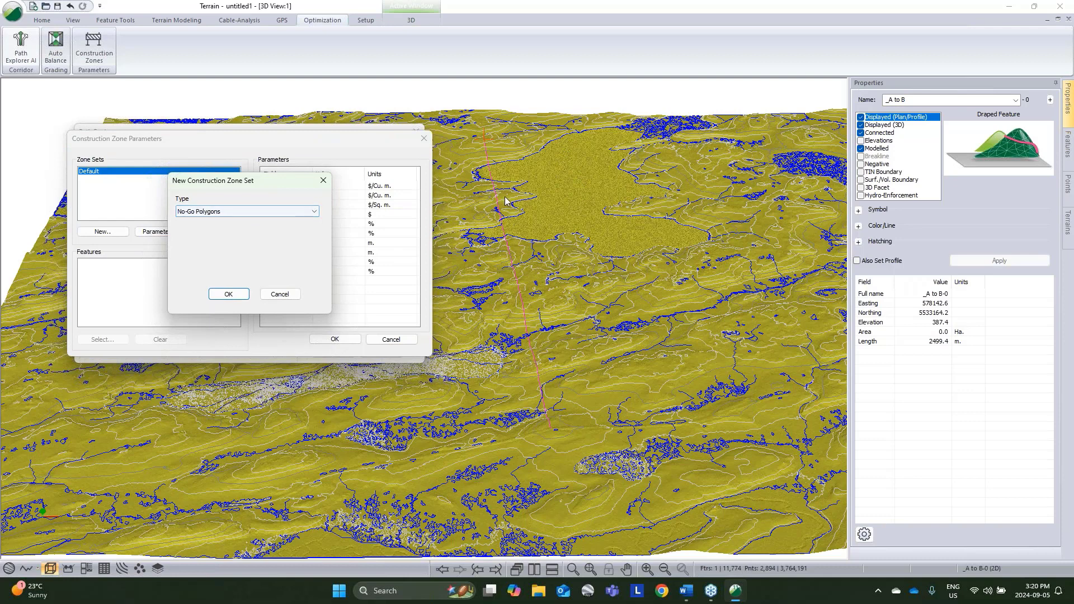
{"action": "left_click", "coordinate": [226, 297]}
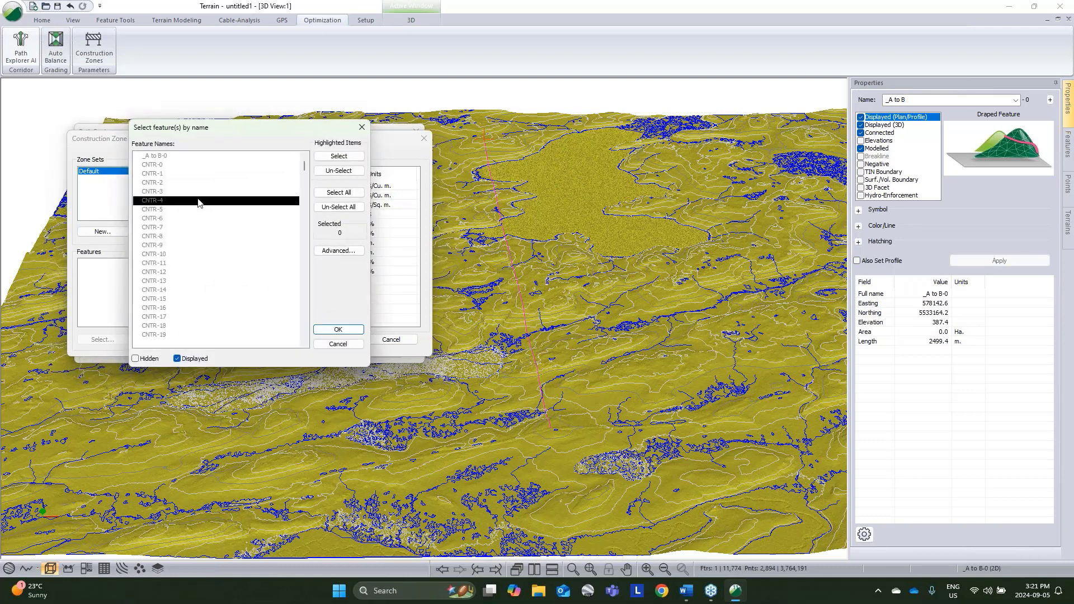
{"action": "key", "text": "l"}
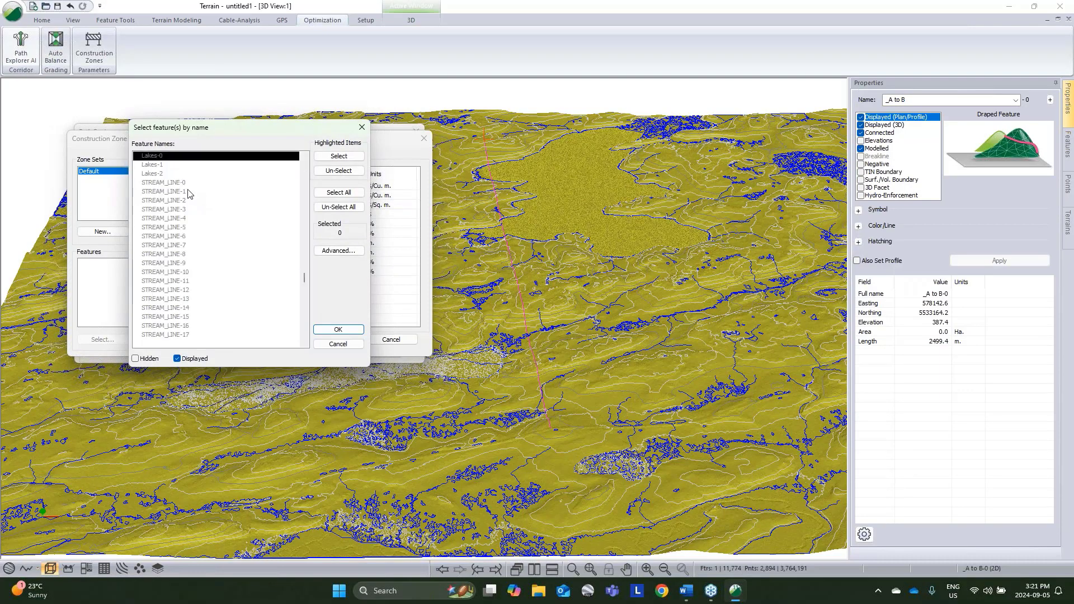
{"action": "left_click", "coordinate": [159, 172], "text": "shift"}
{"action": "left_click", "coordinate": [338, 156]}
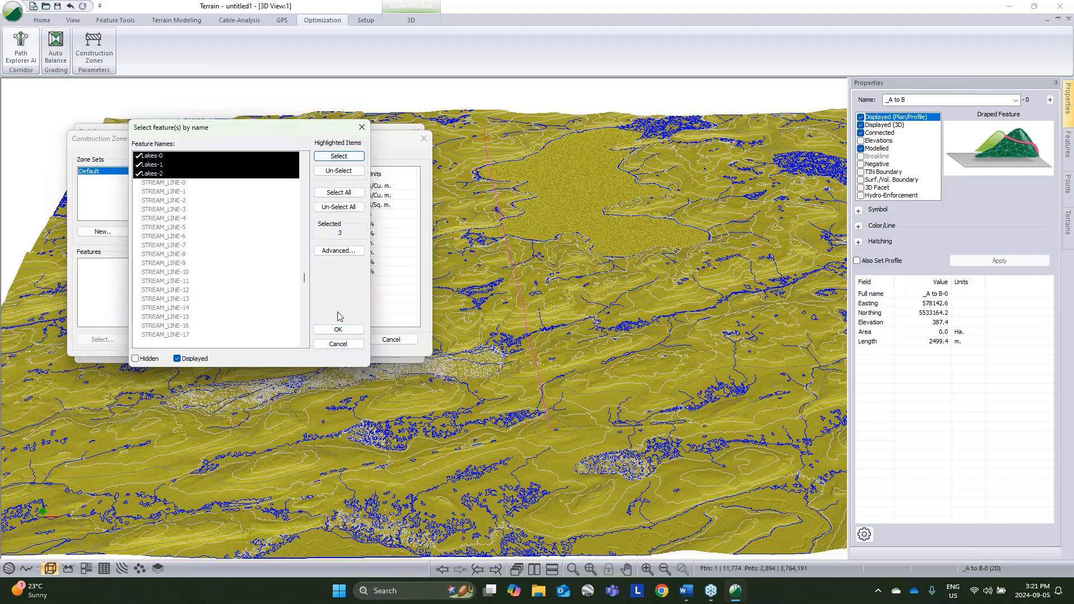
{"action": "left_click", "coordinate": [337, 329]}
Step: Create a Polylines construction zone set containing the stream features from STREAM_LINE-0 through STREAM_POND-2376
{"action": "left_click", "coordinate": [101, 232]}
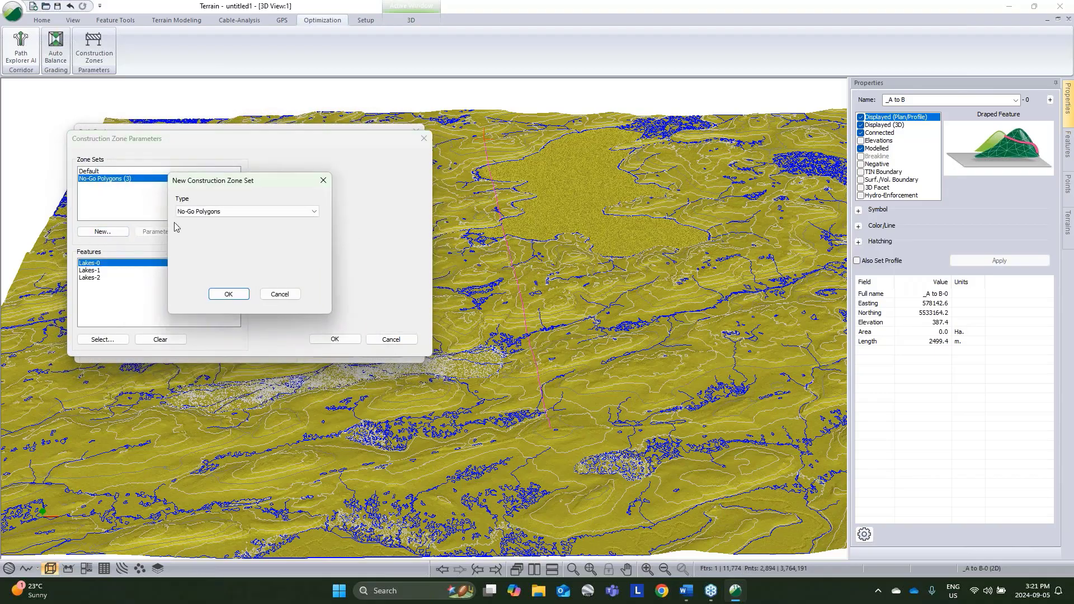
{"action": "left_click", "coordinate": [206, 213]}
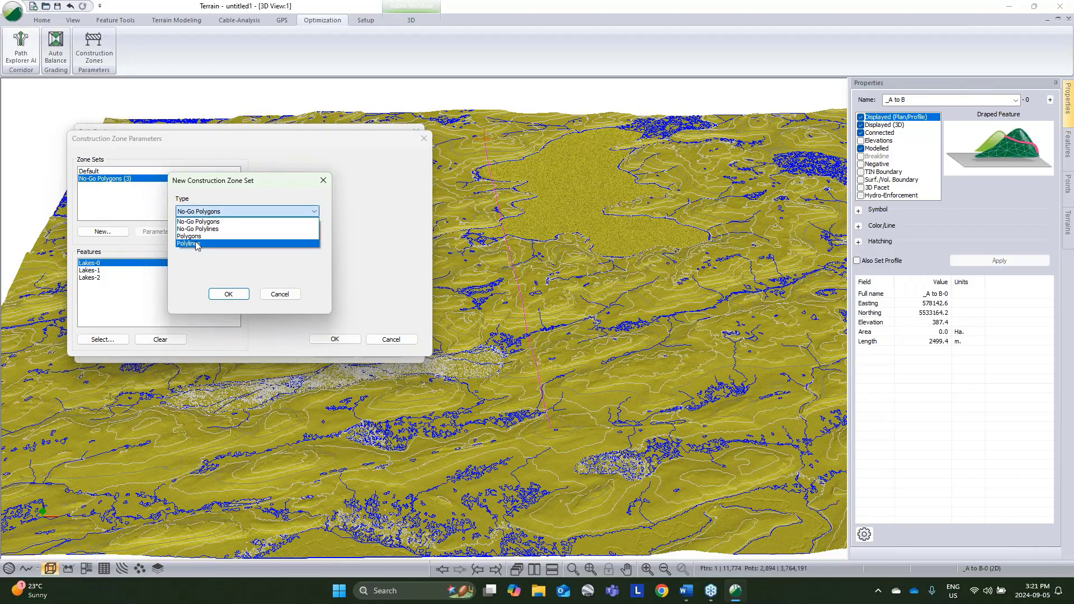
{"action": "left_click", "coordinate": [196, 244]}
{"action": "left_click", "coordinate": [229, 295]}
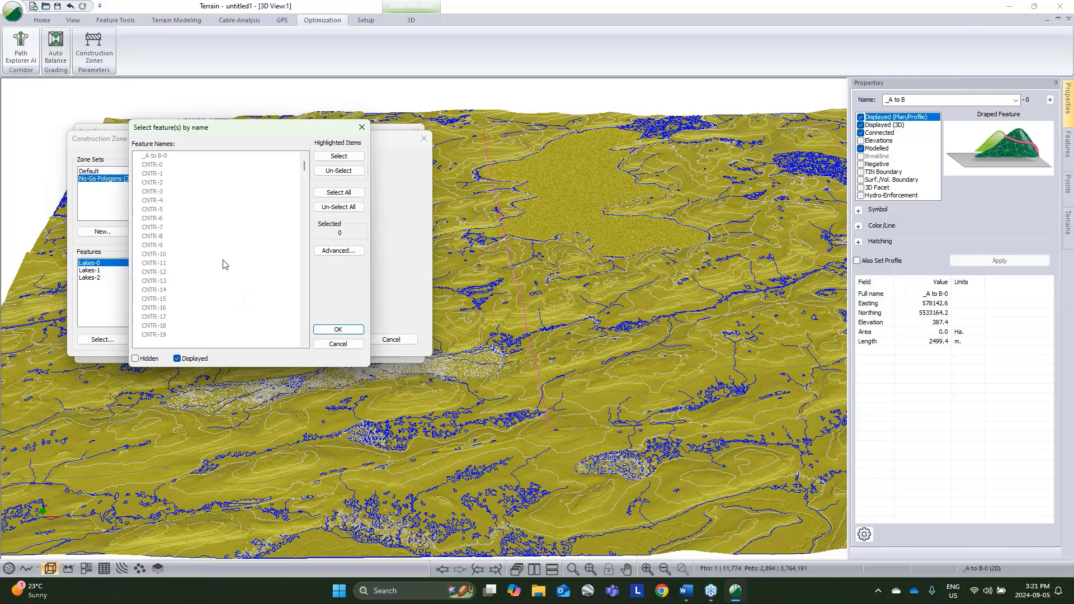
{"action": "left_click", "coordinate": [223, 263]}
{"action": "scroll", "coordinate": [235, 274], "scroll_direction": "down", "scroll_amount": 10}
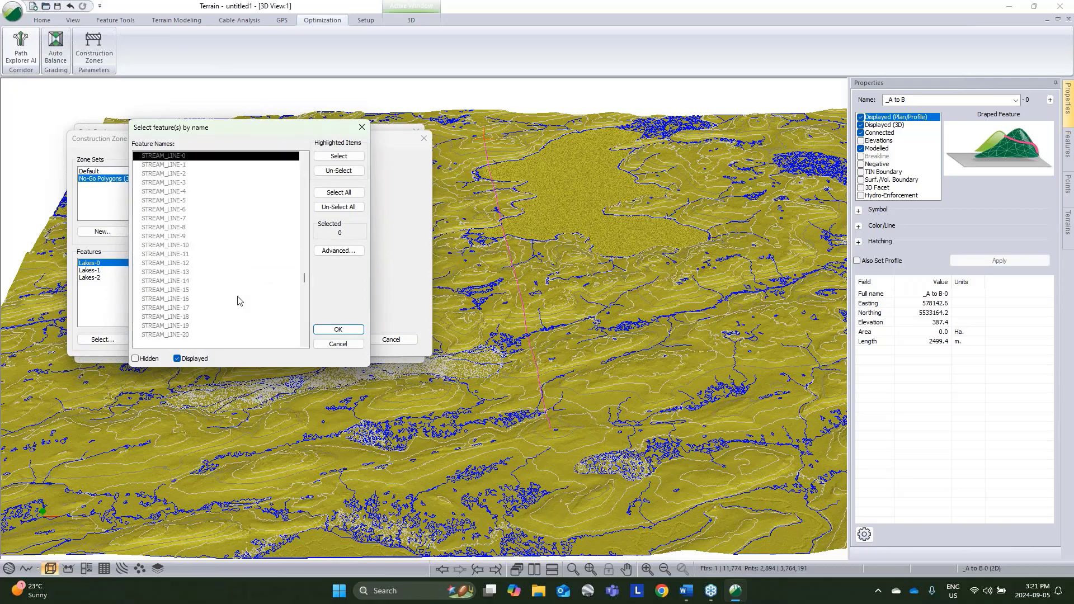
{"action": "left_click_drag", "start_coordinate": [304, 285], "coordinate": [306, 345]}
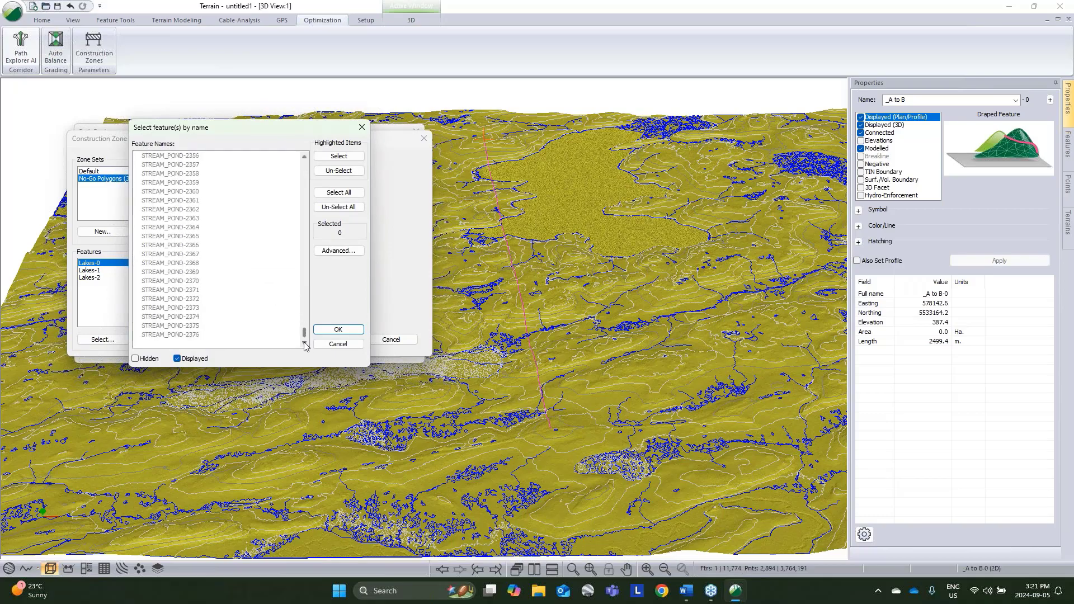
{"action": "left_click", "coordinate": [330, 193]}
{"action": "left_click", "coordinate": [333, 157]}
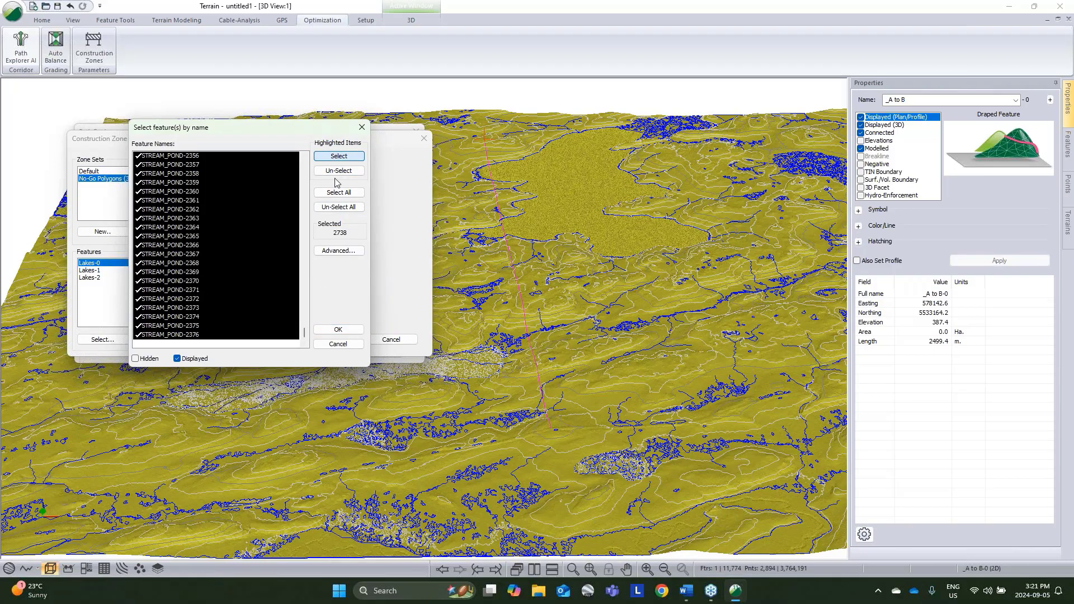
{"action": "left_click", "coordinate": [338, 330]}
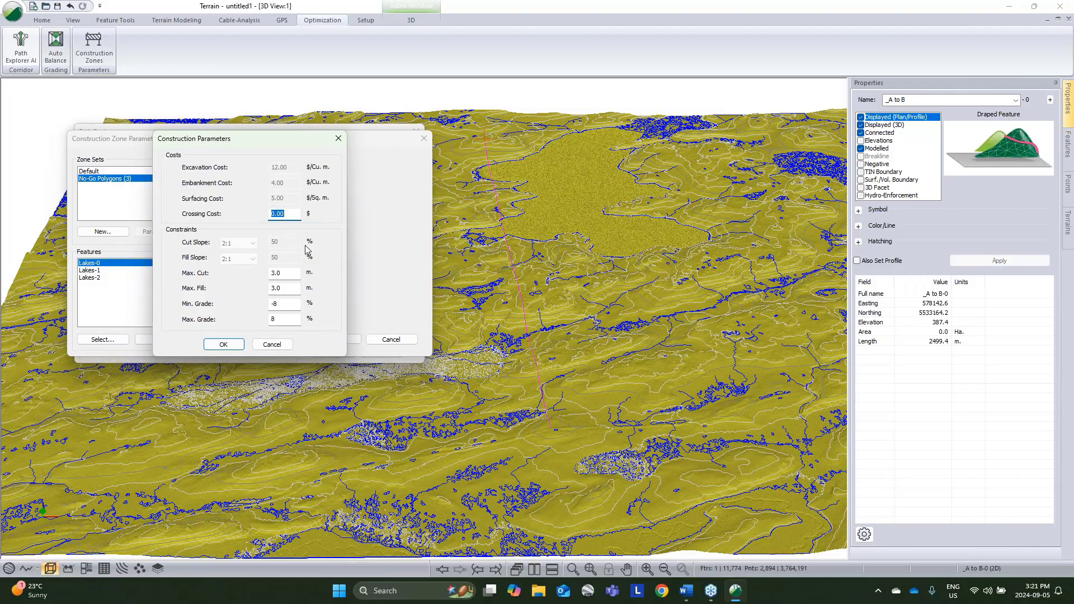
Step: Set the stream zone set's crossing cost to $3500 and accept the construction zone parameters
{"action": "type", "text": "3500"}
{"action": "left_click", "coordinate": [223, 344]}
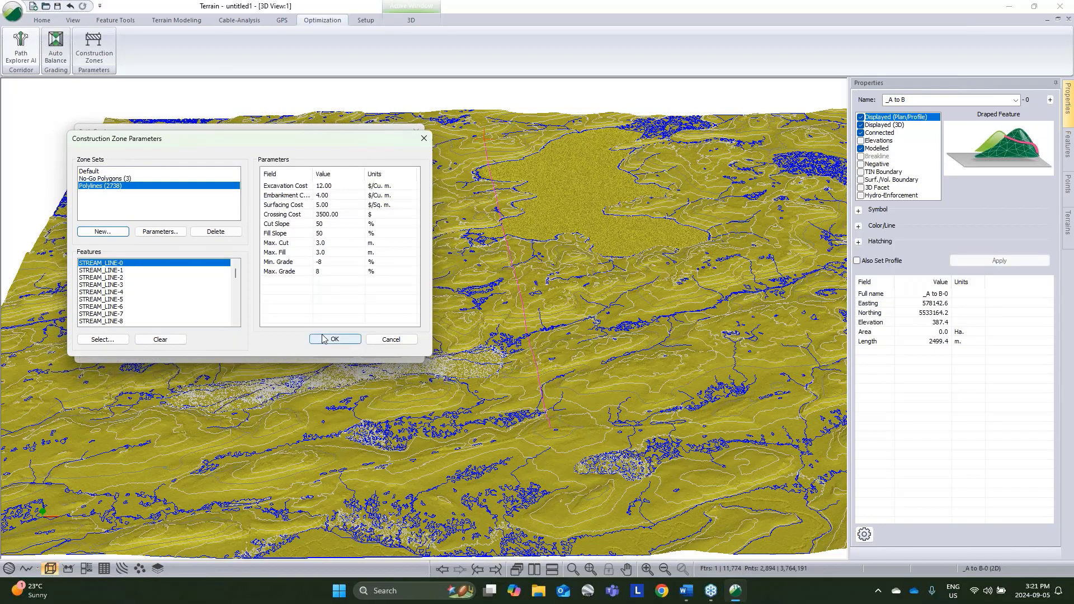
{"action": "left_click", "coordinate": [330, 341]}
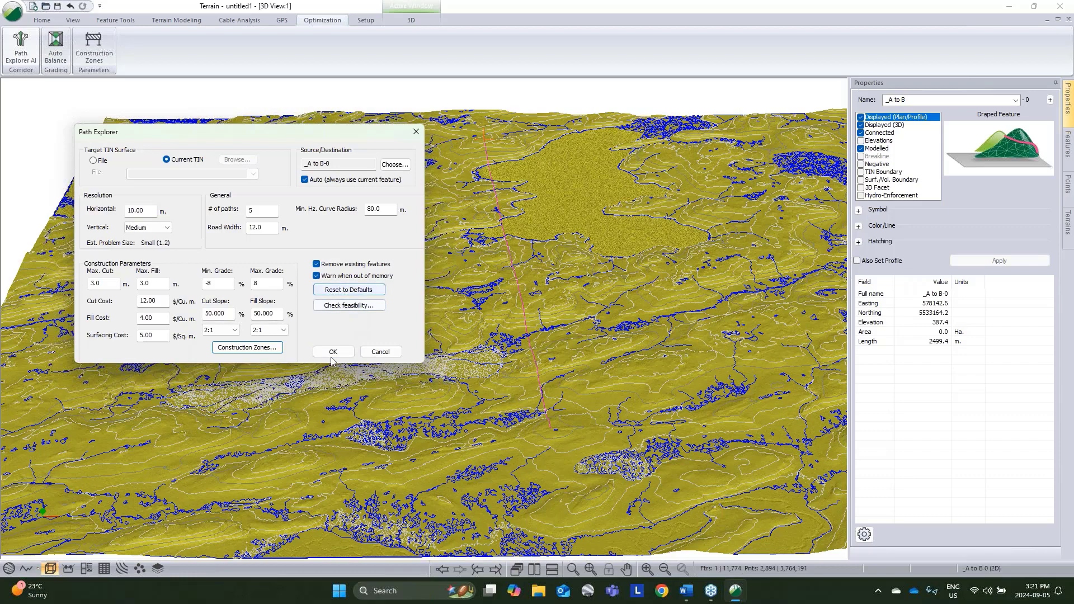
Step: Run the path exploration, stop it once improvement is unlikely and accept the current solutions
{"action": "left_click", "coordinate": [333, 353]}
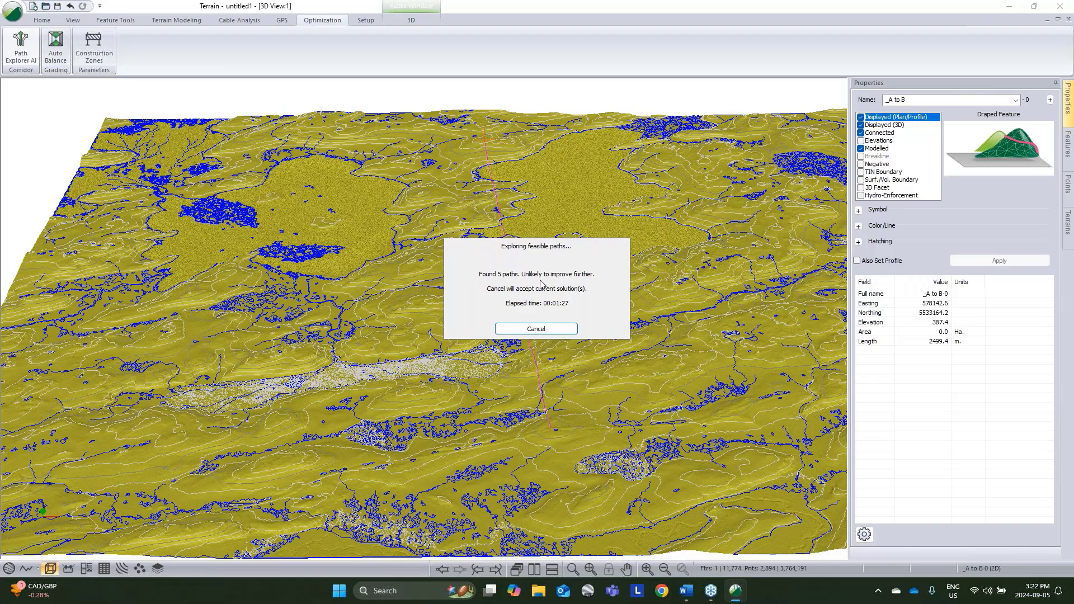
{"action": "left_click", "coordinate": [545, 331]}
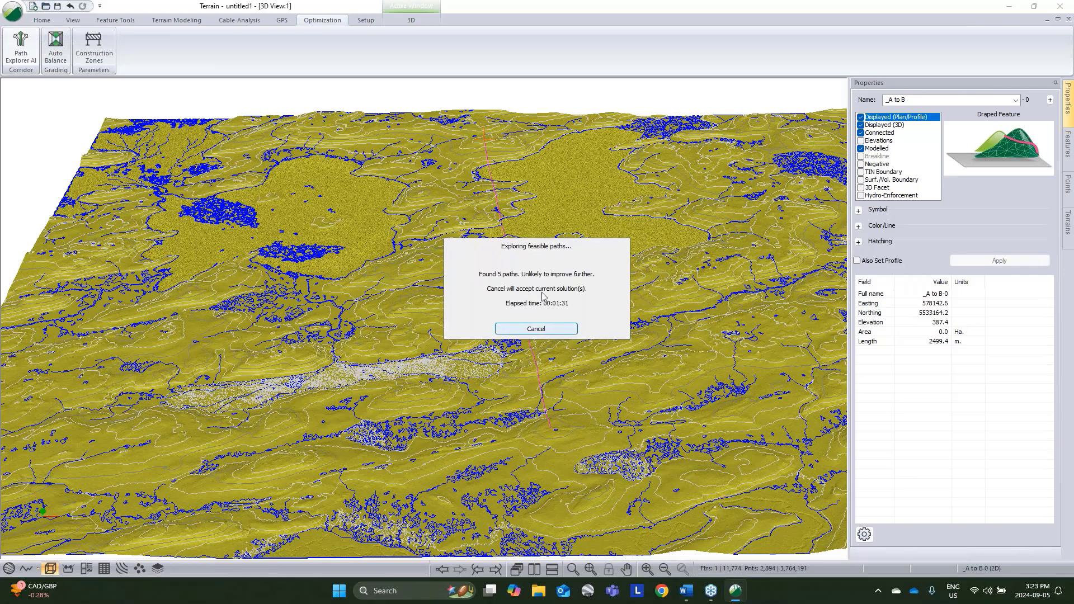
{"action": "left_click", "coordinate": [542, 332]}
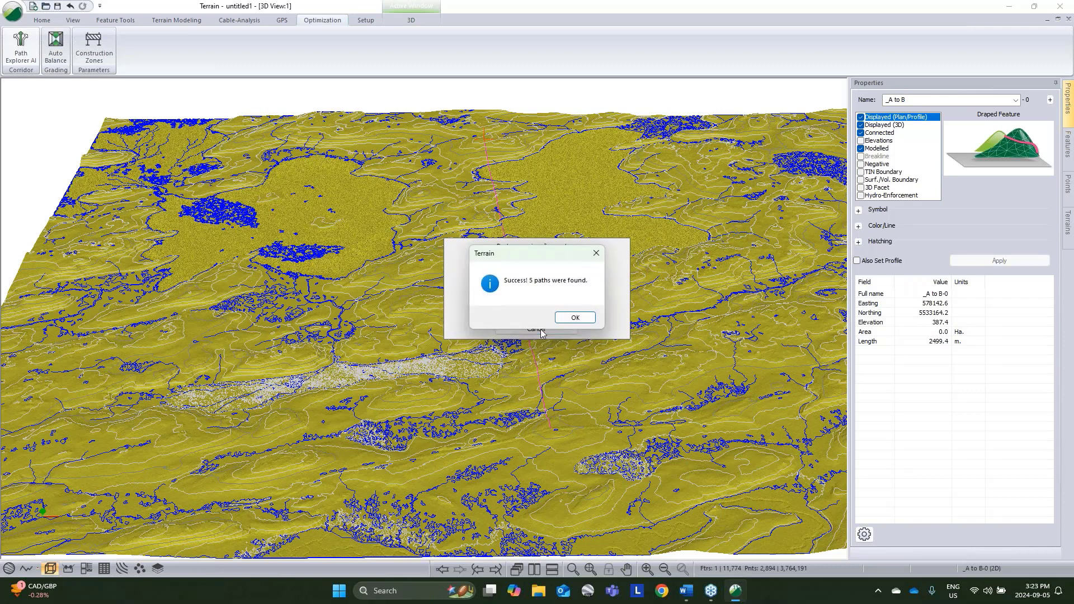
{"action": "left_click", "coordinate": [575, 318]}
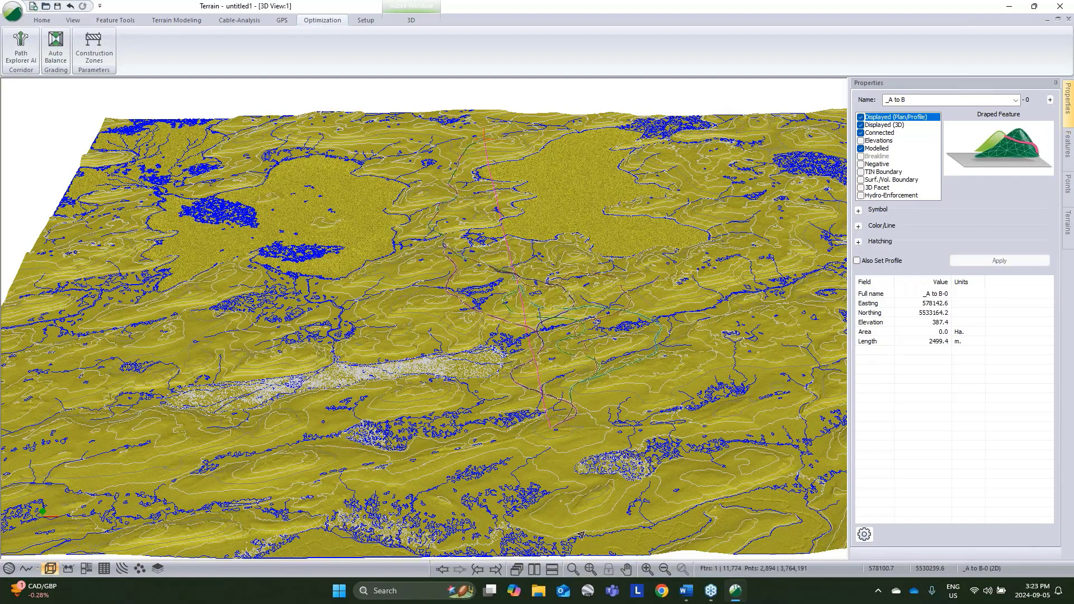
Step: Tile the 3D and Plan windows side by side and turn off the Plan window's background to inspect the generated paths
{"action": "left_click", "coordinate": [545, 568]}
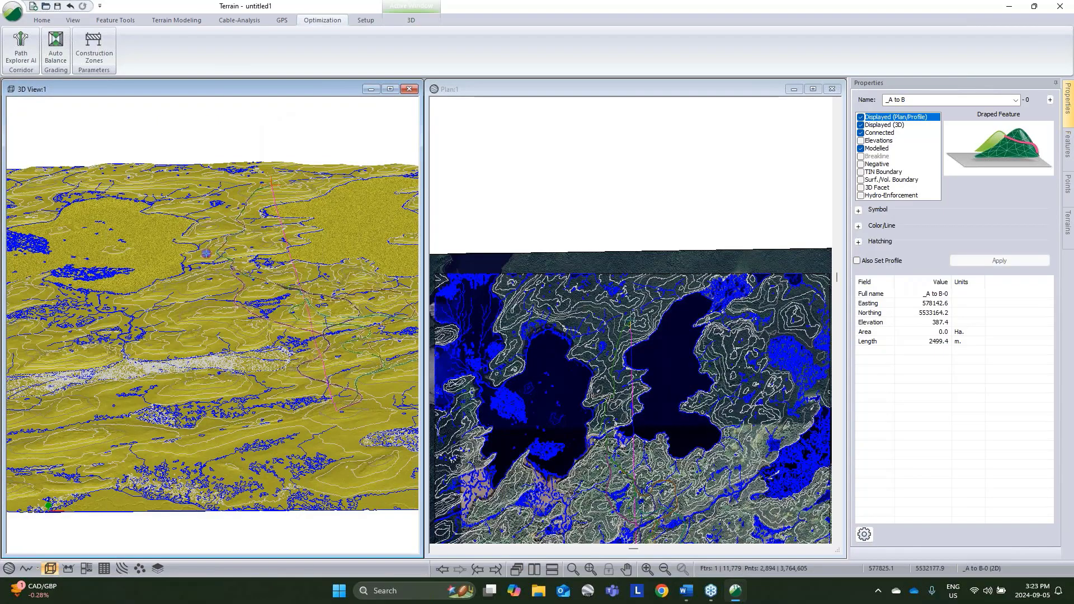
{"action": "left_click", "coordinate": [665, 310]}
{"action": "right_click", "coordinate": [664, 305]}
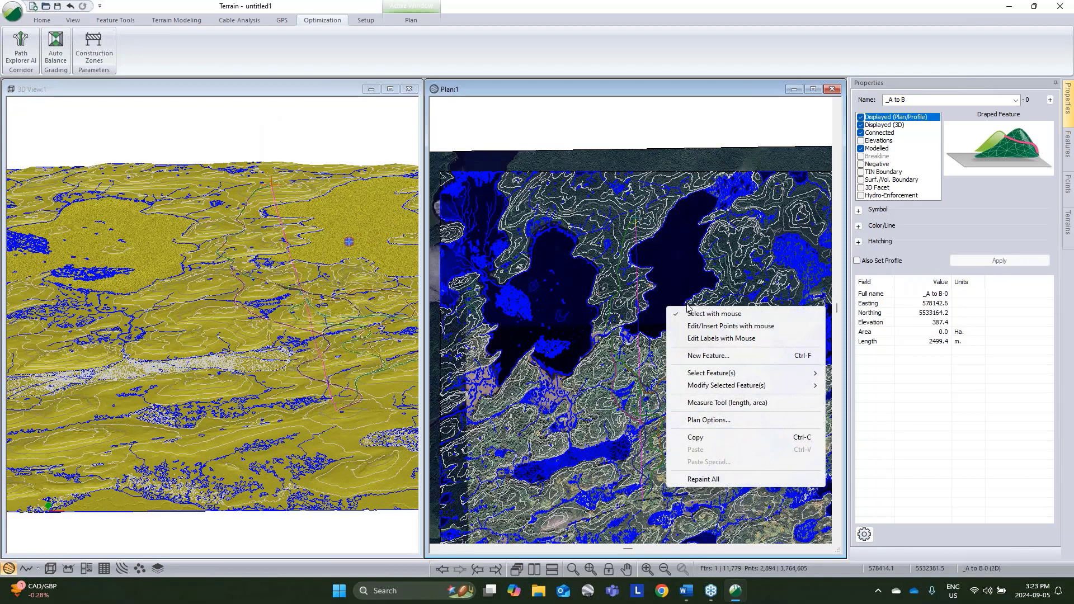
{"action": "left_click", "coordinate": [718, 418]}
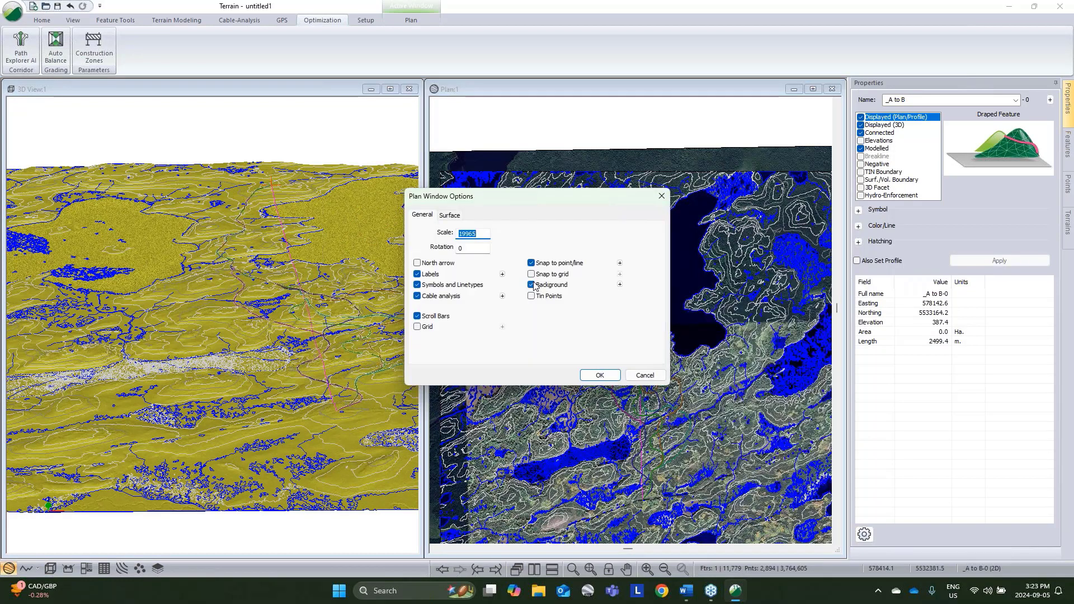
{"action": "left_click", "coordinate": [599, 374]}
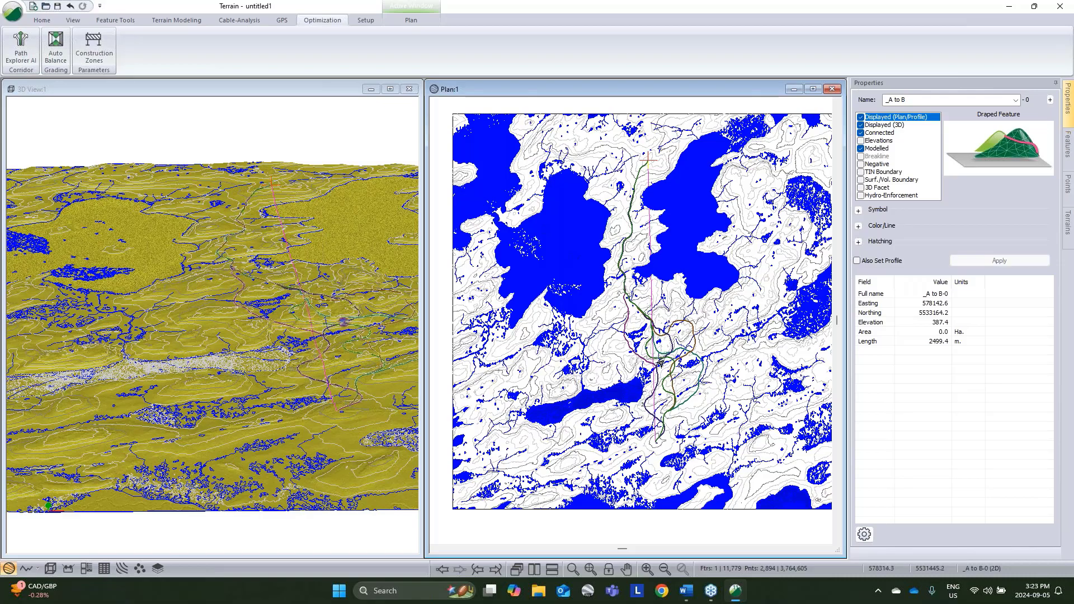
{"action": "scroll", "coordinate": [655, 367], "scroll_direction": "up", "scroll_amount": 1}
{"action": "scroll", "coordinate": [677, 396], "scroll_direction": "up", "scroll_amount": 1}
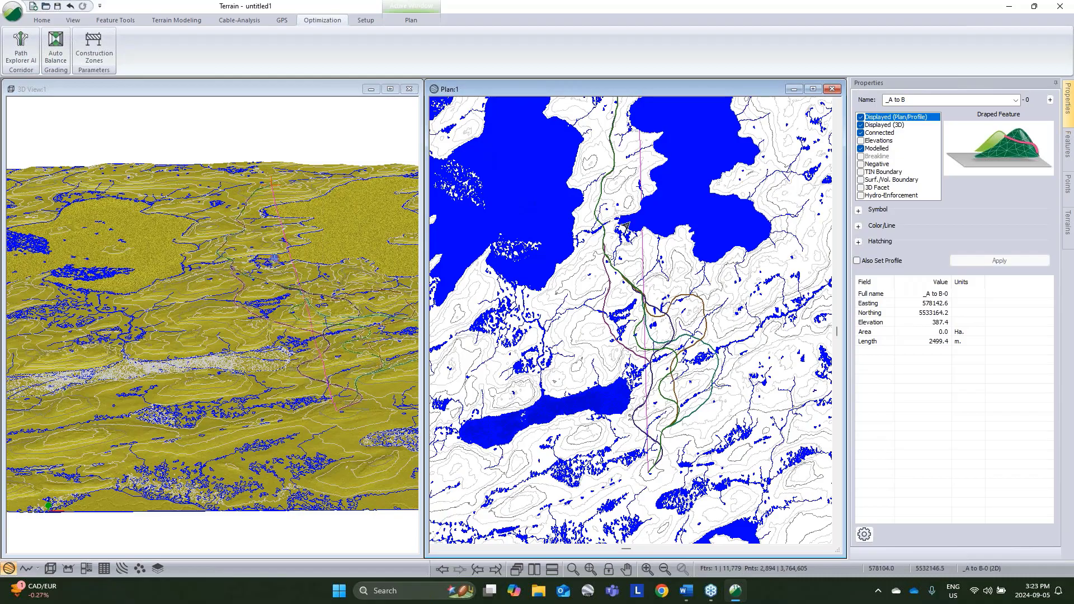
Step: Examine the generated paths between the lakes and across the streams in the Plan and 3D windows
{"action": "middle_click_drag", "start_coordinate": [629, 254], "coordinate": [666, 374]}
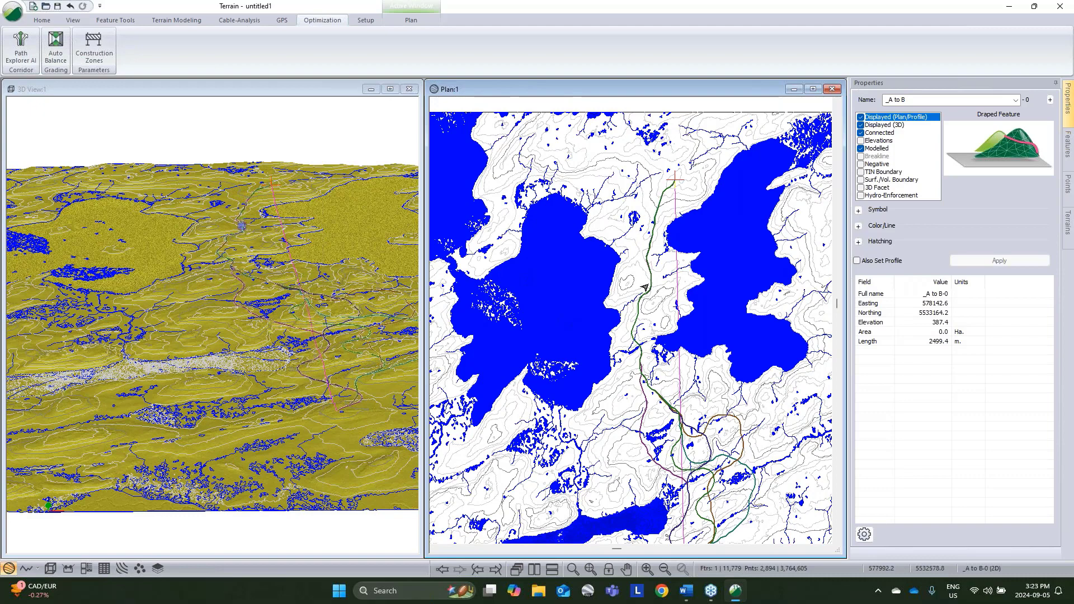
{"action": "mouse_move", "coordinate": [633, 344]}
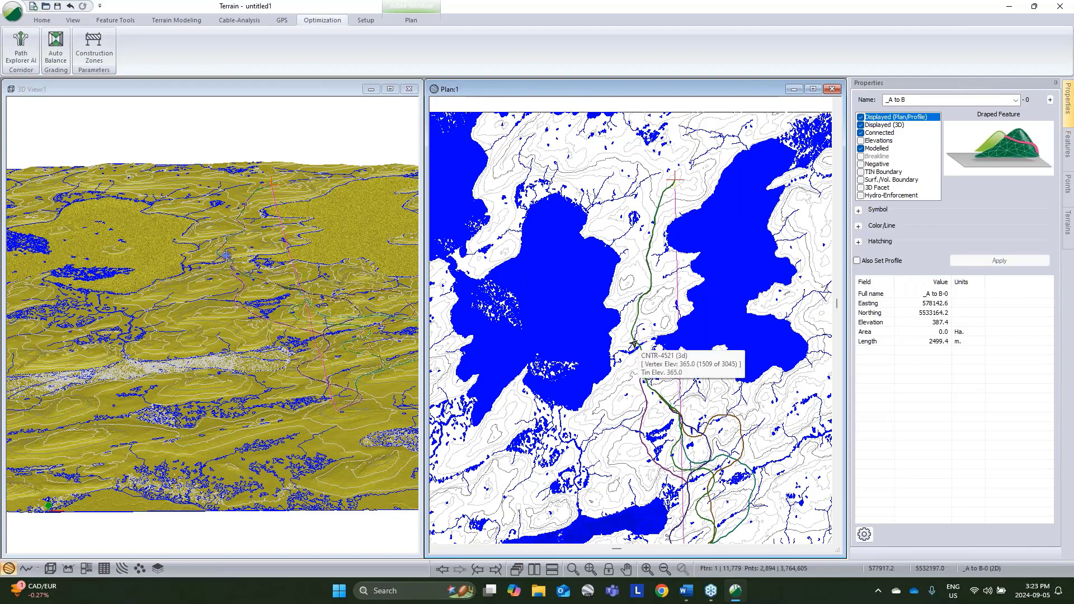
{"action": "middle_click_drag", "start_coordinate": [269, 279], "coordinate": [300, 322]}
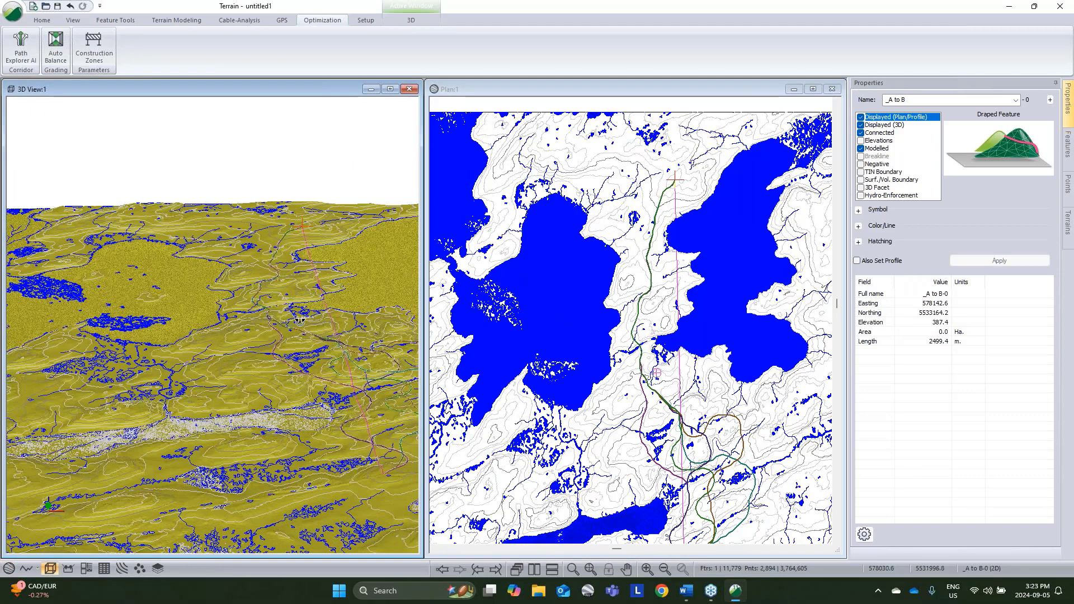
{"action": "left_click_drag", "start_coordinate": [300, 322], "coordinate": [268, 272]}
{"action": "scroll", "coordinate": [267, 272], "scroll_direction": "up", "scroll_amount": 6}
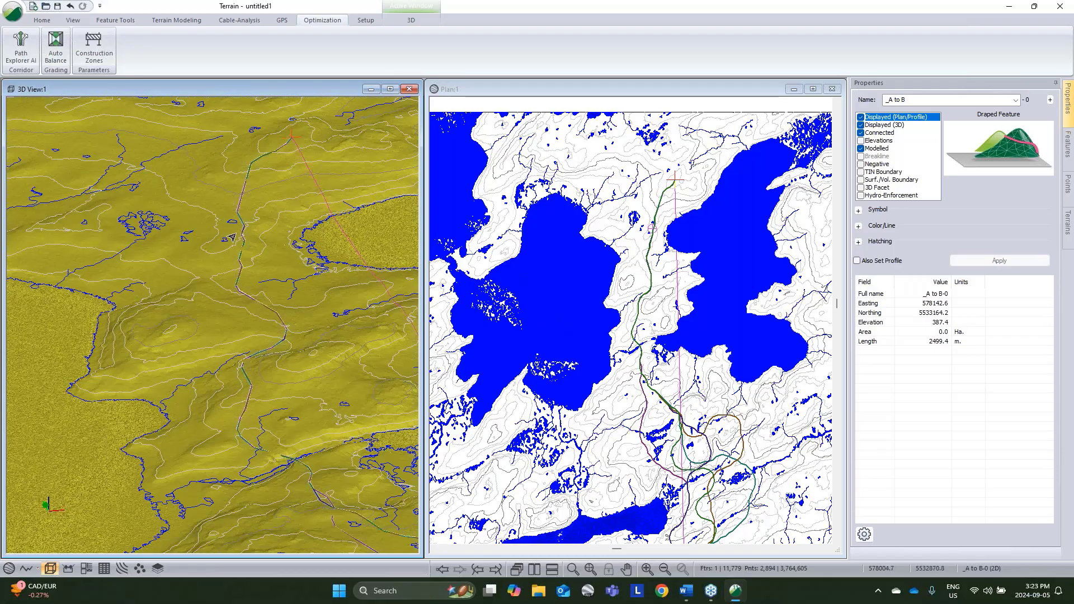
{"action": "mouse_move", "coordinate": [228, 235]}
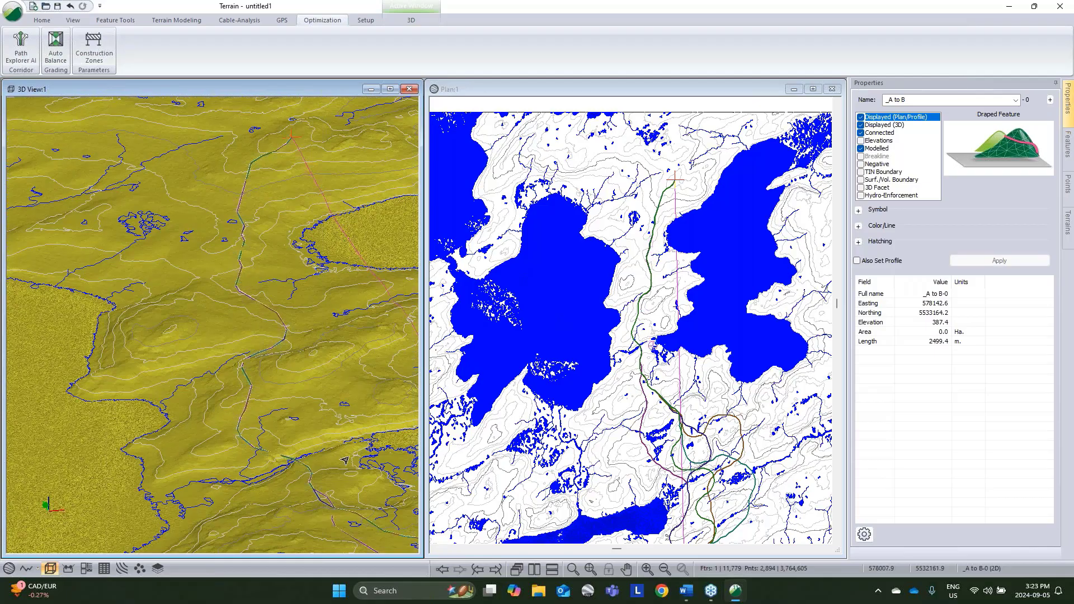
{"action": "middle_click_drag", "start_coordinate": [296, 399], "coordinate": [198, 322]}
{"action": "mouse_move", "coordinate": [302, 436]}
{"action": "middle_mouse_down"}
{"action": "mouse_move", "coordinate": [256, 378]}
{"action": "mouse_move", "coordinate": [192, 360]}
{"action": "middle_mouse_up"}
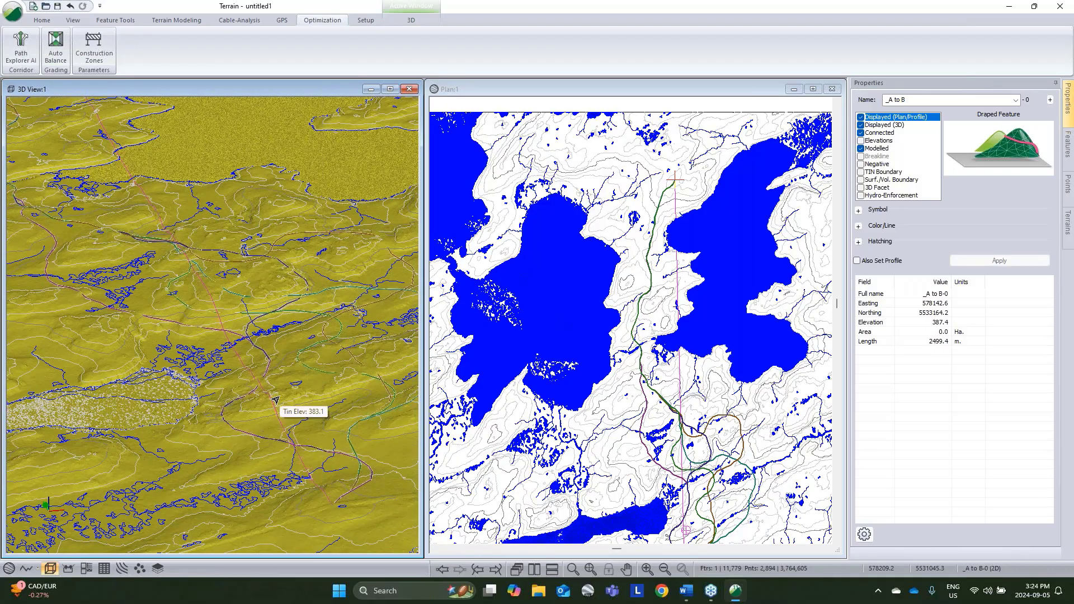
{"action": "middle_click_drag", "start_coordinate": [279, 402], "coordinate": [283, 416]}
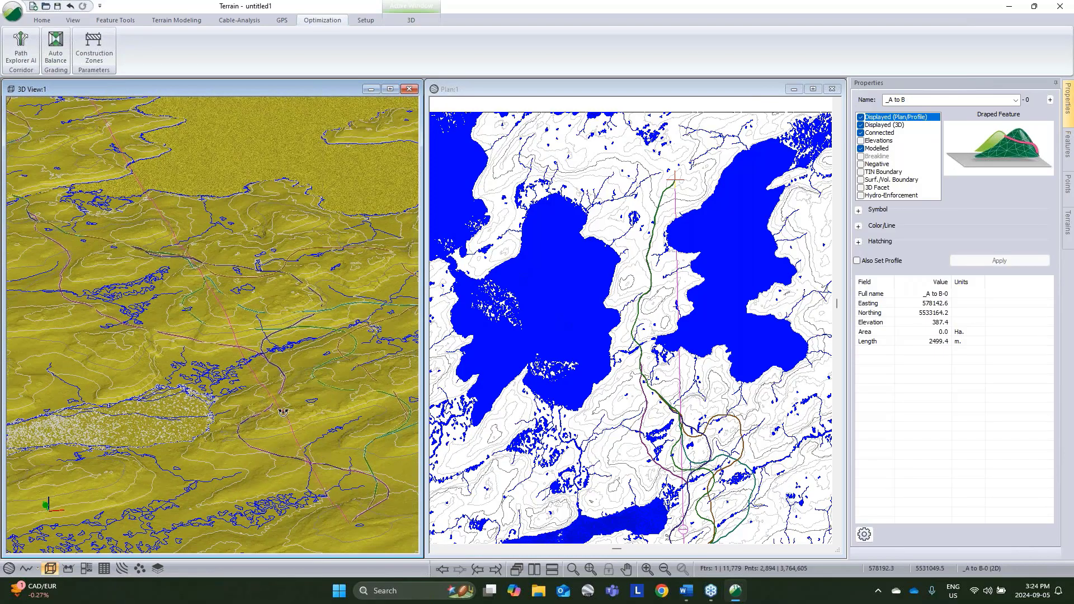
{"action": "left_click_drag", "start_coordinate": [283, 413], "coordinate": [285, 398]}
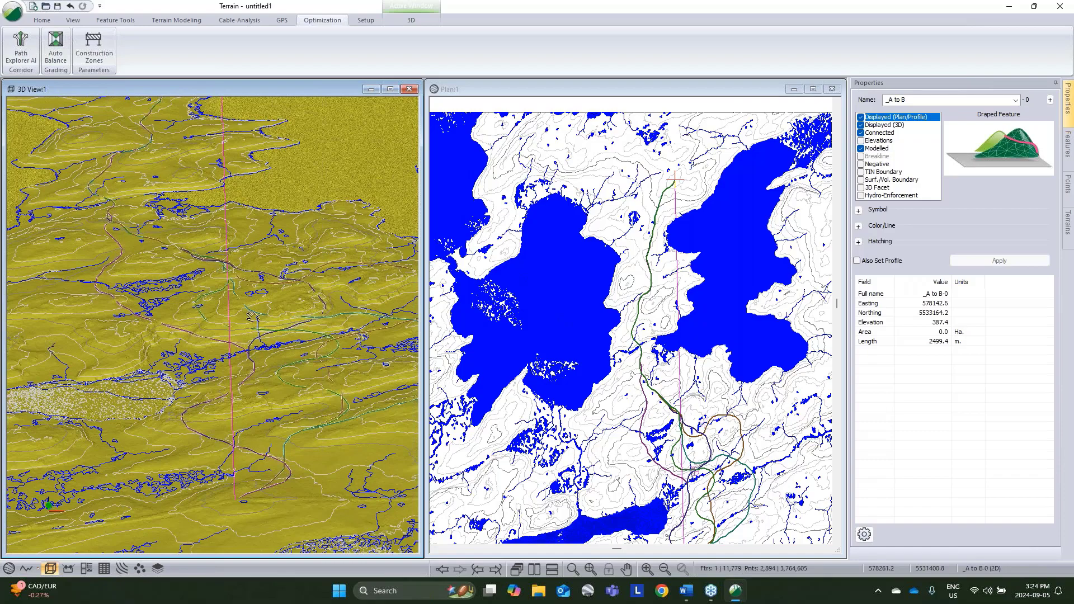
{"action": "middle_click_drag", "start_coordinate": [303, 391], "coordinate": [240, 322]}
{"action": "left_click_drag", "start_coordinate": [240, 323], "coordinate": [277, 391]}
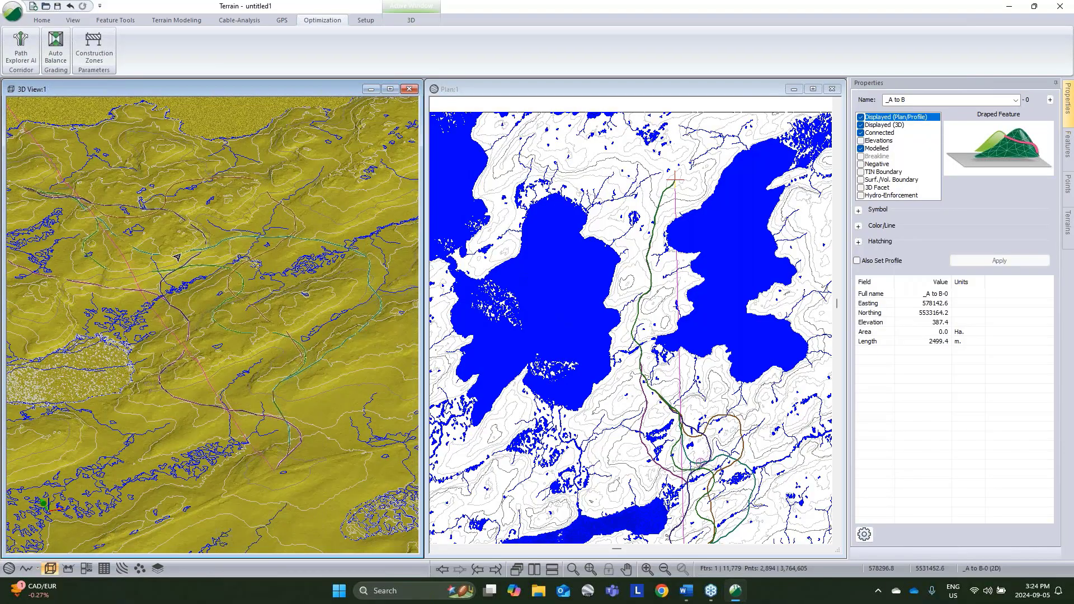
{"action": "mouse_move", "coordinate": [170, 261]}
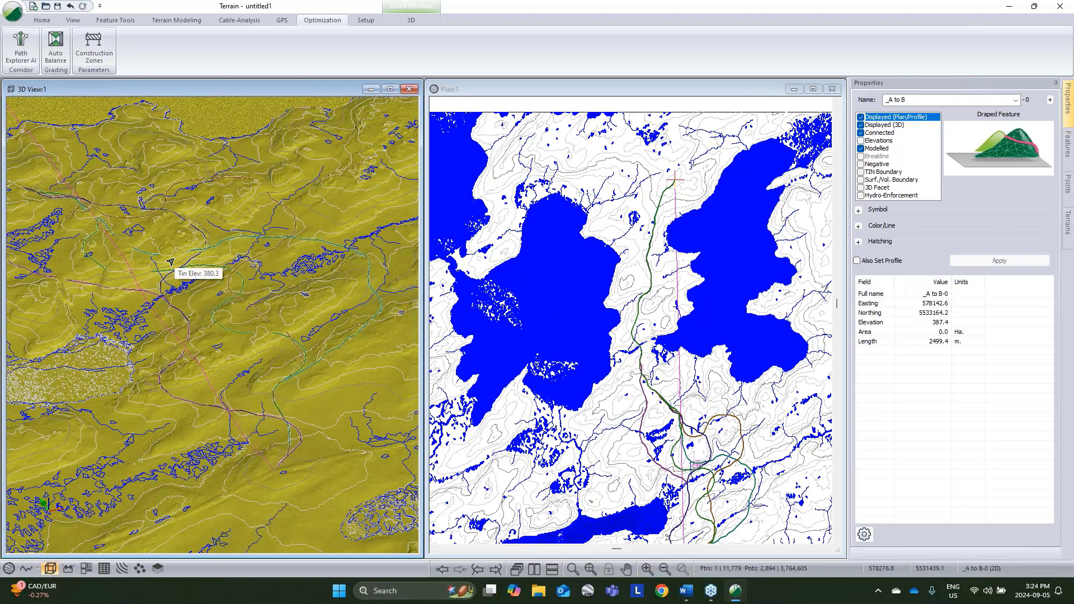
{"action": "middle_click_drag", "start_coordinate": [187, 289], "coordinate": [241, 314]}
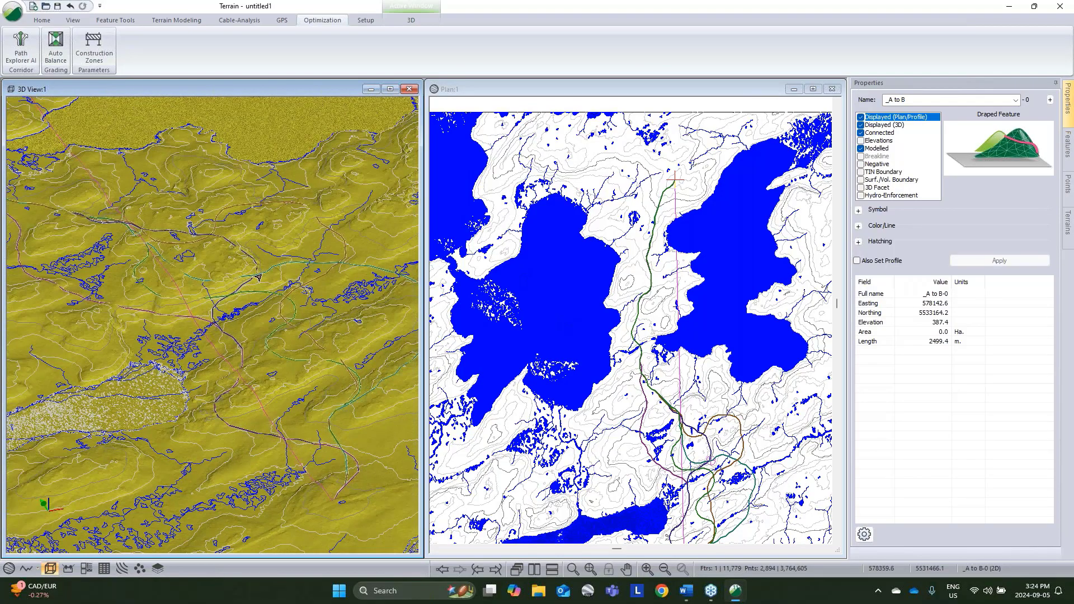
Step: Select the path feature .XPATH_342K-0 by name and inspect its route over the terrain in 3D
{"action": "right_click", "coordinate": [263, 273]}
{"action": "mouse_move", "coordinate": [327, 331]}
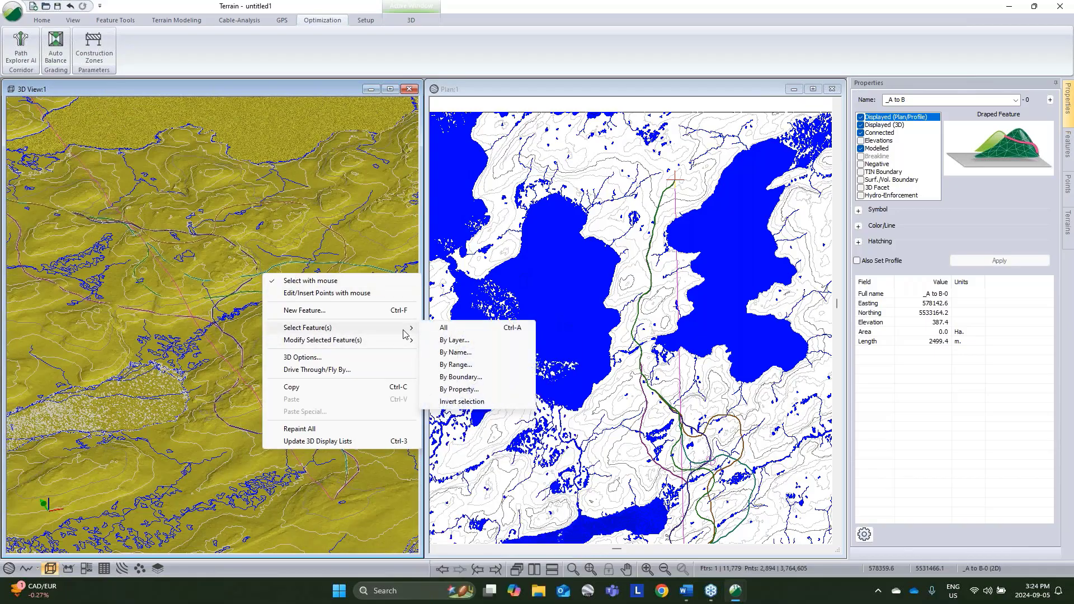
{"action": "left_click", "coordinate": [450, 353]}
{"action": "left_click", "coordinate": [455, 243]}
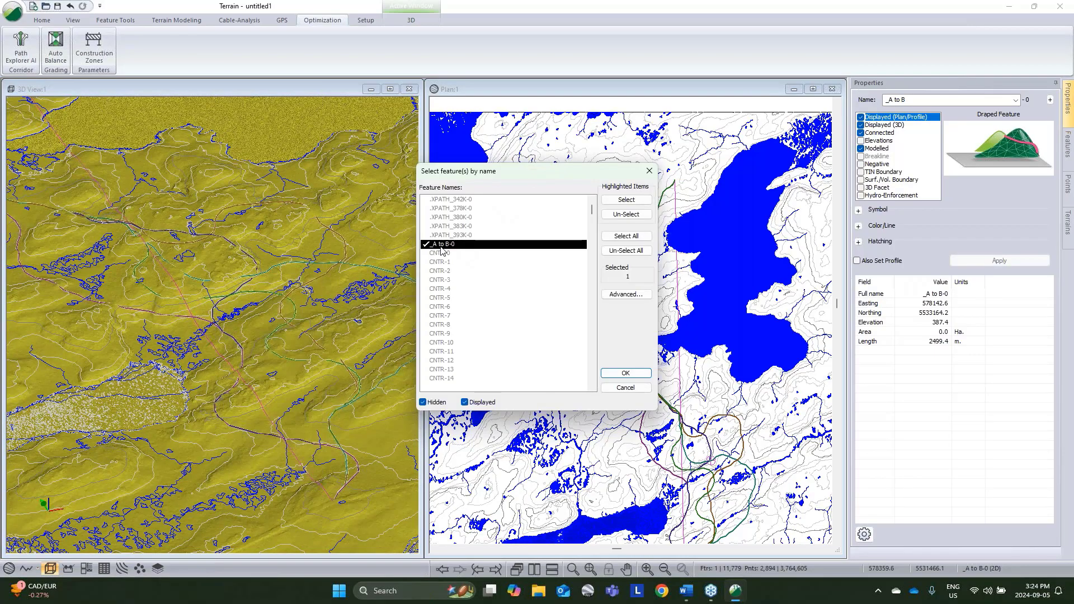
{"action": "left_click", "coordinate": [461, 201]}
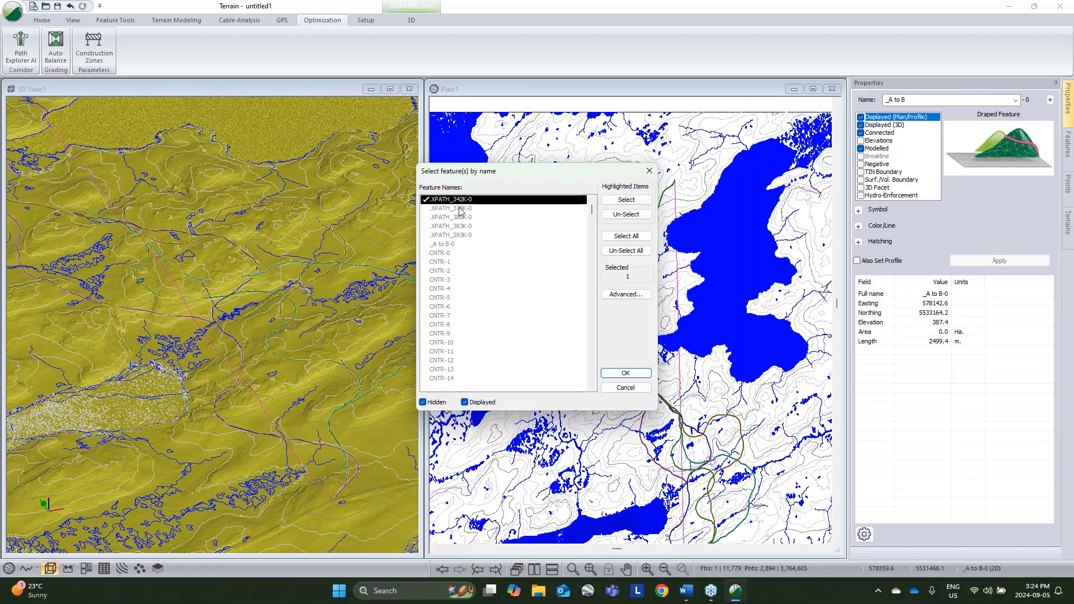
{"action": "left_click", "coordinate": [625, 373]}
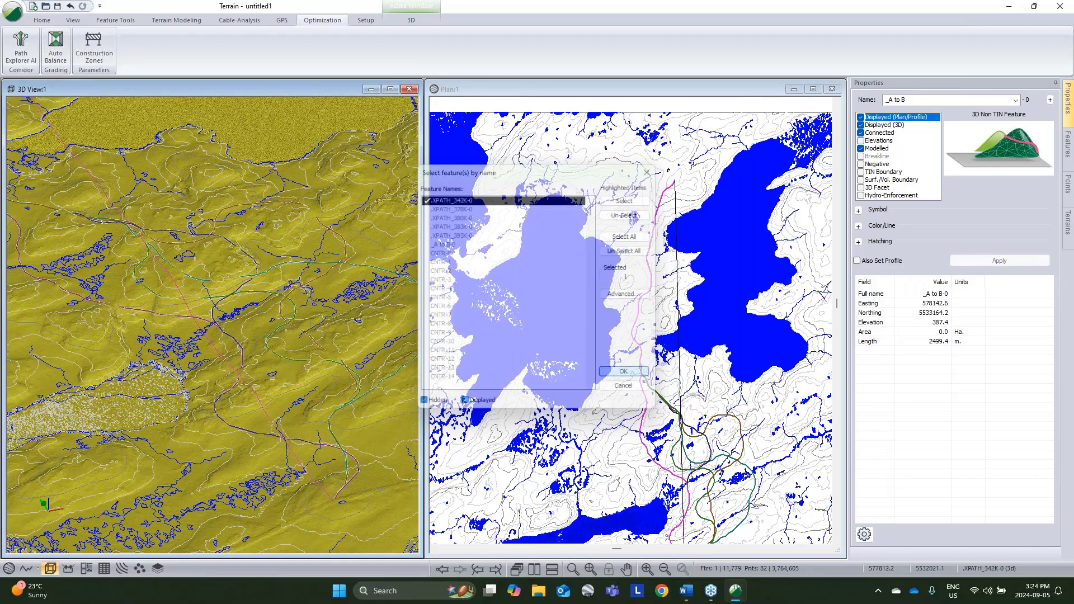
{"action": "left_click_drag", "start_coordinate": [312, 384], "coordinate": [172, 303]}
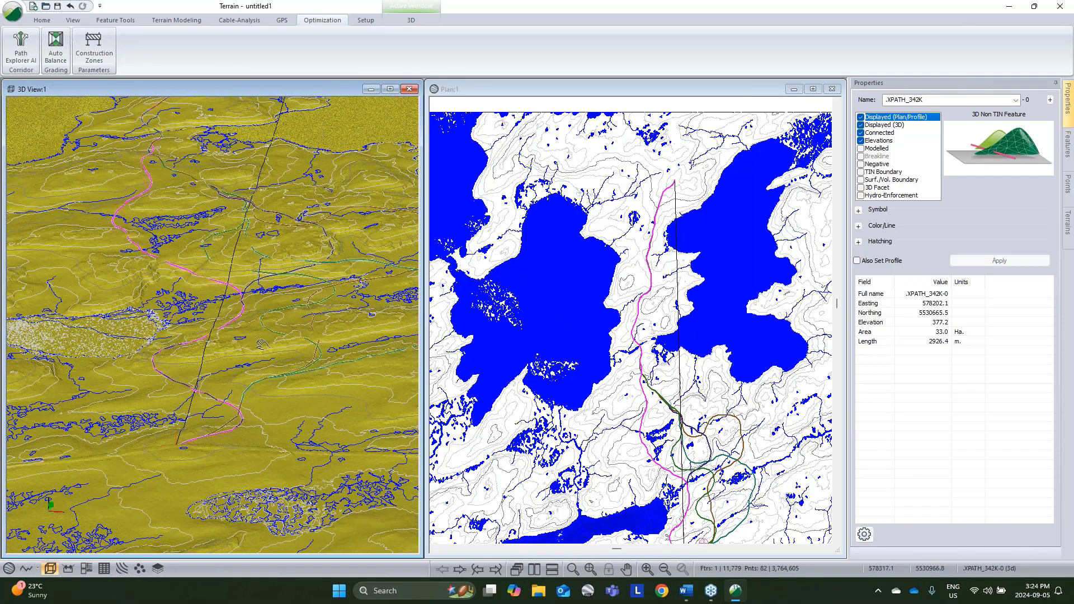
{"action": "left_click_drag", "start_coordinate": [261, 343], "coordinate": [311, 252]}
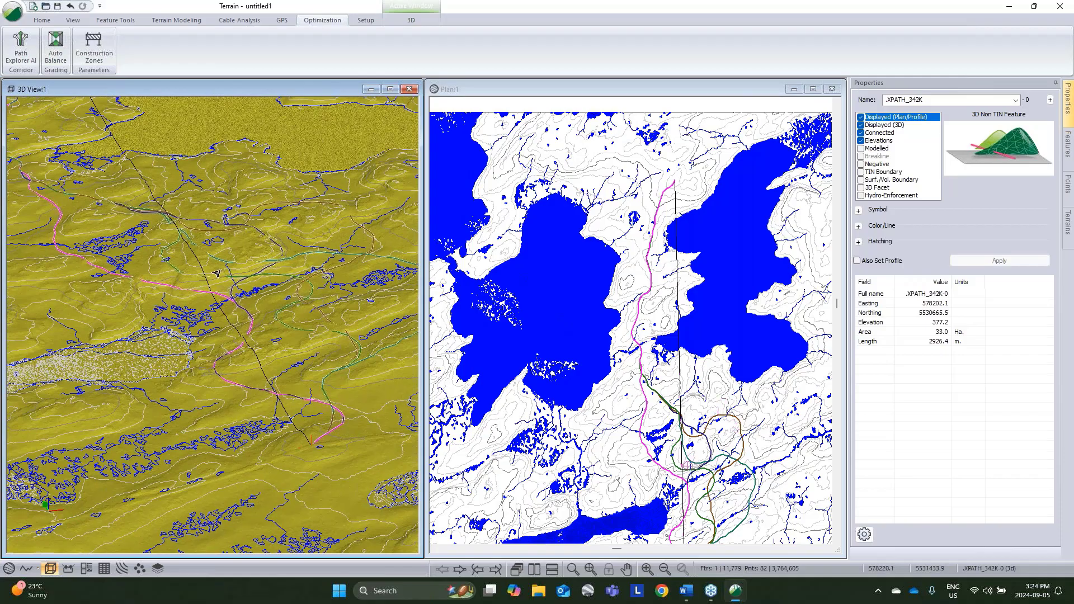
{"action": "mouse_move", "coordinate": [216, 273]}
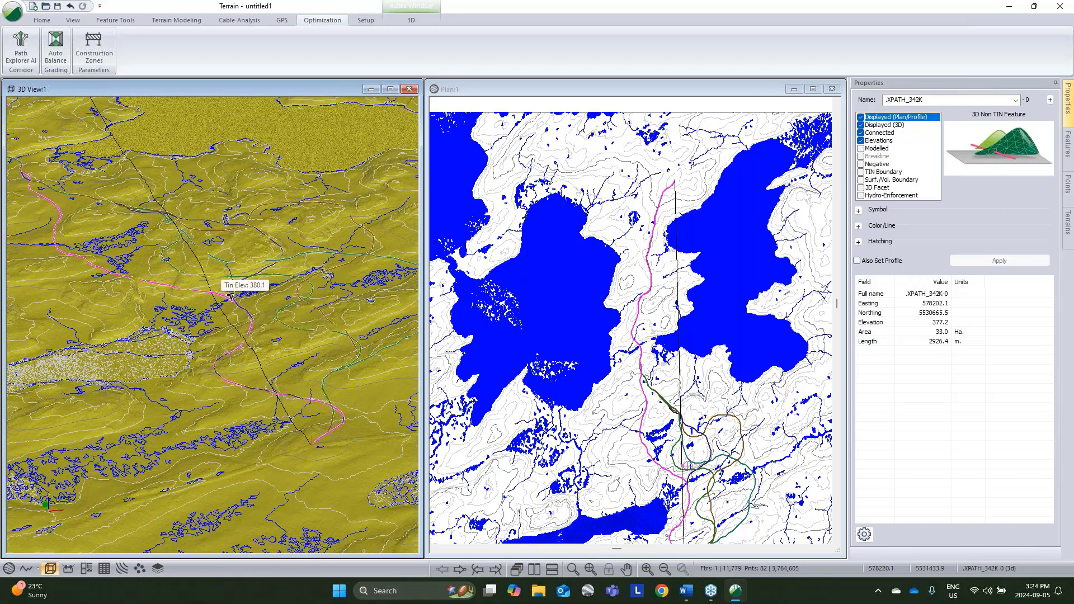
{"action": "middle_click_drag", "start_coordinate": [223, 296], "coordinate": [250, 326]}
{"action": "scroll", "coordinate": [212, 331], "scroll_direction": "down", "scroll_amount": 1}
{"action": "middle_click_drag", "start_coordinate": [145, 336], "coordinate": [177, 338]}
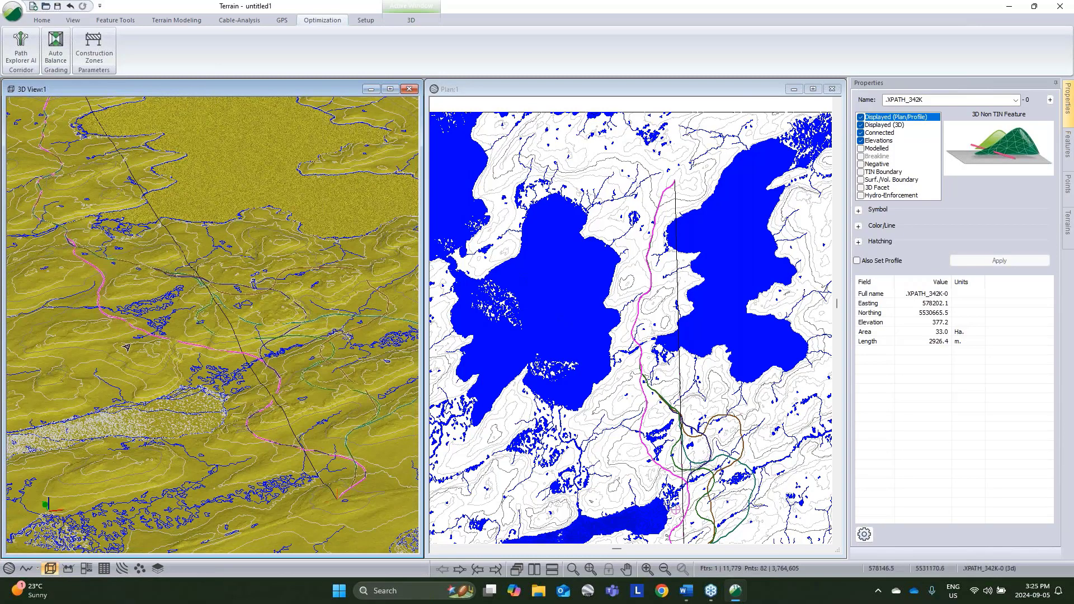
Step: Save the terrain model as topo in the Resource Road Webinar folder in Softree-Terrain (*.terx) format
{"action": "left_click", "coordinate": [12, 11]}
{"action": "left_click", "coordinate": [53, 138]}
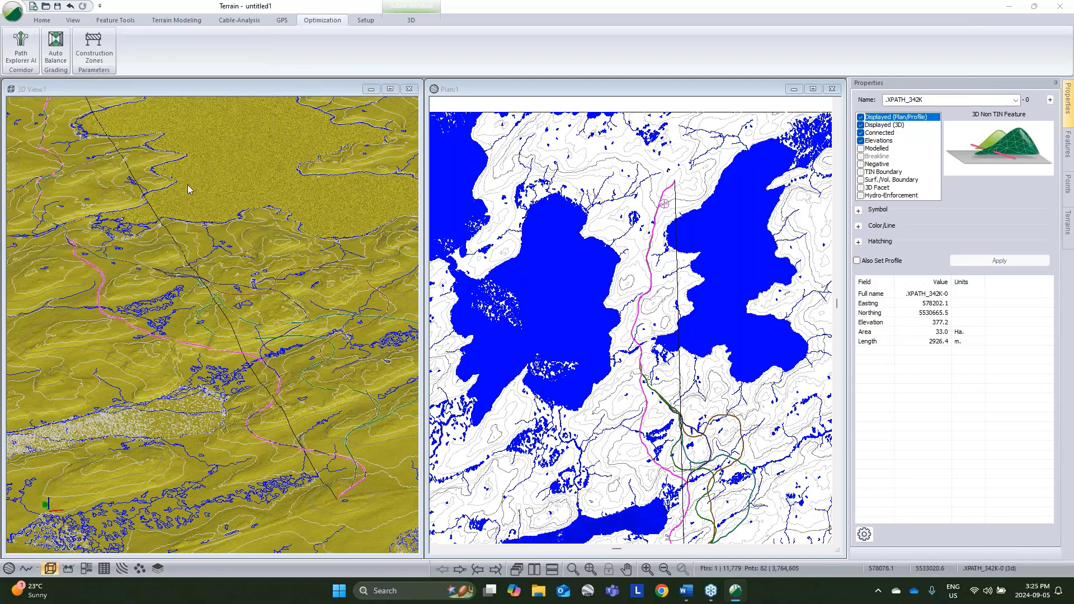
{"action": "type", "text": "topo"}
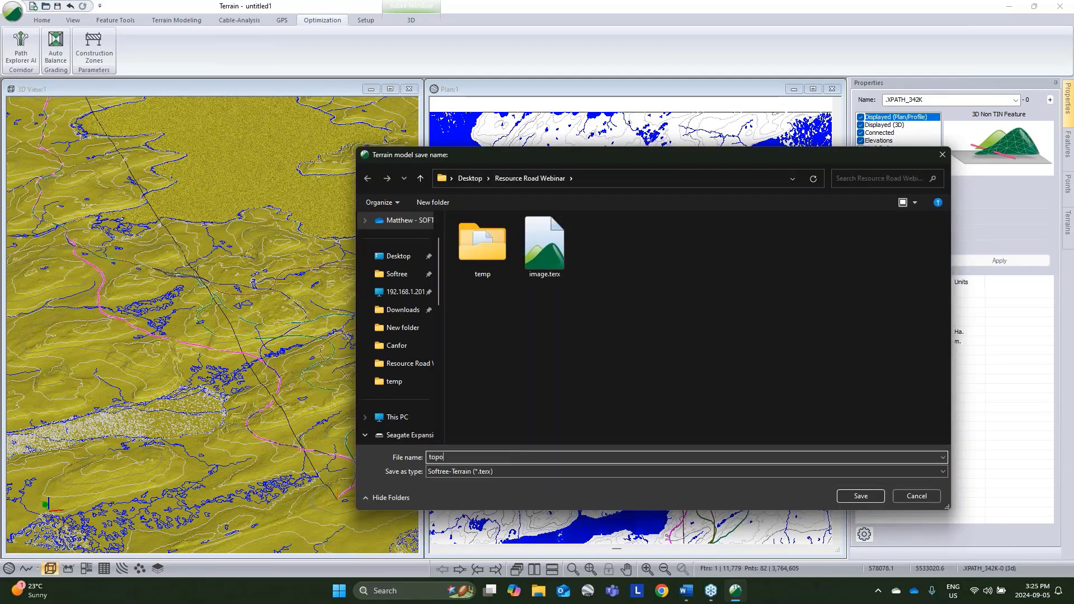
{"action": "left_click", "coordinate": [861, 495]}
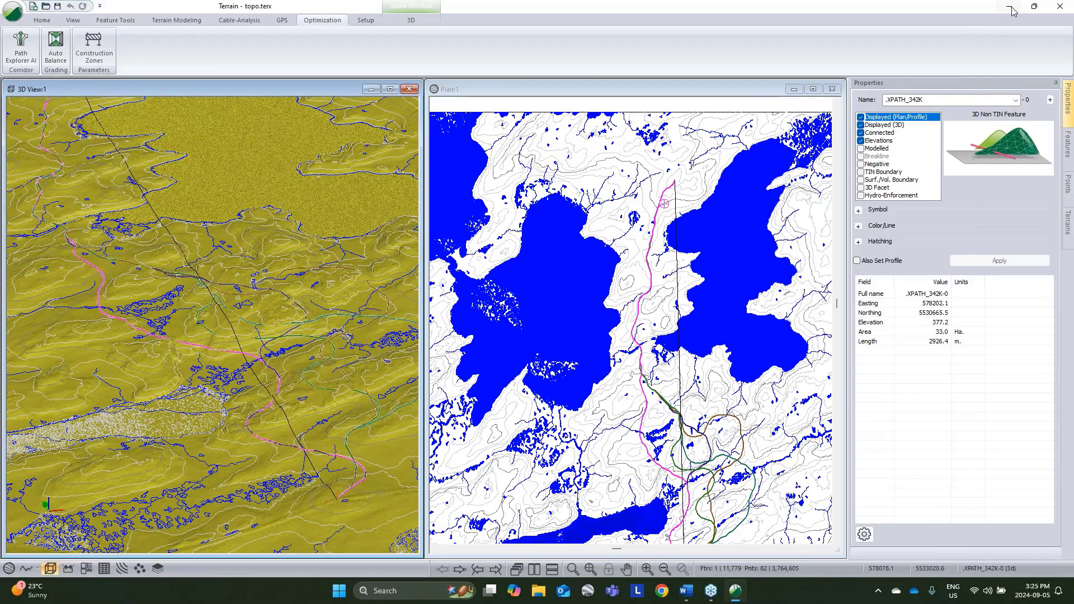
Step: Minimize the Terrain module, then launch RoadEng11 Location from the desktop and maximize its window
{"action": "left_click", "coordinate": [1009, 7]}
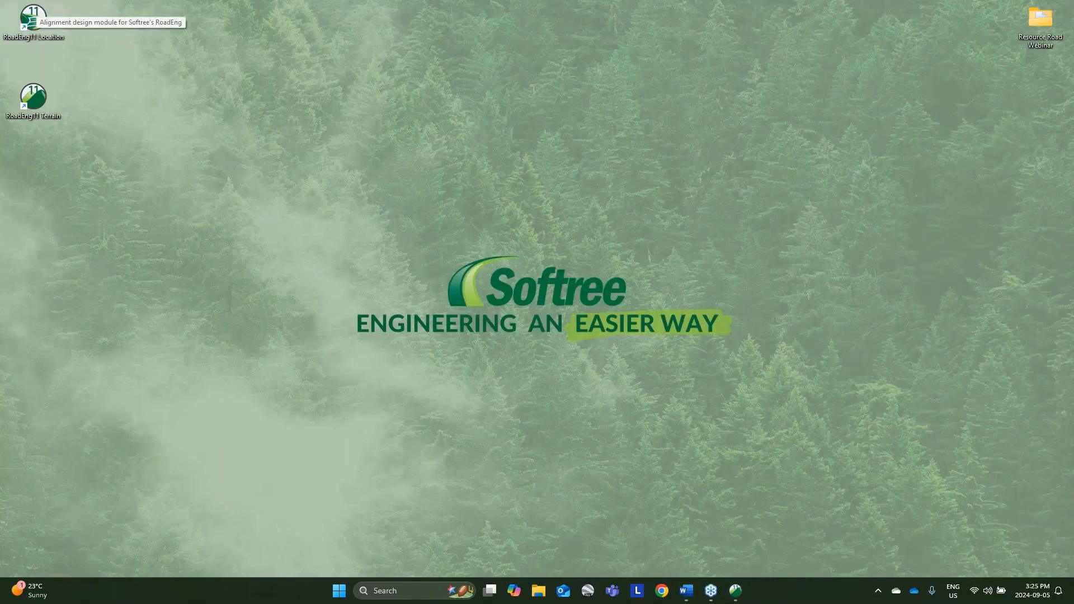
{"action": "double_click", "coordinate": [35, 15]}
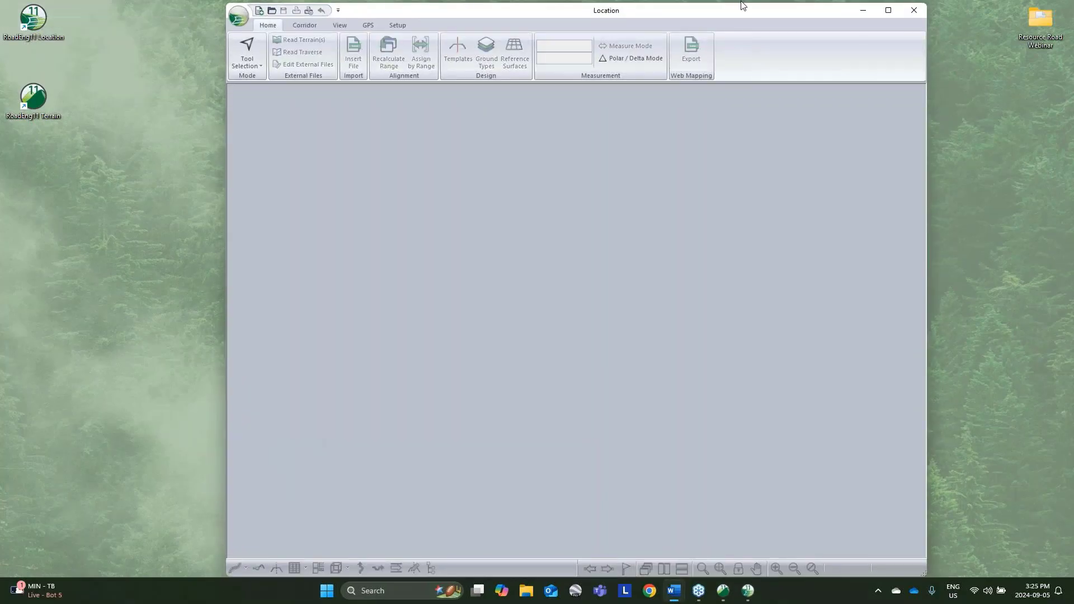
{"action": "left_click", "coordinate": [887, 10]}
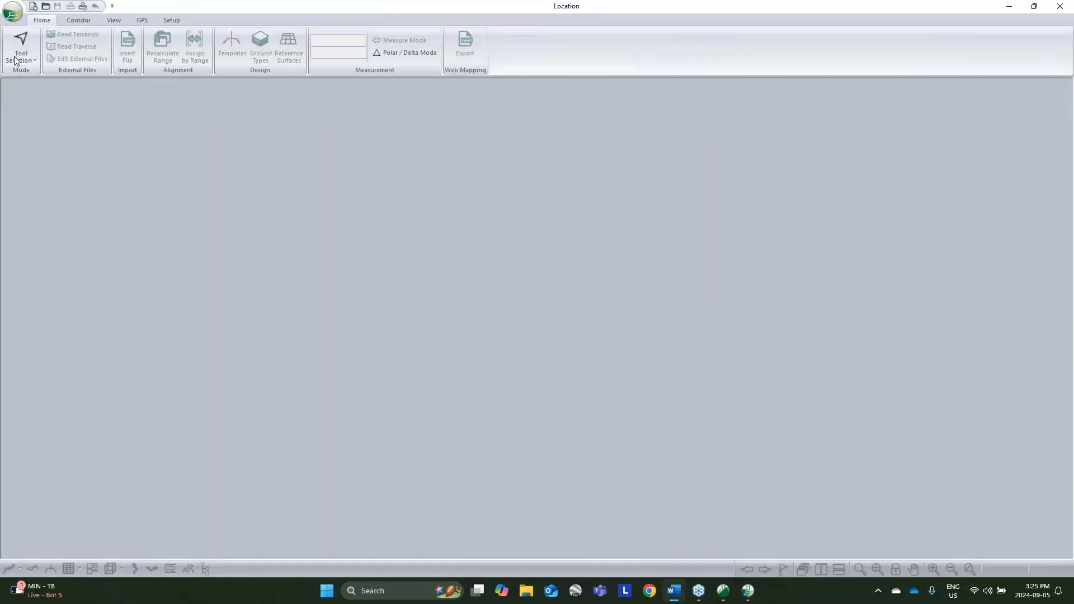
Step: Create a new design with topo.terx as the original ground surface and terrain feature .XPATH_342K-0 as the initial alignment
{"action": "left_click", "coordinate": [13, 15]}
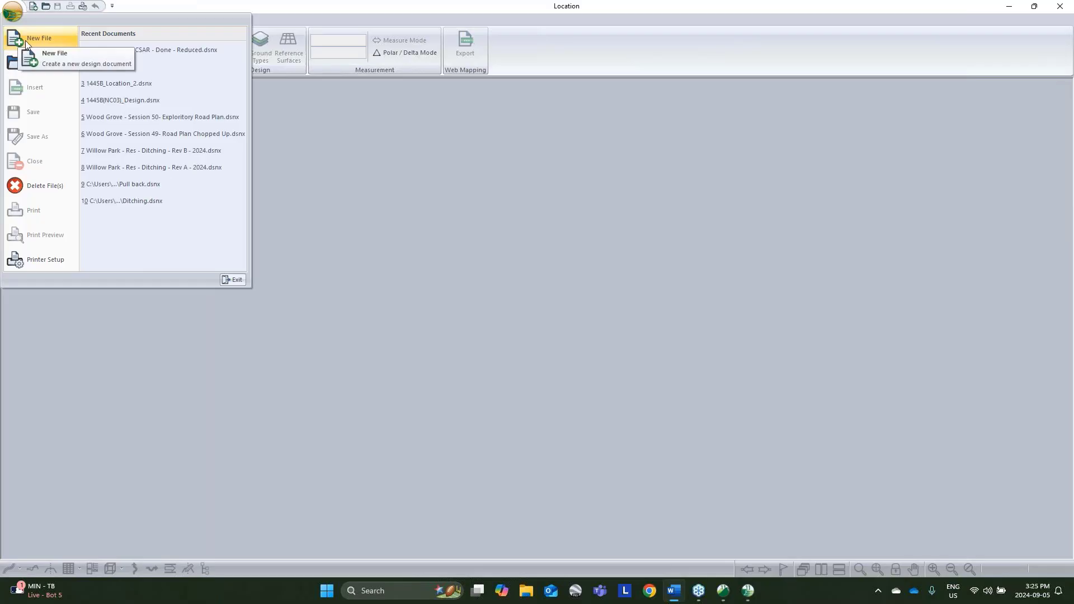
{"action": "left_click", "coordinate": [25, 40]}
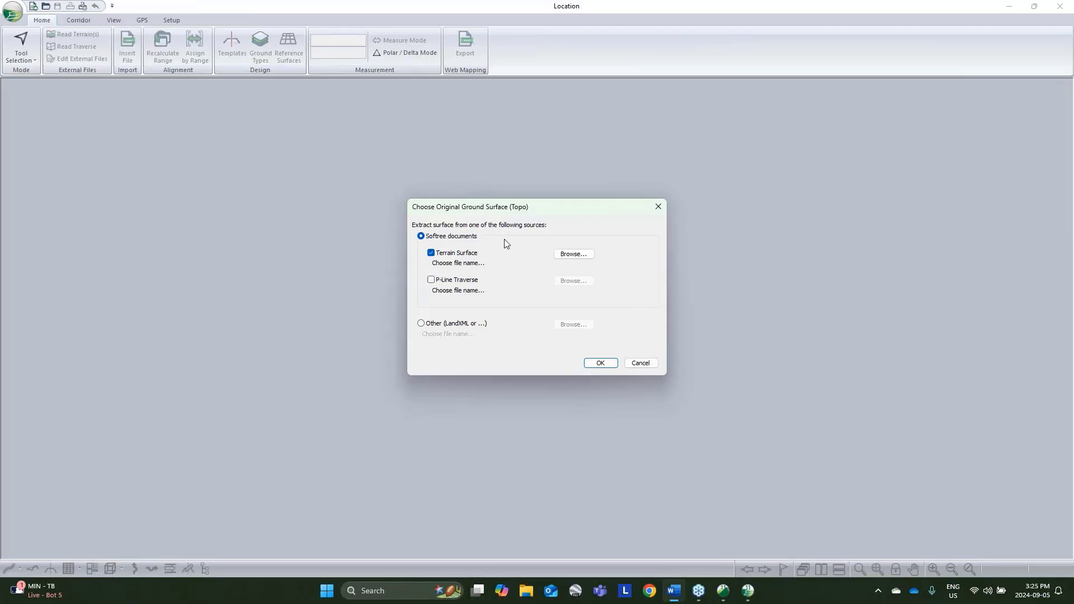
{"action": "left_click", "coordinate": [573, 254]}
{"action": "left_click", "coordinate": [682, 246]}
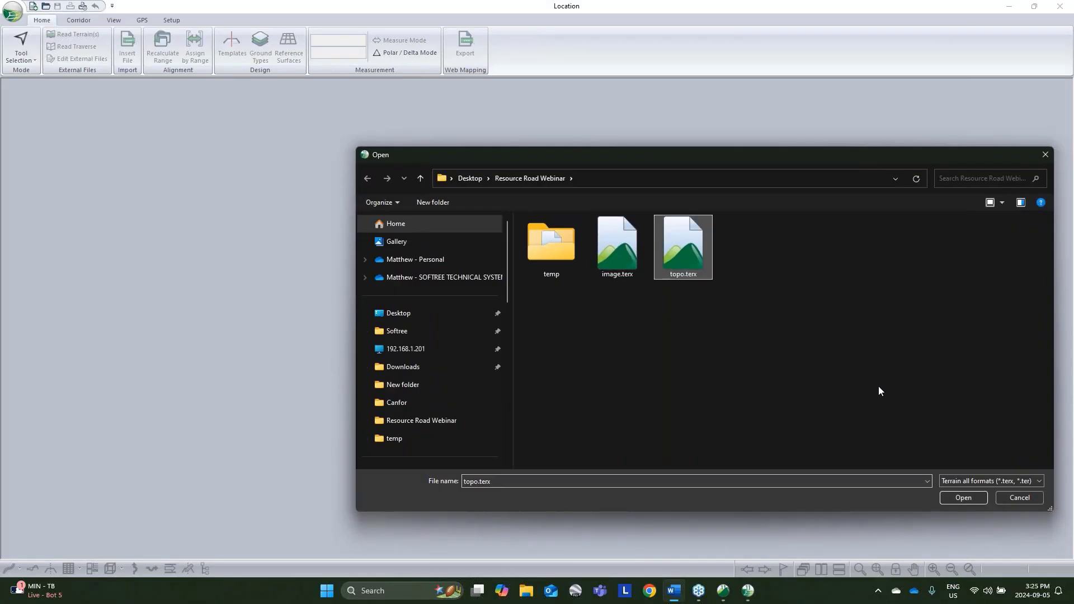
{"action": "left_click", "coordinate": [966, 498]}
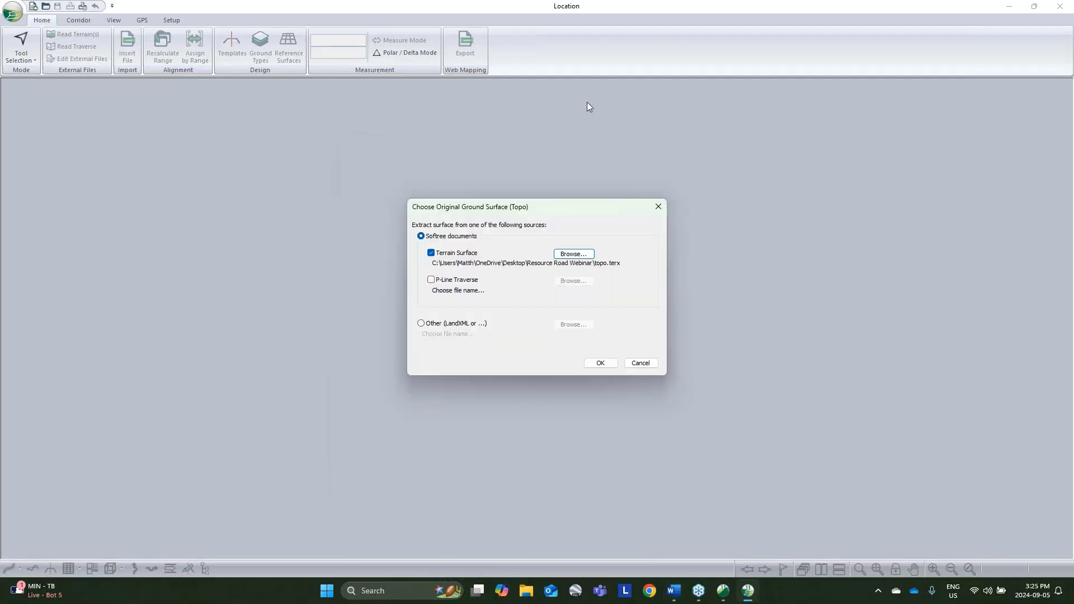
{"action": "left_click", "coordinate": [607, 358]}
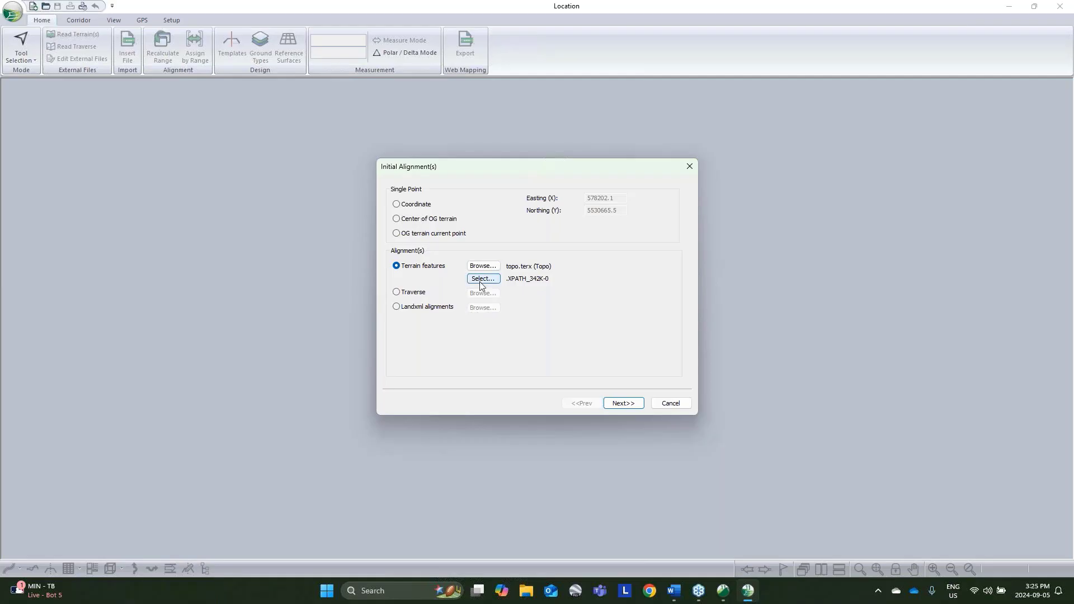
{"action": "left_click", "coordinate": [623, 403]}
{"action": "left_click", "coordinate": [635, 404]}
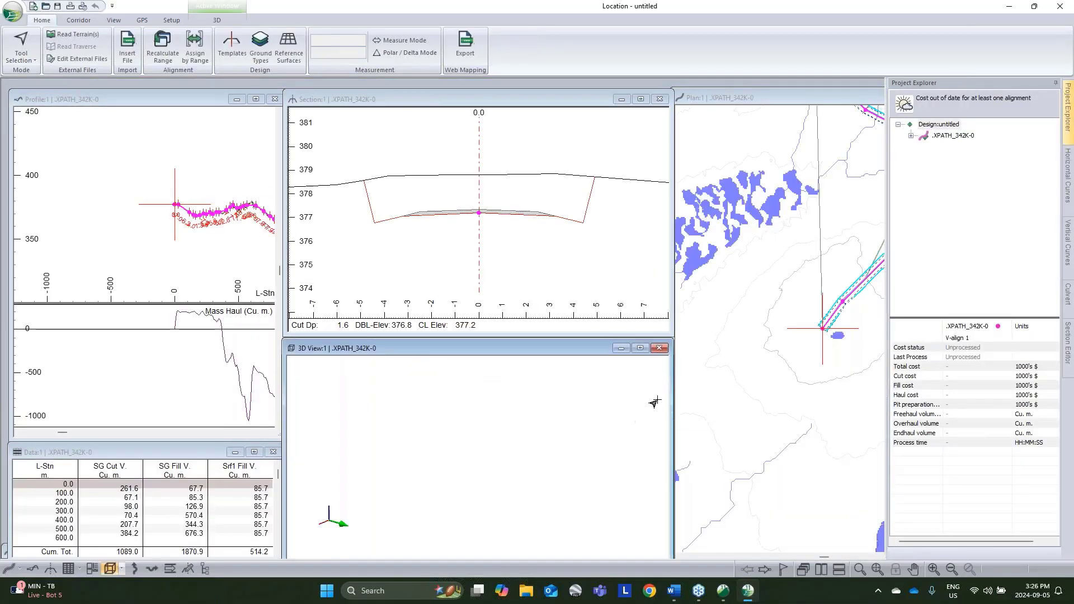
Step: Raise the first vertical IP at station 0 in the profile to an elevation of about 378.7 m
{"action": "middle_click_drag", "start_coordinate": [860, 337], "coordinate": [774, 410]}
{"action": "scroll", "coordinate": [792, 387], "scroll_direction": "down", "scroll_amount": 3}
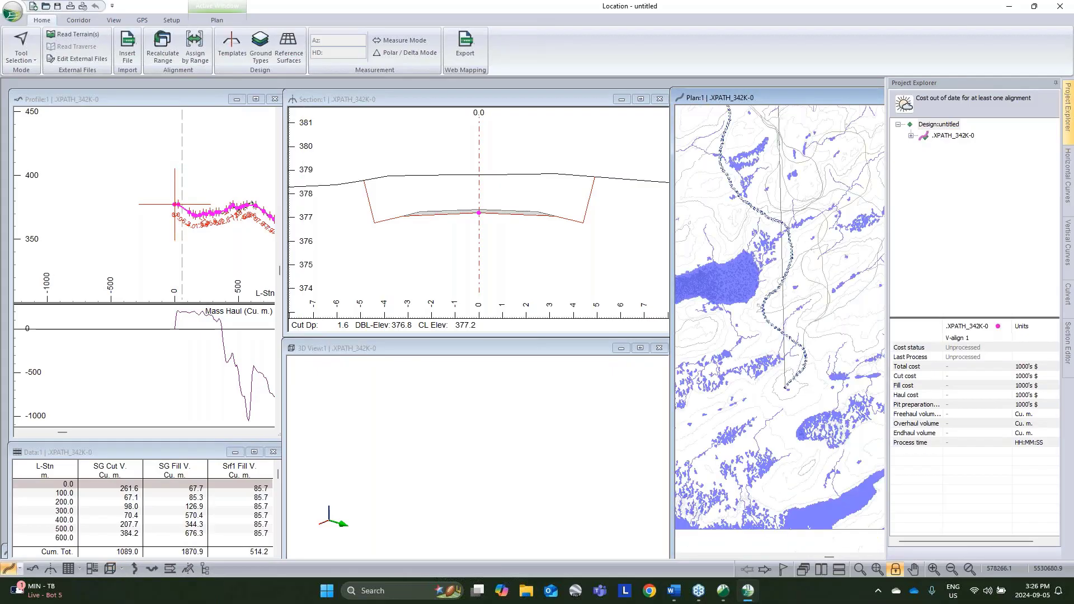
{"action": "scroll", "coordinate": [156, 204], "scroll_direction": "up", "scroll_amount": 3}
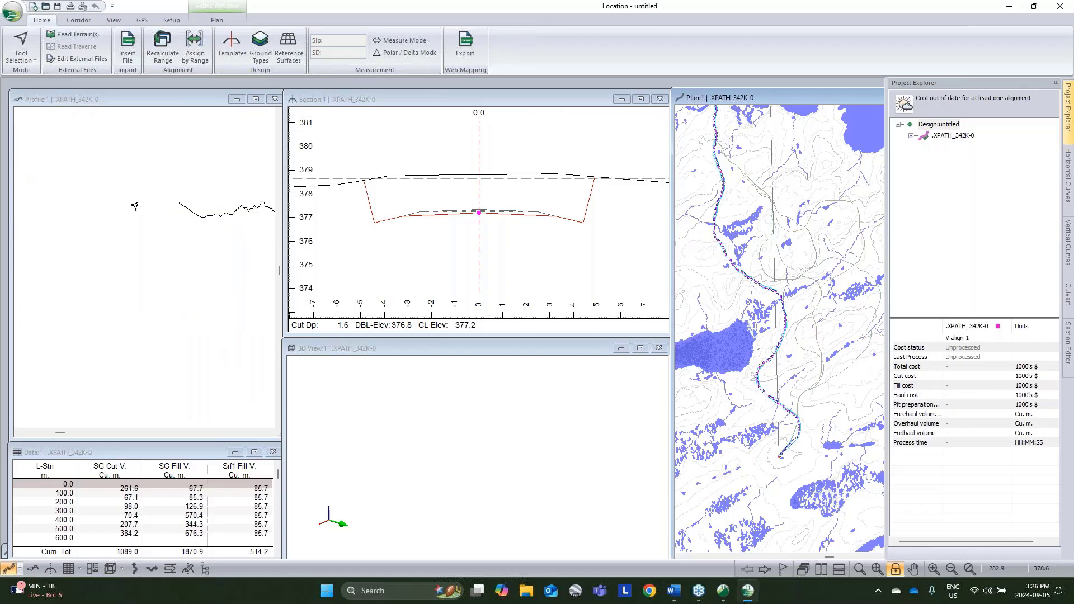
{"action": "right_click", "coordinate": [191, 198]}
{"action": "left_click", "coordinate": [237, 215]}
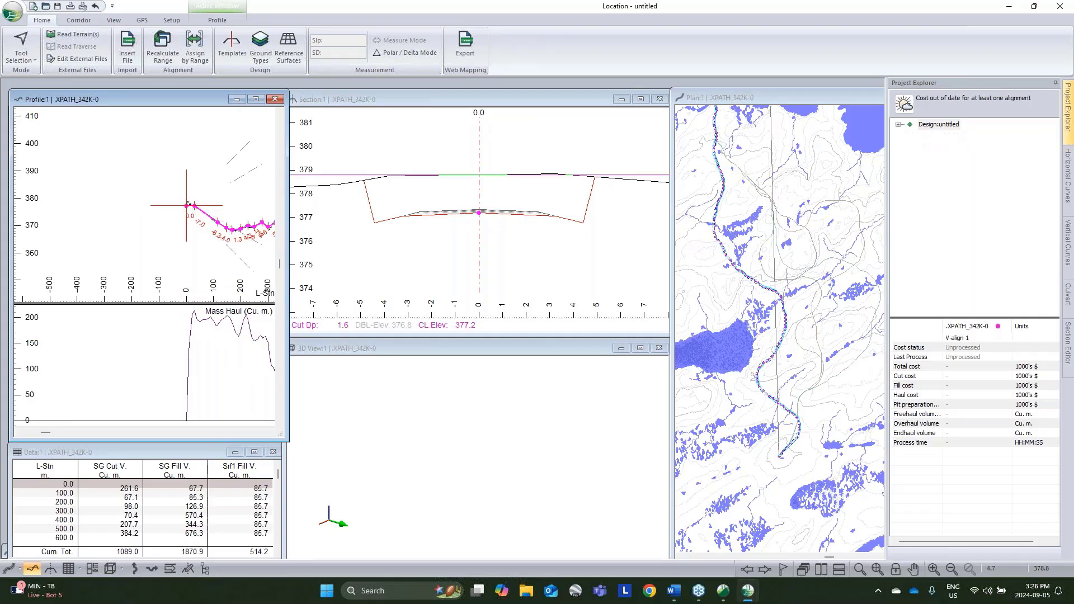
{"action": "scroll", "coordinate": [186, 205], "scroll_direction": "up", "scroll_amount": 2}
{"action": "left_click_drag", "start_coordinate": [184, 212], "coordinate": [184, 202]}
Step: Switch the section view to the Selection Tool and inspect the Resource I-left component properties in the Resource Low Volume template
{"action": "right_click", "coordinate": [498, 238]}
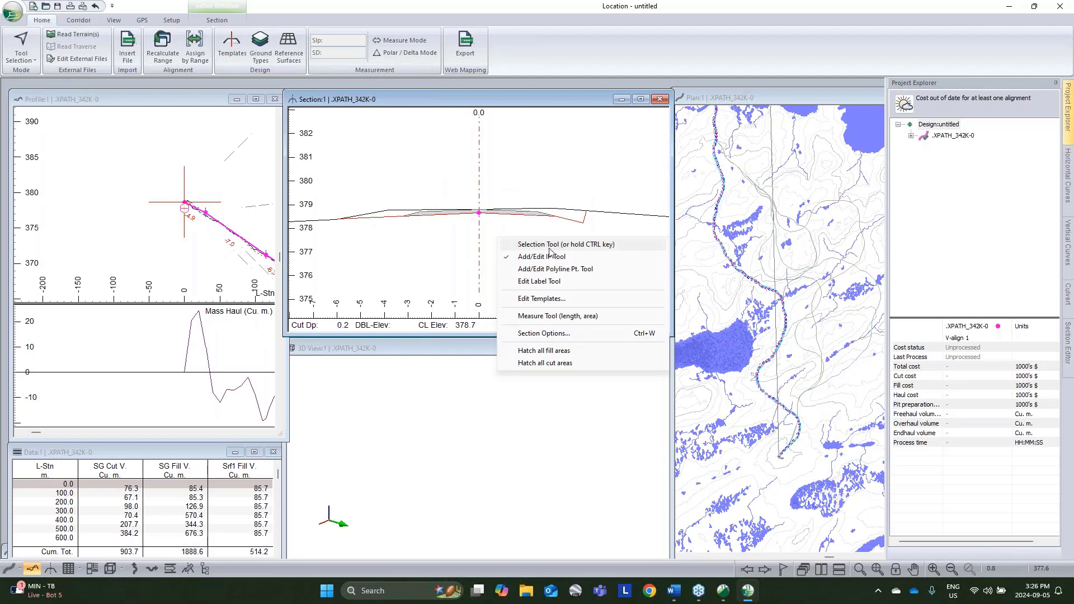
{"action": "left_click", "coordinate": [549, 247]}
{"action": "left_click", "coordinate": [77, 21]}
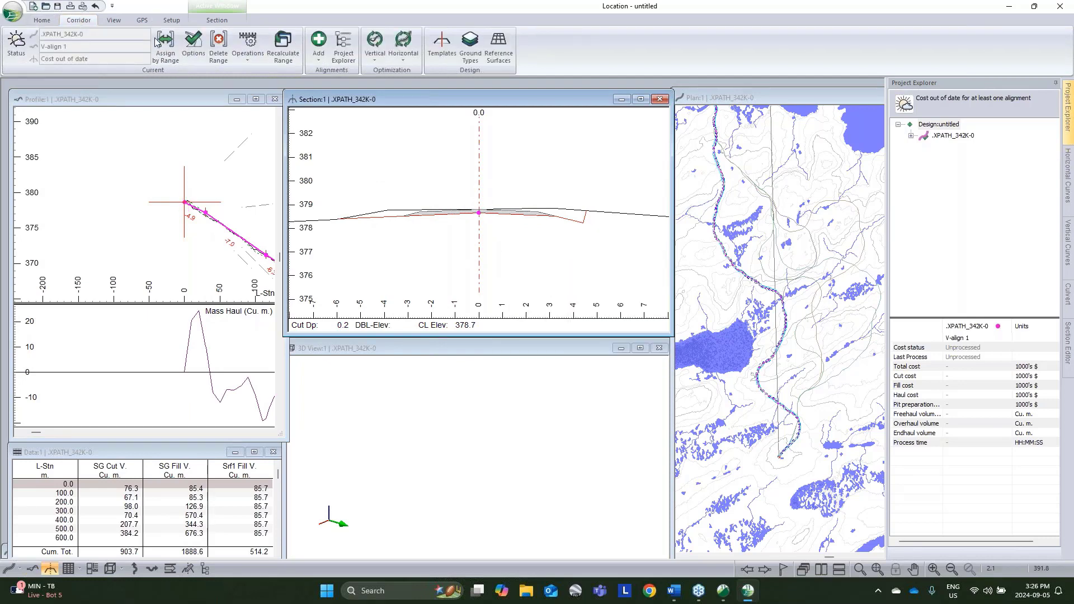
{"action": "left_click", "coordinate": [444, 57]}
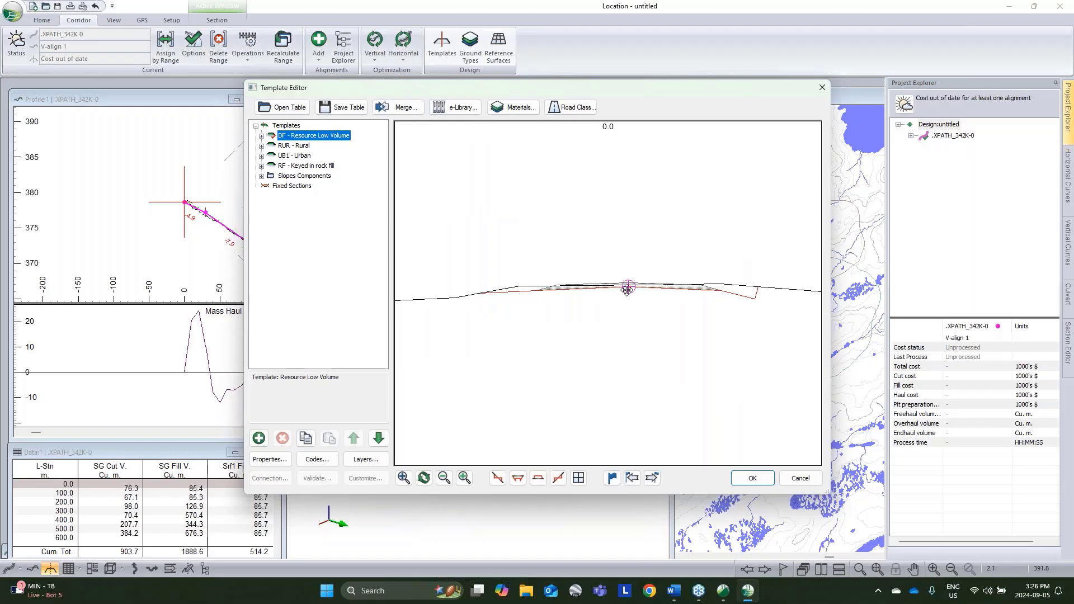
{"action": "left_click", "coordinate": [262, 136]}
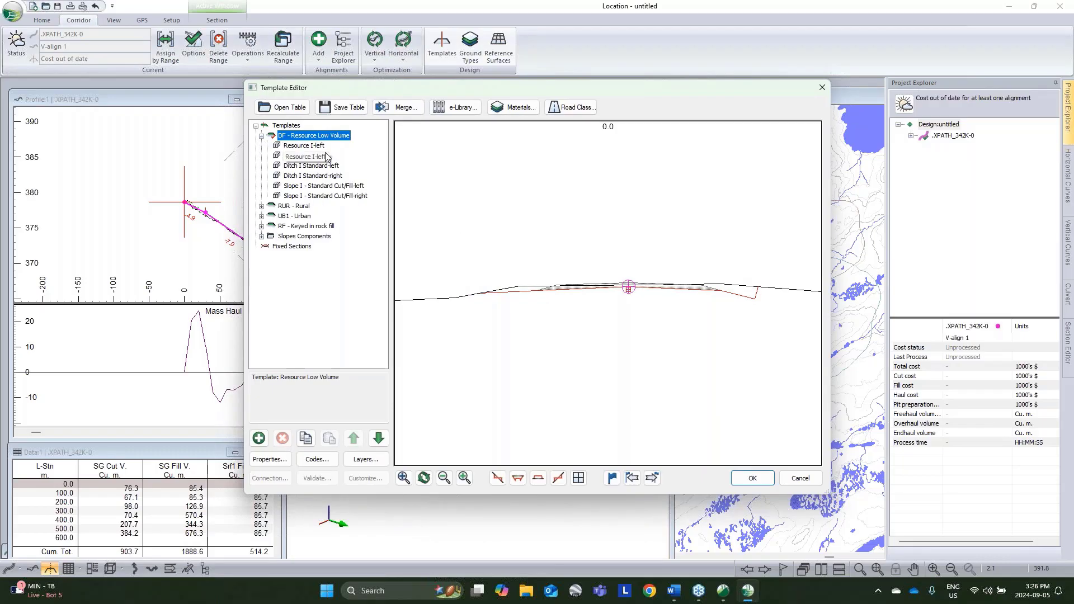
{"action": "double_click", "coordinate": [316, 152]}
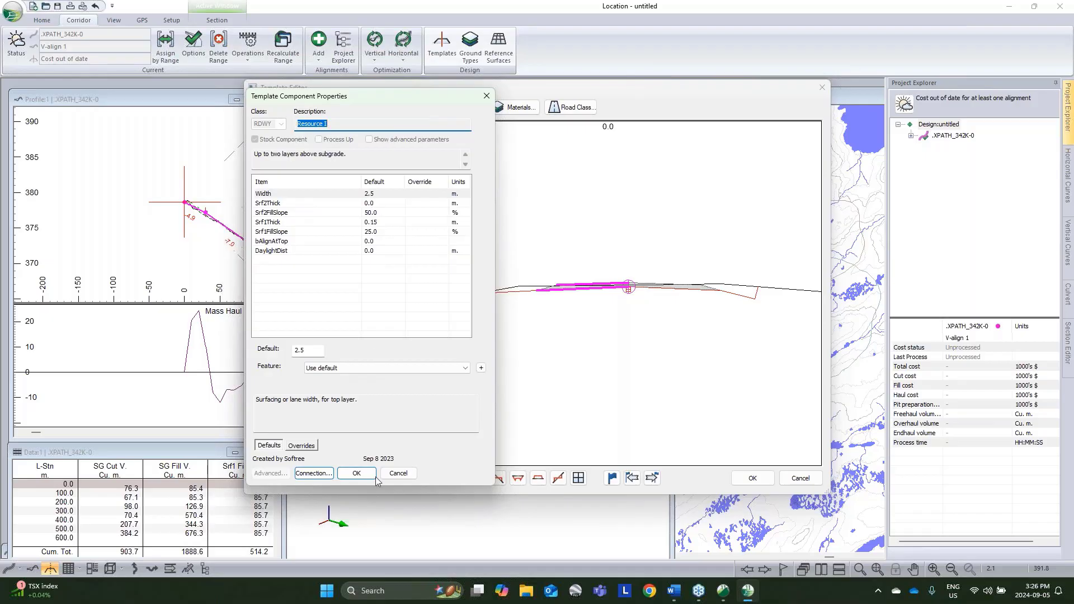
{"action": "left_click", "coordinate": [398, 473]}
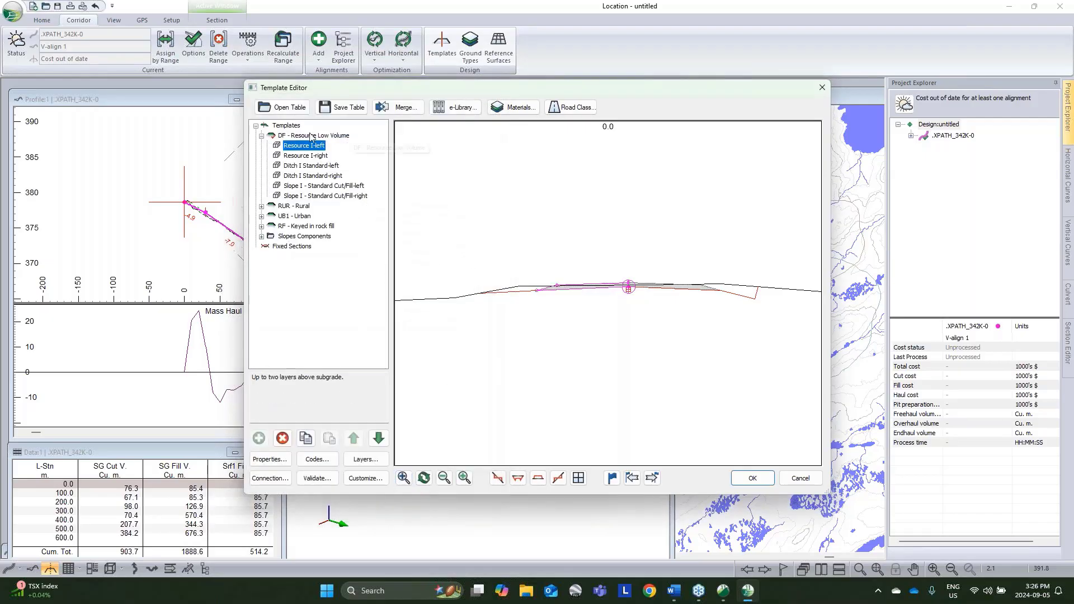
{"action": "left_click", "coordinate": [801, 477]}
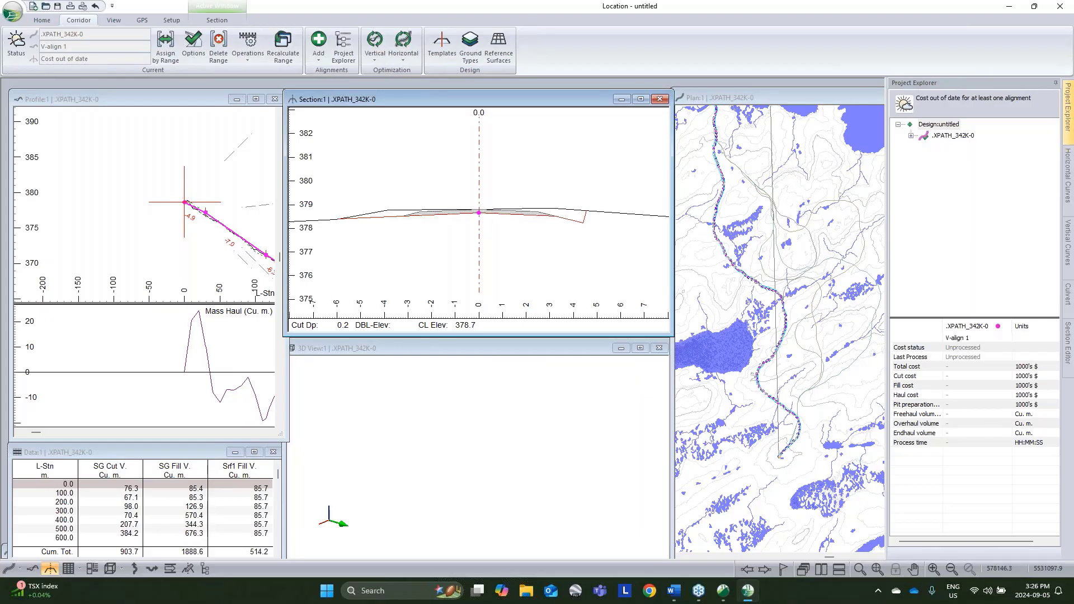
Step: Add image.terx from the Resource Road Webinar folder as a background display file in the plan view
{"action": "mouse_move", "coordinate": [769, 359]}
{"action": "mouse_move", "coordinate": [776, 293]}
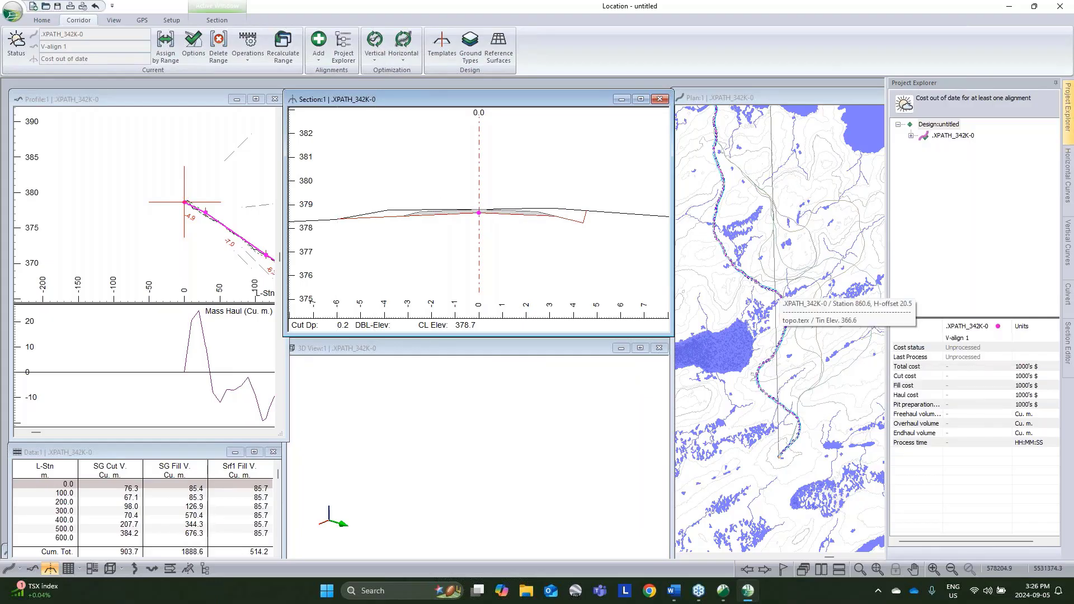
{"action": "right_click", "coordinate": [794, 282]}
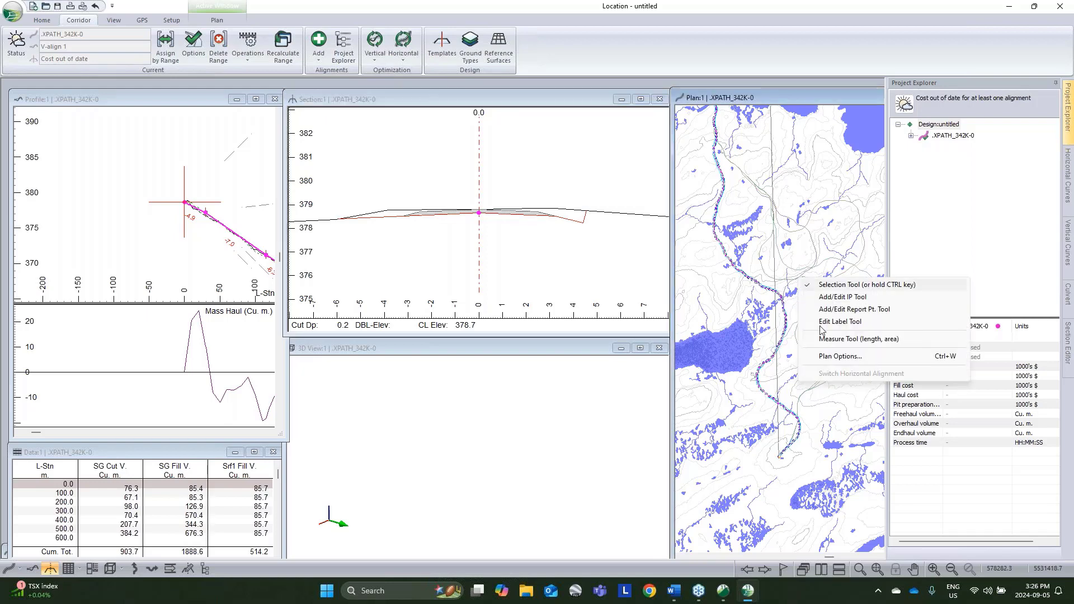
{"action": "left_click", "coordinate": [829, 357]}
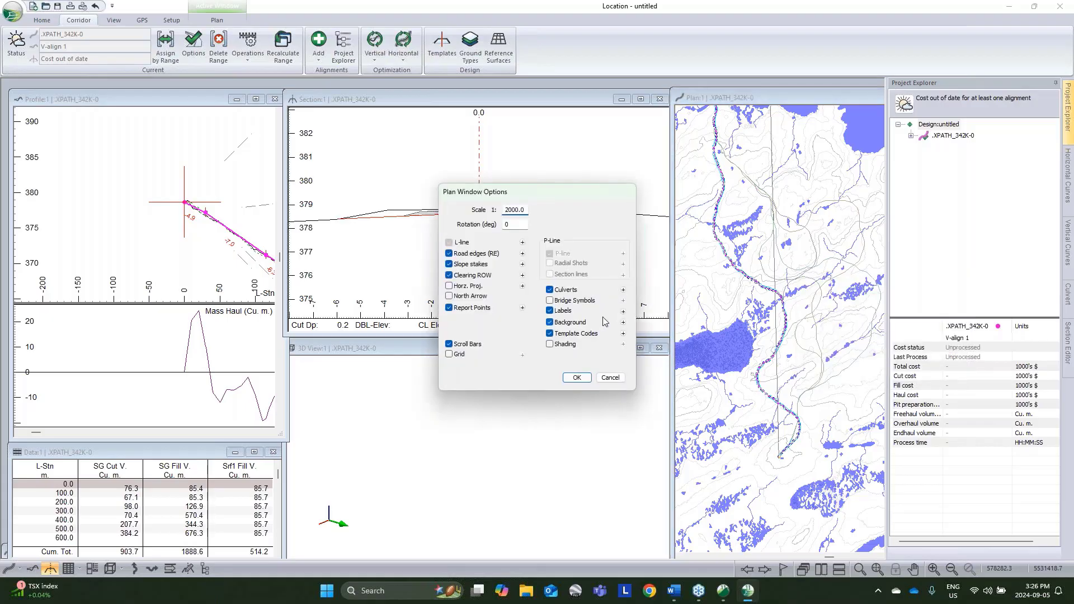
{"action": "left_click", "coordinate": [622, 323]}
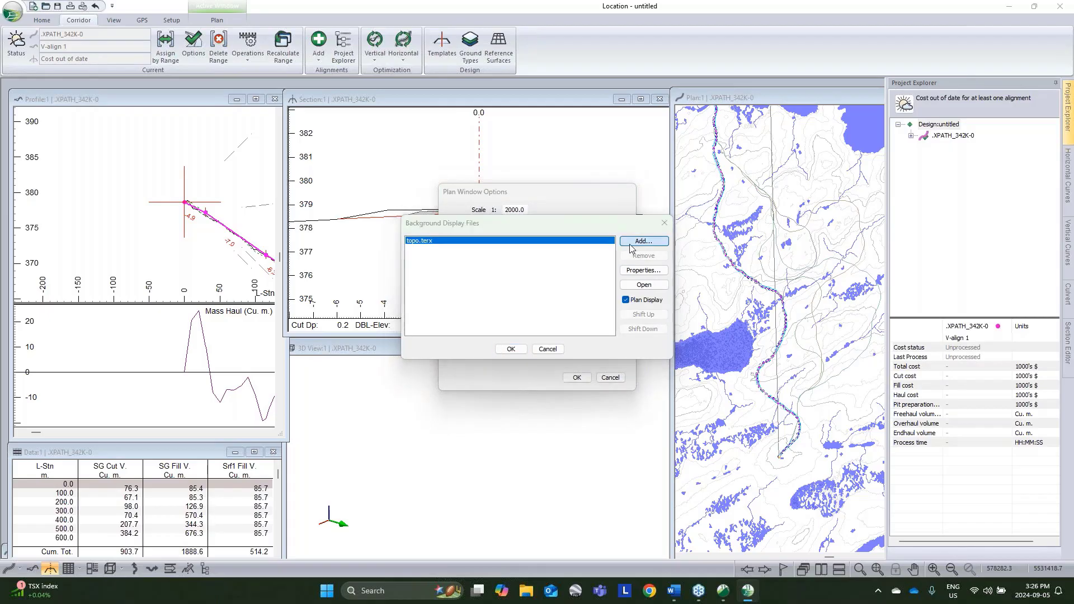
{"action": "left_click", "coordinate": [641, 241]}
{"action": "left_click", "coordinate": [617, 246]}
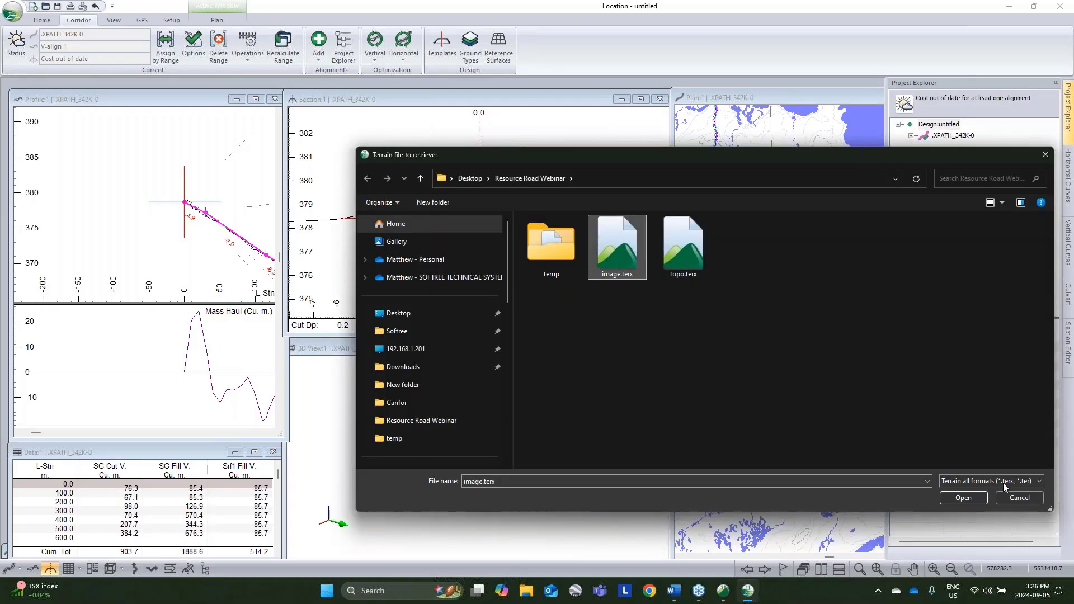
{"action": "left_click", "coordinate": [963, 497]}
{"action": "left_click", "coordinate": [643, 314]}
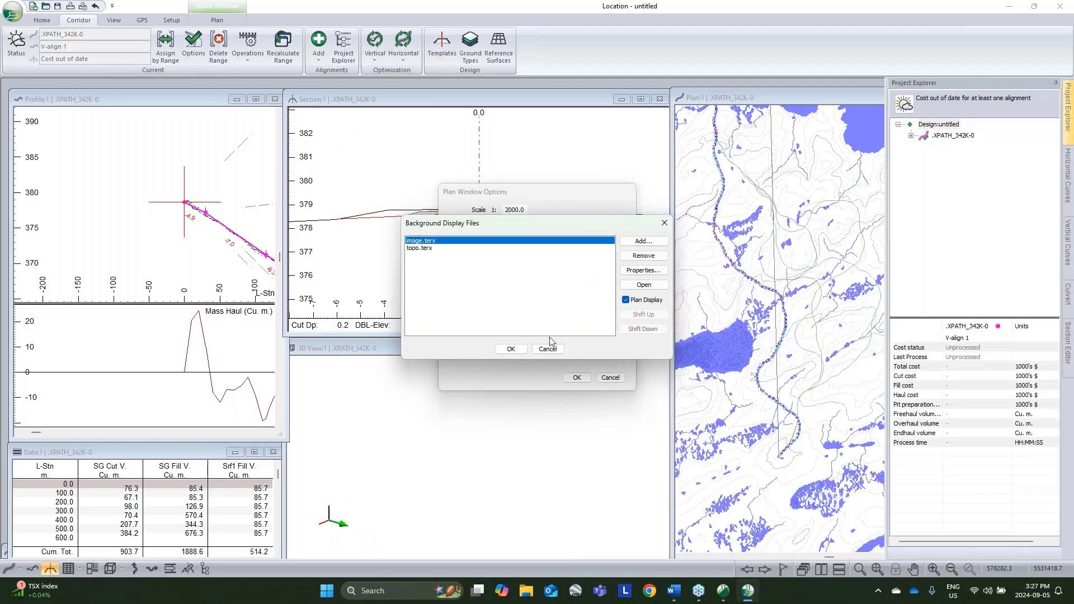
{"action": "left_click", "coordinate": [511, 348]}
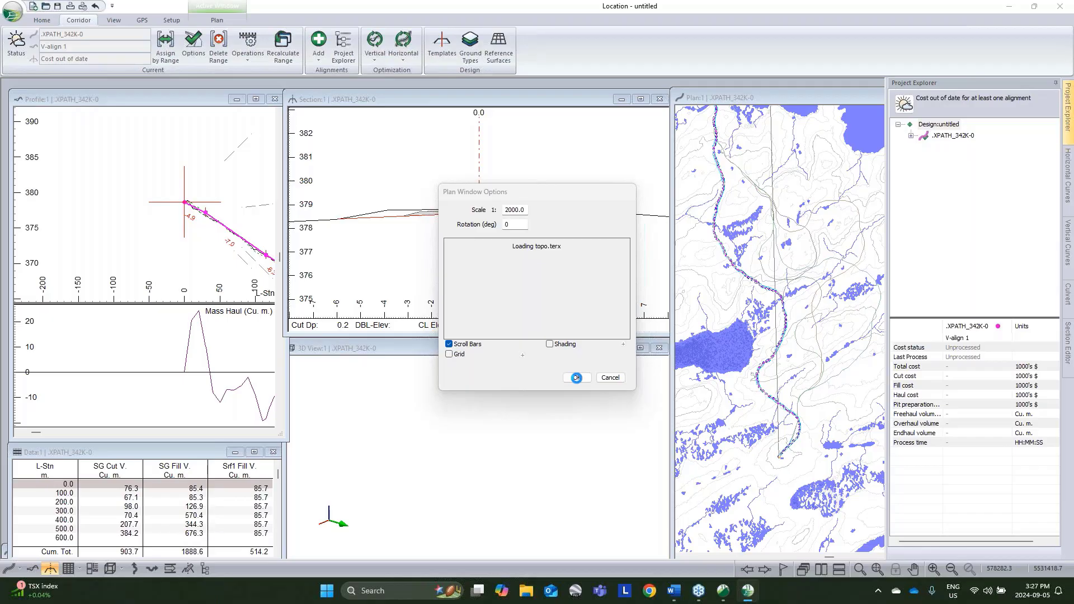
{"action": "left_click", "coordinate": [576, 377]}
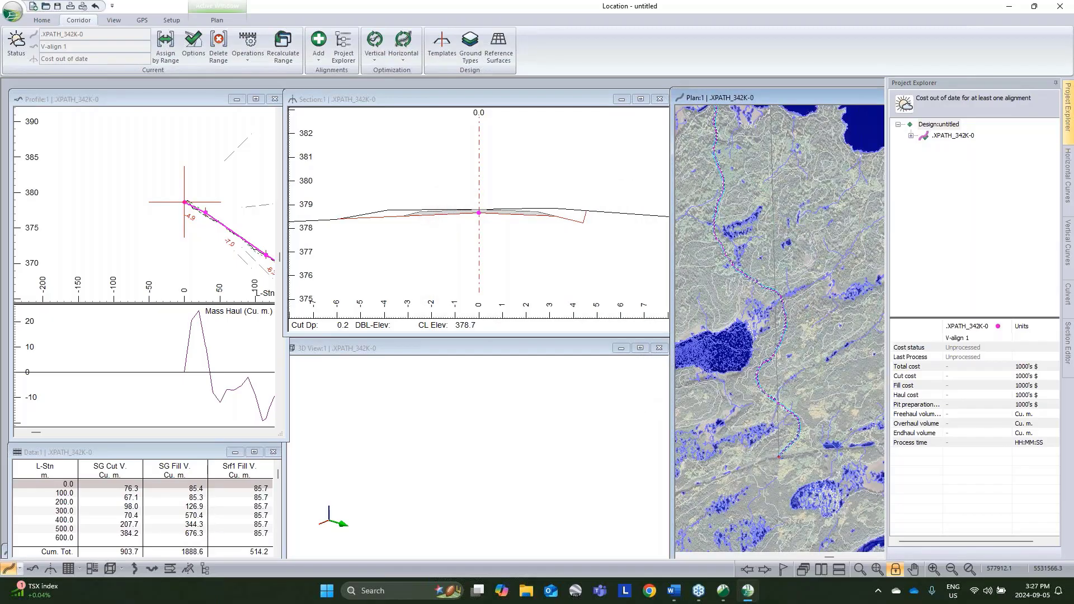
Step: Examine the vertical alignment and mass haul along the profile, and check the profile window's display options
{"action": "left_click", "coordinate": [84, 179]}
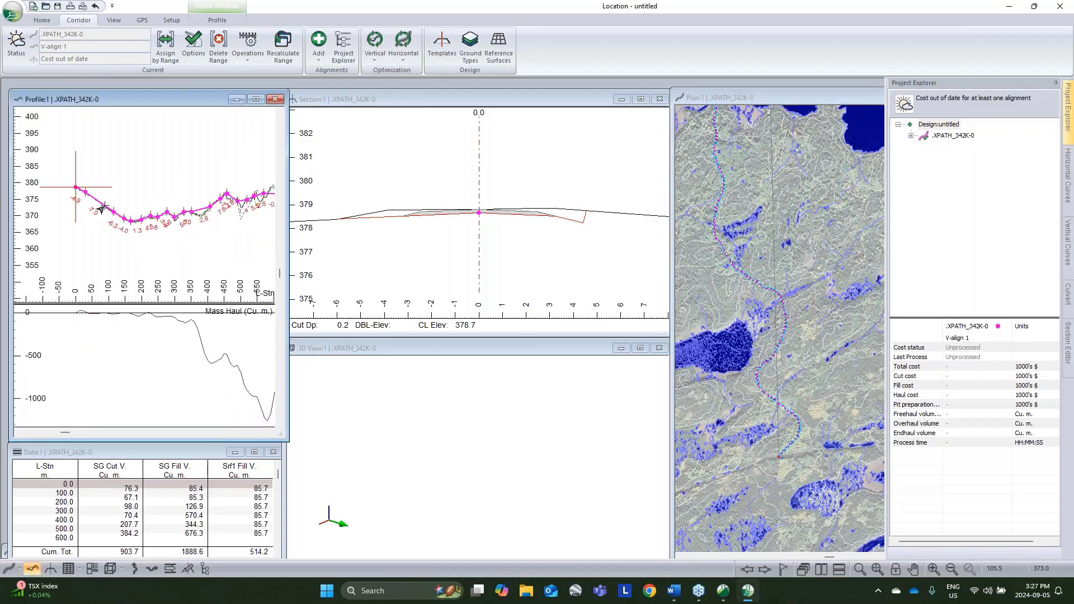
{"action": "scroll", "coordinate": [142, 217], "scroll_direction": "down", "scroll_amount": 2}
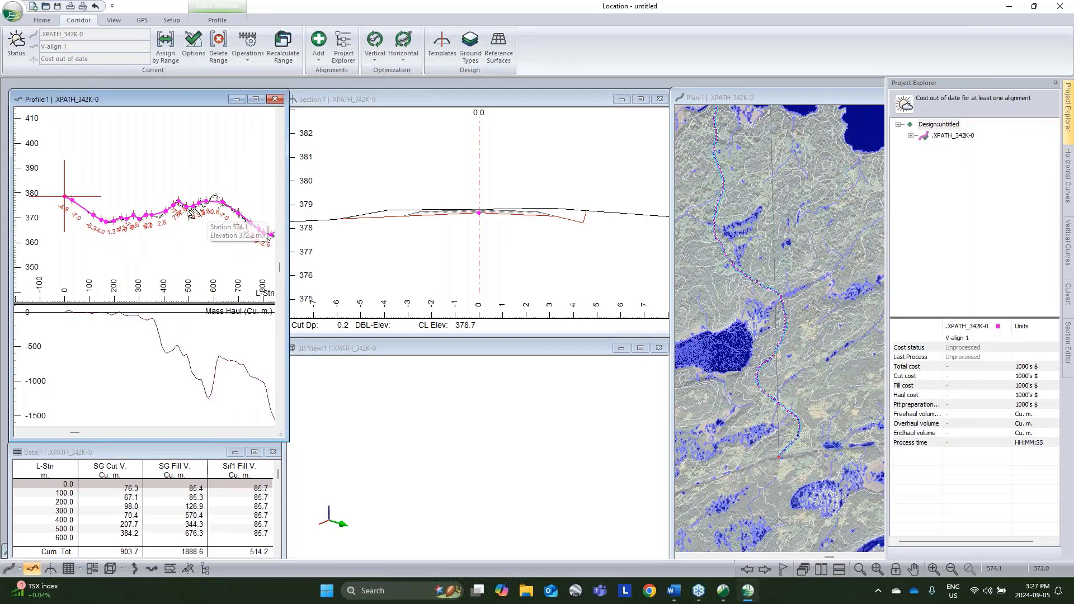
{"action": "middle_click_drag", "start_coordinate": [206, 212], "coordinate": [189, 214]}
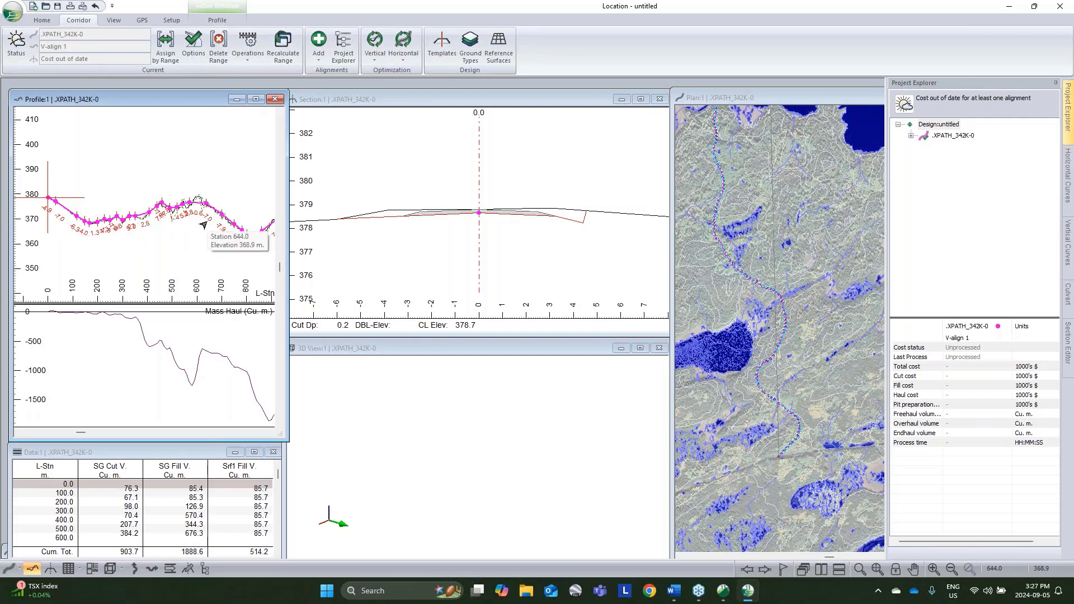
{"action": "right_click", "coordinate": [223, 172]}
{"action": "left_click", "coordinate": [288, 250]}
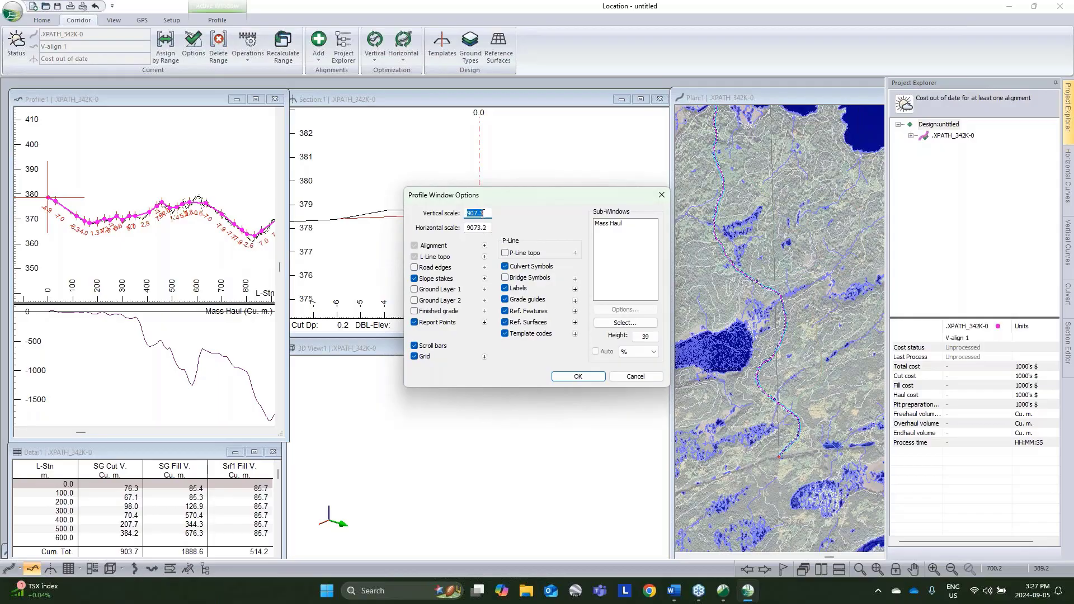
{"action": "left_click", "coordinate": [630, 379]}
{"action": "scroll", "coordinate": [118, 235], "scroll_direction": "down", "scroll_amount": 3}
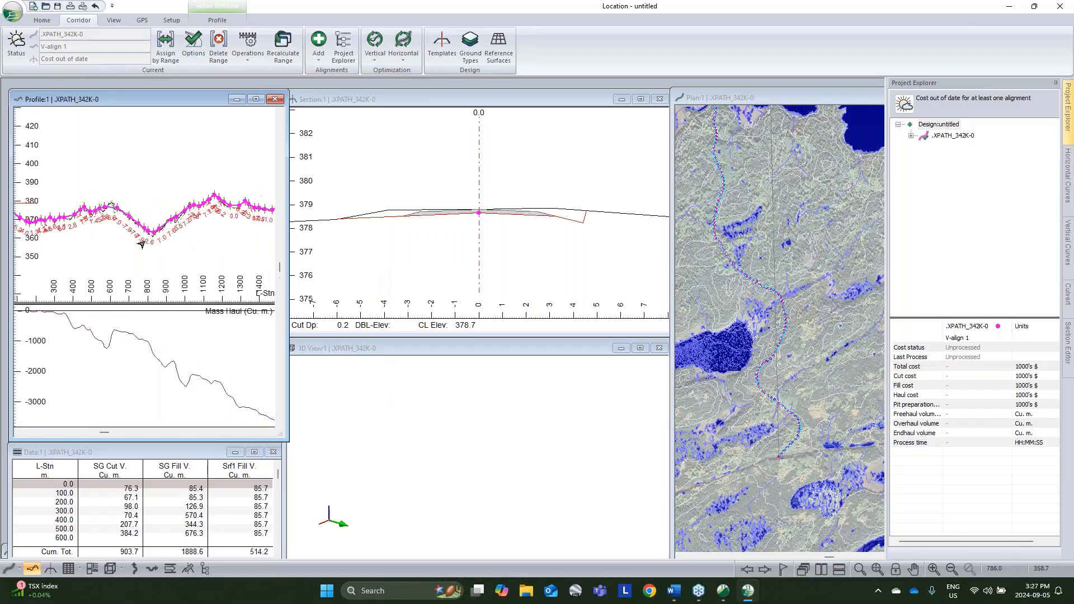
{"action": "mouse_move", "coordinate": [179, 226]}
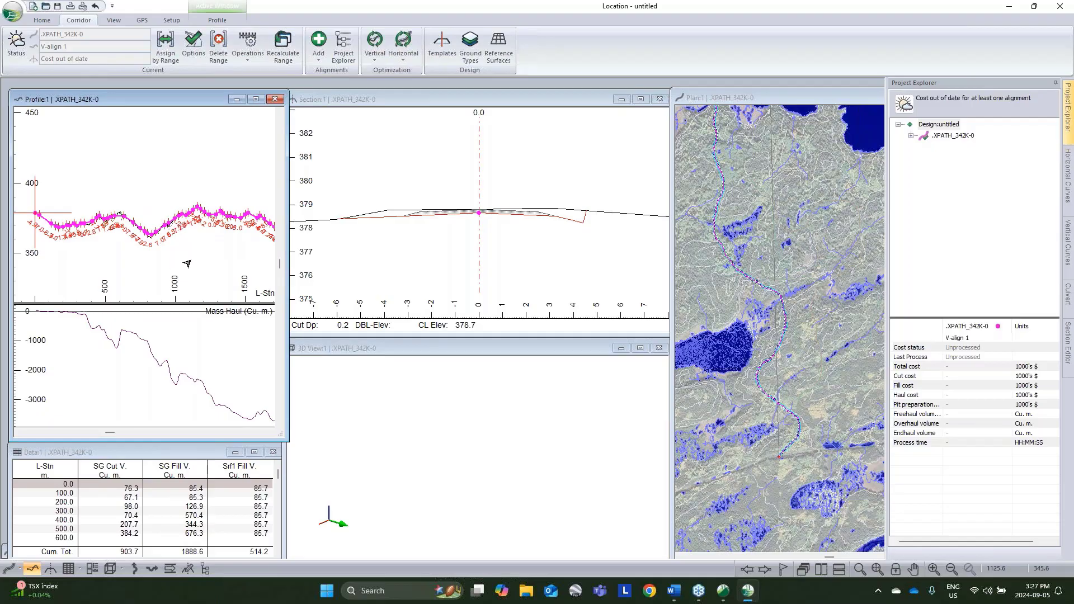
Step: Bring the road corridor into the 3D view to examine it over the terrain surface, and check the 3D display options
{"action": "left_click", "coordinate": [508, 346]}
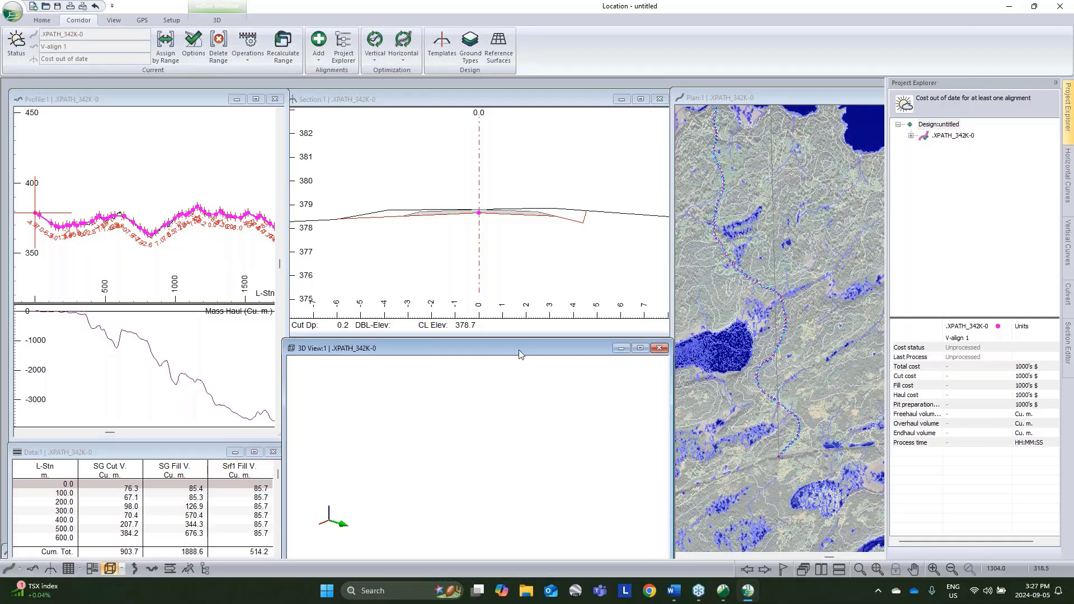
{"action": "left_click", "coordinate": [877, 569]}
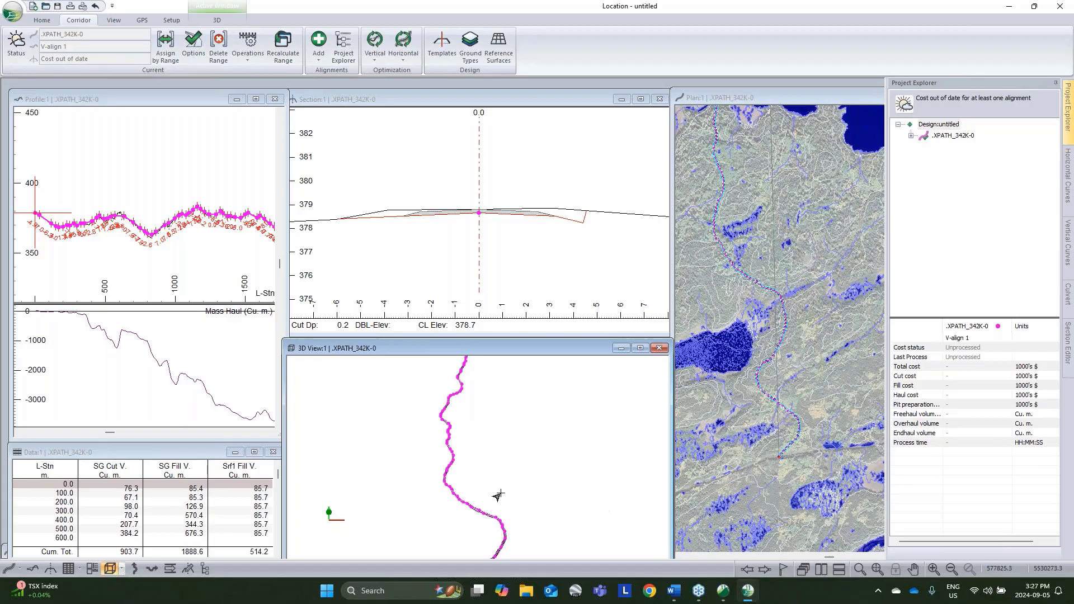
{"action": "middle_click_drag", "start_coordinate": [494, 493], "coordinate": [521, 432]}
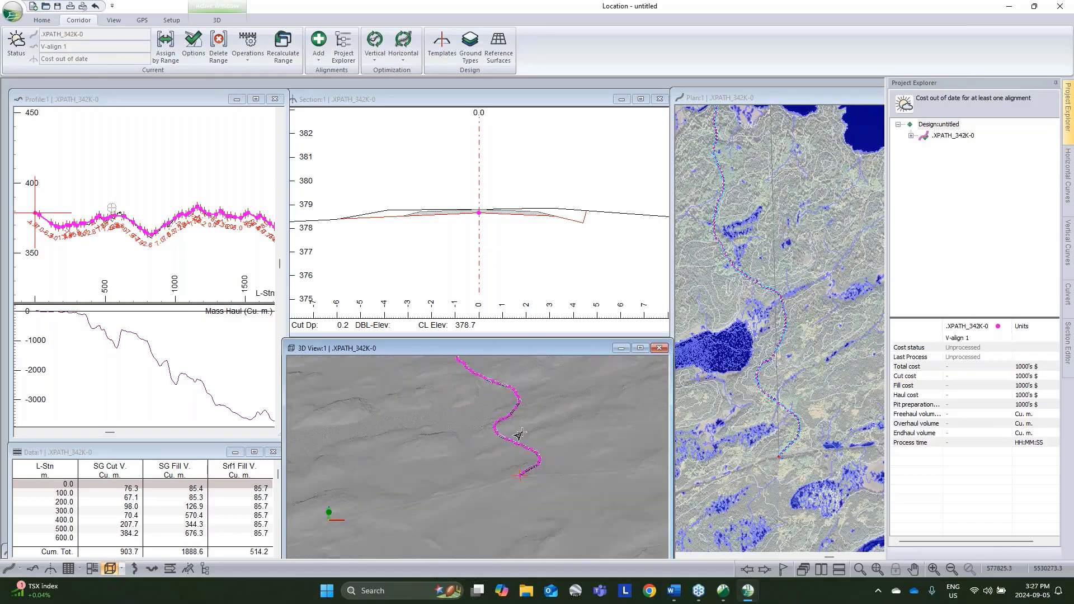
{"action": "scroll", "coordinate": [526, 453], "scroll_direction": "up", "scroll_amount": 4}
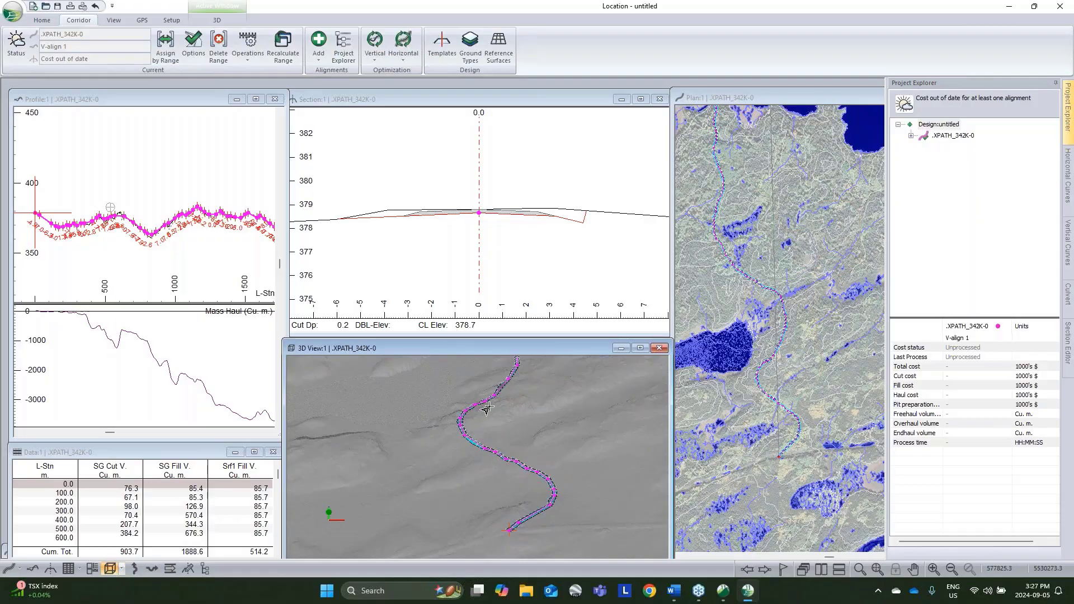
{"action": "mouse_move", "coordinate": [487, 409]}
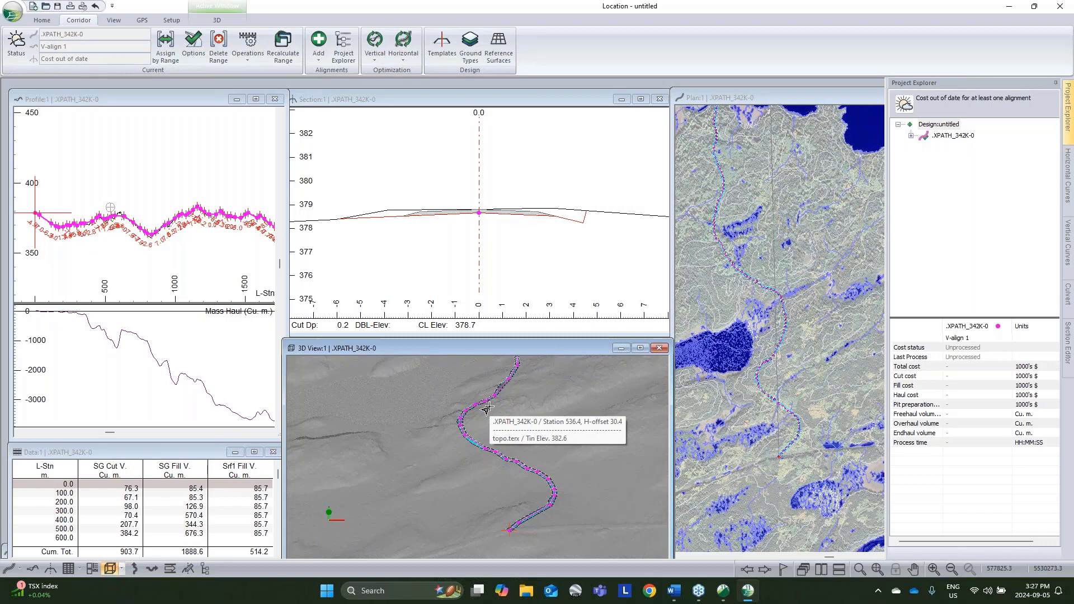
{"action": "right_click", "coordinate": [487, 409]}
{"action": "left_click", "coordinate": [534, 451]}
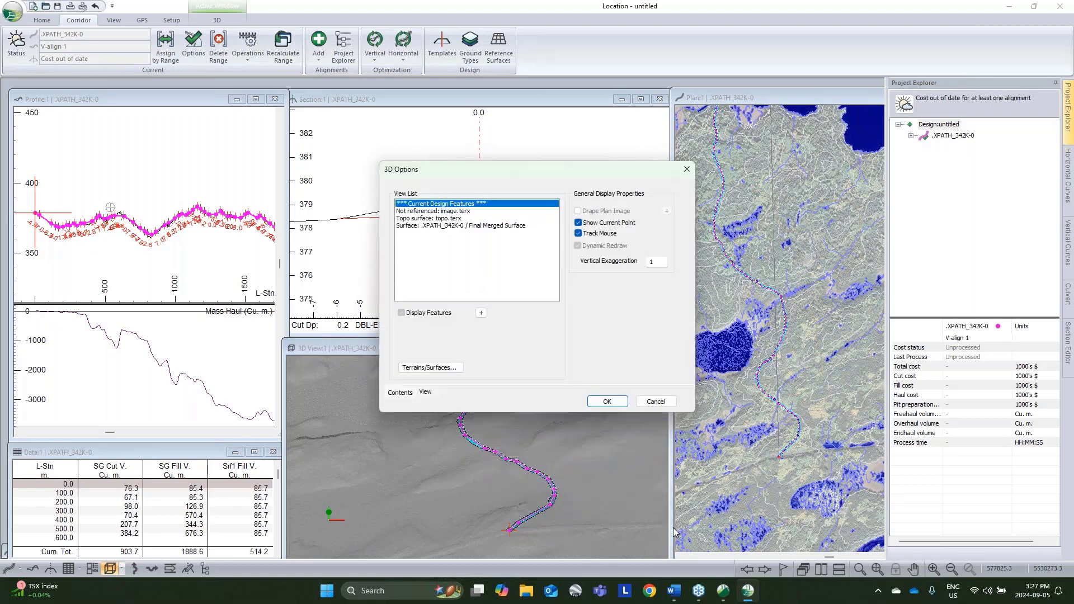
{"action": "left_click", "coordinate": [656, 402]}
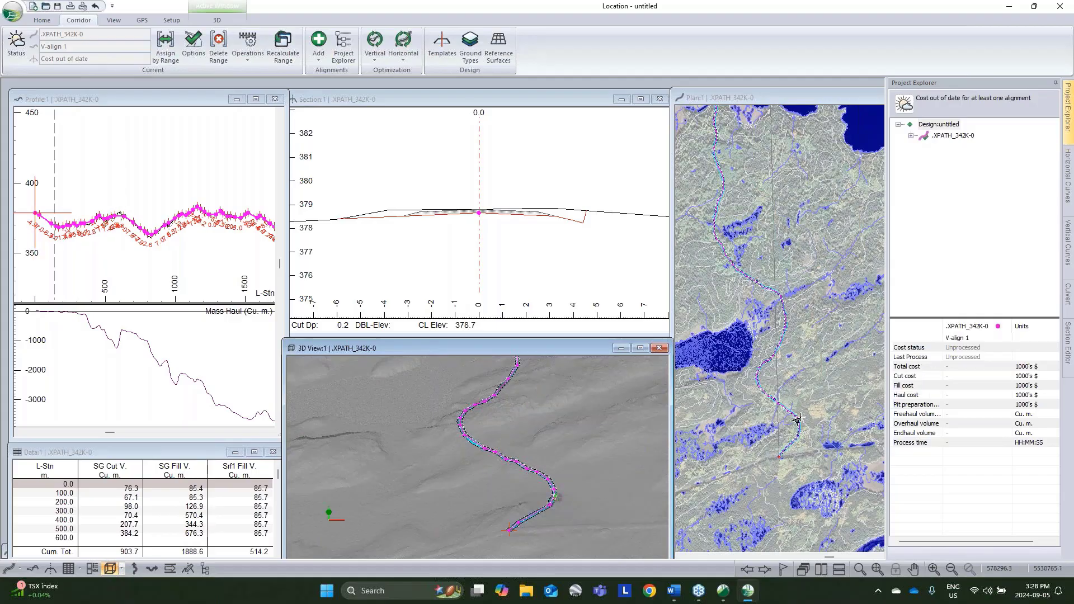
Step: Convert the horizontal polyline to an alignment with curves using an 8 m minimum radius and 8 m maximum offset distance, replacing the existing profile
{"action": "middle_click_drag", "start_coordinate": [804, 355], "coordinate": [808, 412]}
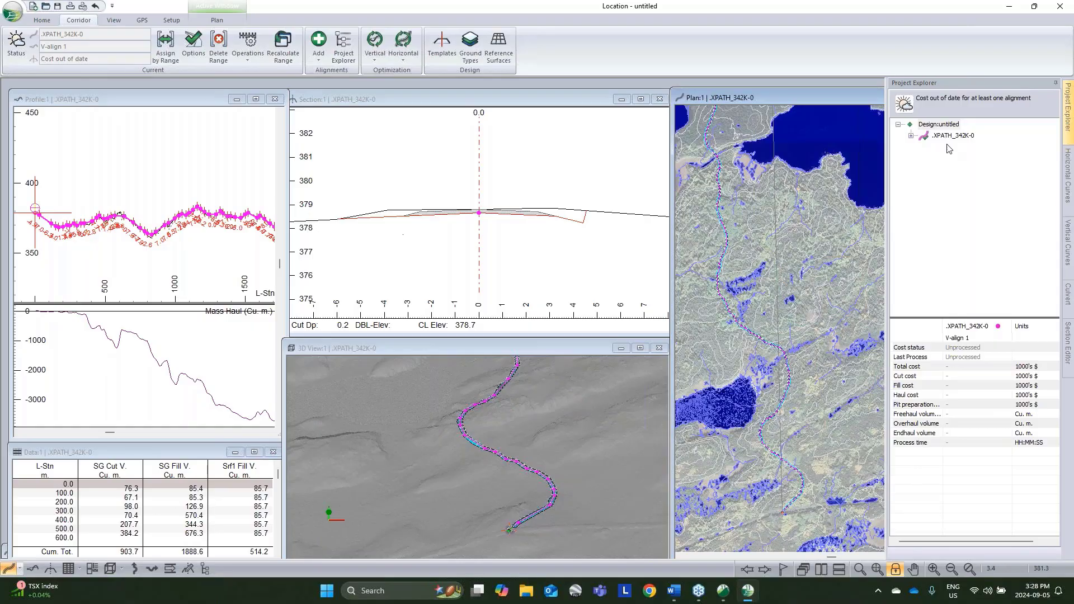
{"action": "left_click", "coordinate": [247, 48]}
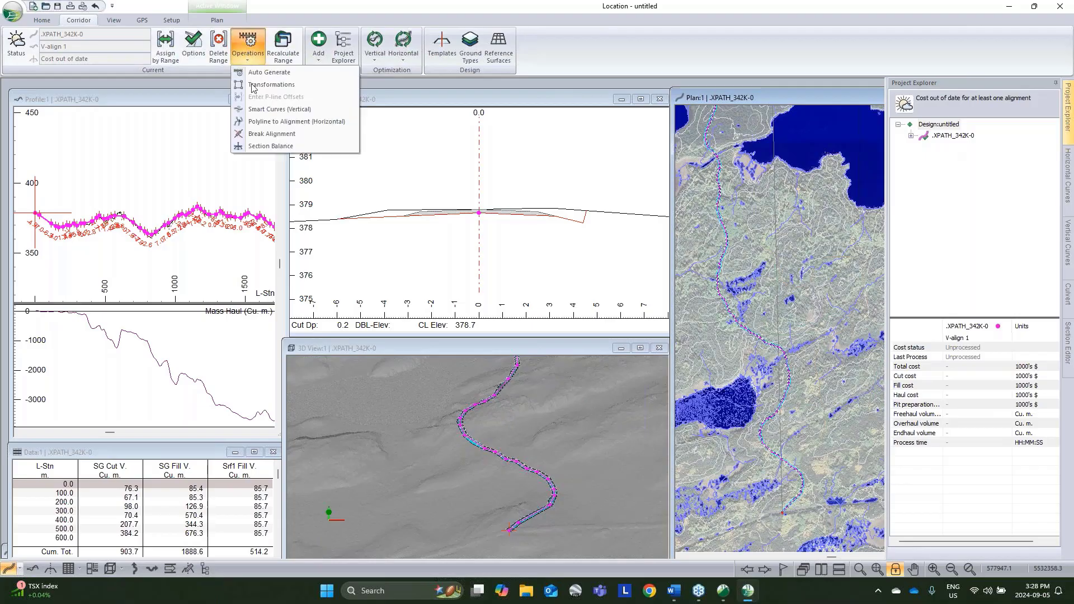
{"action": "left_click", "coordinate": [260, 122]}
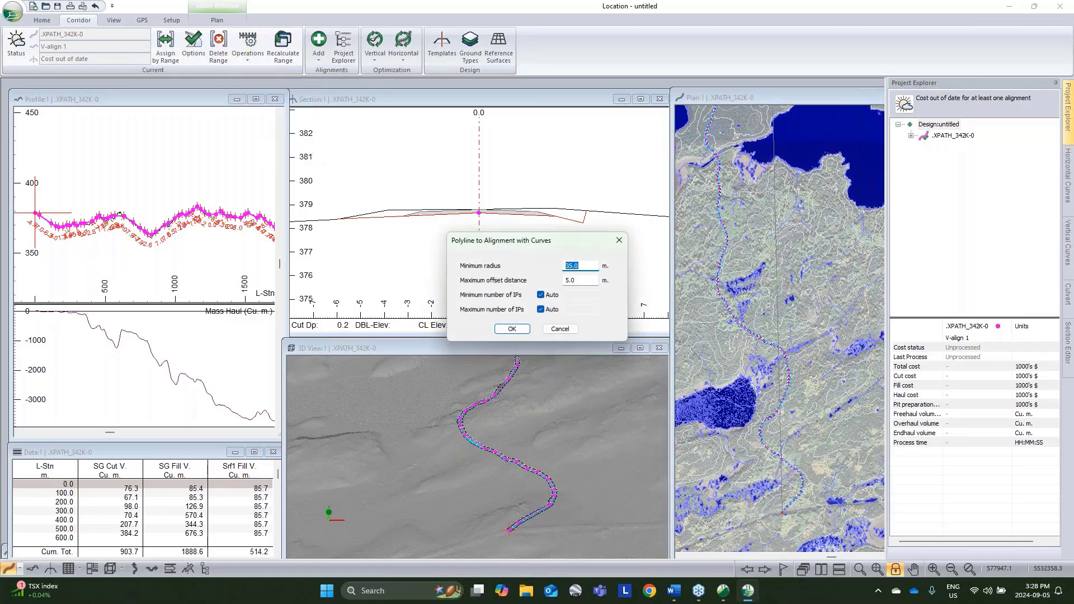
{"action": "type", "text": "80"}
{"action": "key", "text": "Tab"}
{"action": "type", "text": "8"}
{"action": "left_click", "coordinate": [511, 328]}
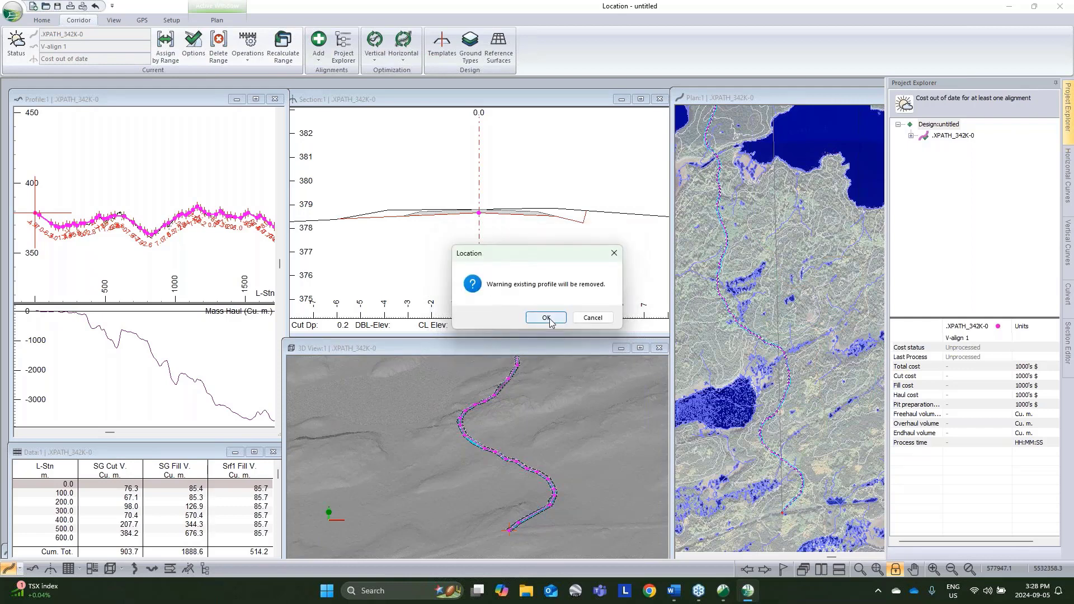
{"action": "left_click", "coordinate": [550, 323]}
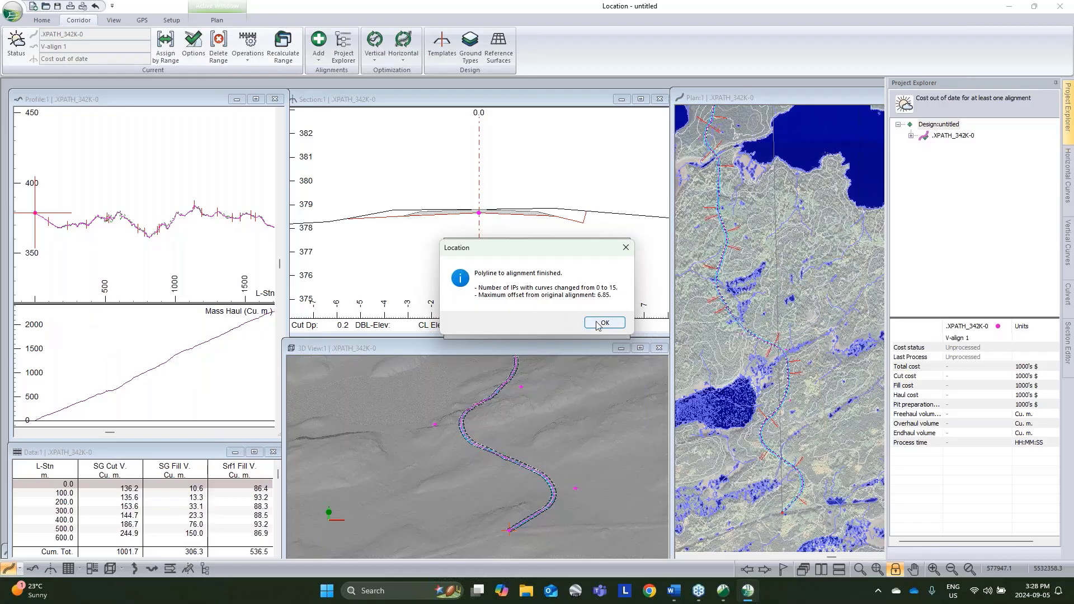
{"action": "left_click", "coordinate": [597, 324]}
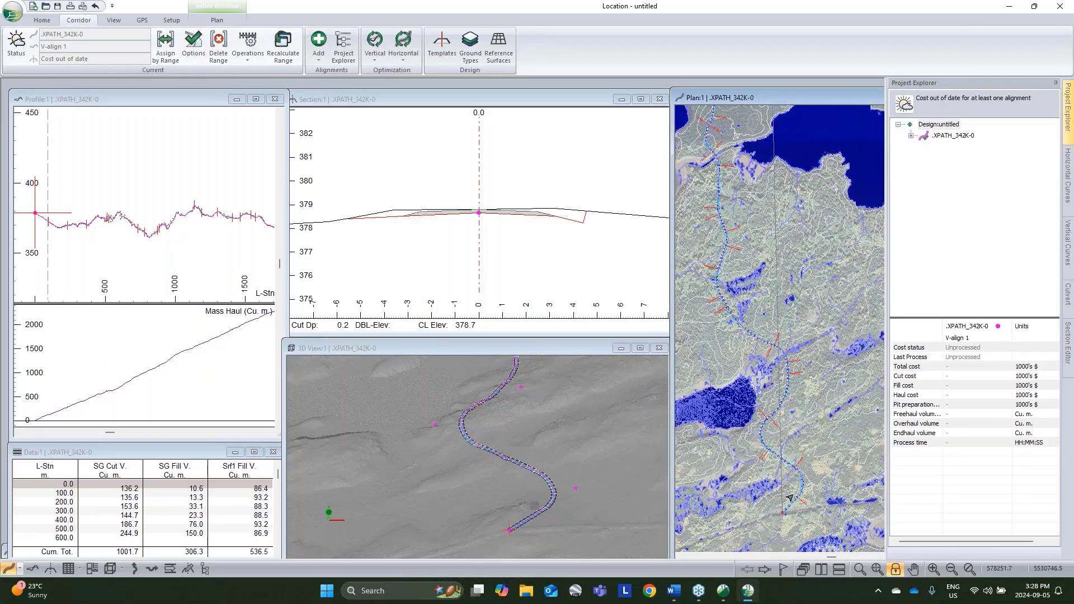
{"action": "scroll", "coordinate": [789, 497], "scroll_direction": "up", "scroll_amount": 3}
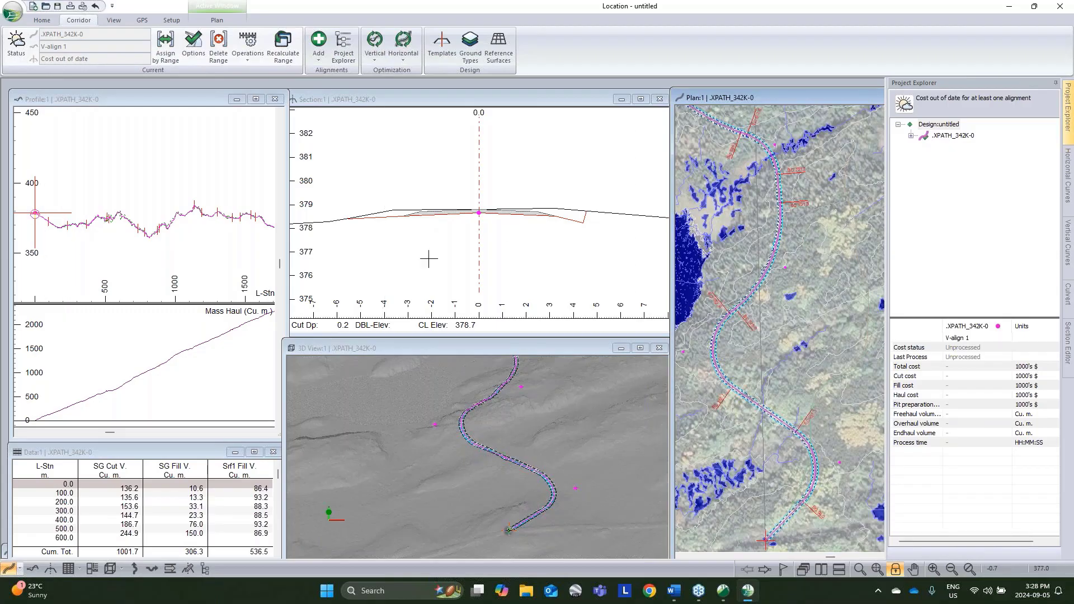
Step: Open the vertical optimization options for V-align 1 and switch the sampled sections from all to a spacing
{"action": "left_click", "coordinate": [99, 239]}
{"action": "scroll", "coordinate": [100, 239], "scroll_direction": "down", "scroll_amount": 3}
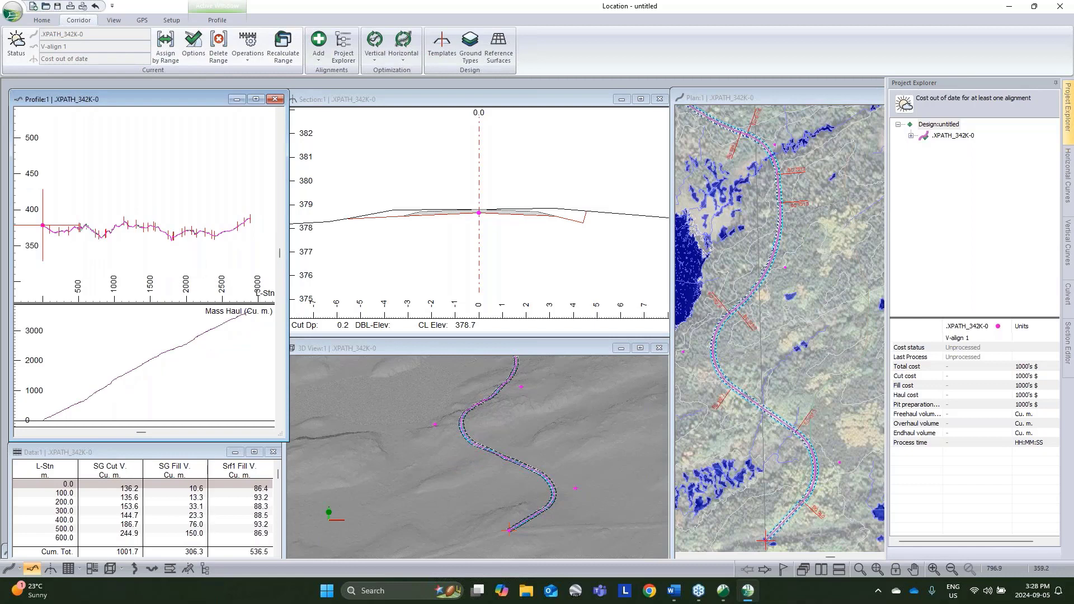
{"action": "mouse_move", "coordinate": [193, 232]}
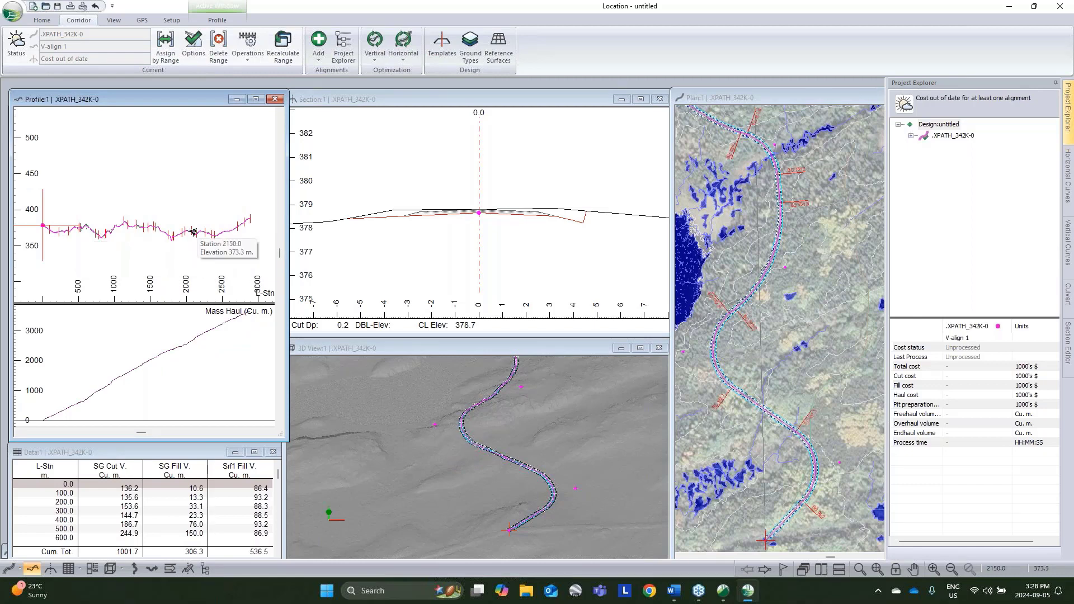
{"action": "left_click", "coordinate": [911, 136]}
{"action": "right_click", "coordinate": [956, 147]}
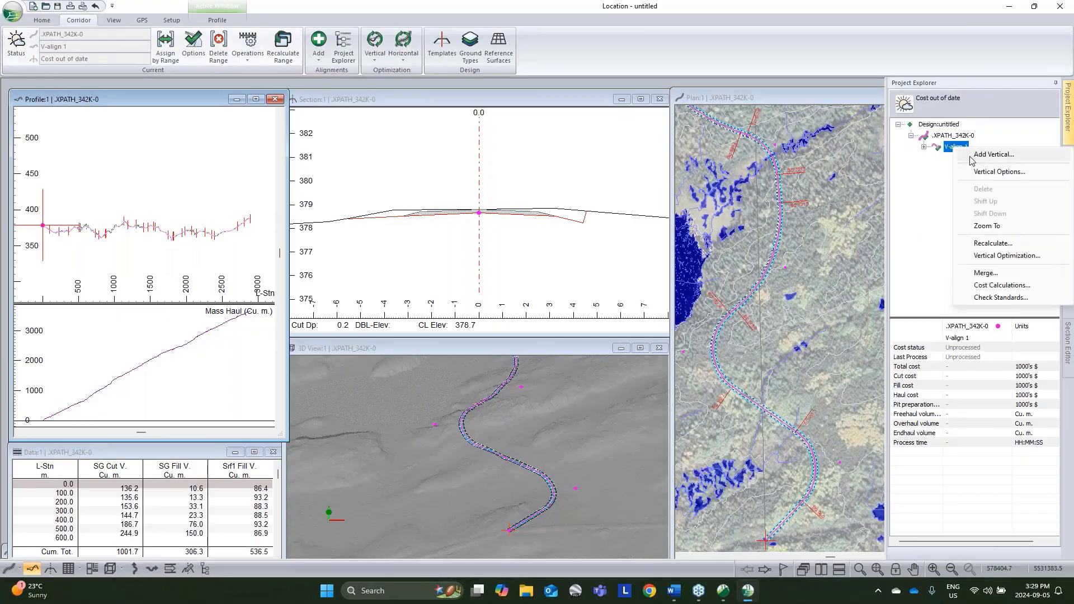
{"action": "left_click", "coordinate": [996, 172]}
{"action": "left_click", "coordinate": [471, 238]}
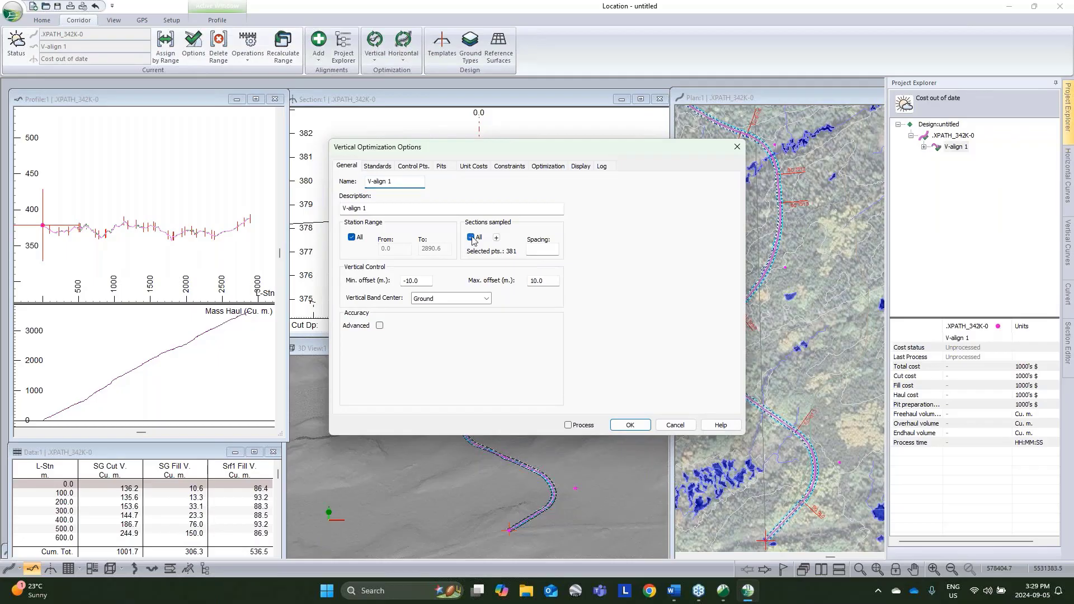
{"action": "left_click", "coordinate": [543, 249]}
Step: Set the vertical standards' range constraint to a minimum grade of -8% and a maximum grade of 8%
{"action": "left_click", "coordinate": [386, 170]}
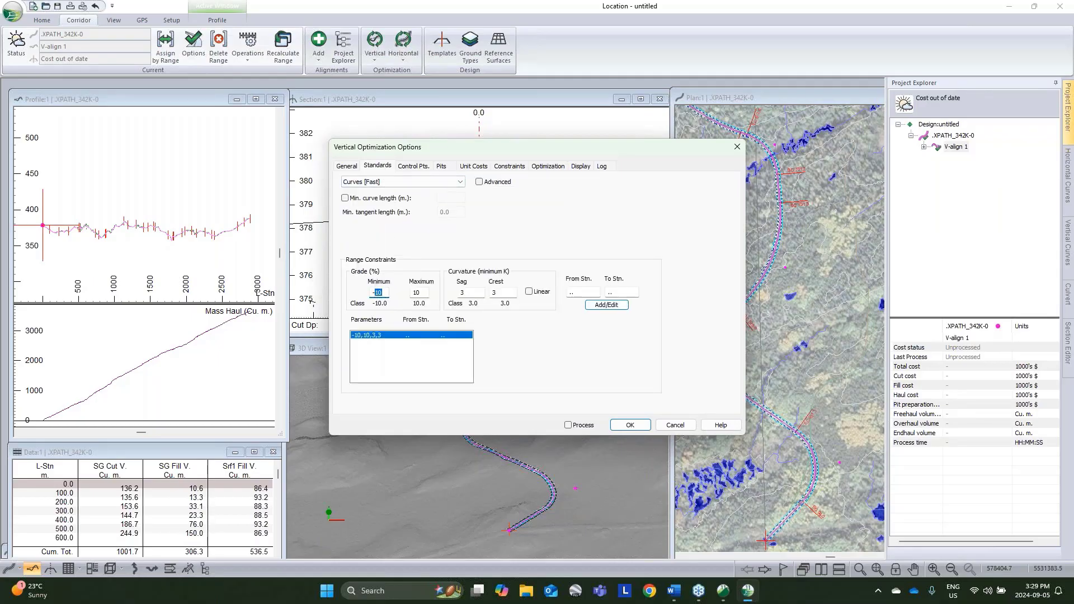
{"action": "key", "text": "Tab"}
{"action": "type", "text": "8"}
{"action": "key", "text": "Tab"}
{"action": "key", "text": "Tab"}
{"action": "left_click_drag", "start_coordinate": [467, 293], "coordinate": [445, 292]}
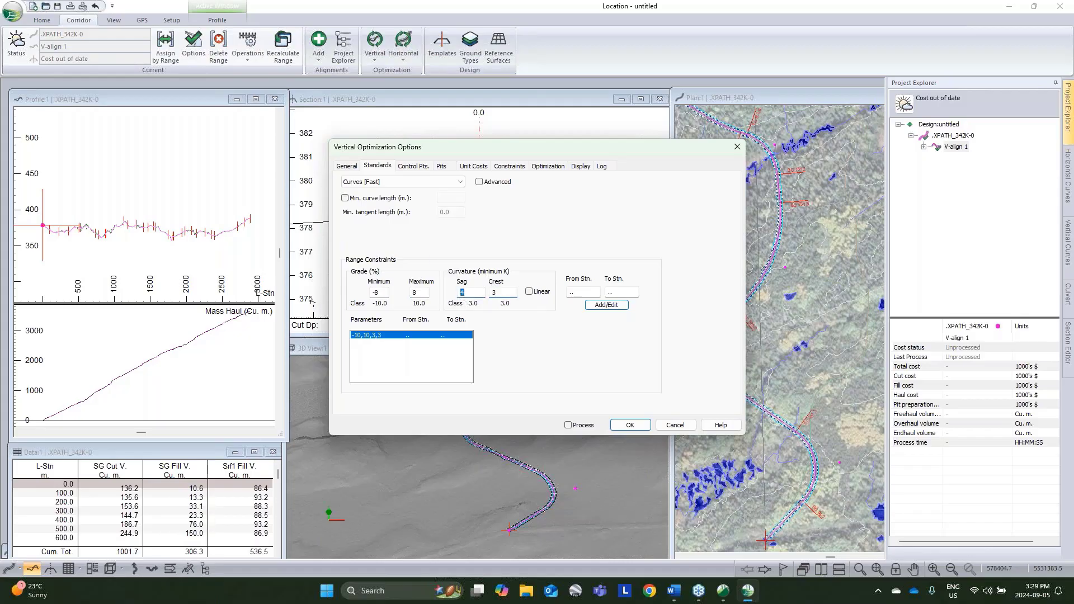
{"action": "left_click", "coordinate": [613, 309]}
Step: Add a vertical control point at the start of the alignment
{"action": "left_click", "coordinate": [413, 166]}
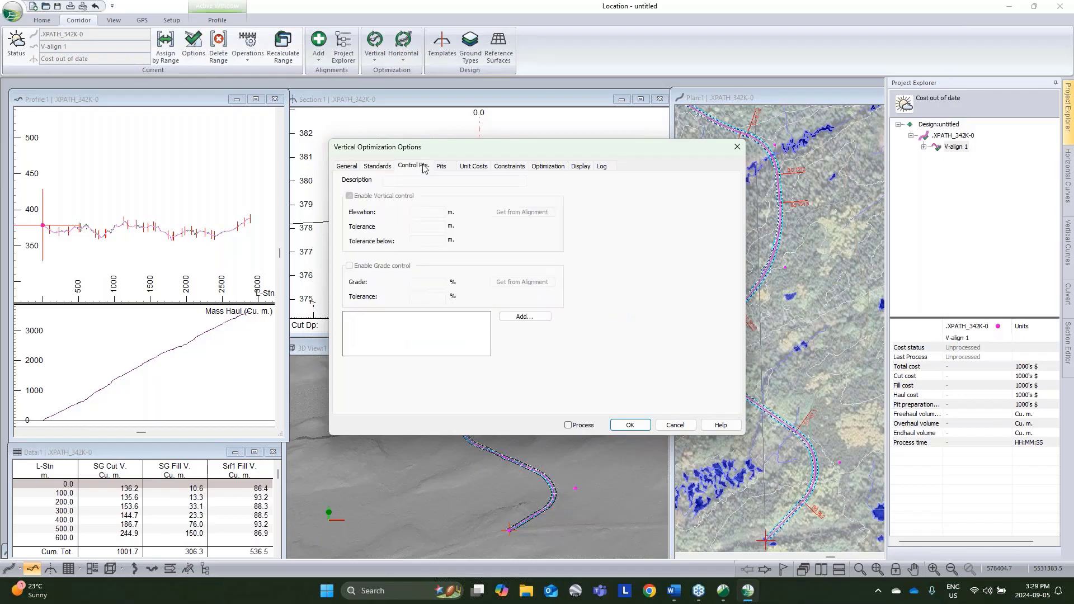
{"action": "left_click", "coordinate": [524, 316]}
{"action": "left_click", "coordinate": [489, 287]}
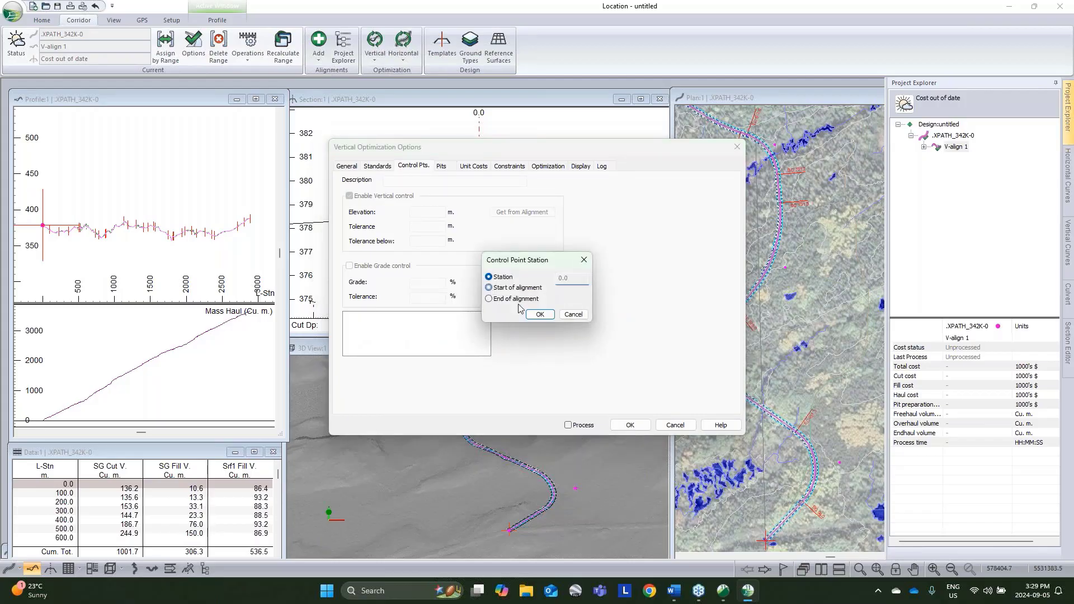
{"action": "left_click", "coordinate": [537, 312]}
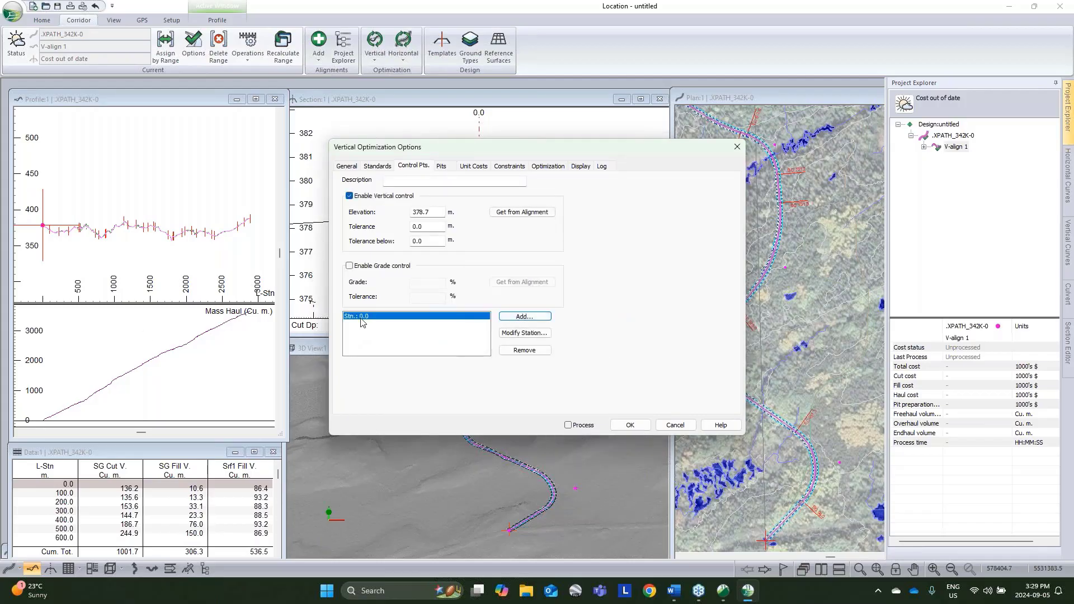
Step: Process the vertical optimization of V-align 1 with Smart Curves, using K percent change and VIP reduction tolerance
{"action": "left_click", "coordinate": [569, 425]}
{"action": "left_click", "coordinate": [629, 425]}
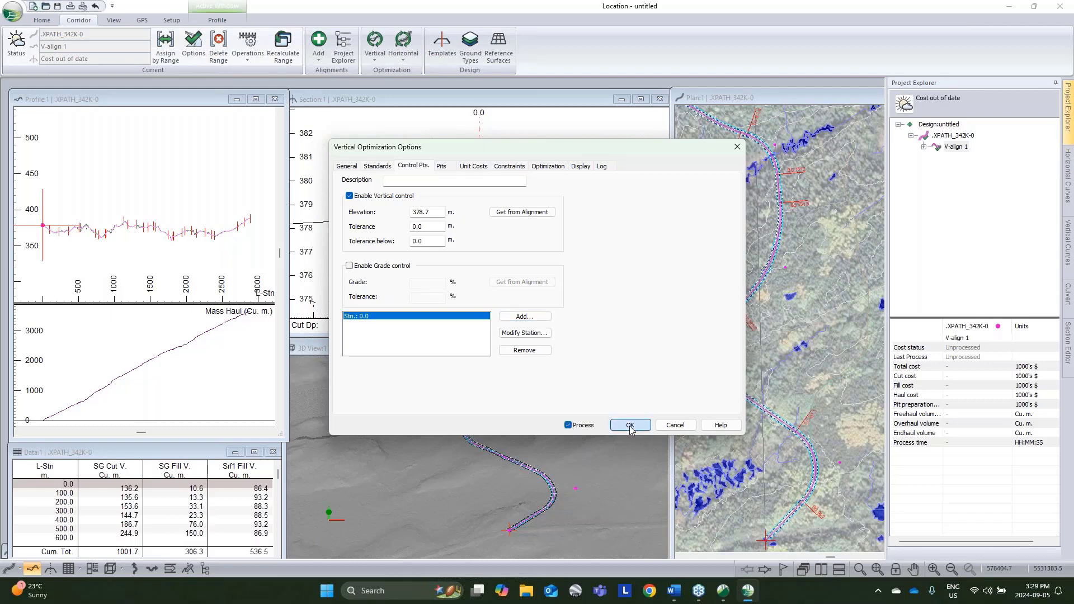
{"action": "left_click", "coordinate": [536, 268]}
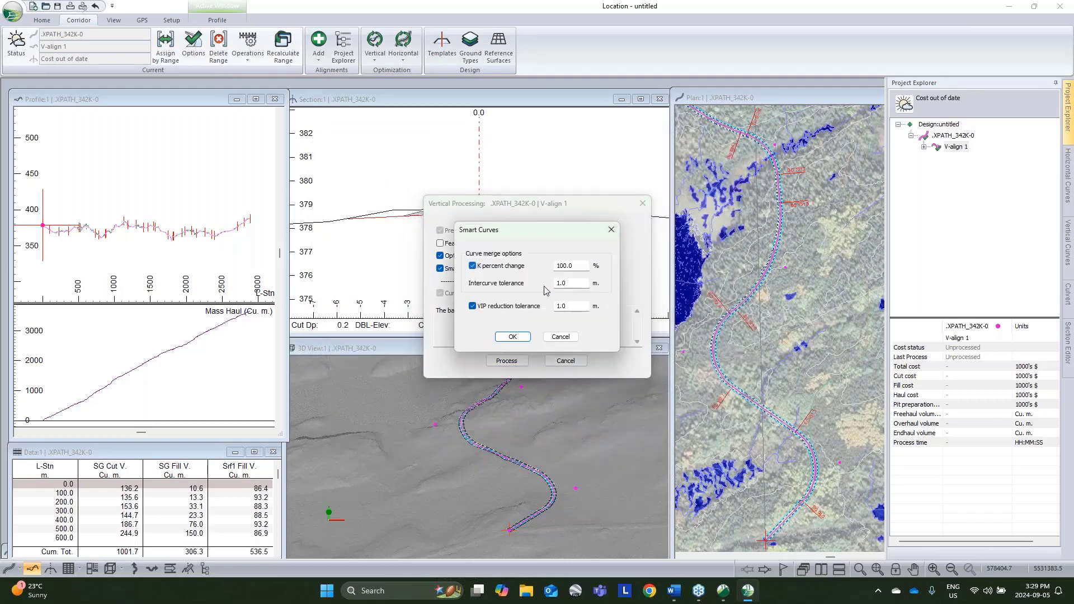
{"action": "double_click", "coordinate": [561, 306]}
{"action": "left_click", "coordinate": [512, 337]}
{"action": "left_click", "coordinate": [509, 361]}
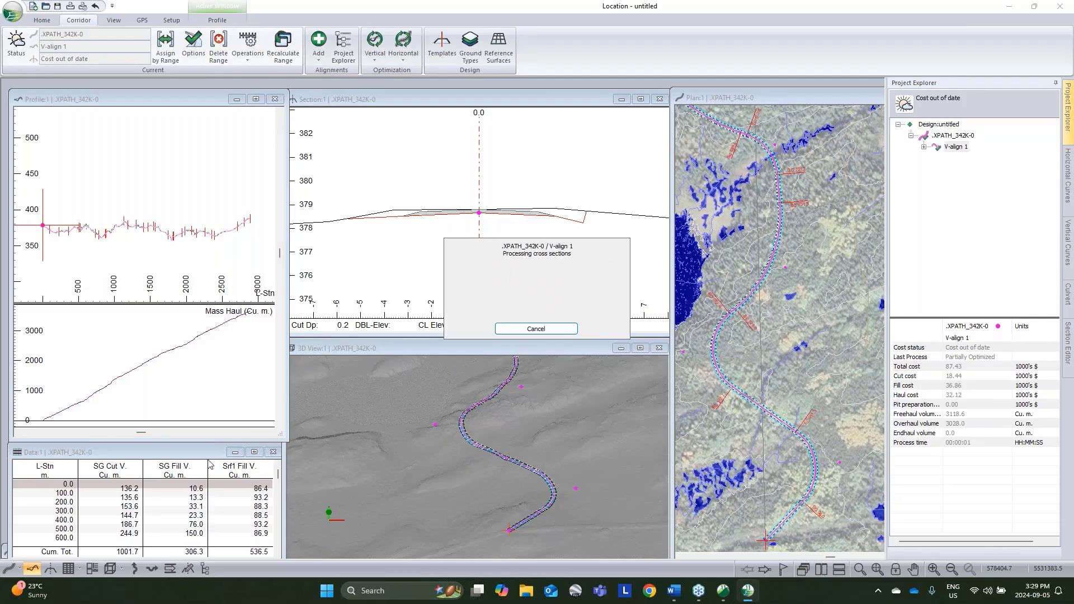
Step: Examine the optimized profile with its cross sections at stations such as 372.3, 450.0, 820.0 and 956.2, and their plan location
{"action": "left_click", "coordinate": [698, 401]}
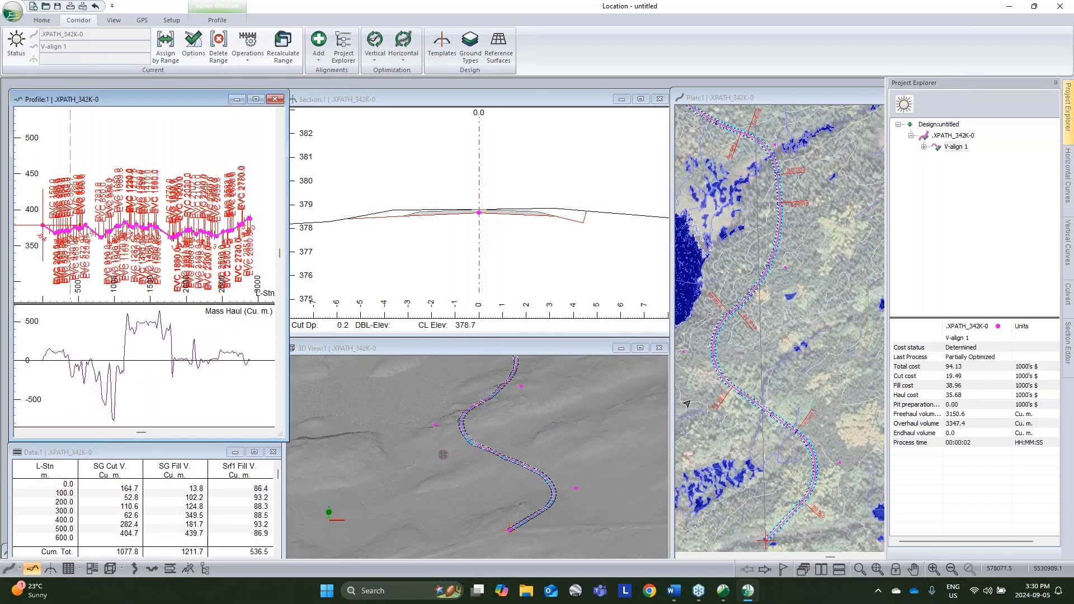
{"action": "scroll", "coordinate": [65, 234], "scroll_direction": "up", "scroll_amount": 5}
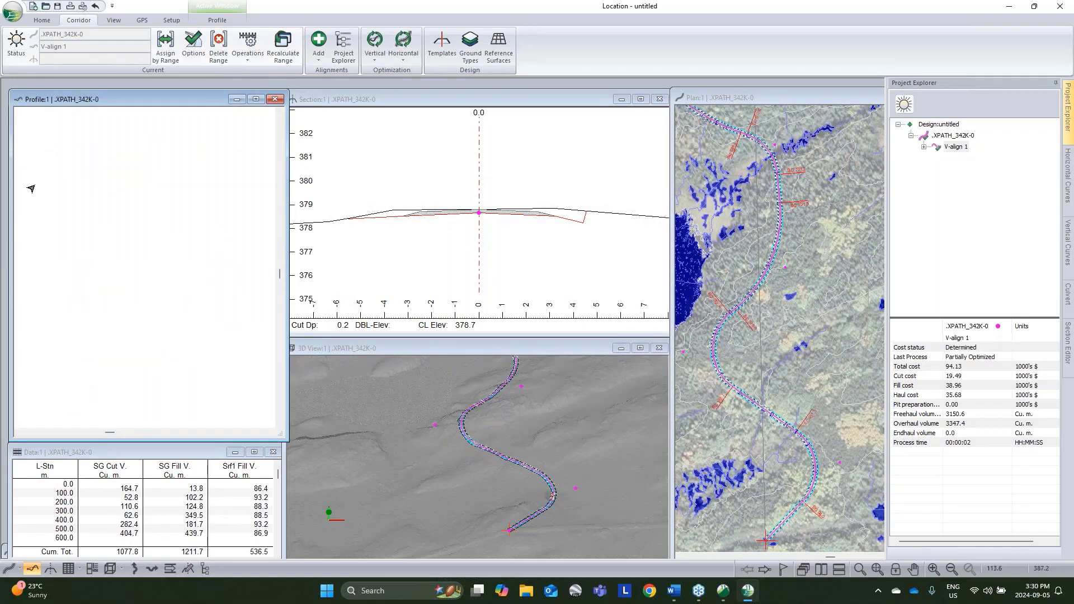
{"action": "scroll", "coordinate": [88, 233], "scroll_direction": "up", "scroll_amount": 2}
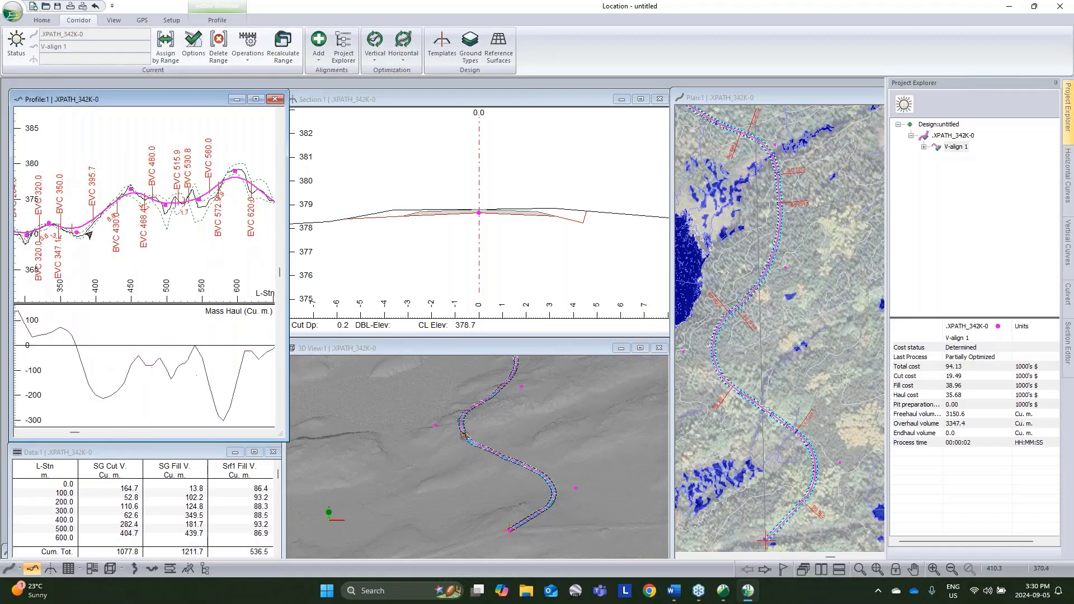
{"action": "left_click", "coordinate": [76, 227]}
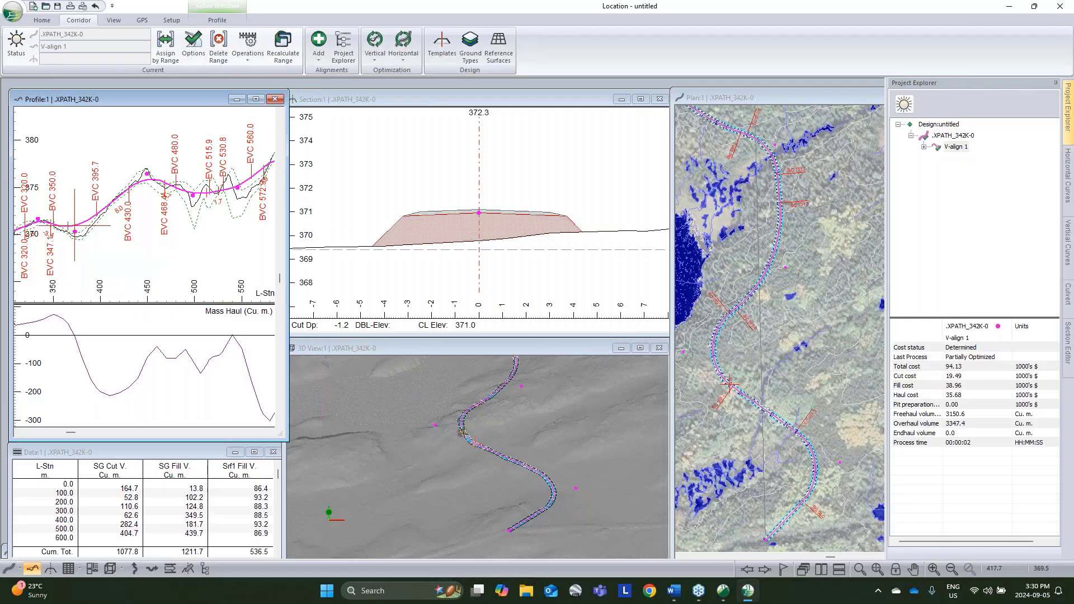
{"action": "scroll", "coordinate": [134, 200], "scroll_direction": "down", "scroll_amount": 1}
{"action": "middle_click_drag", "start_coordinate": [134, 200], "coordinate": [38, 248]}
{"action": "left_click", "coordinate": [226, 176]}
{"action": "scroll", "coordinate": [38, 248], "scroll_direction": "down", "scroll_amount": 1}
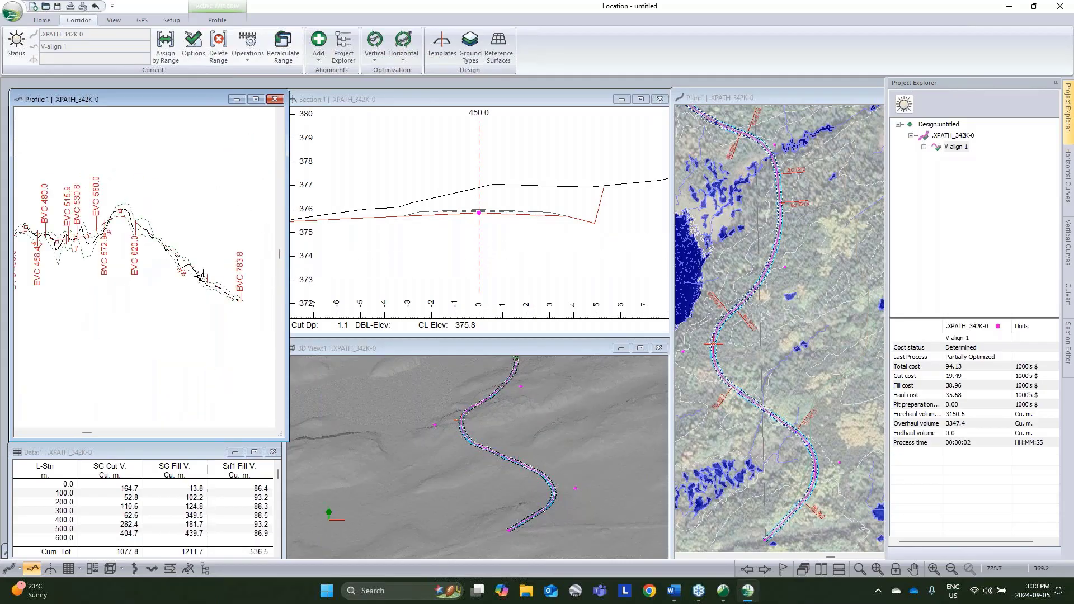
{"action": "middle_click_drag", "start_coordinate": [201, 276], "coordinate": [141, 220]}
{"action": "left_click", "coordinate": [193, 257]}
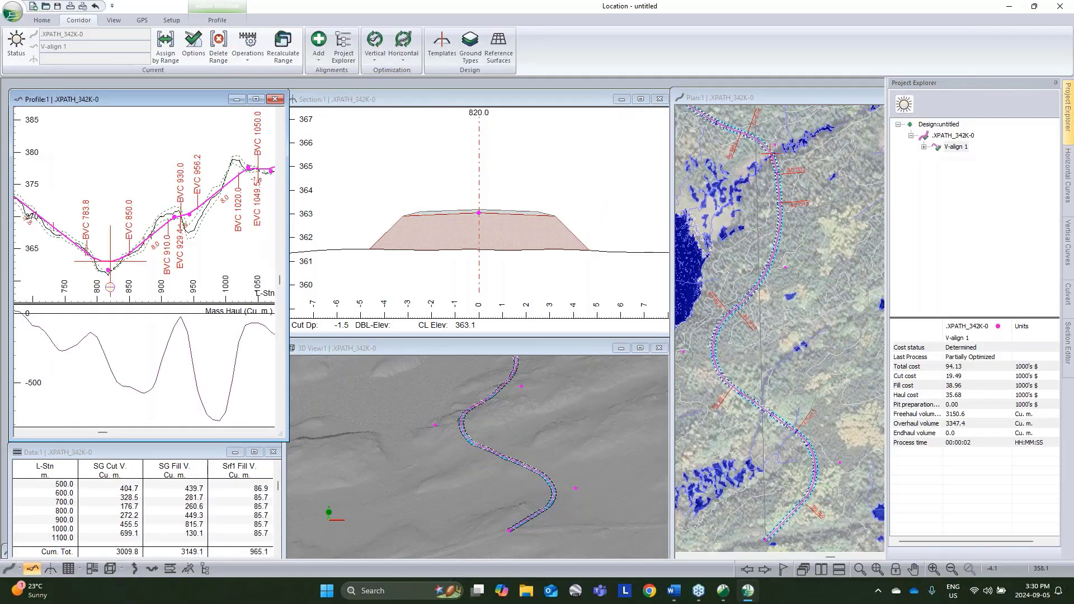
{"action": "left_click", "coordinate": [197, 212]}
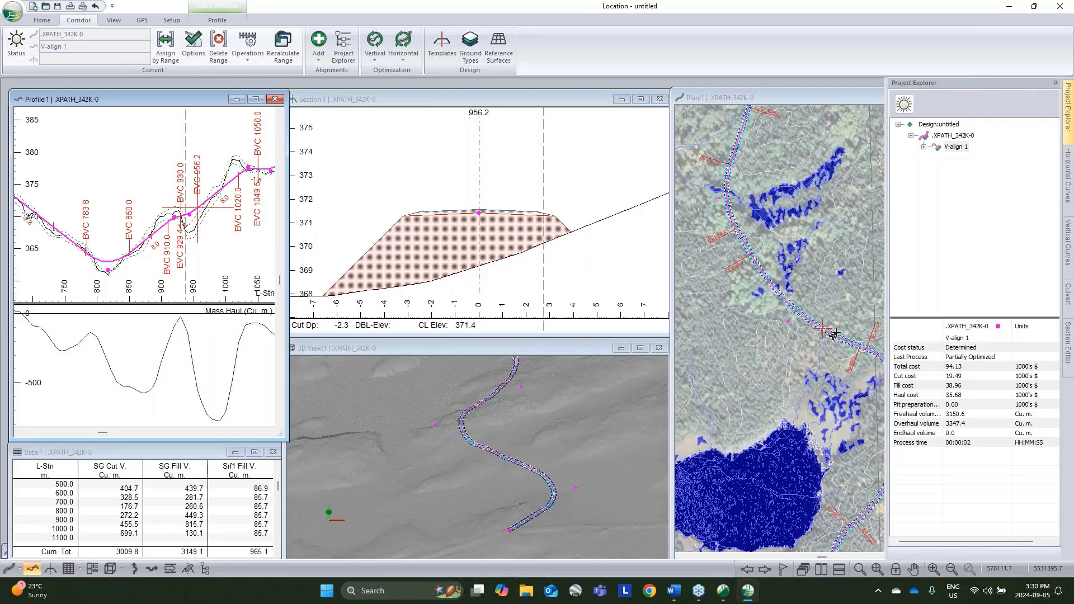
{"action": "scroll", "coordinate": [833, 336], "scroll_direction": "up", "scroll_amount": 2}
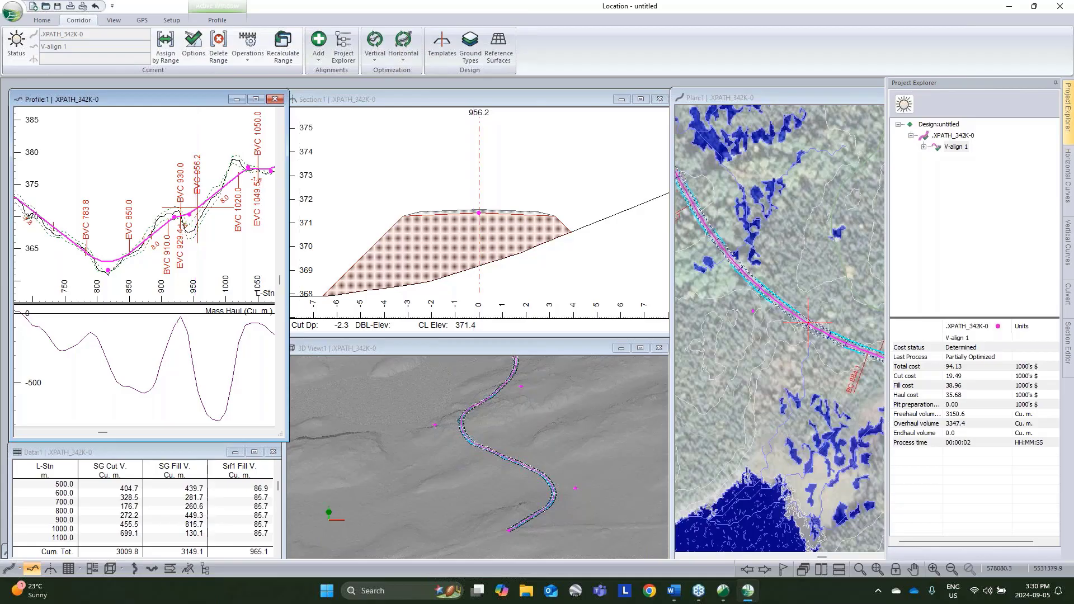
{"action": "scroll", "coordinate": [211, 232], "scroll_direction": "down", "scroll_amount": 2}
Step: Check the cumulative cut and fill volumes in the data table through to the end of the alignment
{"action": "left_click", "coordinate": [170, 454]}
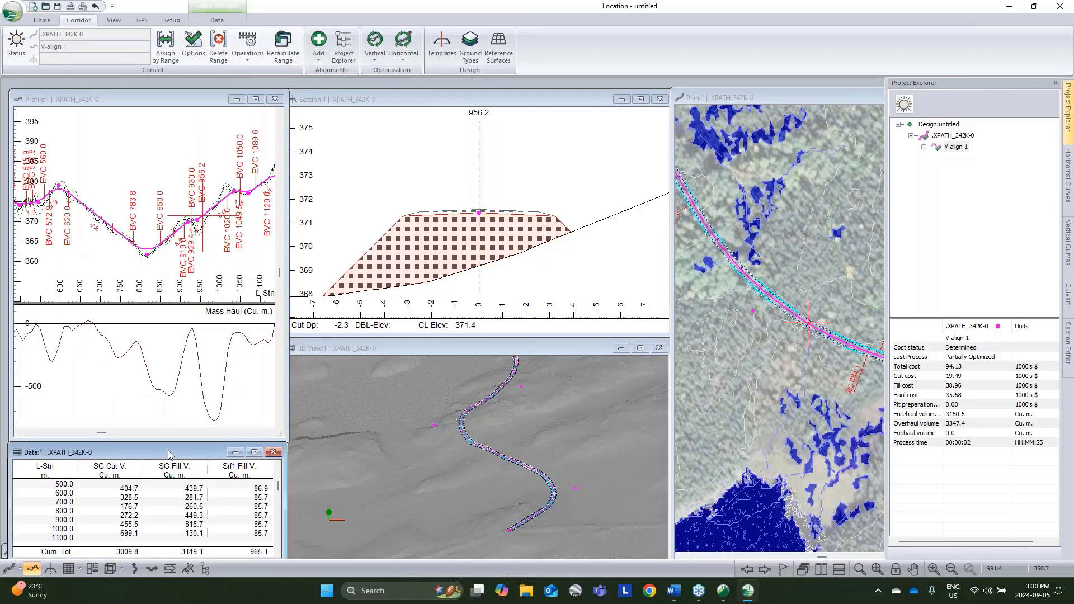
{"action": "scroll", "coordinate": [234, 485], "scroll_direction": "down", "scroll_amount": 5}
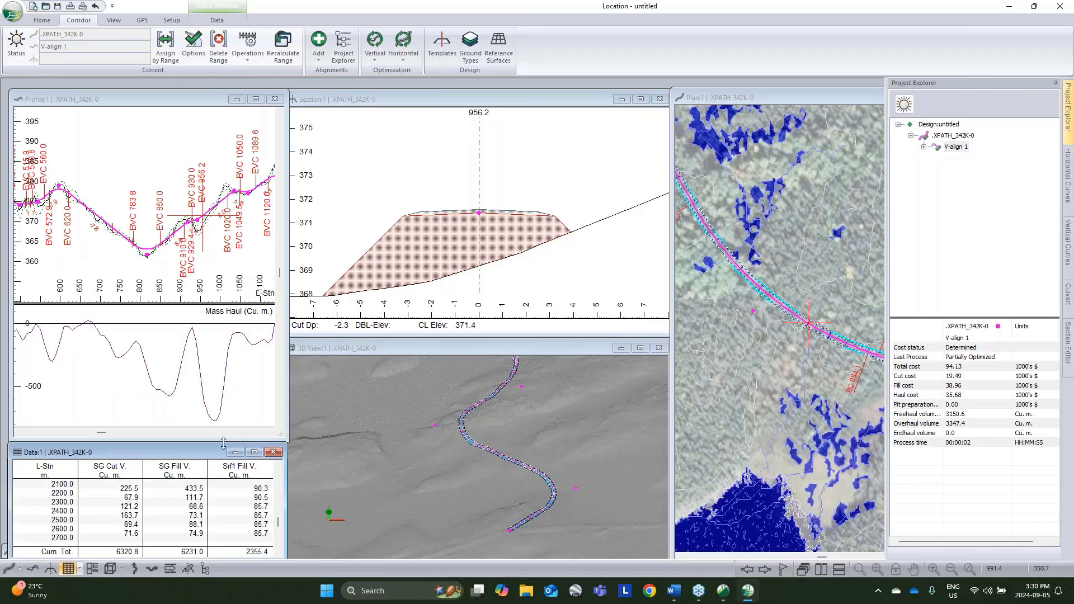
{"action": "left_click_drag", "start_coordinate": [218, 447], "coordinate": [218, 356]}
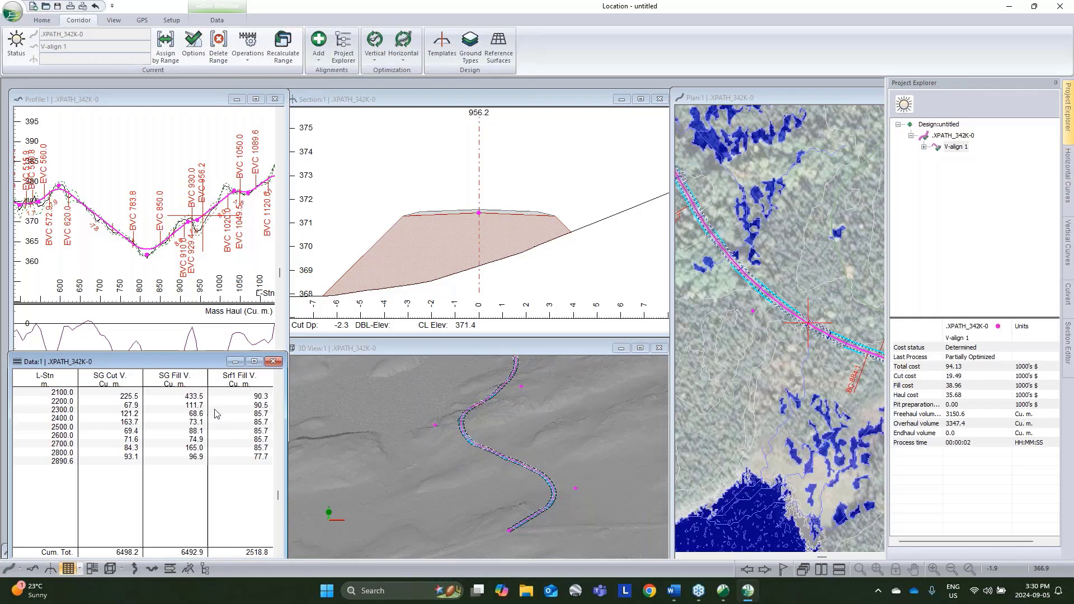
{"action": "left_click_drag", "start_coordinate": [210, 355], "coordinate": [210, 447]}
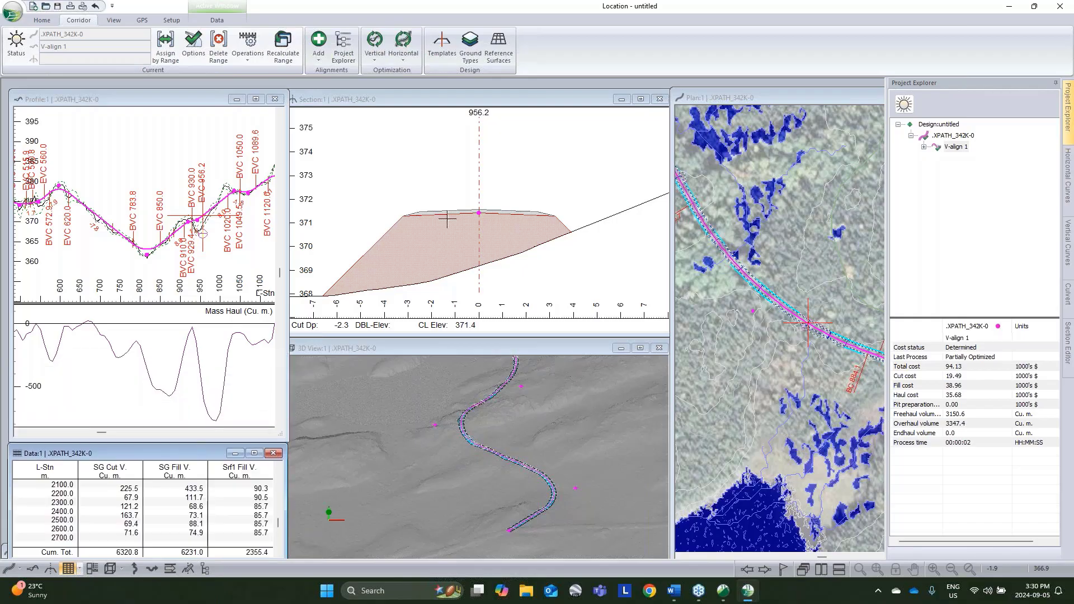
Step: Examine the cut and fill slopes along the optimized corridor close up in the 3D view
{"action": "mouse_move", "coordinate": [480, 213]}
{"action": "middle_click_drag", "start_coordinate": [554, 443], "coordinate": [568, 570]}
{"action": "middle_click_drag", "start_coordinate": [65, 177], "coordinate": [186, 208]}
{"action": "left_click_drag", "start_coordinate": [499, 505], "coordinate": [827, 379]}
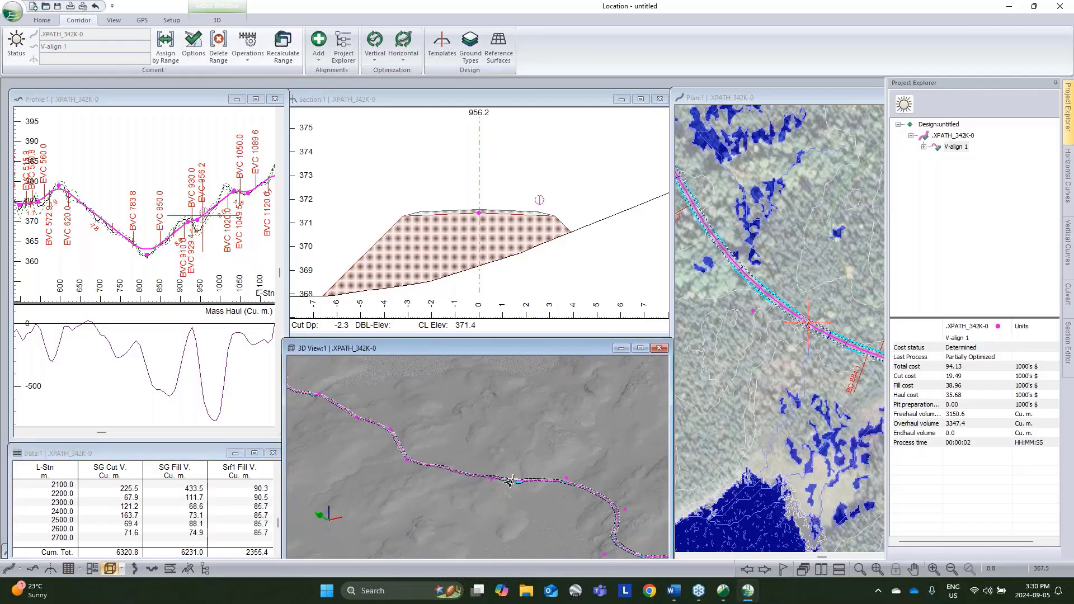
{"action": "scroll", "coordinate": [510, 481], "scroll_direction": "up", "scroll_amount": 5}
{"action": "left_click_drag", "start_coordinate": [503, 486], "coordinate": [475, 510]}
{"action": "scroll", "coordinate": [503, 485], "scroll_direction": "up", "scroll_amount": 2}
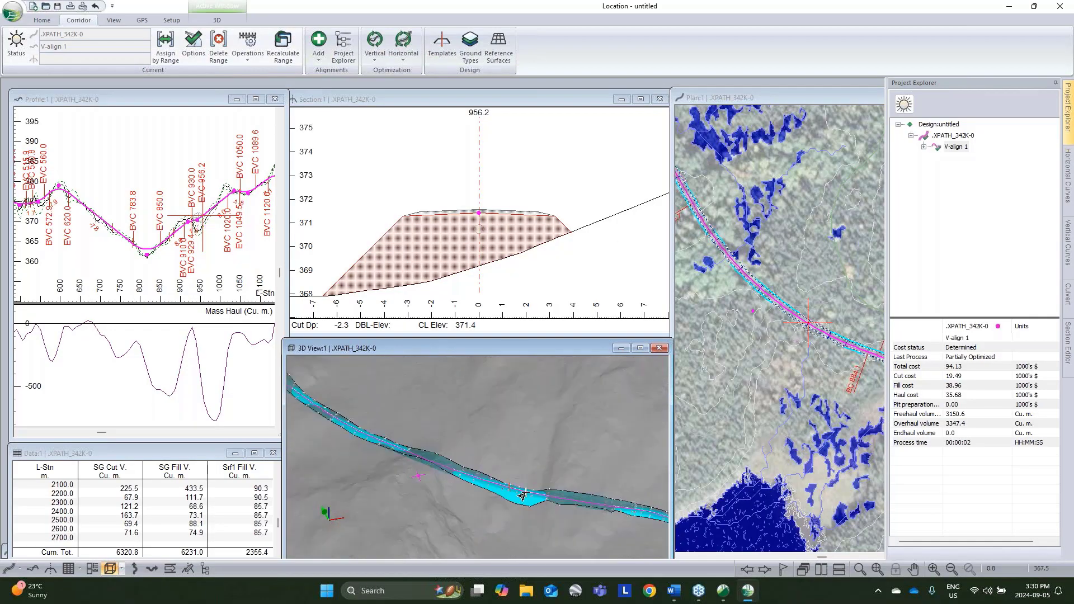
Step: Add a 600 mm cross-drain culvert at station 940.0
{"action": "left_click", "coordinate": [526, 492]}
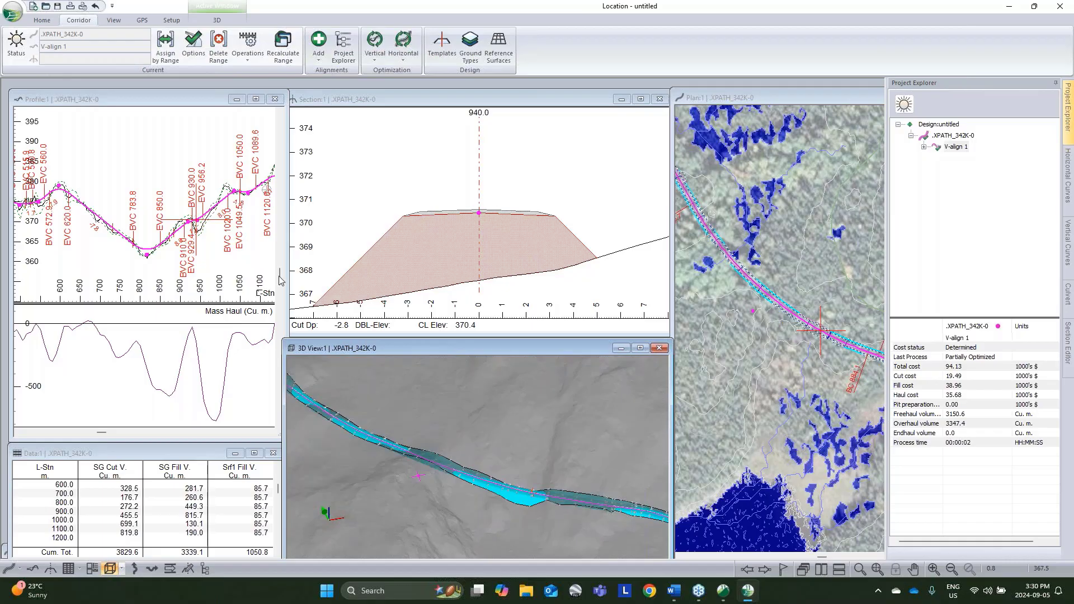
{"action": "left_click_drag", "start_coordinate": [564, 506], "coordinate": [495, 458]}
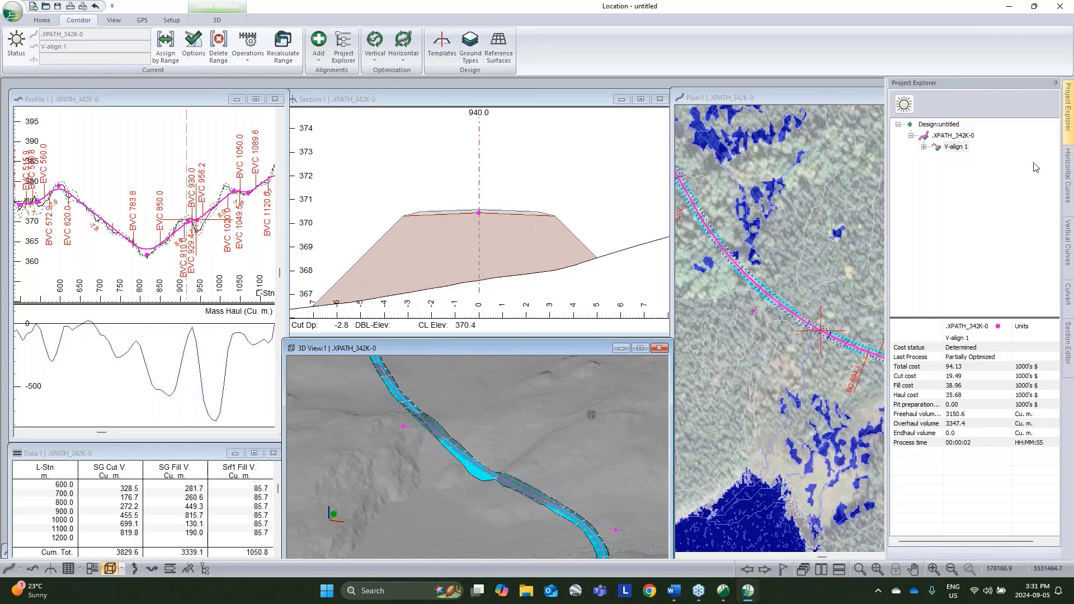
{"action": "left_click", "coordinate": [1069, 299]}
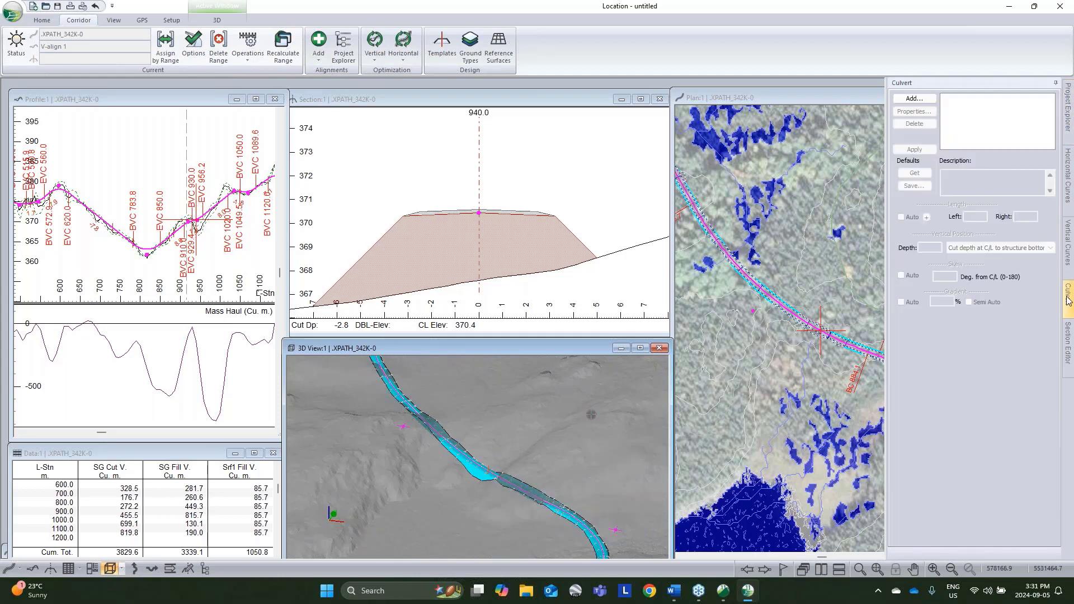
{"action": "left_click", "coordinate": [922, 104]}
{"action": "left_click", "coordinate": [612, 307]}
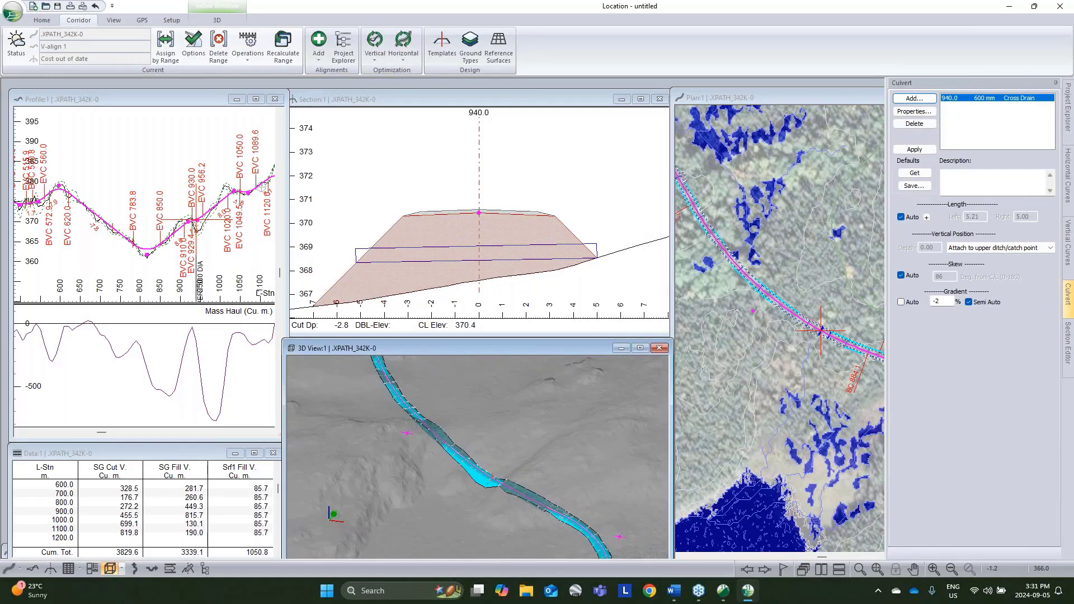
Step: Insert an extra section point at the low spot of the profile, at station 817.3
{"action": "left_click", "coordinate": [144, 253]}
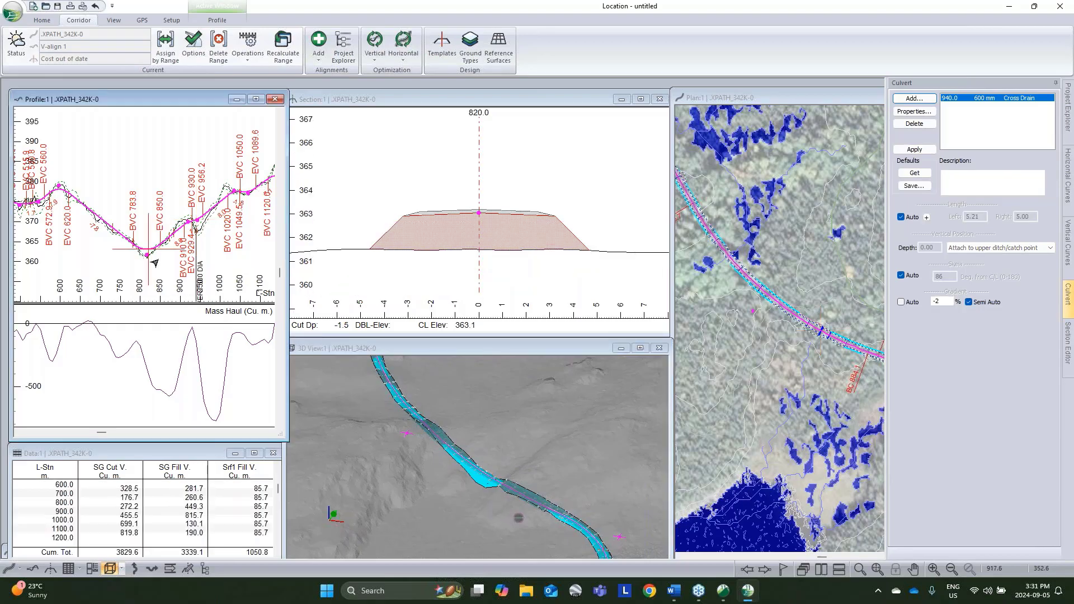
{"action": "scroll", "coordinate": [146, 251], "scroll_direction": "up", "scroll_amount": 3}
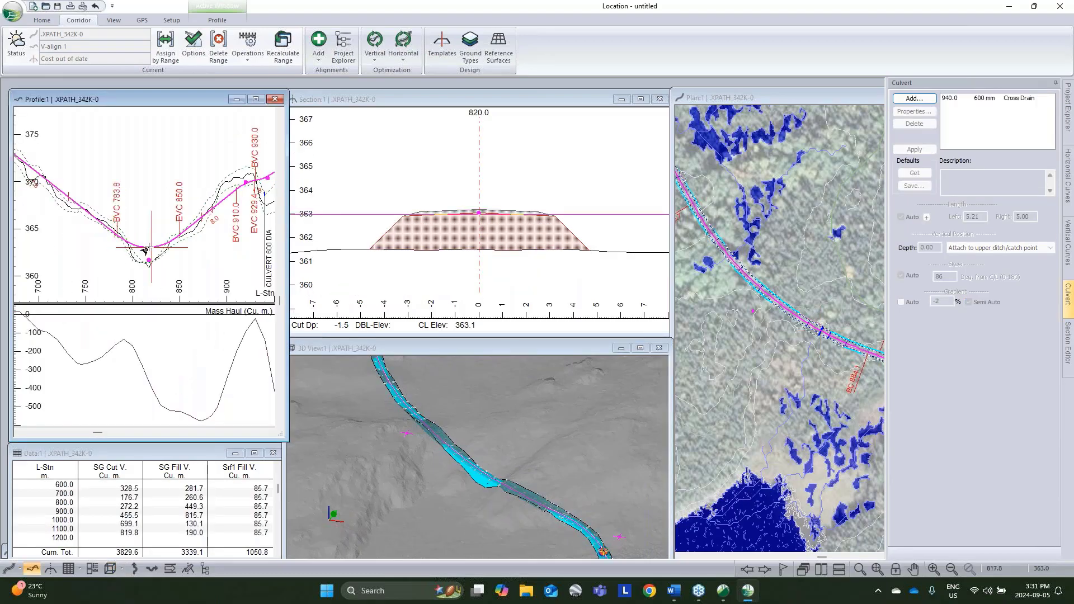
{"action": "right_click", "coordinate": [151, 244]}
{"action": "left_click", "coordinate": [196, 275]}
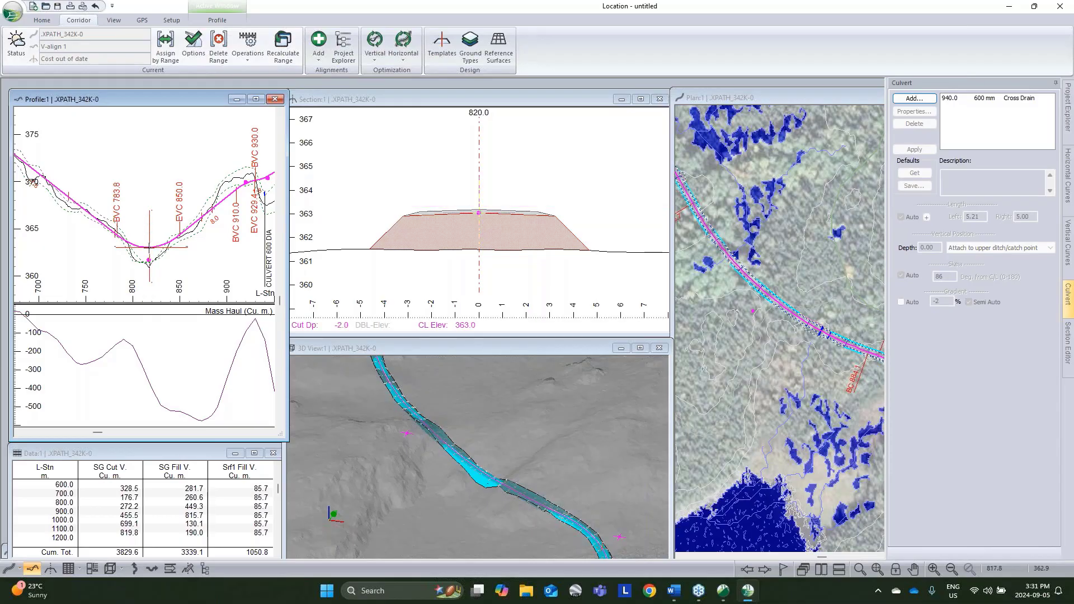
{"action": "left_click", "coordinate": [149, 247]}
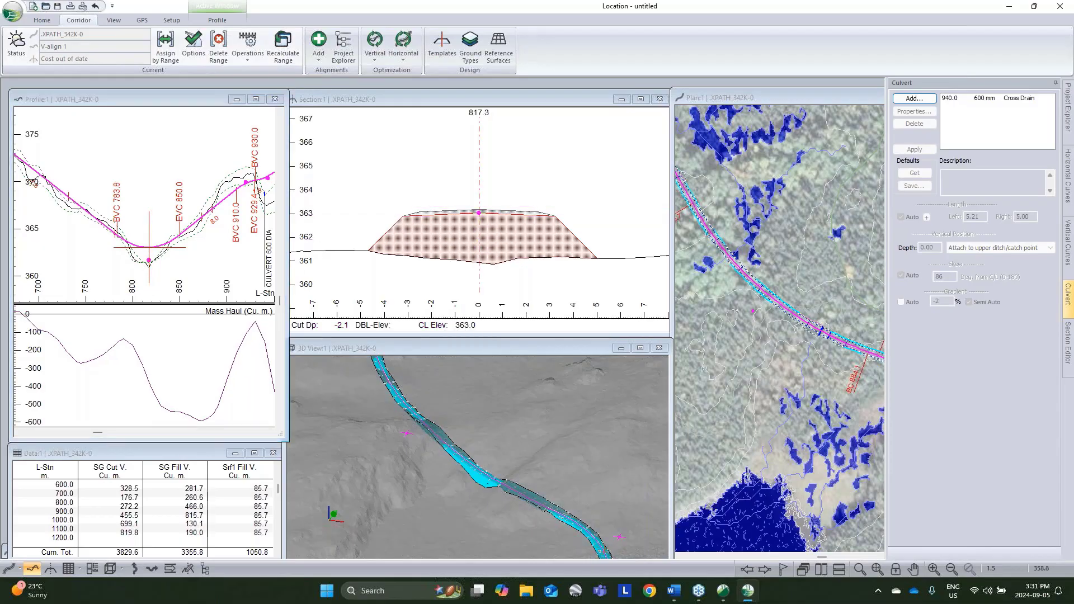
Step: Add a cross-drain culvert at the stream crossing, station 817.3, and set its diameter to 1500 mm
{"action": "middle_click_drag", "start_coordinate": [790, 379], "coordinate": [728, 346]}
{"action": "middle_click_drag", "start_coordinate": [879, 400], "coordinate": [747, 376]}
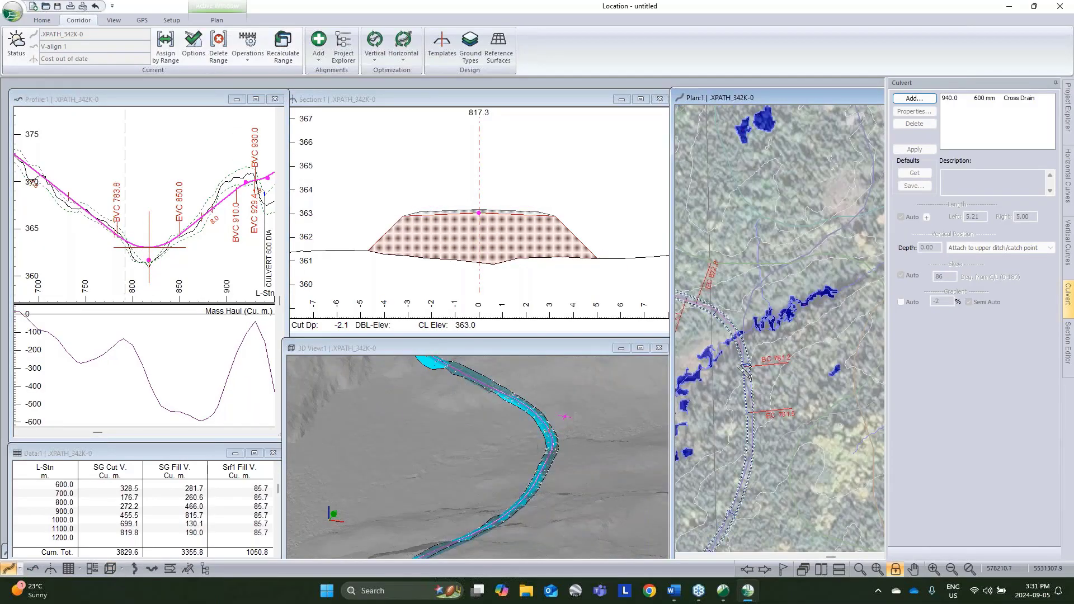
{"action": "right_click", "coordinate": [758, 313]}
{"action": "left_click", "coordinate": [794, 384]}
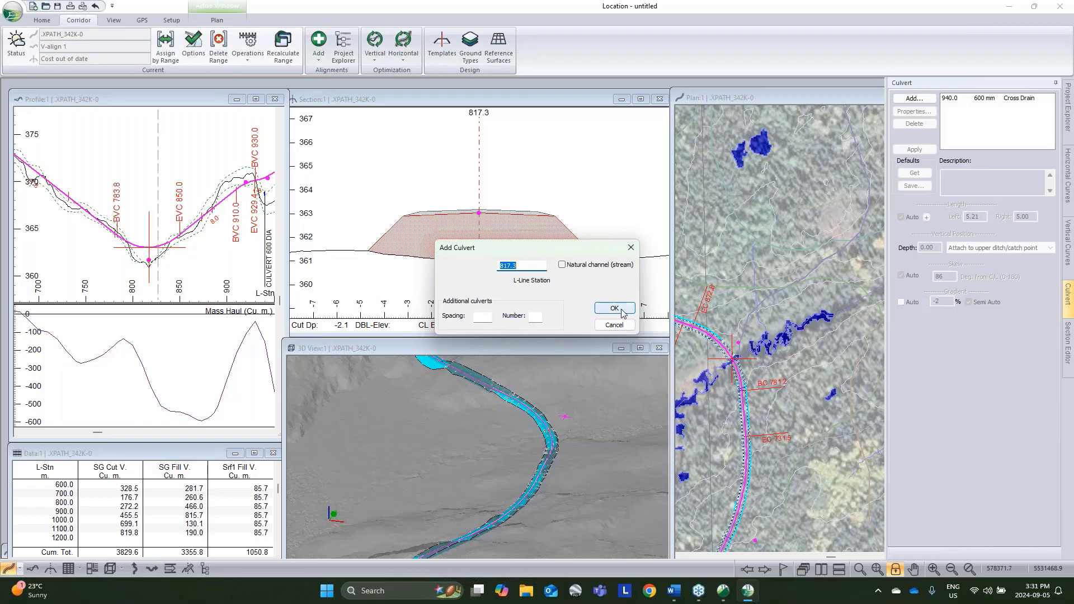
{"action": "left_click", "coordinate": [615, 306]}
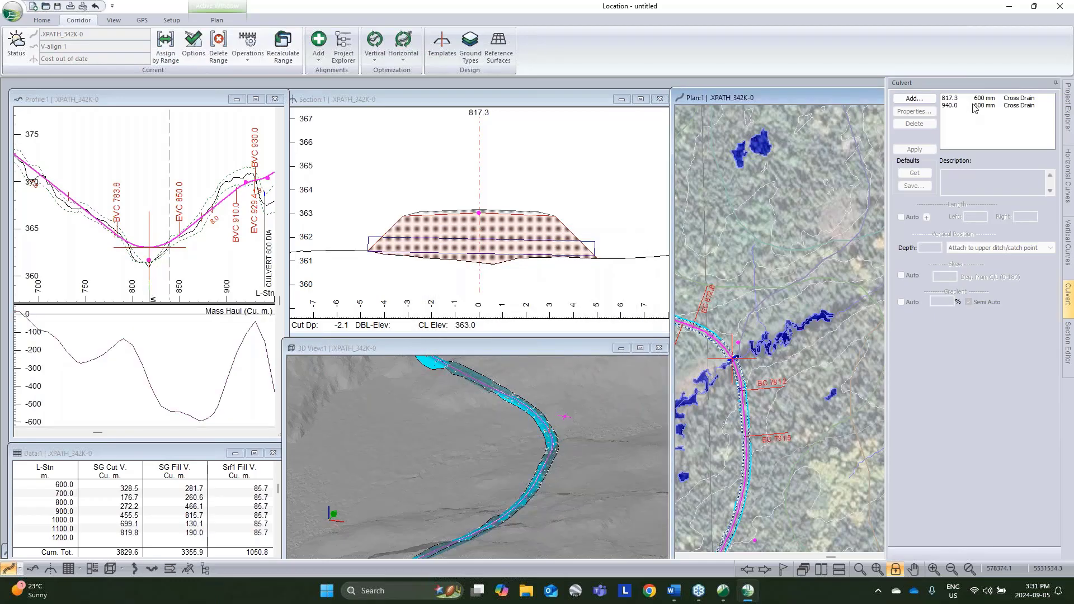
{"action": "double_click", "coordinate": [976, 101]}
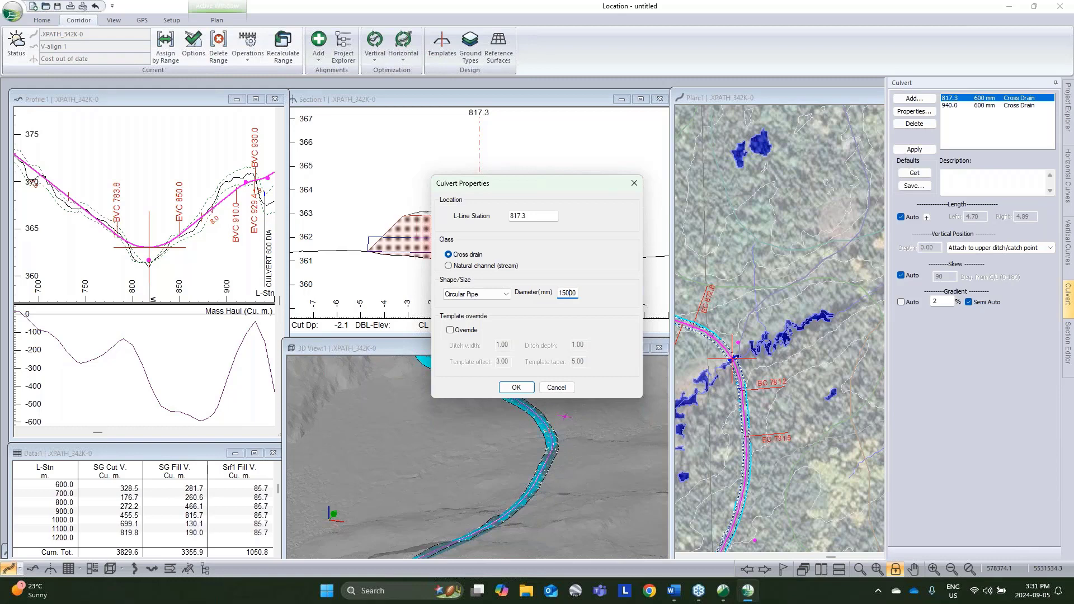
{"action": "left_click", "coordinate": [515, 388]}
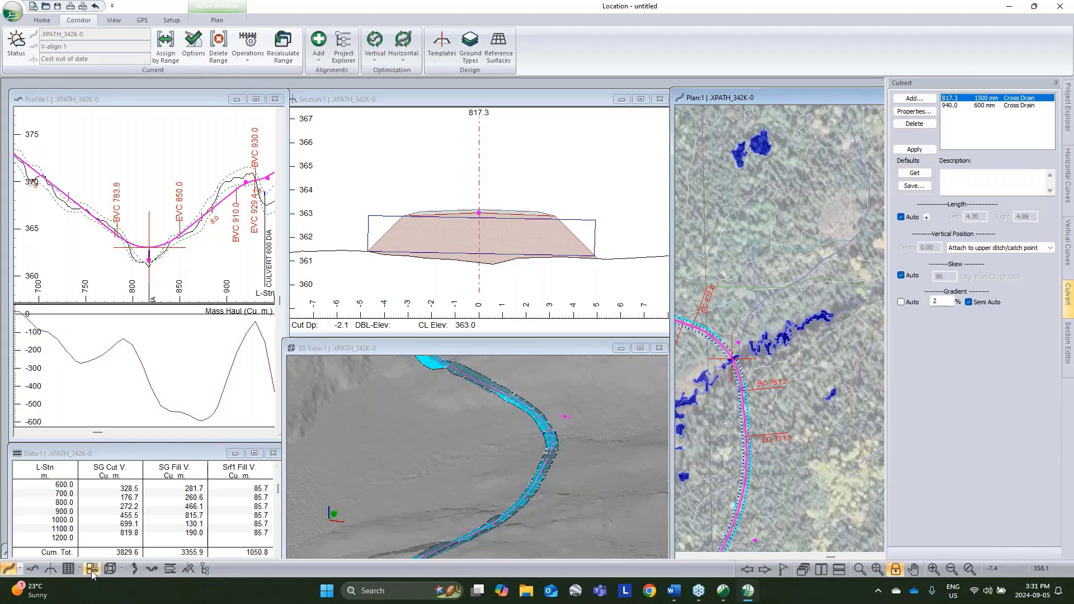
Step: Create a new data window and limit its point types to culvert insertion points, excluding profile and plan points
{"action": "left_click", "coordinate": [69, 568]}
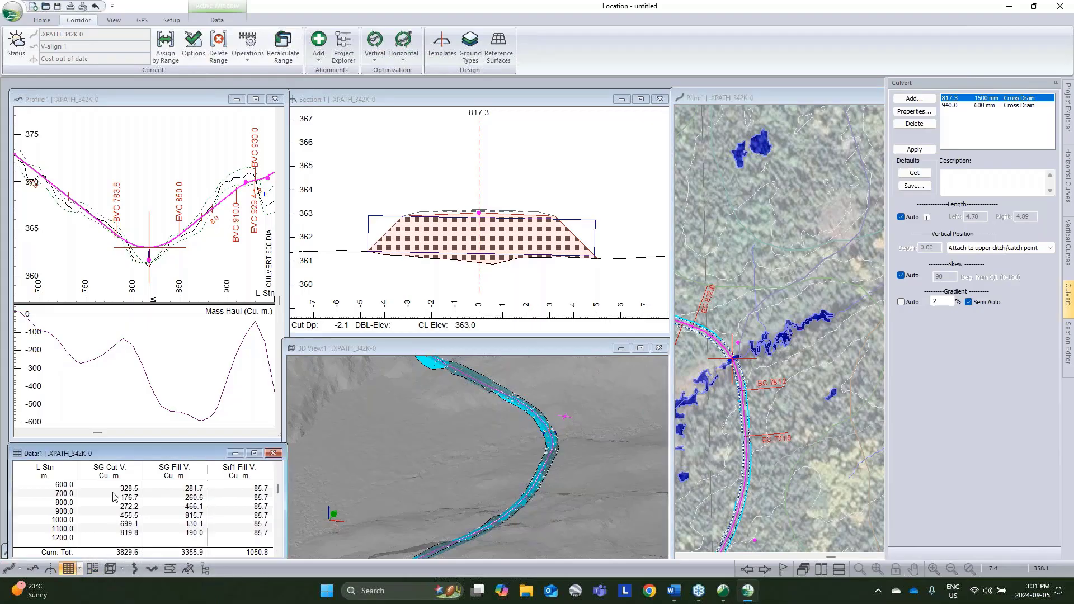
{"action": "left_click", "coordinate": [79, 569]}
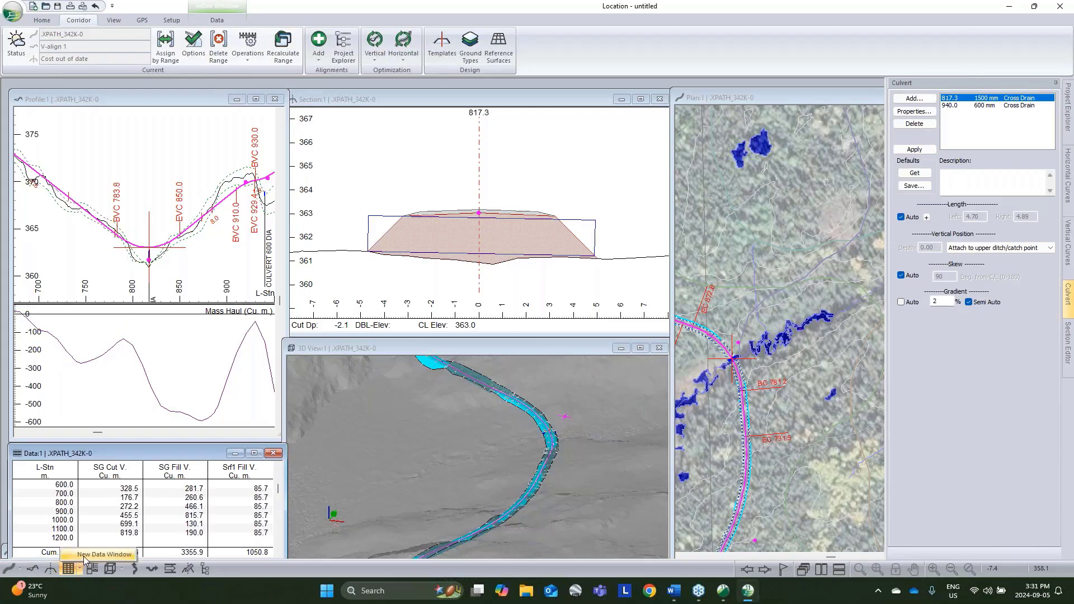
{"action": "left_click", "coordinate": [98, 554]}
{"action": "right_click", "coordinate": [516, 265]}
{"action": "left_click", "coordinate": [554, 284]}
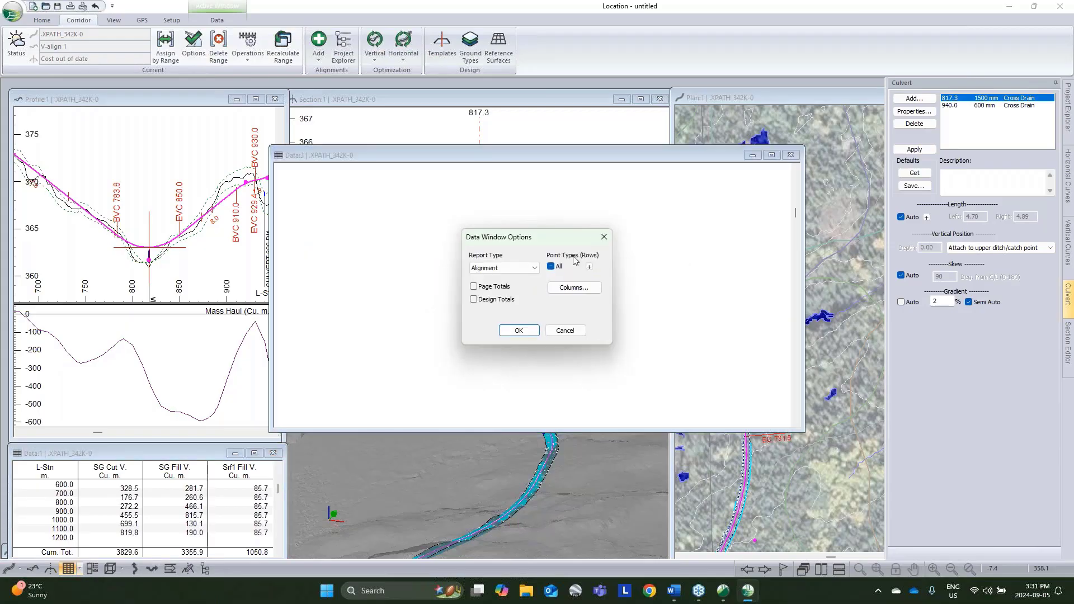
{"action": "left_click", "coordinate": [590, 267]}
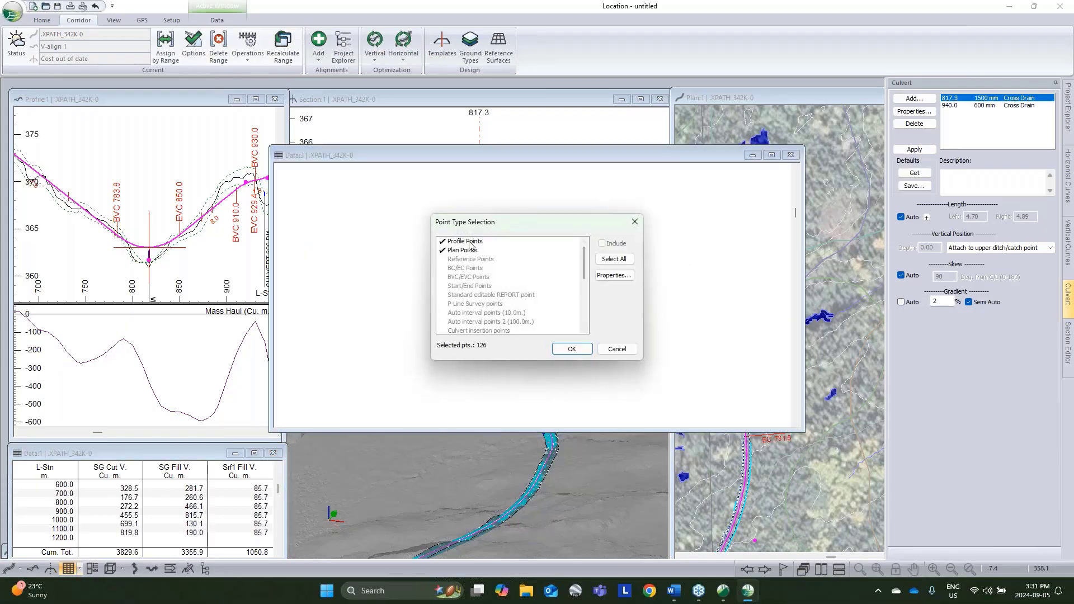
{"action": "left_click", "coordinate": [469, 242]}
{"action": "left_click", "coordinate": [470, 250]}
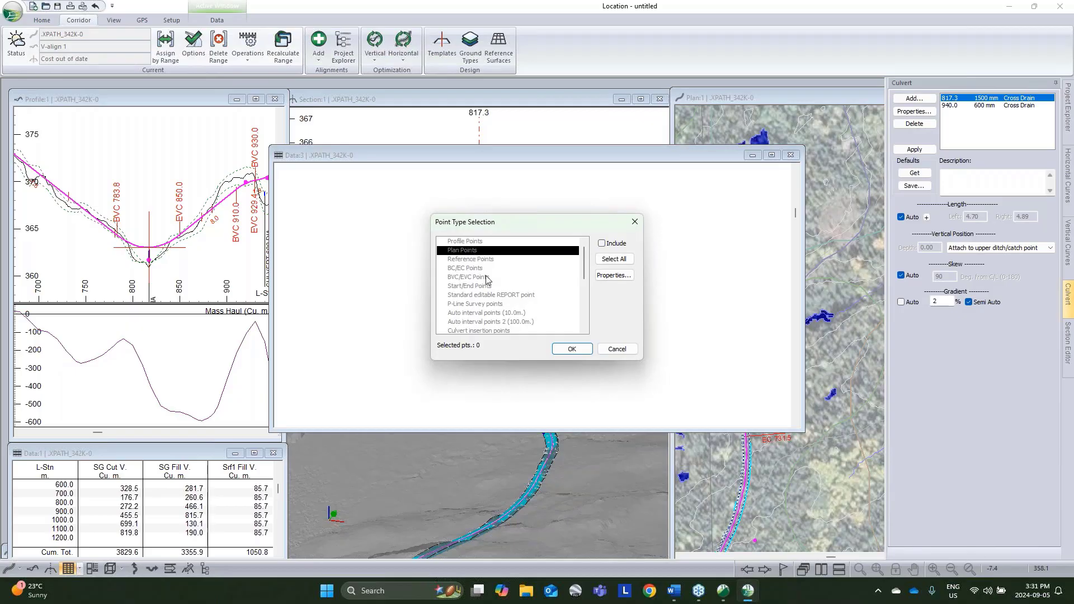
{"action": "left_click", "coordinate": [484, 331]}
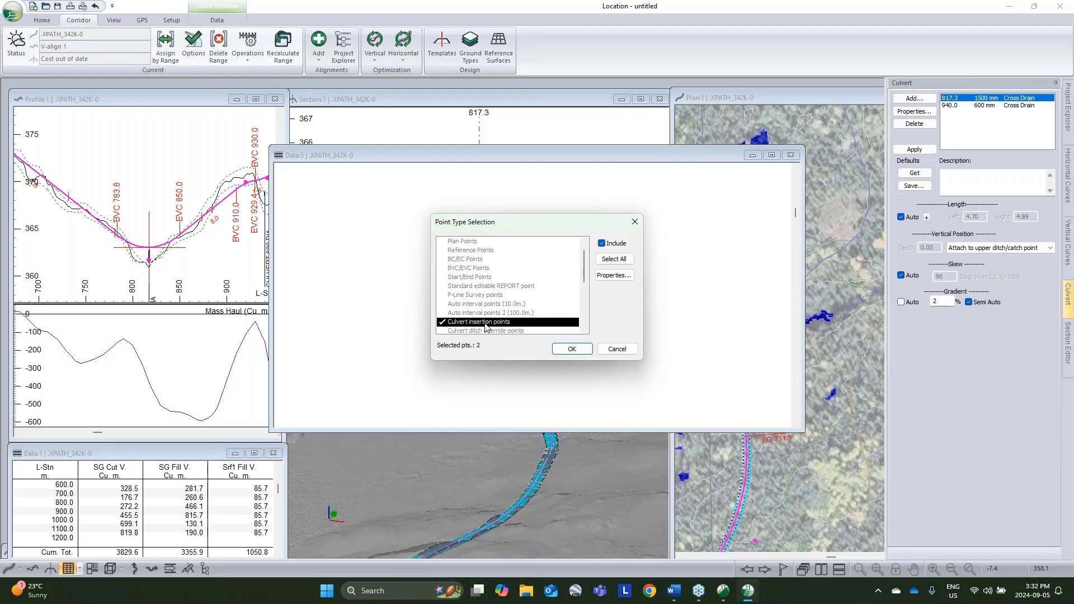
{"action": "left_click", "coordinate": [572, 348]}
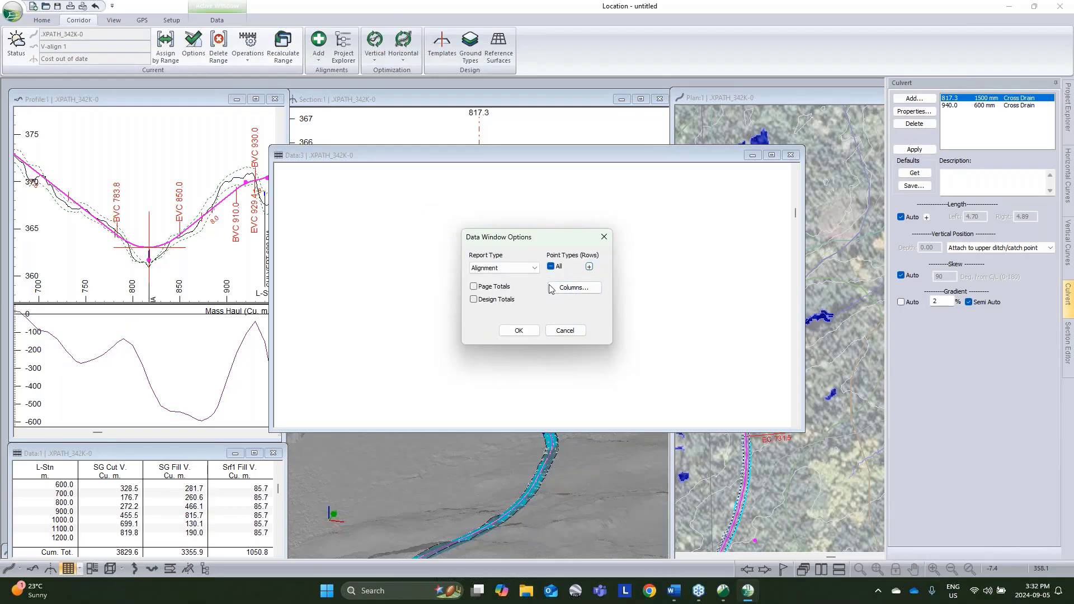
Step: Give the new data window the columns L-Stn, Cul DIA and Cul Len, and minimize the resulting culvert table
{"action": "left_click", "coordinate": [551, 288]}
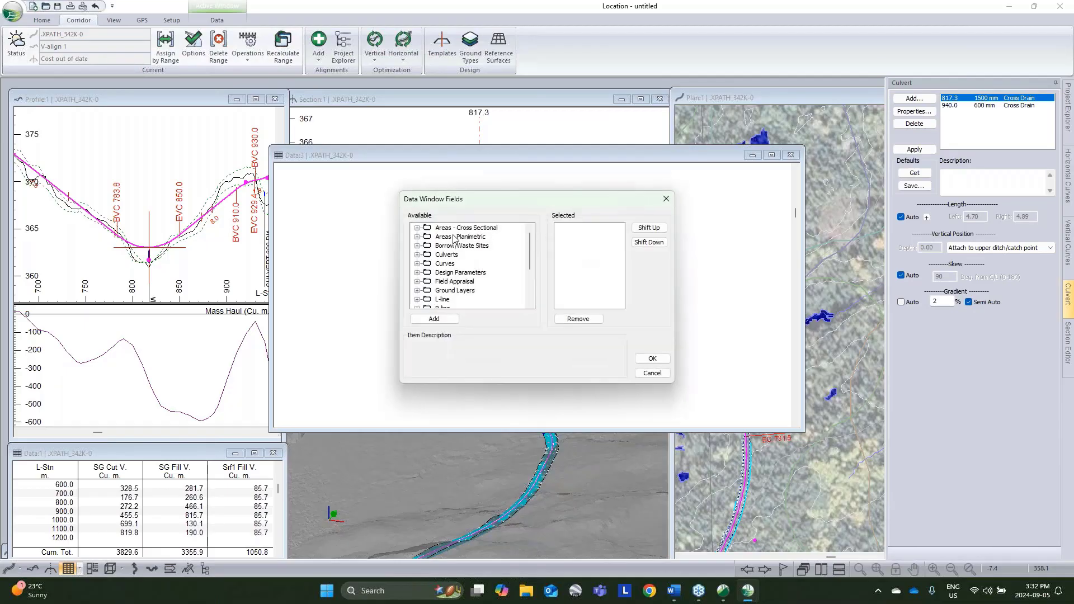
{"action": "double_click", "coordinate": [442, 299]}
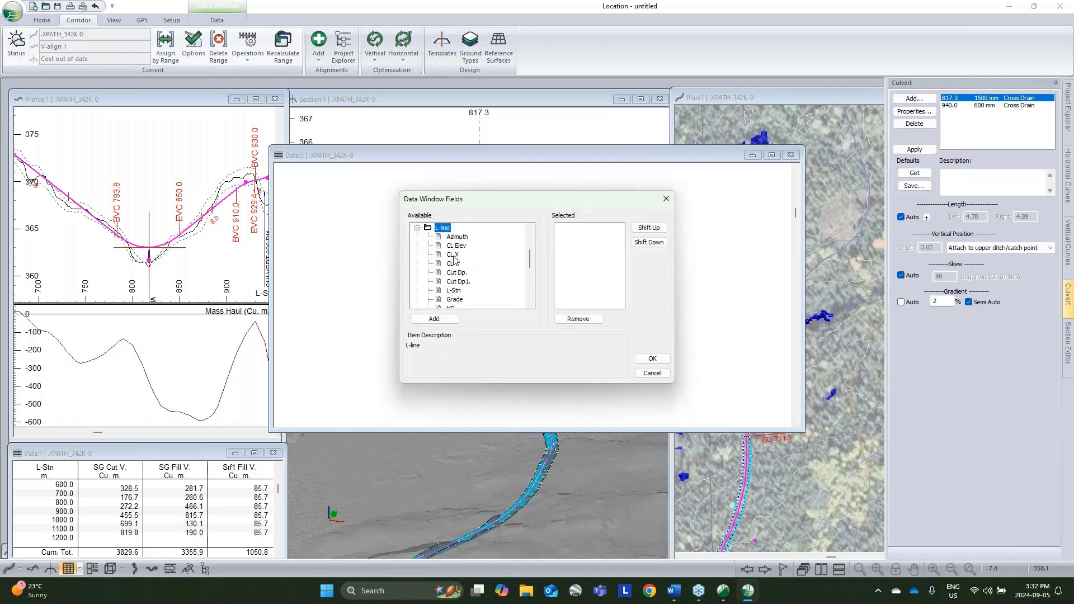
{"action": "double_click", "coordinate": [451, 290]}
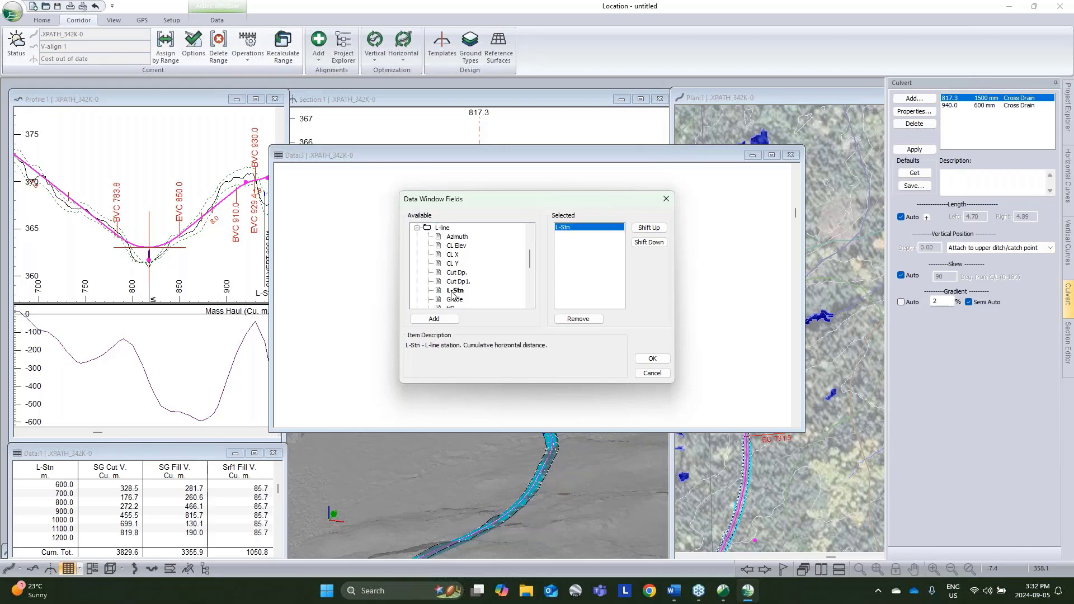
{"action": "scroll", "coordinate": [447, 260], "scroll_direction": "up", "scroll_amount": 1}
{"action": "scroll", "coordinate": [449, 280], "scroll_direction": "down", "scroll_amount": 4}
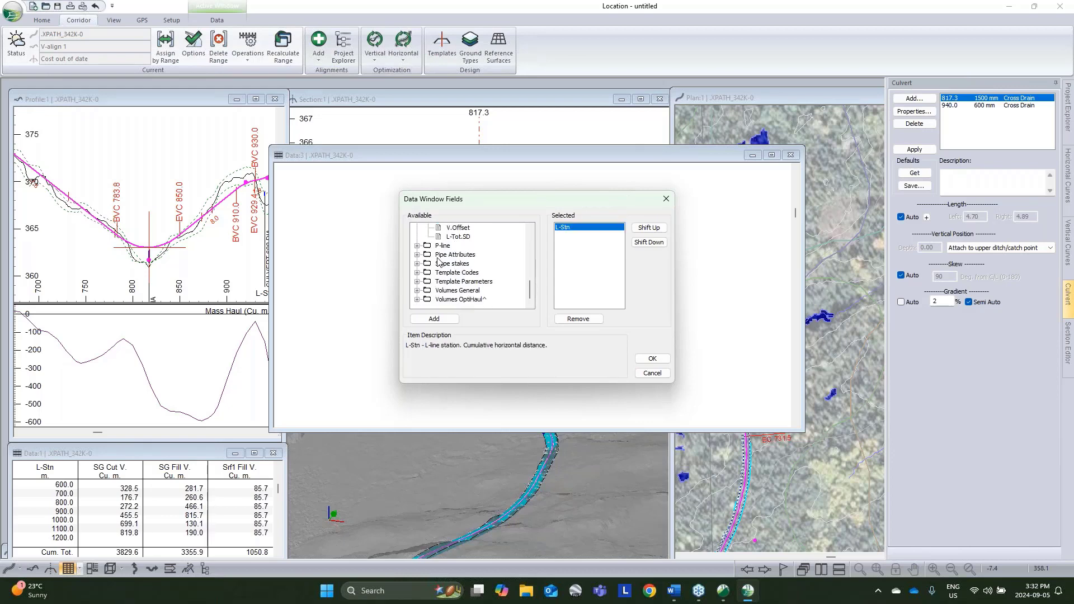
{"action": "scroll", "coordinate": [440, 261], "scroll_direction": "up", "scroll_amount": 5}
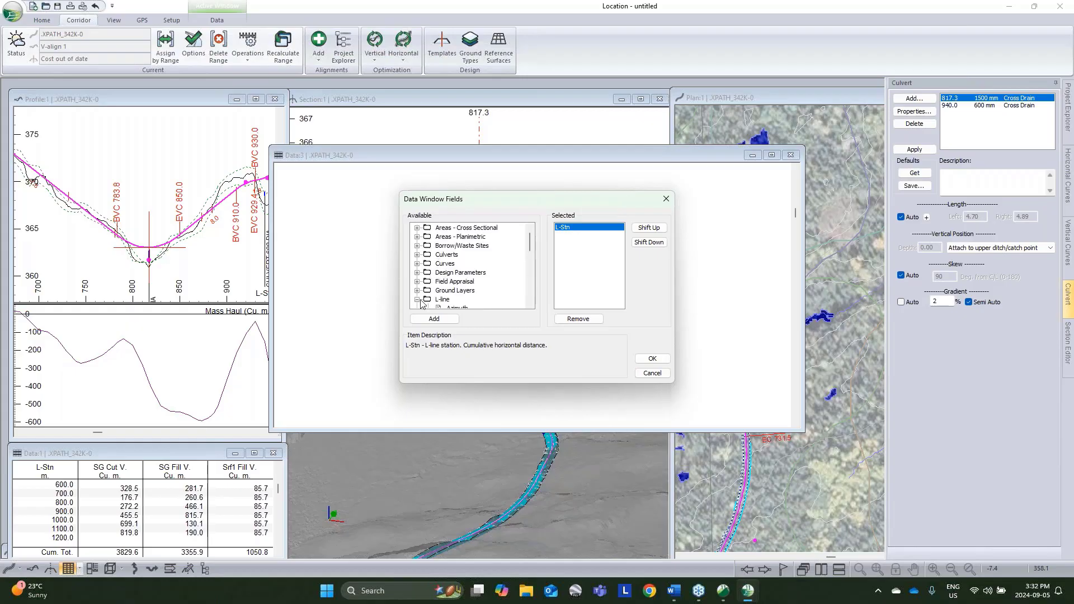
{"action": "left_click", "coordinate": [417, 255]}
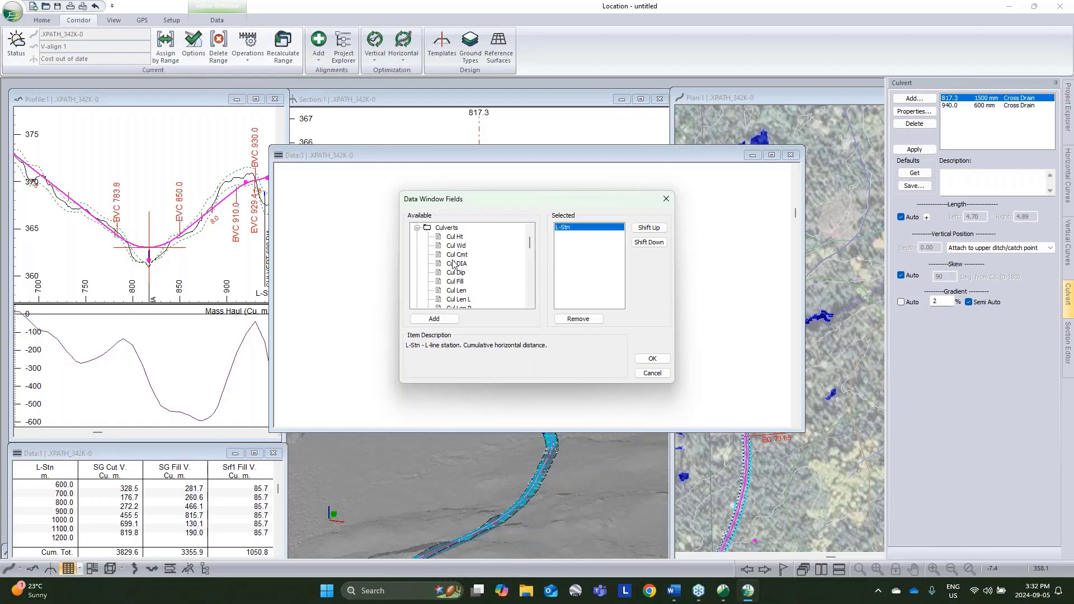
{"action": "double_click", "coordinate": [462, 264]}
{"action": "double_click", "coordinate": [460, 291]}
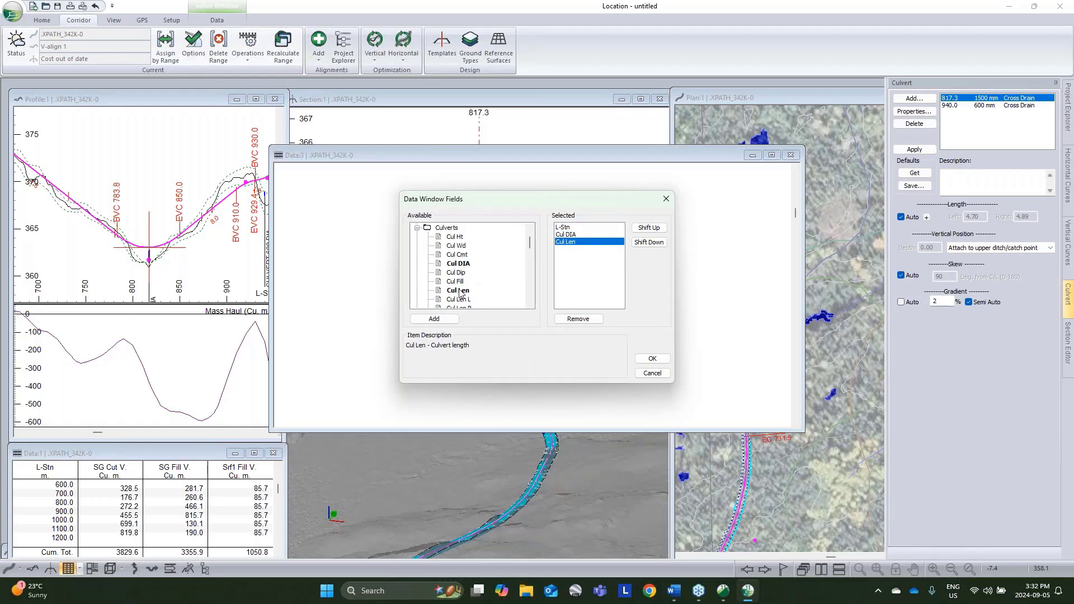
{"action": "left_click", "coordinate": [662, 359]}
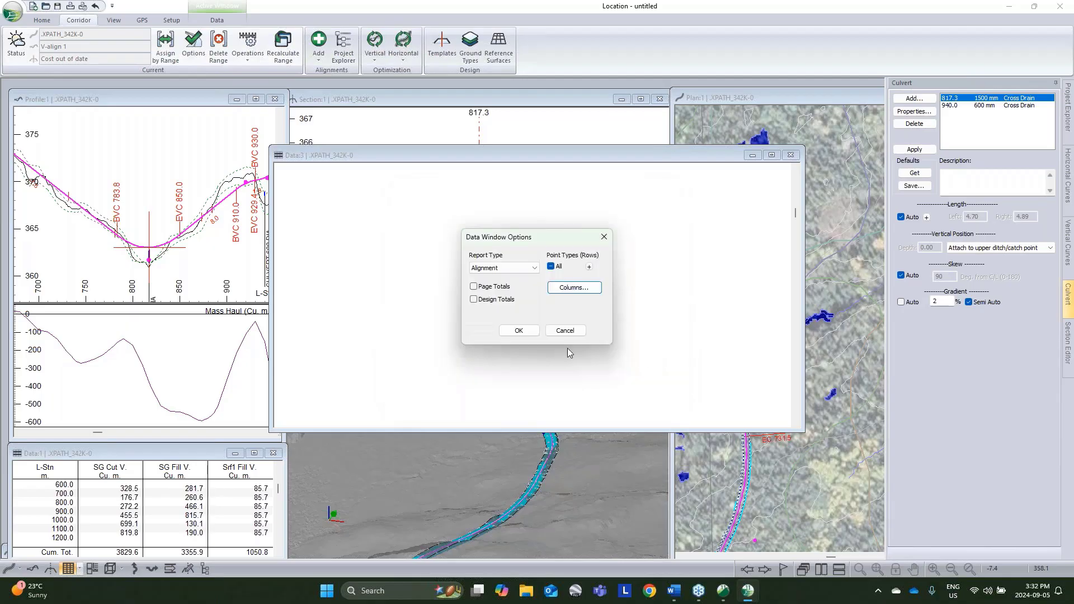
{"action": "left_click", "coordinate": [518, 331]}
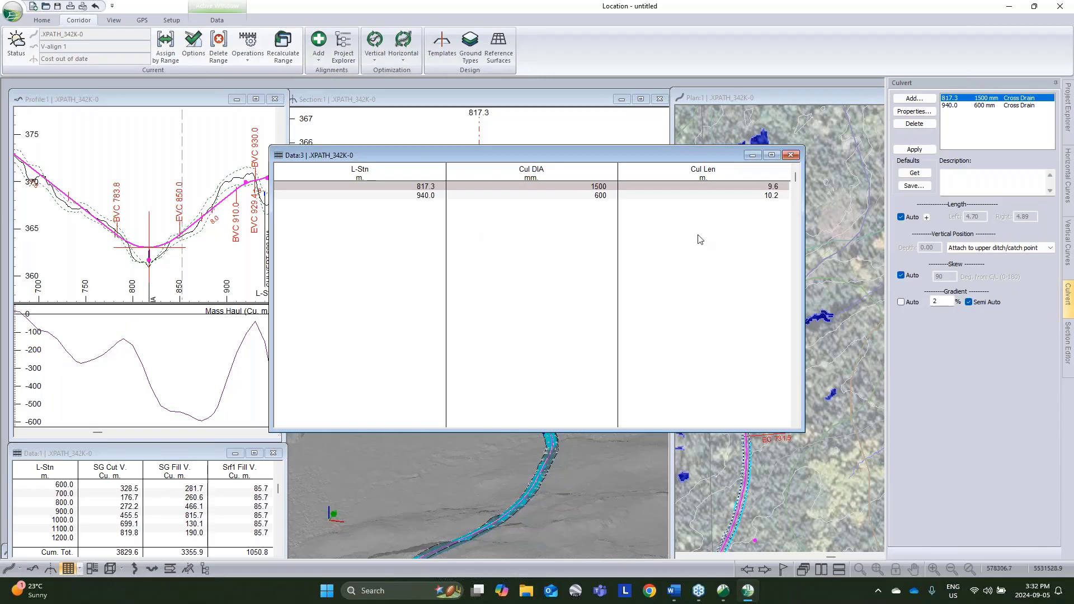
{"action": "left_click", "coordinate": [753, 155]}
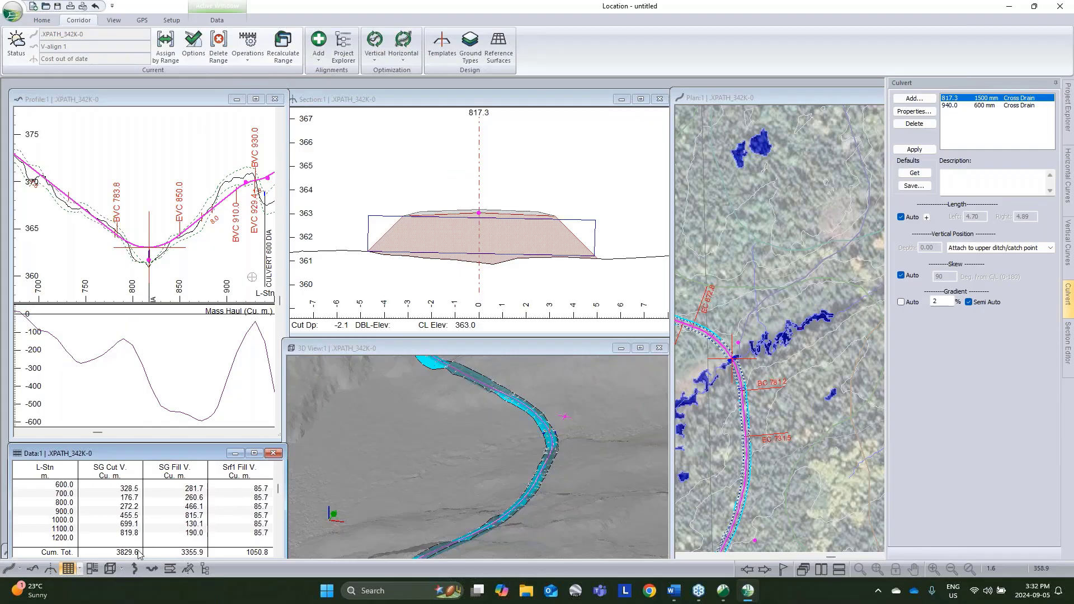
Step: Examine the whole road alignment and the surrounding terrain in the plan and 3D views
{"action": "scroll", "coordinate": [727, 362], "scroll_direction": "down", "scroll_amount": 2}
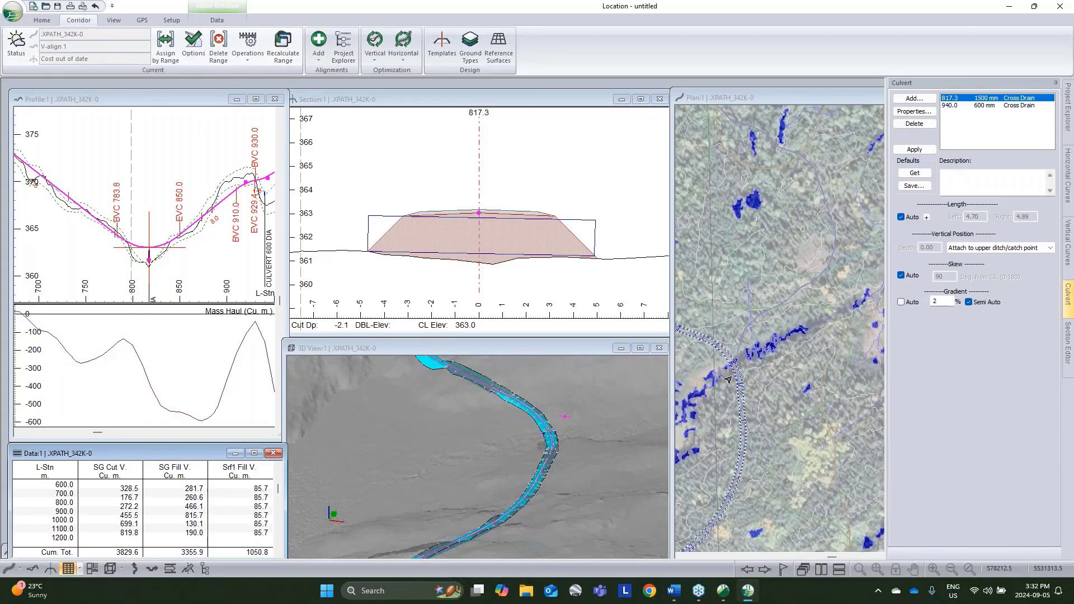
{"action": "middle_click_drag", "start_coordinate": [737, 397], "coordinate": [797, 391]}
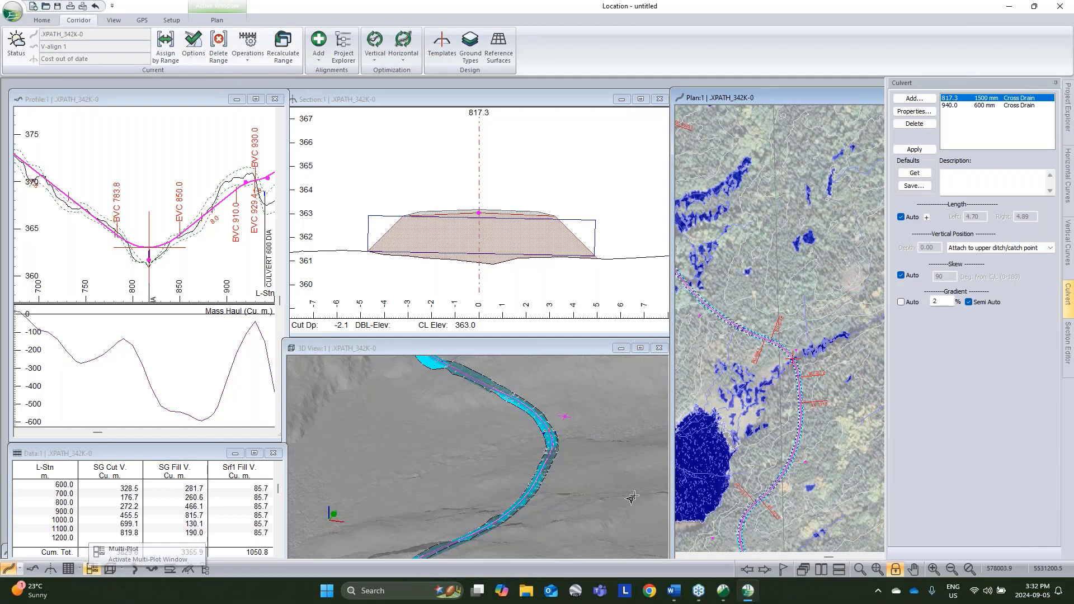
{"action": "scroll", "coordinate": [526, 514], "scroll_direction": "down", "scroll_amount": 5}
{"action": "middle_click_drag", "start_coordinate": [526, 514], "coordinate": [542, 458]}
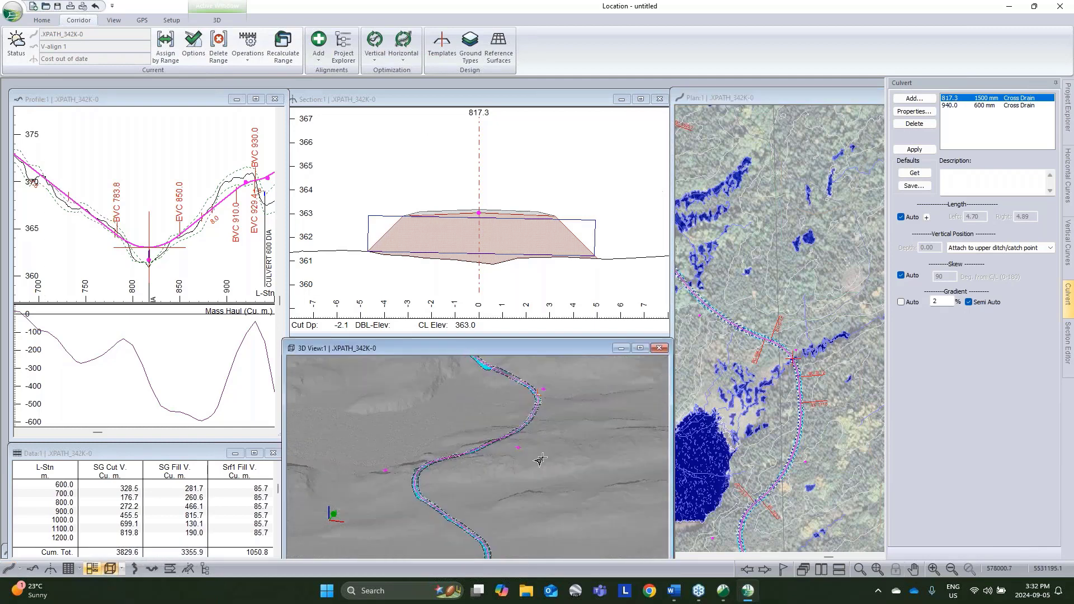
{"action": "middle_click_drag", "start_coordinate": [534, 531], "coordinate": [543, 468]}
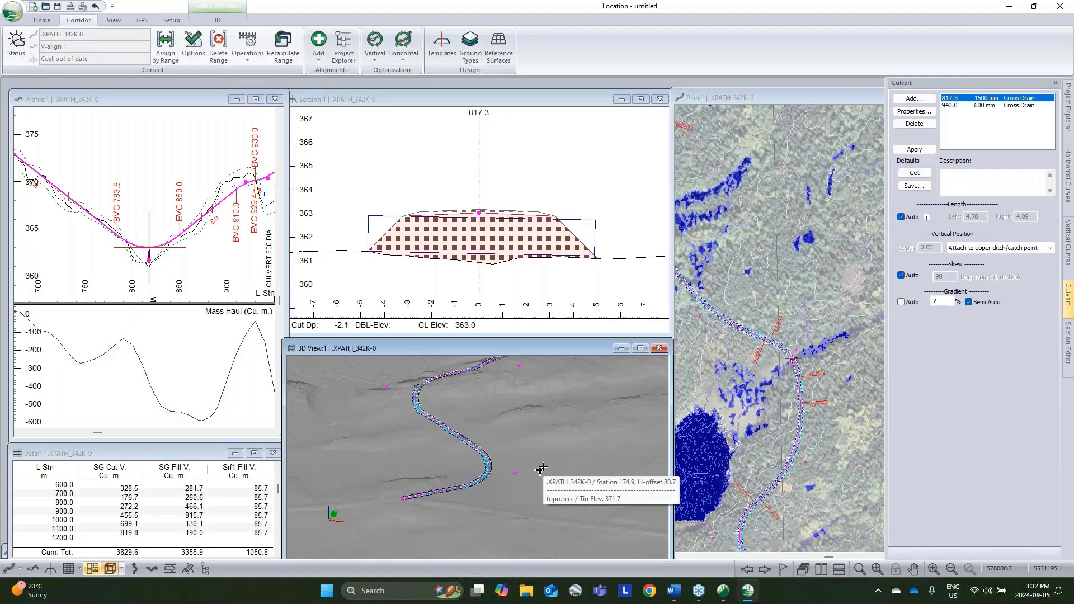
{"action": "scroll", "coordinate": [820, 410], "scroll_direction": "down", "scroll_amount": 3}
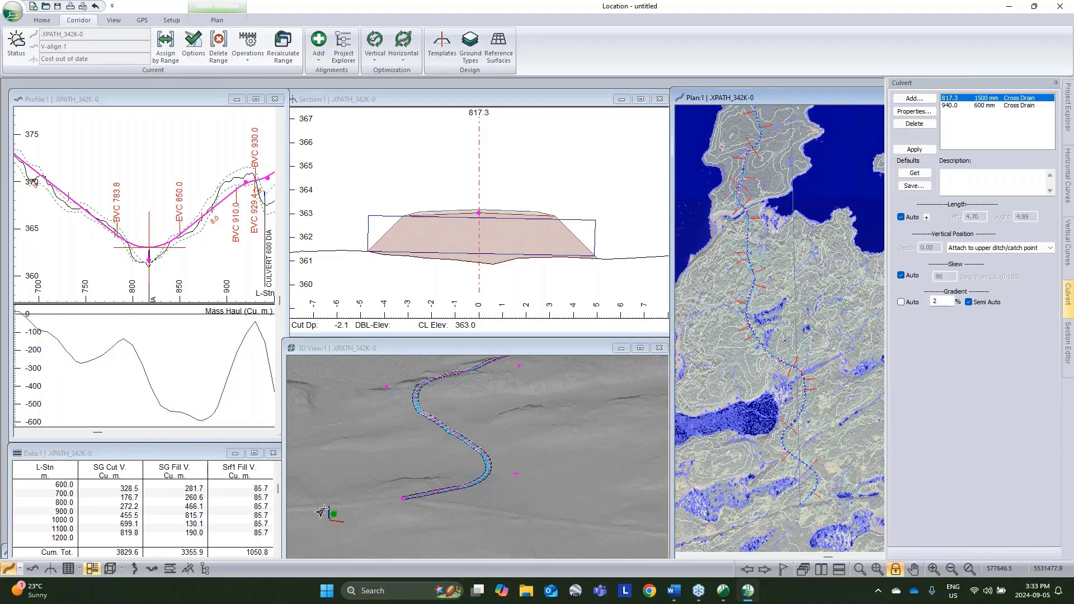
Step: Open the multi-plot sheet layout and set its page size to Size D
{"action": "left_click", "coordinate": [94, 569]}
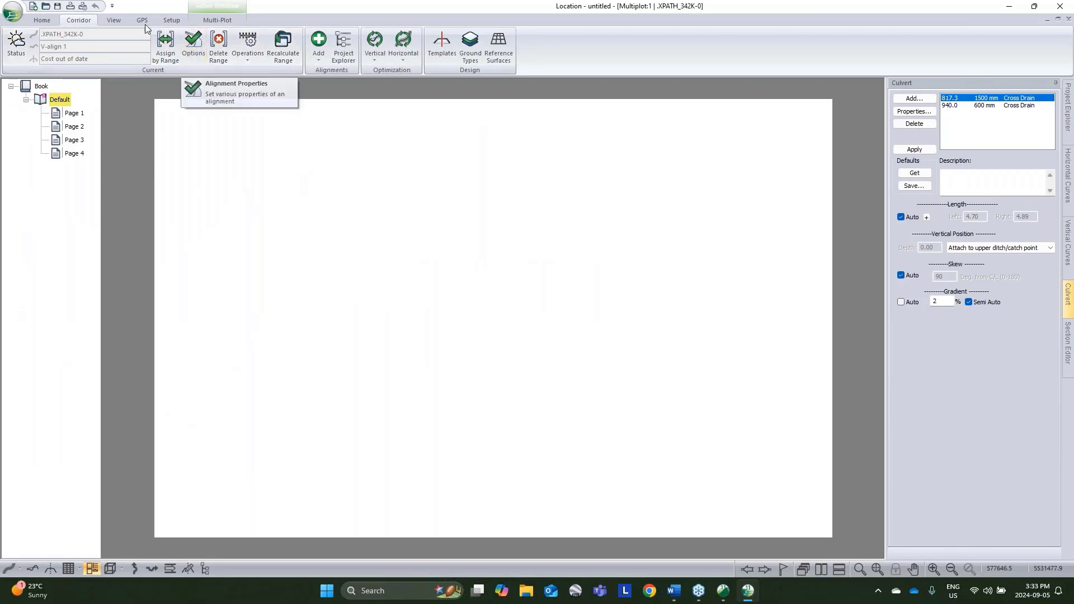
{"action": "left_click", "coordinate": [214, 19]}
{"action": "left_click", "coordinate": [17, 50]}
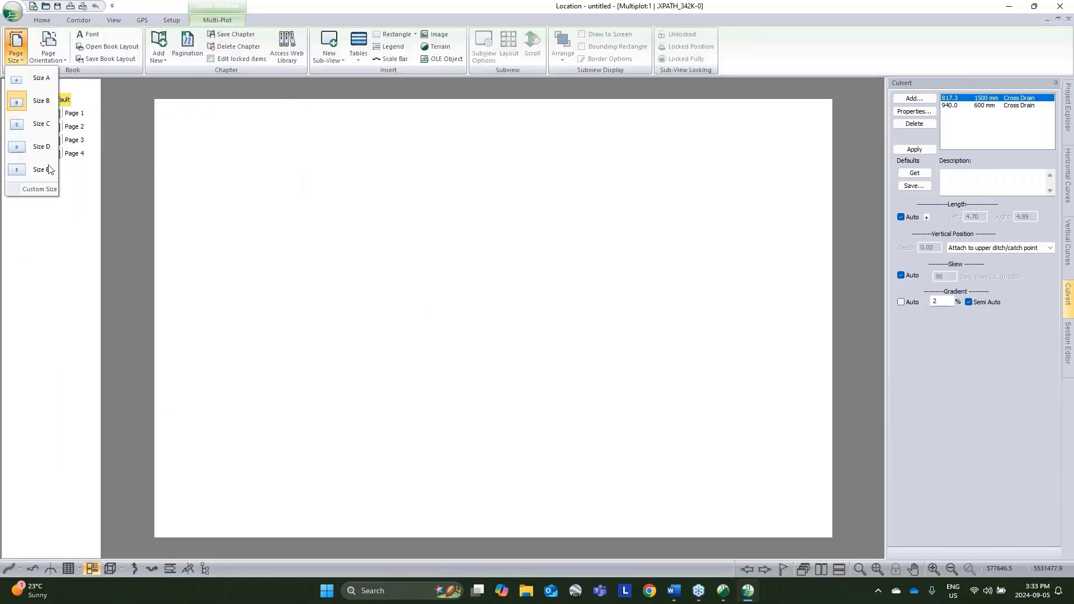
{"action": "left_click", "coordinate": [39, 146]}
Step: Add the D_Size_Plan_Profile-3 chapter from the web library to the book and delete the Default chapter
{"action": "left_click", "coordinate": [286, 48]}
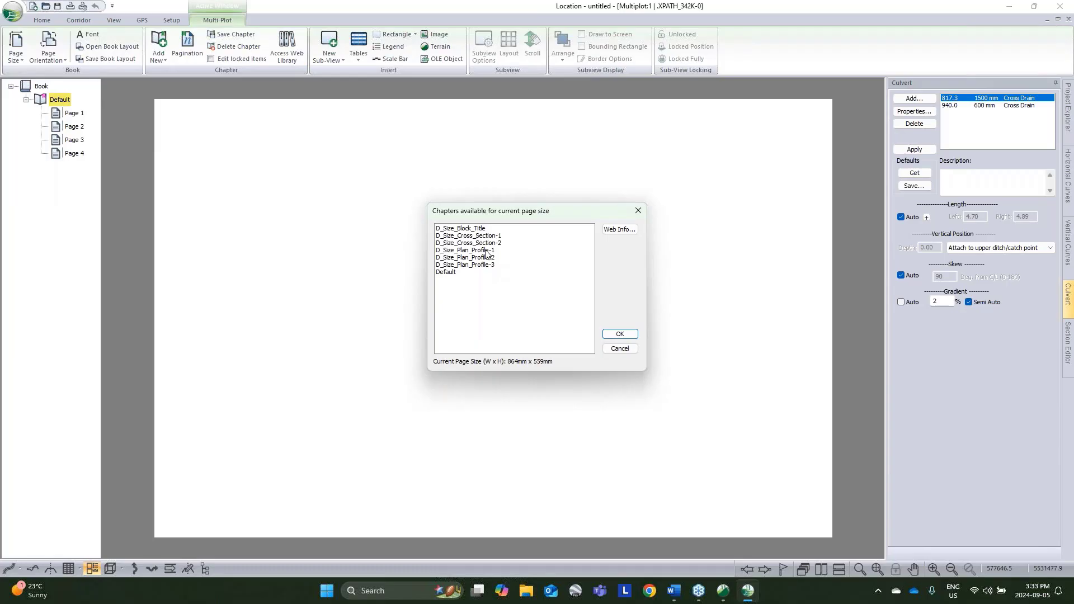
{"action": "left_click", "coordinate": [487, 265]}
{"action": "left_click", "coordinate": [619, 335]}
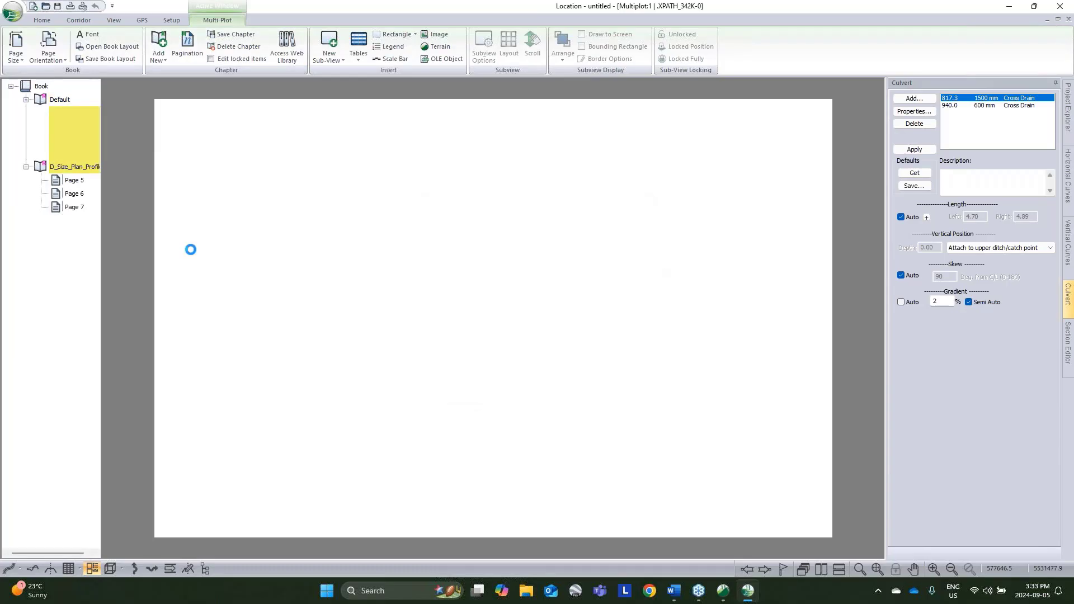
{"action": "right_click", "coordinate": [60, 100]}
{"action": "left_click", "coordinate": [95, 106]}
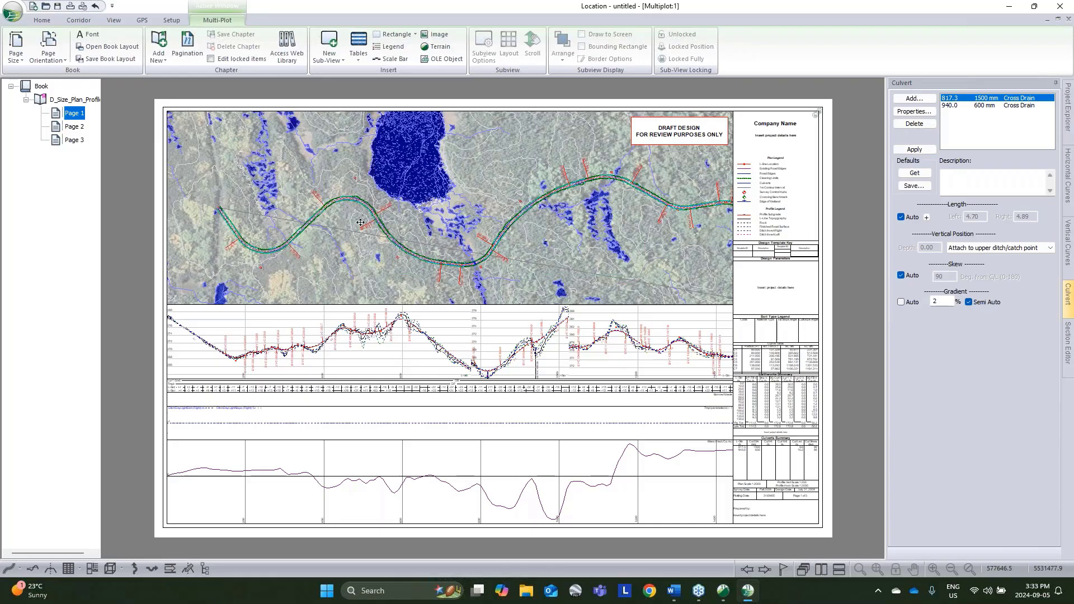
Step: Add the D_Size_Cross_Section-1 chapter from the web library to the book
{"action": "left_click", "coordinate": [288, 48]}
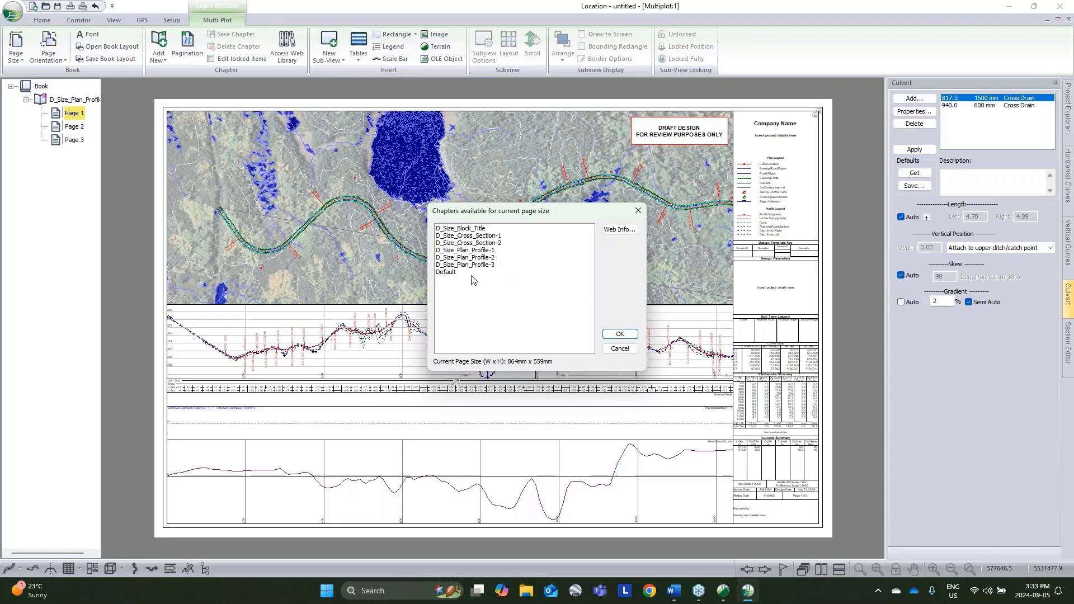
{"action": "left_click", "coordinate": [477, 236]}
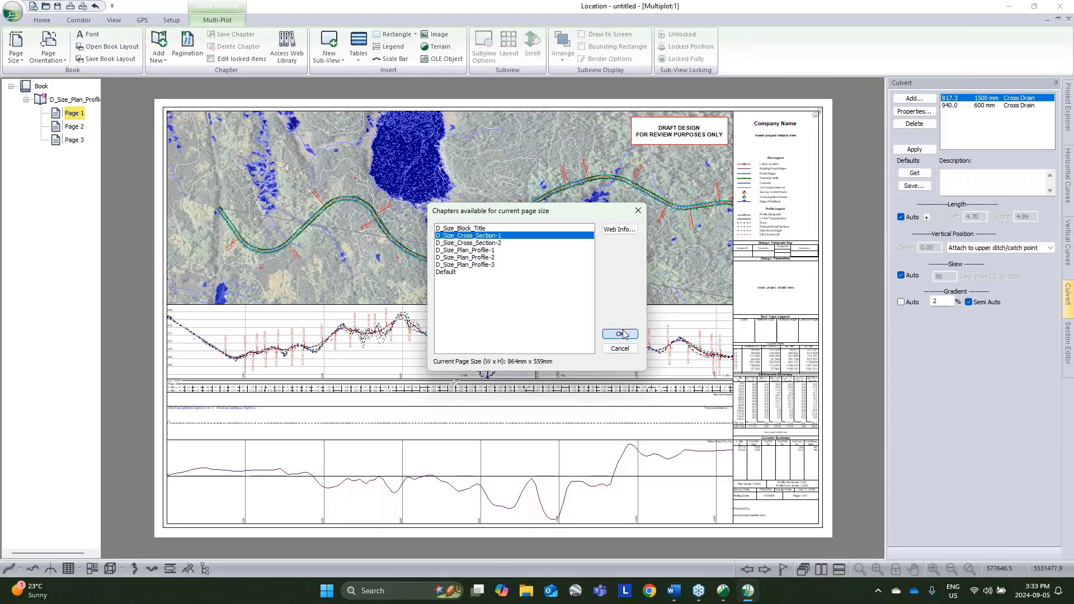
{"action": "left_click", "coordinate": [619, 334]}
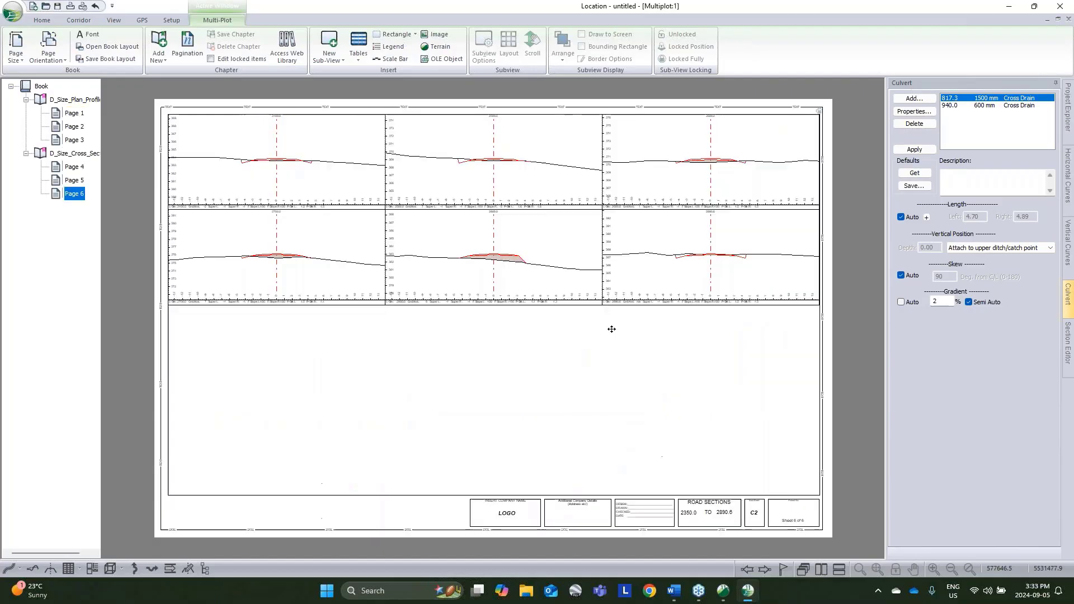
{"action": "double_click", "coordinate": [425, 252]}
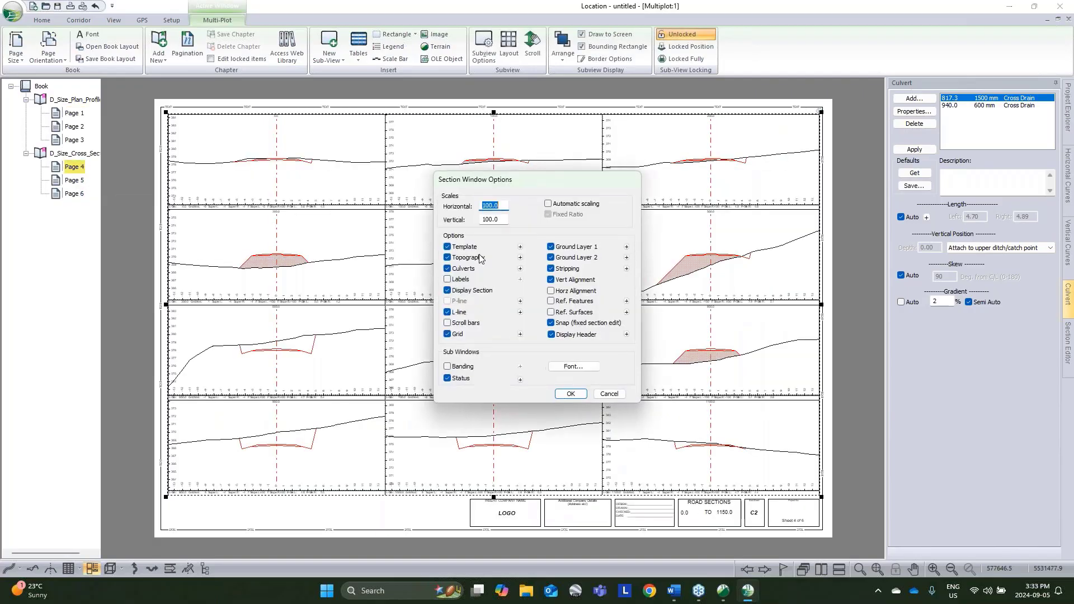
{"action": "left_click", "coordinate": [608, 393]}
{"action": "left_click", "coordinate": [532, 53]}
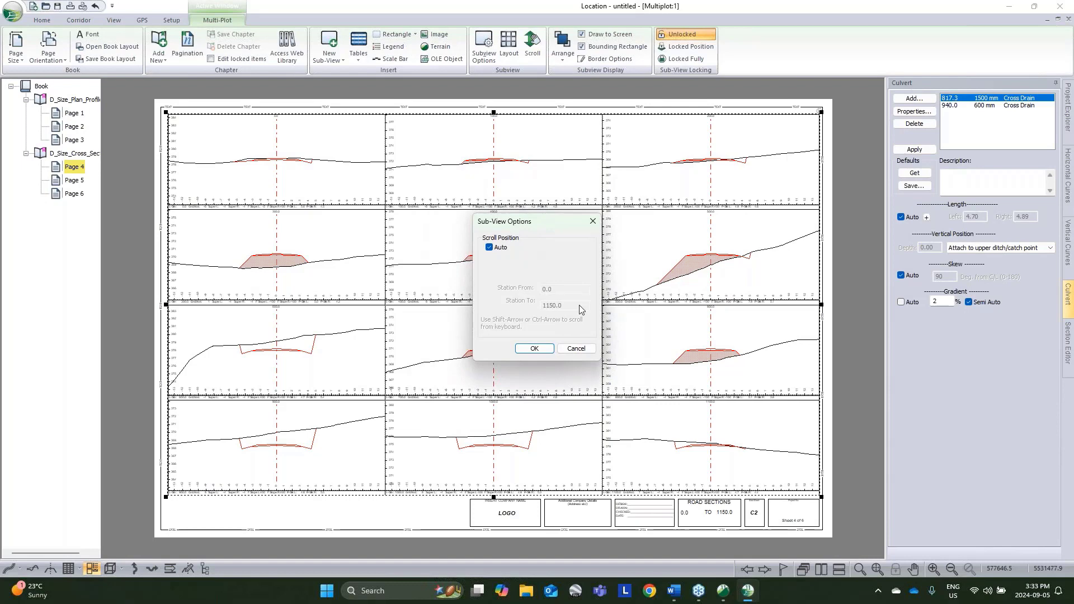
{"action": "left_click", "coordinate": [576, 348]}
Step: Plot the cross sections at the 10.0 m auto interval points instead of the 100.0 m ones and check the section pages
{"action": "left_click", "coordinate": [508, 50]}
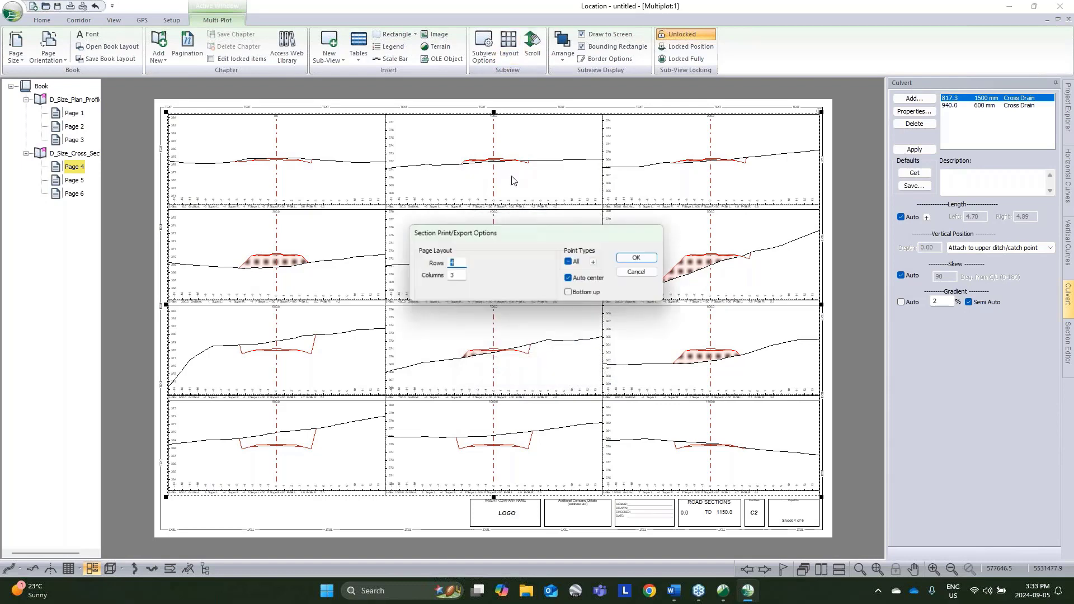
{"action": "left_click", "coordinate": [593, 262]}
{"action": "double_click", "coordinate": [505, 300]}
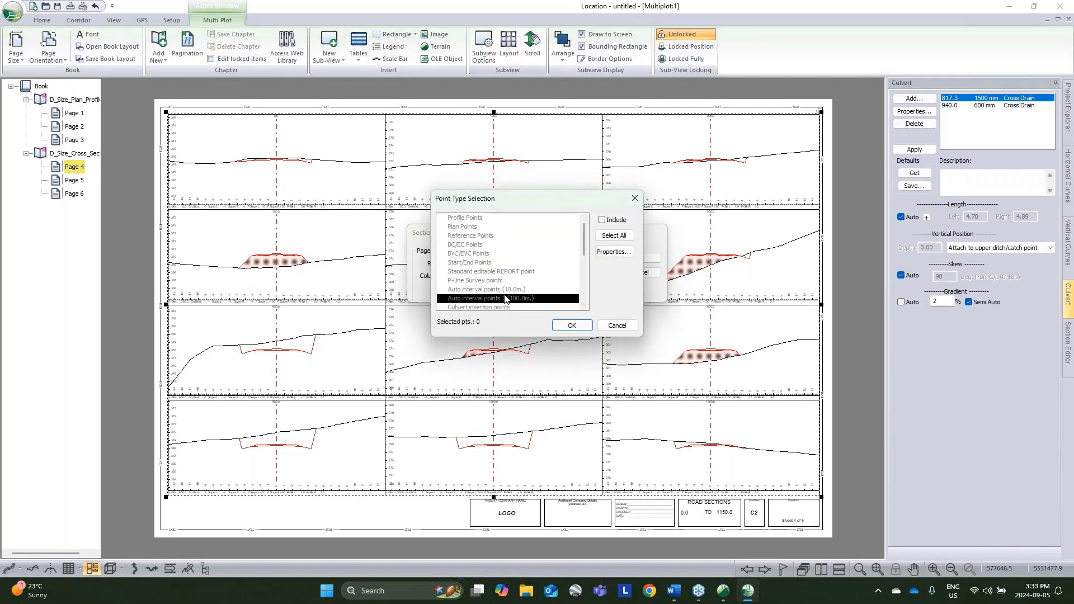
{"action": "double_click", "coordinate": [505, 291]}
{"action": "scroll", "coordinate": [499, 289], "scroll_direction": "down", "scroll_amount": 1}
{"action": "left_click", "coordinate": [500, 281]}
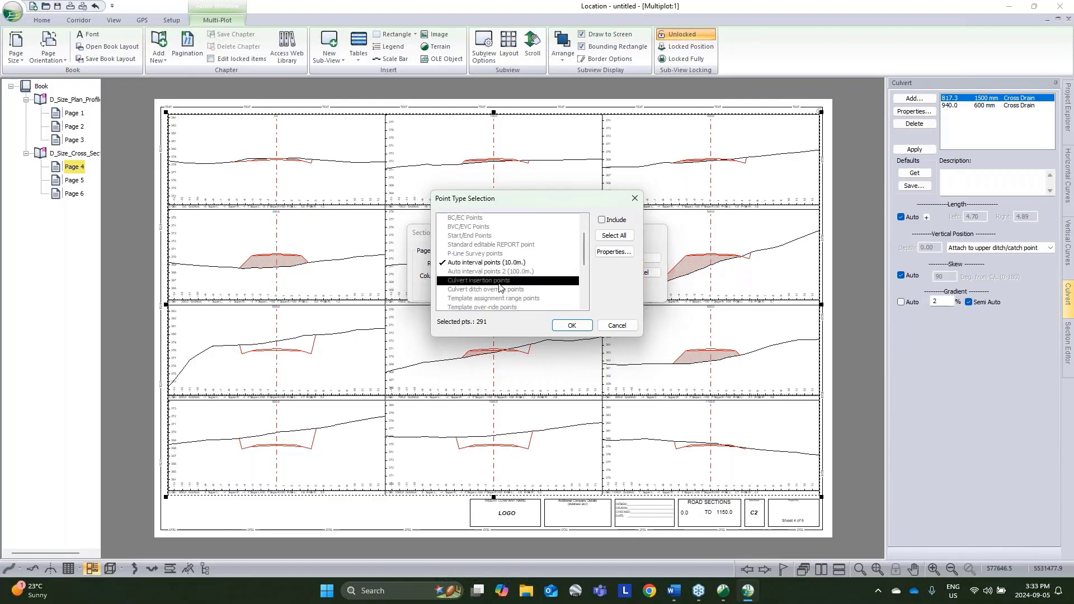
{"action": "left_click", "coordinate": [572, 325]}
{"action": "left_click", "coordinate": [639, 258]}
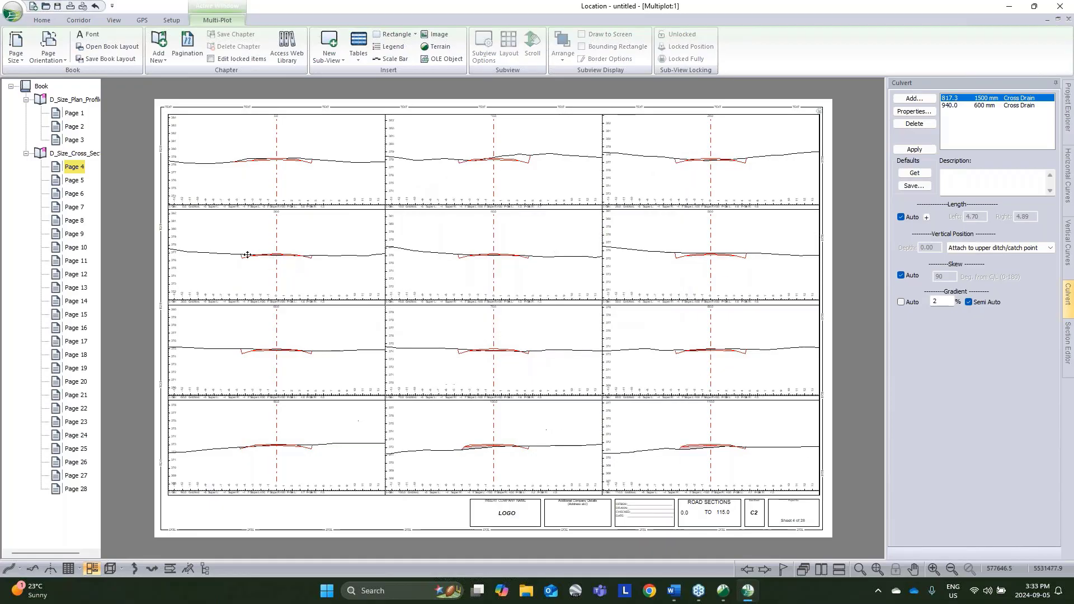
{"action": "left_click", "coordinate": [75, 221]}
{"action": "left_click", "coordinate": [77, 261]}
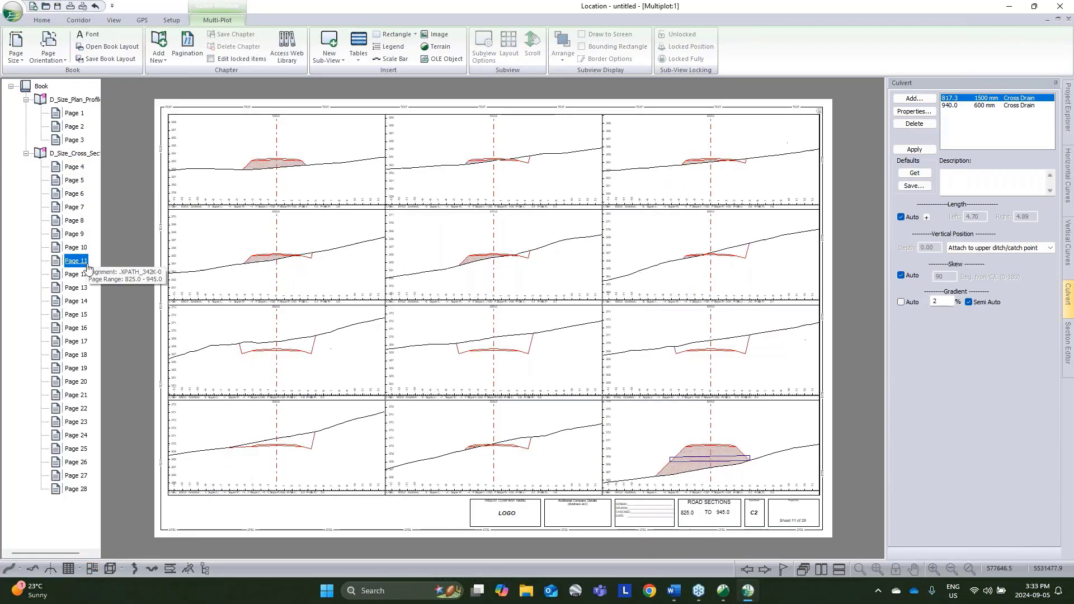
Step: Turn on cut/fill shading by section zones with a thickness of 5 mm in the plan view of the plan-profile sheet
{"action": "left_click", "coordinate": [82, 101]}
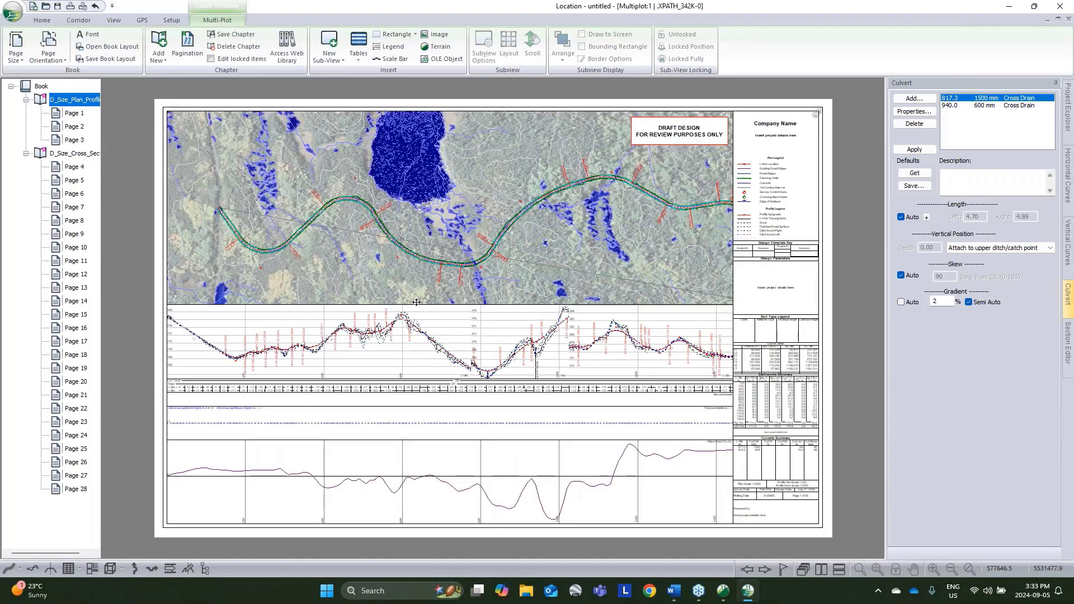
{"action": "scroll", "coordinate": [522, 270], "scroll_direction": "up", "scroll_amount": 4}
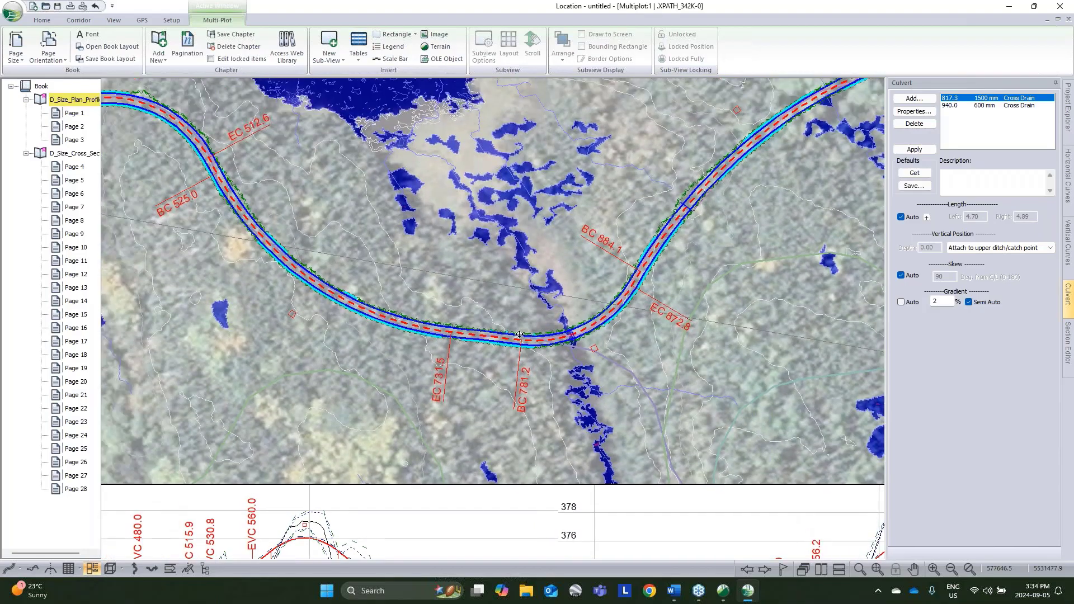
{"action": "middle_click_drag", "start_coordinate": [519, 334], "coordinate": [532, 348]}
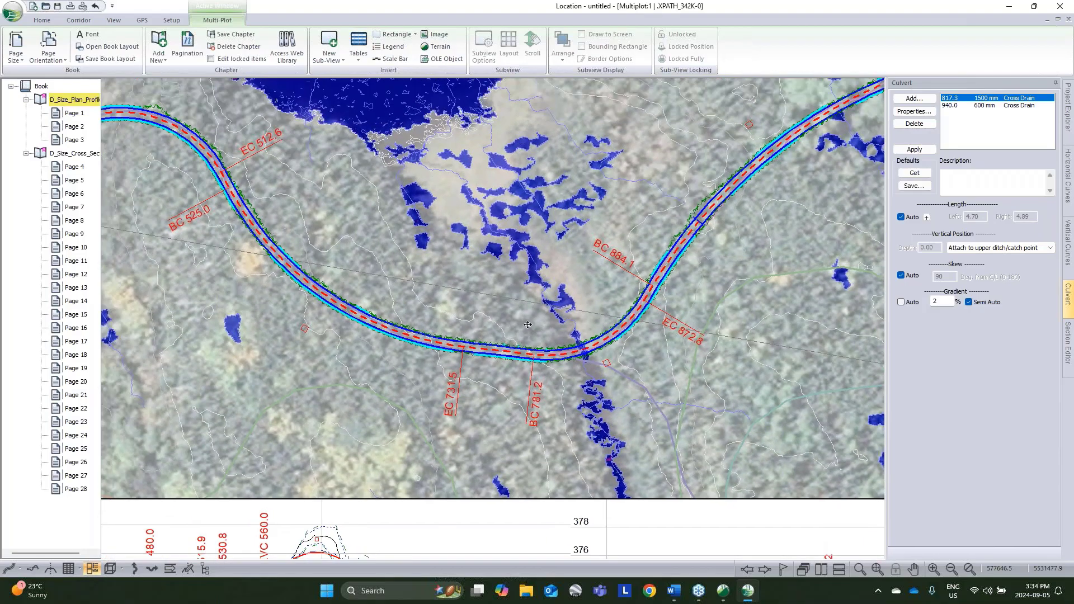
{"action": "double_click", "coordinate": [527, 324]}
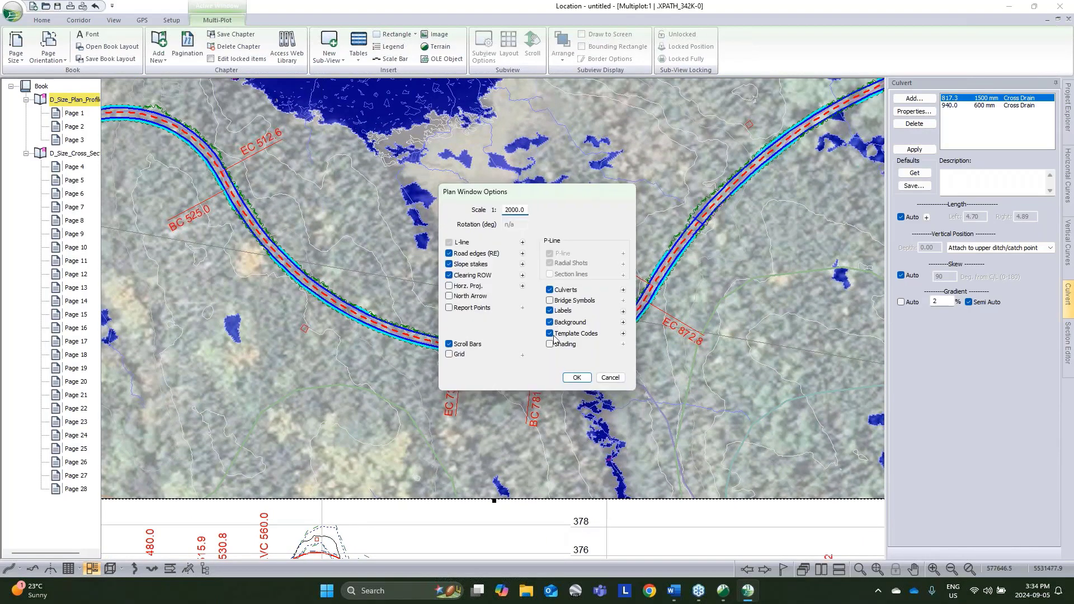
{"action": "left_click", "coordinate": [549, 344]}
{"action": "left_click", "coordinate": [623, 344]}
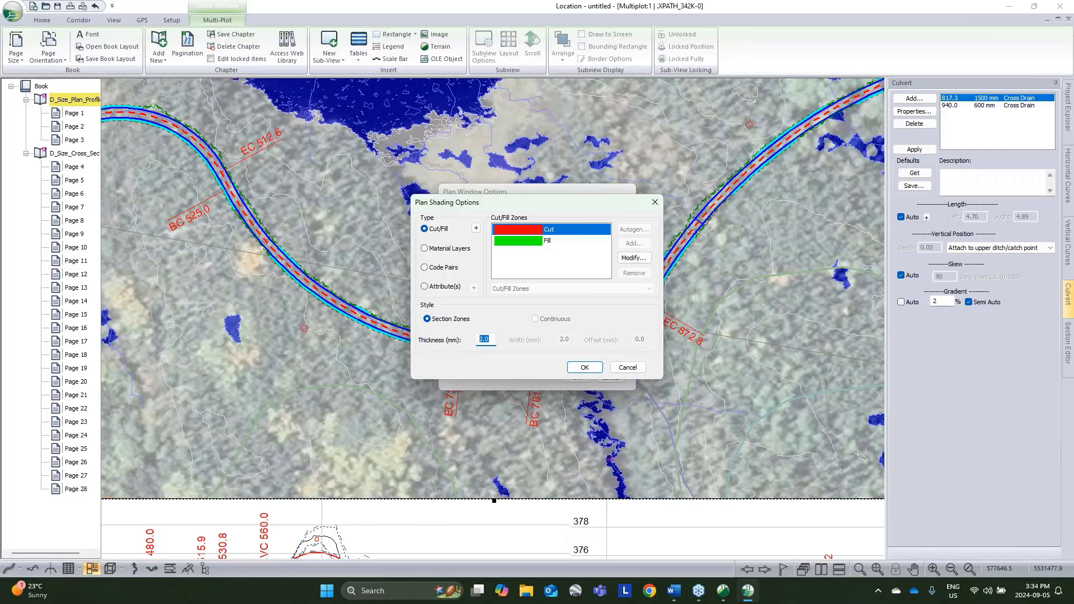
{"action": "type", "text": "5"}
{"action": "left_click", "coordinate": [591, 370]}
{"action": "left_click", "coordinate": [578, 377]}
Step: Examine the cut and fill shading along the road in the plan view together with the profile below it
{"action": "middle_click_drag", "start_coordinate": [234, 215], "coordinate": [414, 234]}
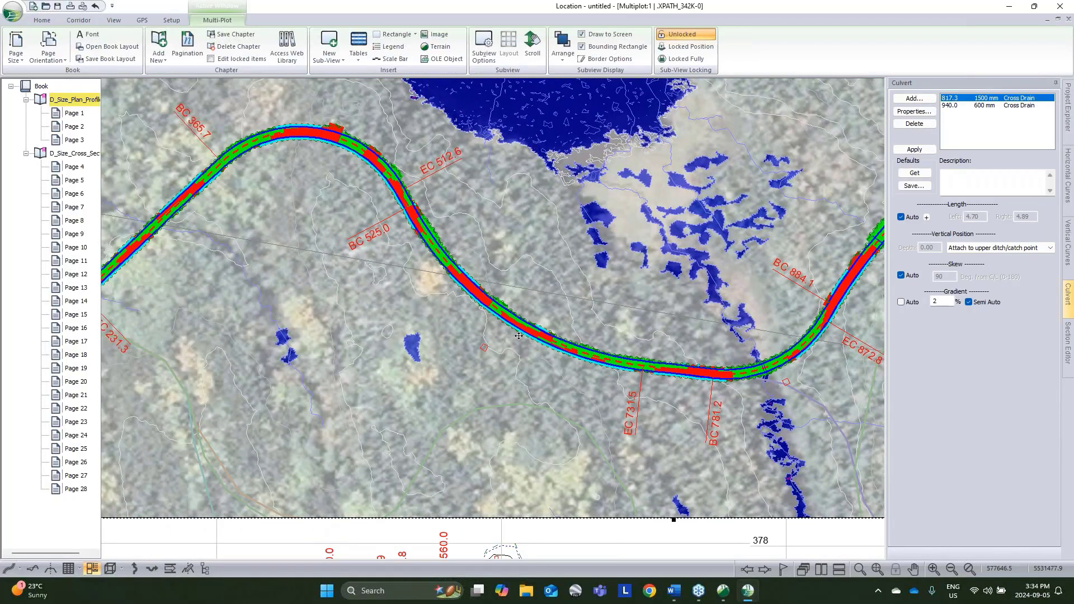
{"action": "scroll", "coordinate": [519, 336], "scroll_direction": "down", "scroll_amount": 1}
{"action": "scroll", "coordinate": [519, 336], "scroll_direction": "down", "scroll_amount": 2}
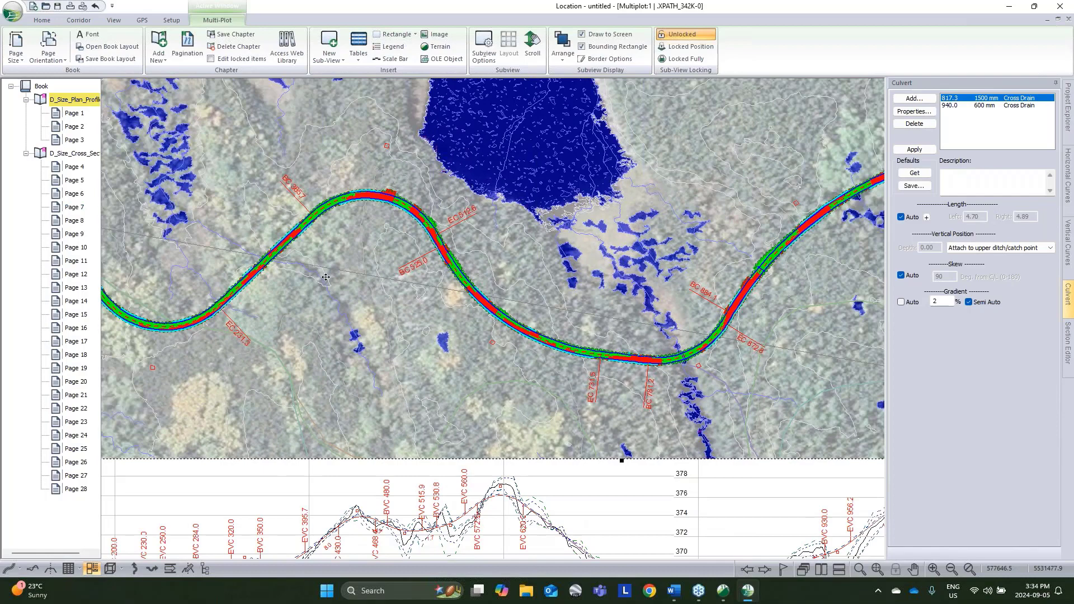
{"action": "scroll", "coordinate": [544, 344], "scroll_direction": "down", "scroll_amount": 1}
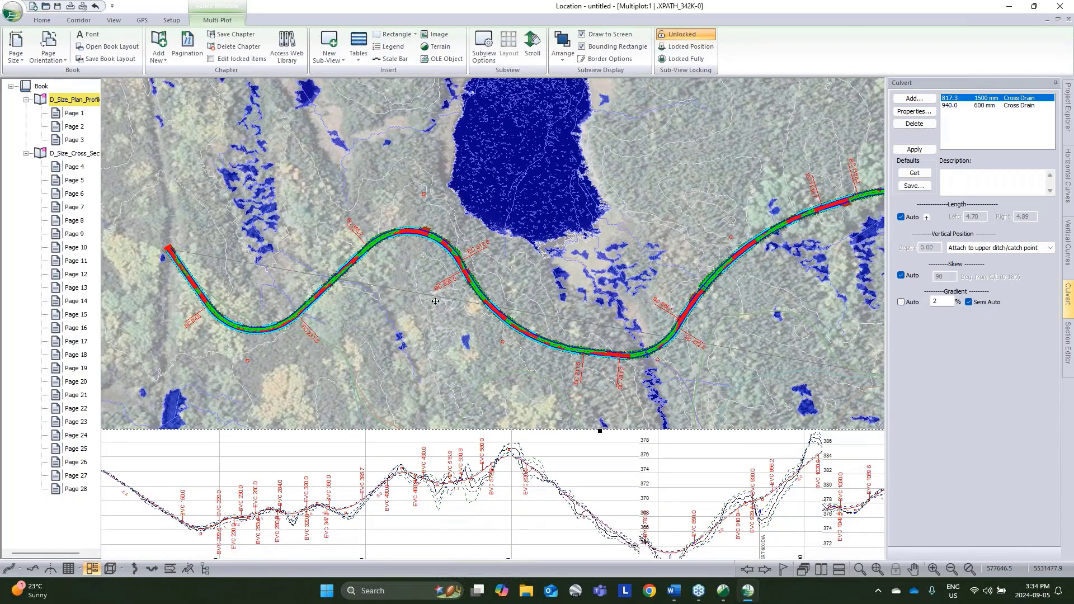
{"action": "scroll", "coordinate": [649, 318], "scroll_direction": "down", "scroll_amount": 1}
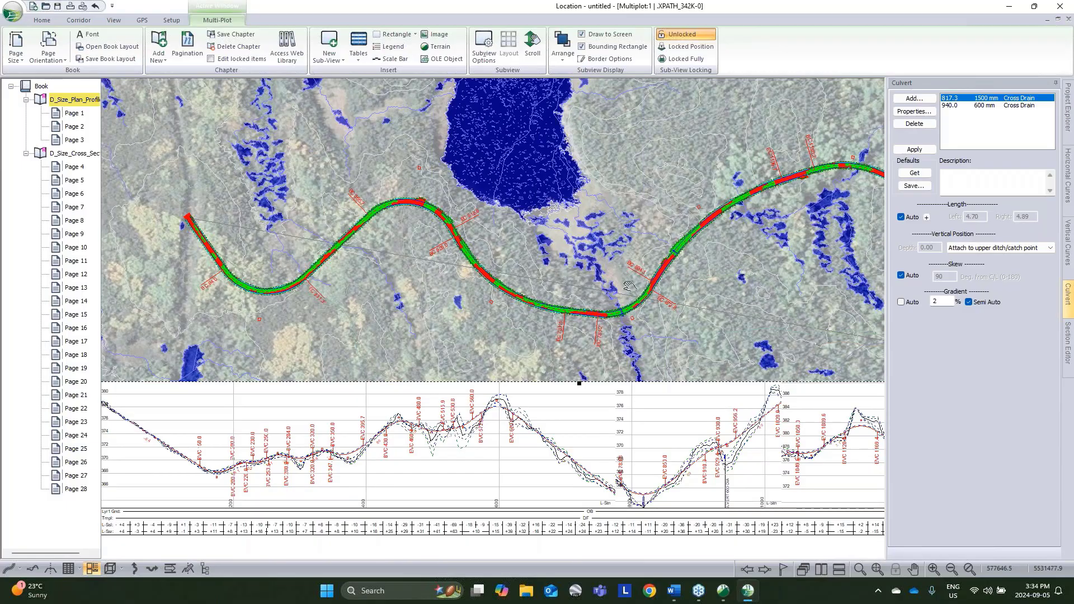
{"action": "scroll", "coordinate": [630, 286], "scroll_direction": "down", "scroll_amount": 2}
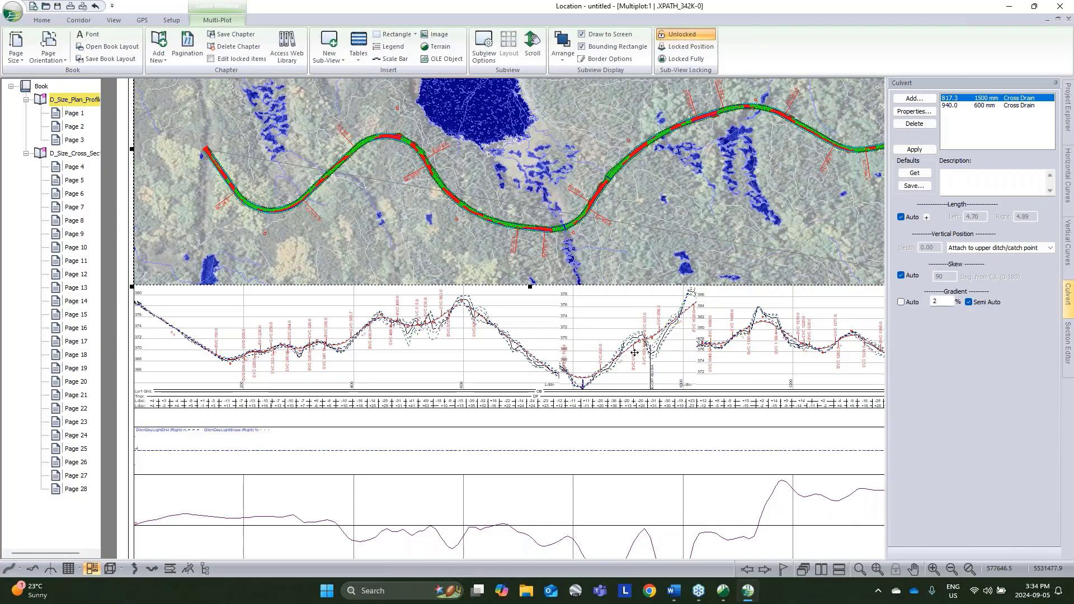
Step: Review the file formats offered for saving the design, without saving it
{"action": "left_click", "coordinate": [12, 10]}
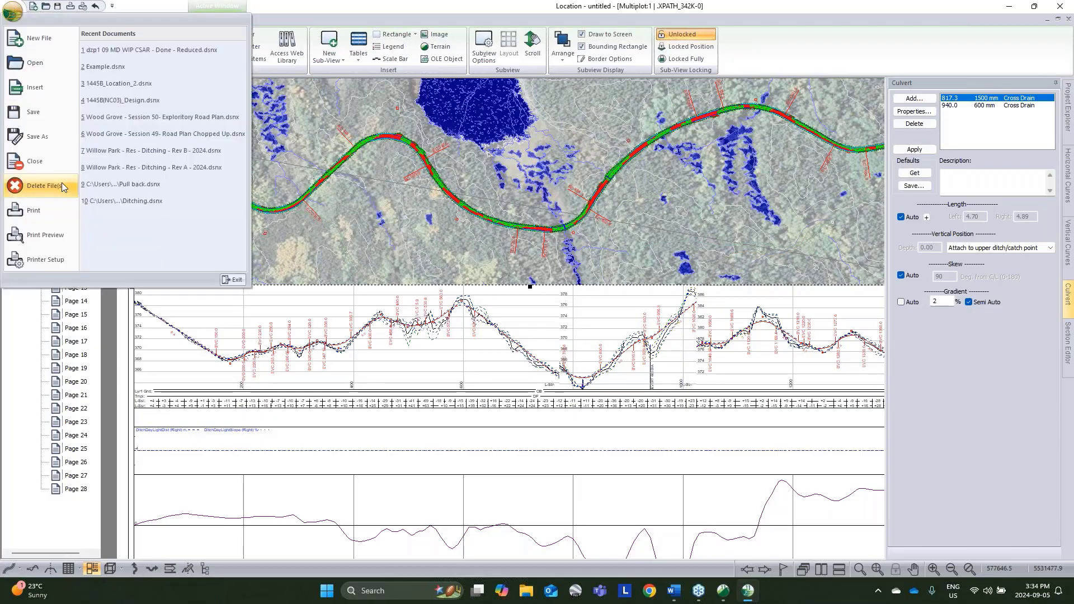
{"action": "left_click", "coordinate": [35, 138]}
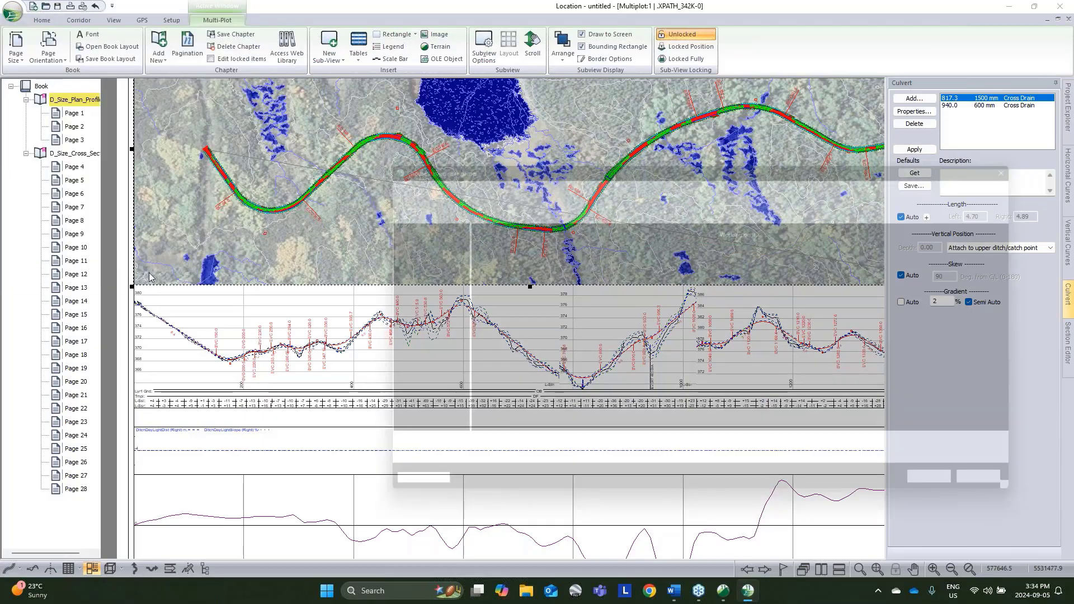
{"action": "left_click", "coordinate": [506, 473]}
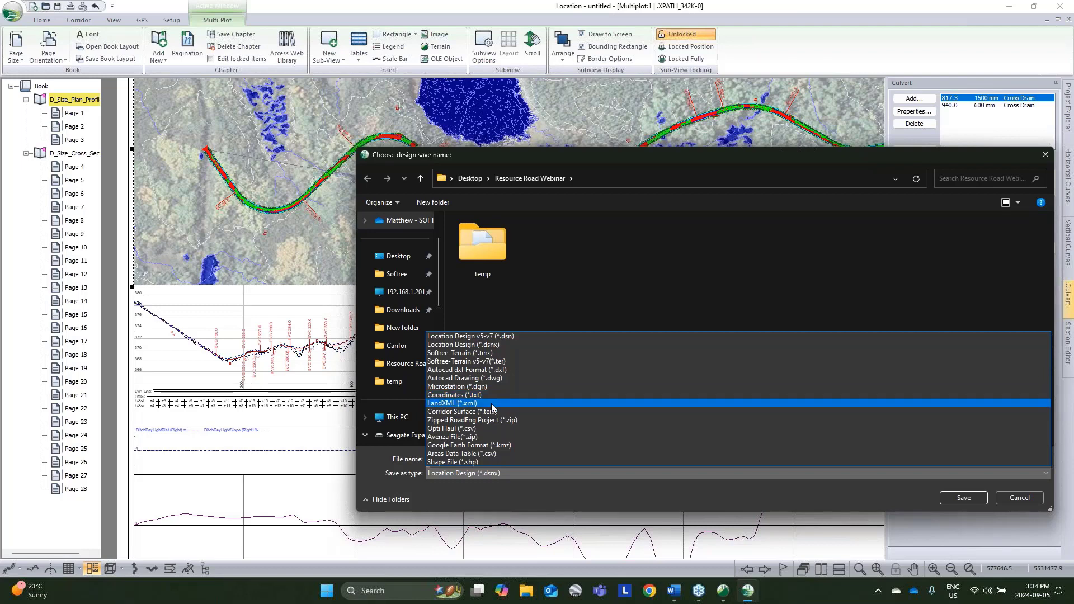
{"action": "left_click", "coordinate": [1033, 499]}
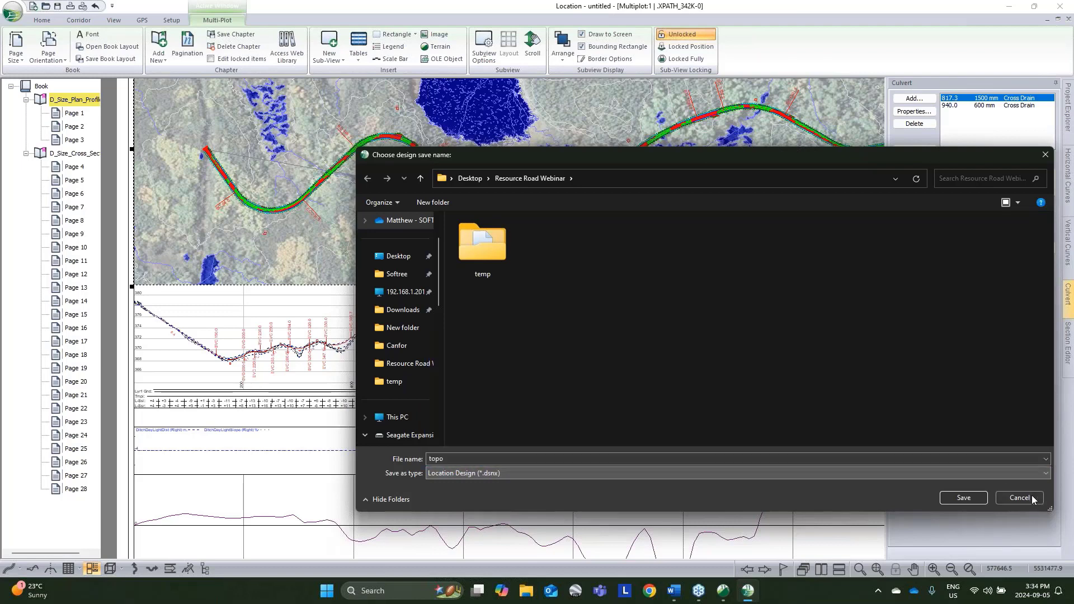
{"action": "left_click", "coordinate": [1019, 499]}
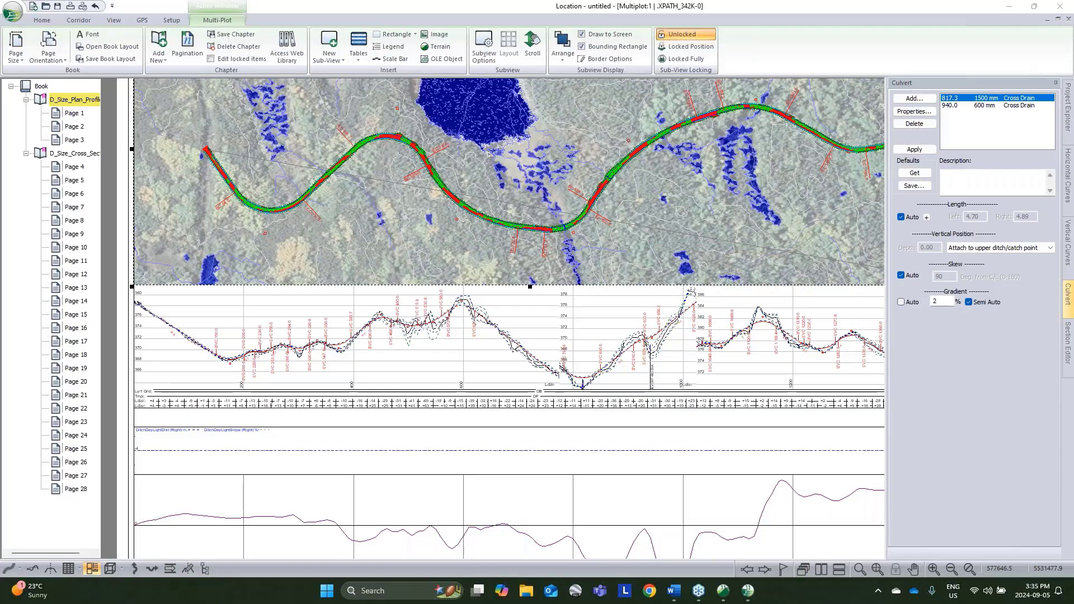
Step: Put away the multi-plot sheets and minimize Location, and open a new Terrain session from the desktop
{"action": "left_click", "coordinate": [1047, 21]}
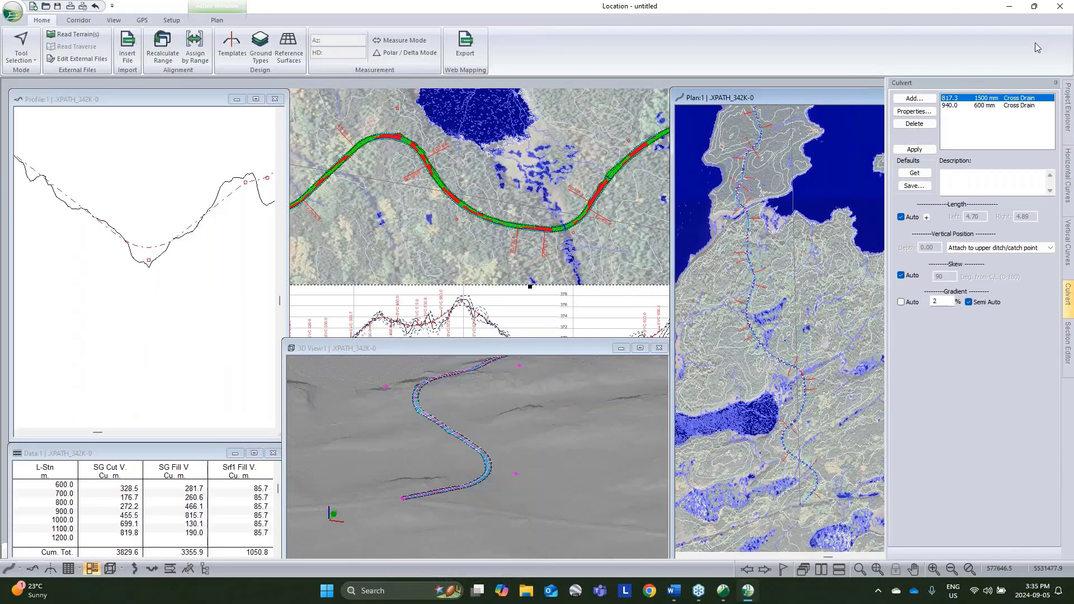
{"action": "mouse_move", "coordinate": [707, 347]}
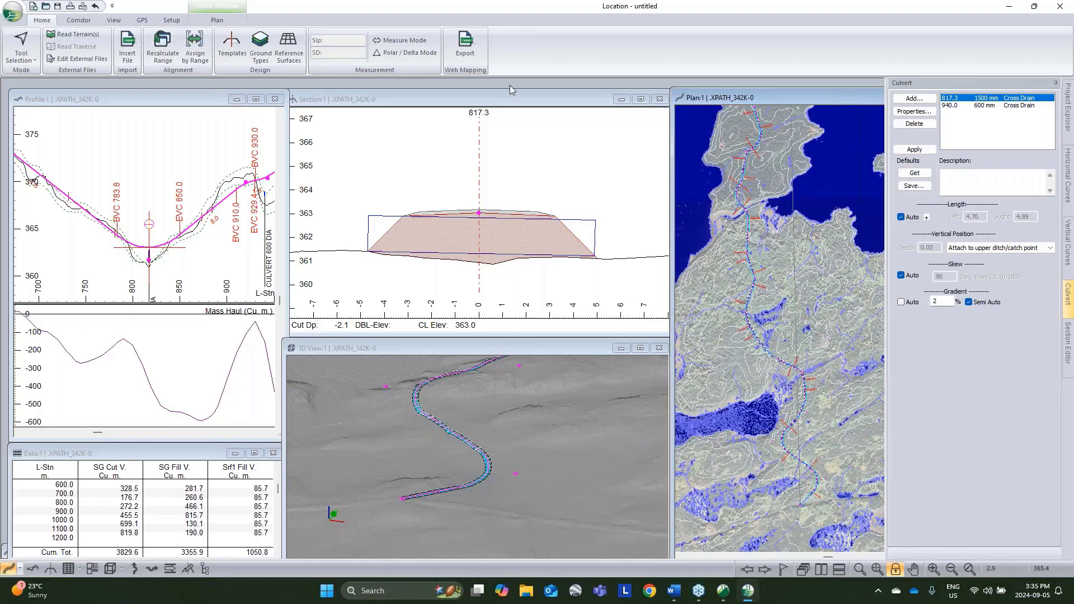
{"action": "left_click", "coordinate": [1016, 8]}
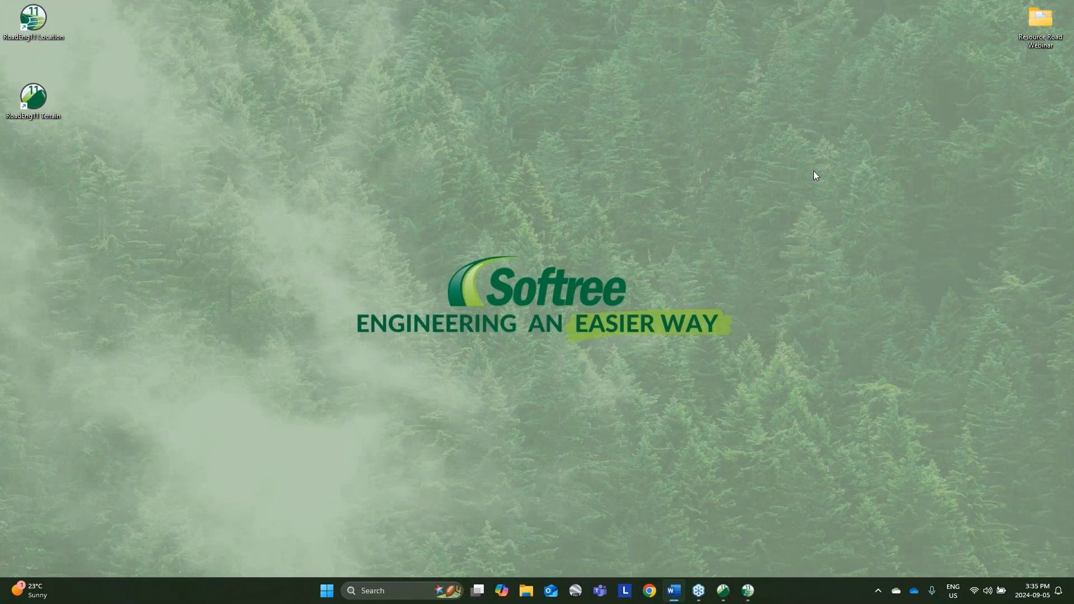
{"action": "left_click", "coordinate": [75, 153]}
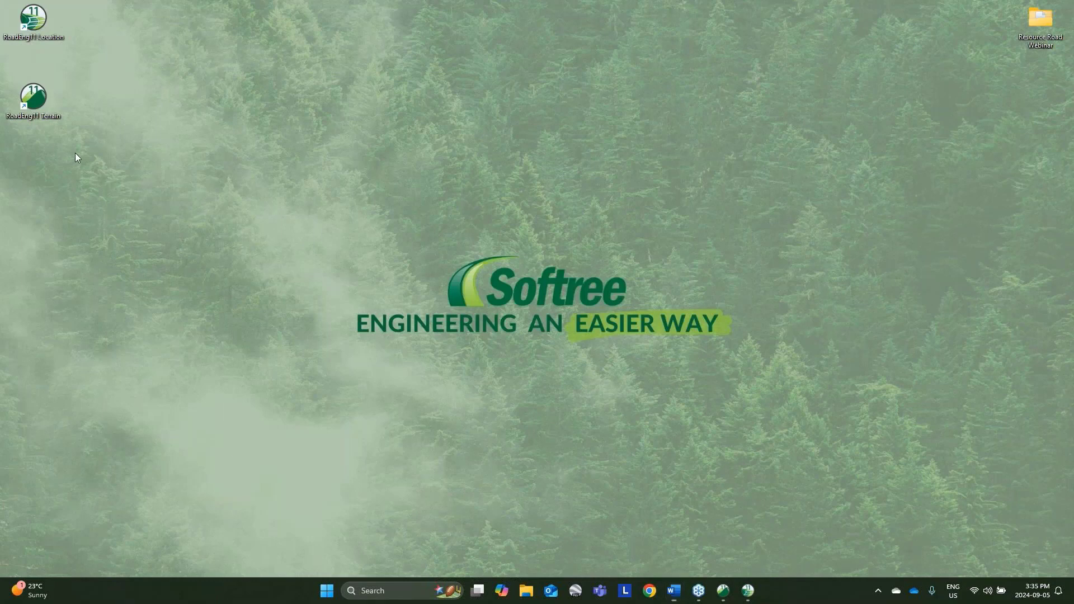
{"action": "double_click", "coordinate": [32, 98]}
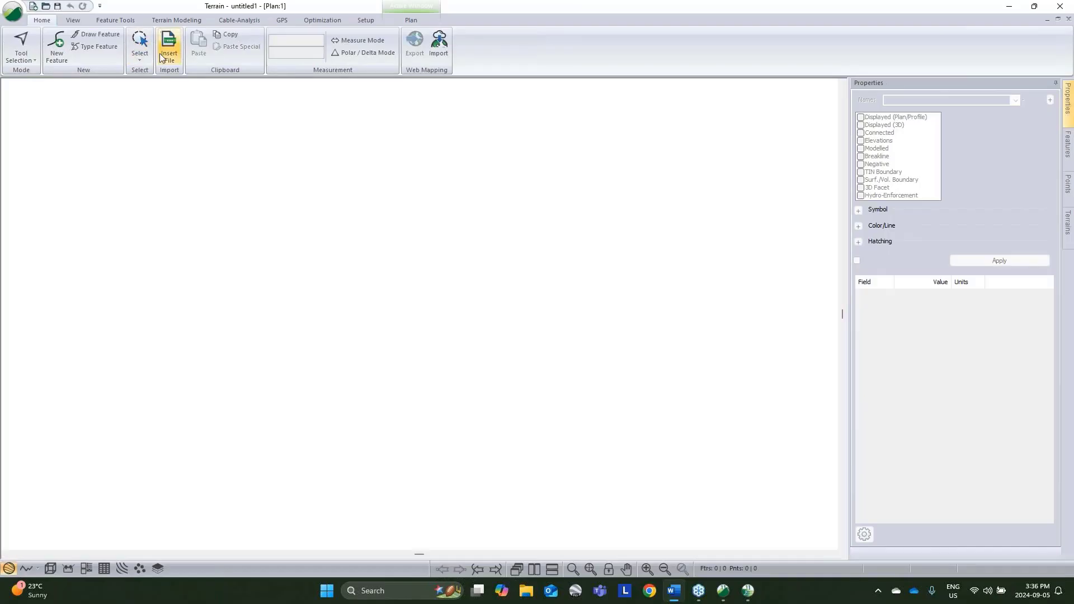
Step: Choose Tile_1.las in Desktop > RoadEngResource > SpatialData for insertion and review the LAS import options, without importing the file
{"action": "left_click", "coordinate": [161, 57]}
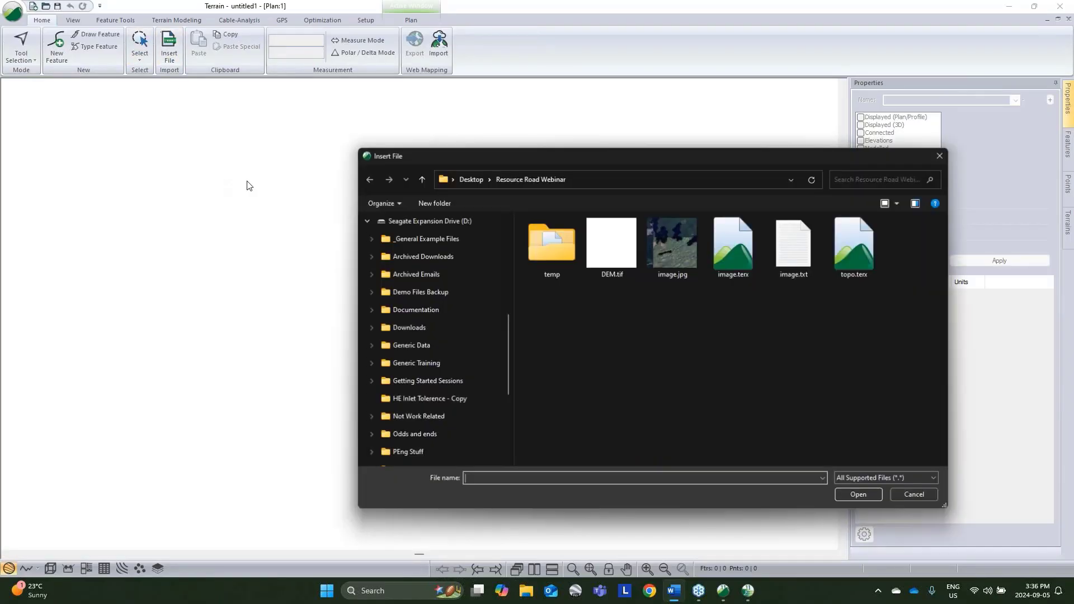
{"action": "left_click", "coordinate": [393, 315]}
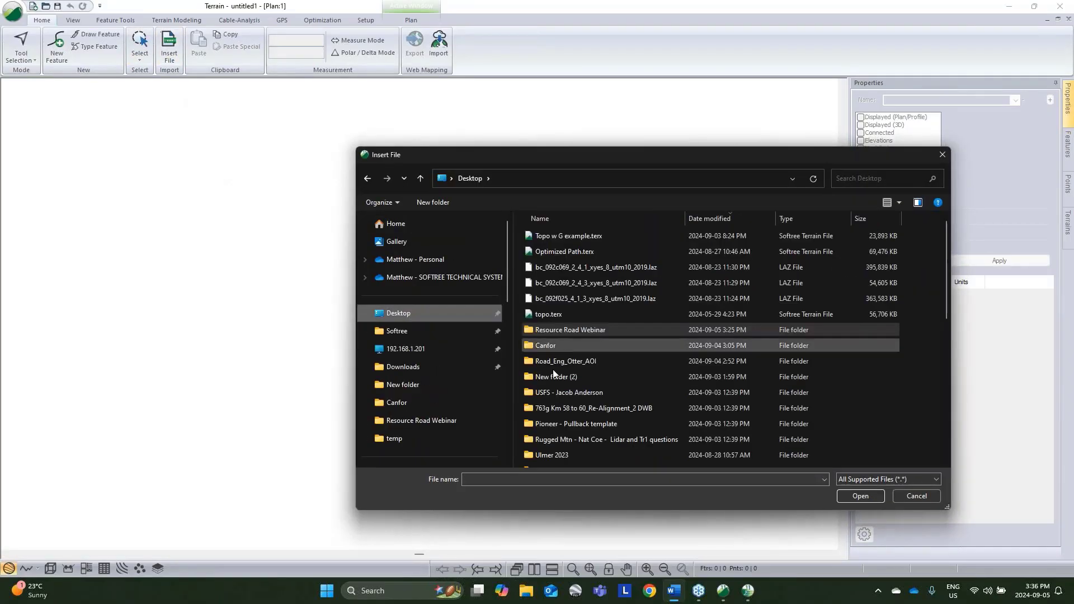
{"action": "scroll", "coordinate": [550, 399], "scroll_direction": "down", "scroll_amount": 3}
{"action": "scroll", "coordinate": [550, 398], "scroll_direction": "down", "scroll_amount": 5}
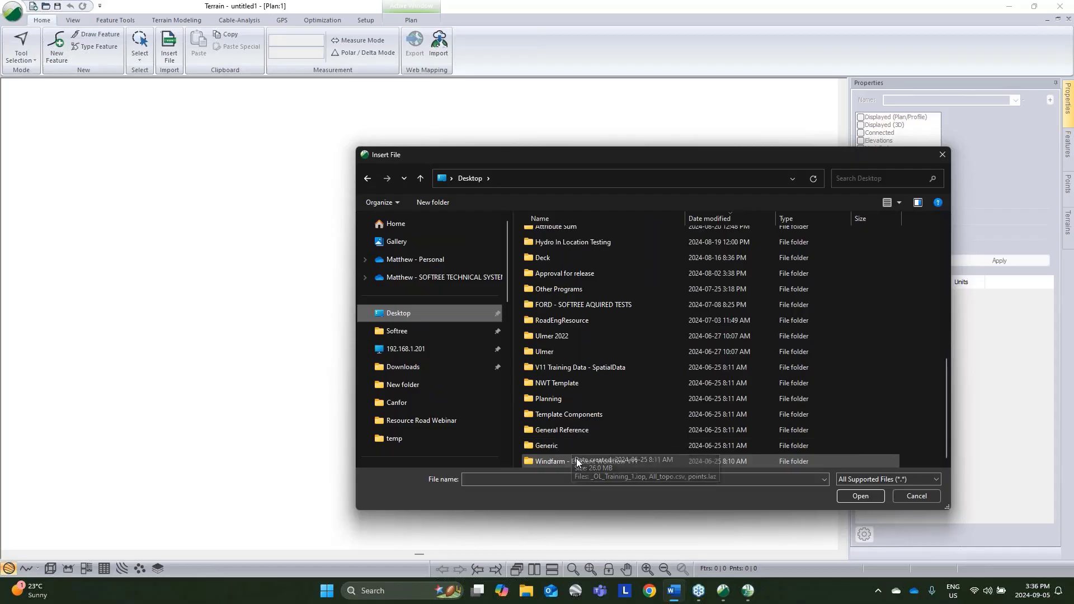
{"action": "double_click", "coordinate": [554, 320]}
{"action": "double_click", "coordinate": [553, 284]}
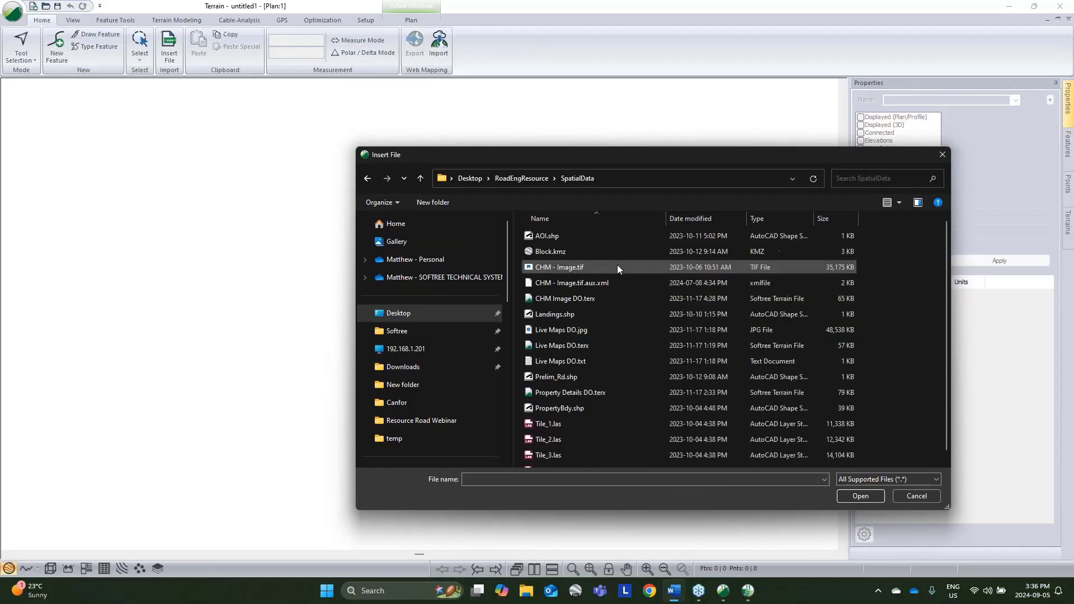
{"action": "left_click", "coordinate": [556, 424]}
{"action": "double_click", "coordinate": [556, 424]}
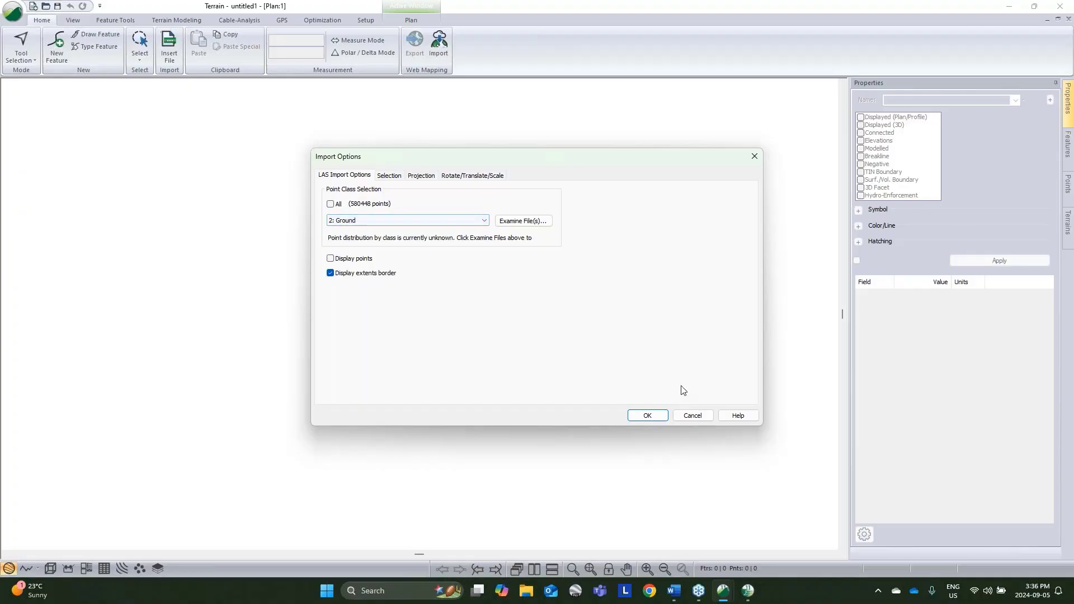
{"action": "left_click", "coordinate": [692, 415]}
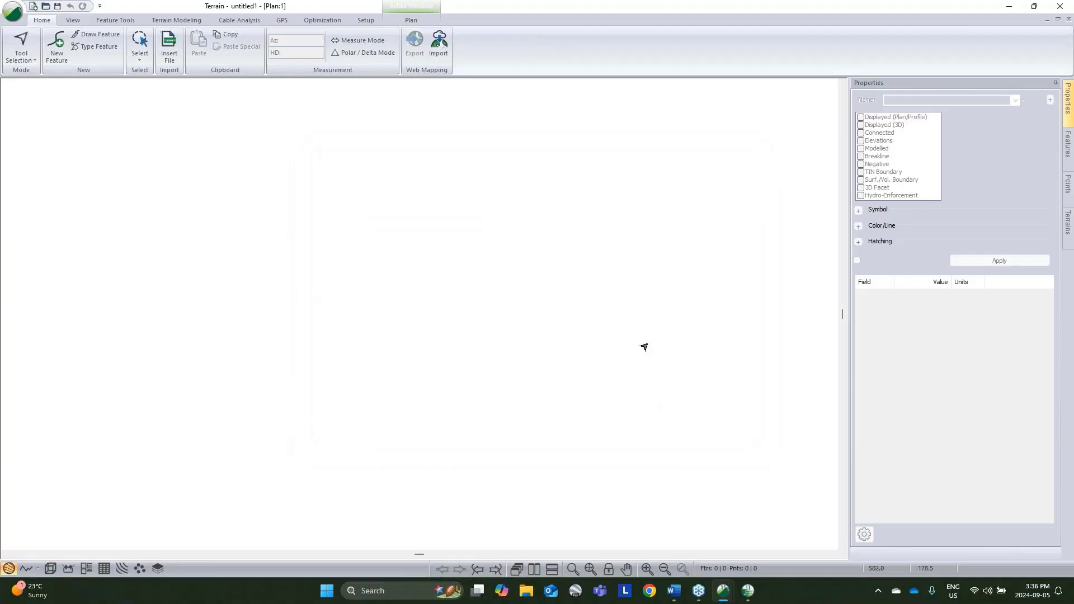
Step: Put away the empty Terrain session and switch to the Terrain window containing topo.terx
{"action": "left_click", "coordinate": [1009, 6]}
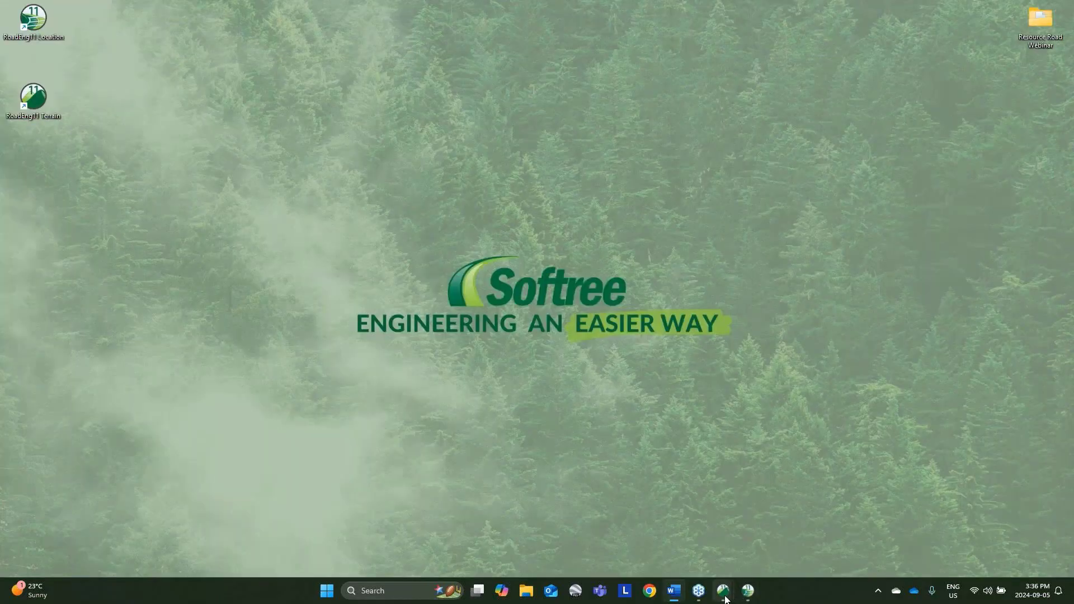
{"action": "left_click", "coordinate": [747, 591]}
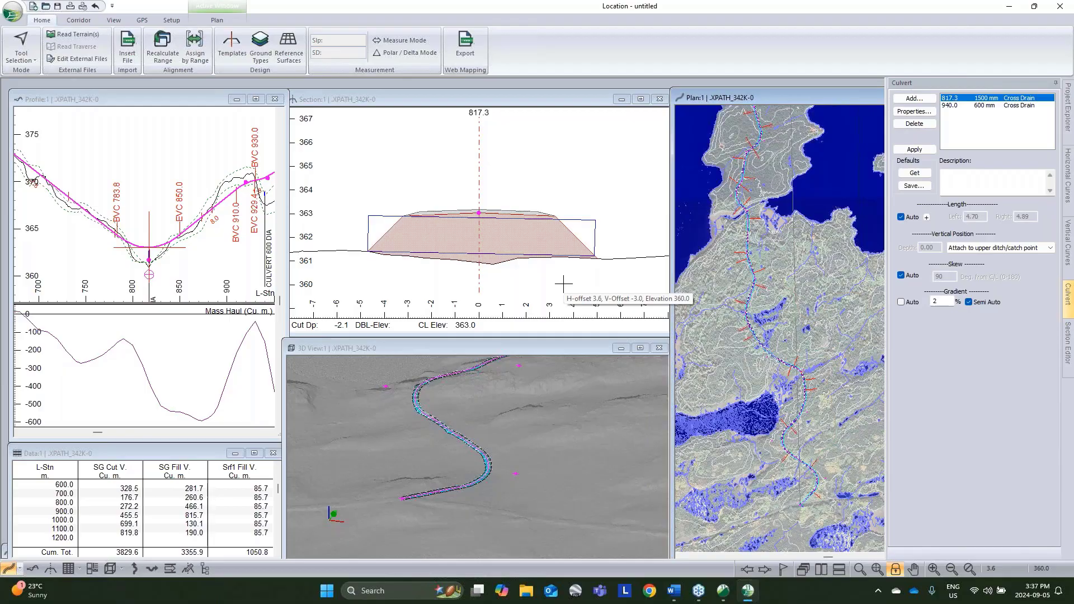
{"action": "left_click", "coordinate": [723, 593]}
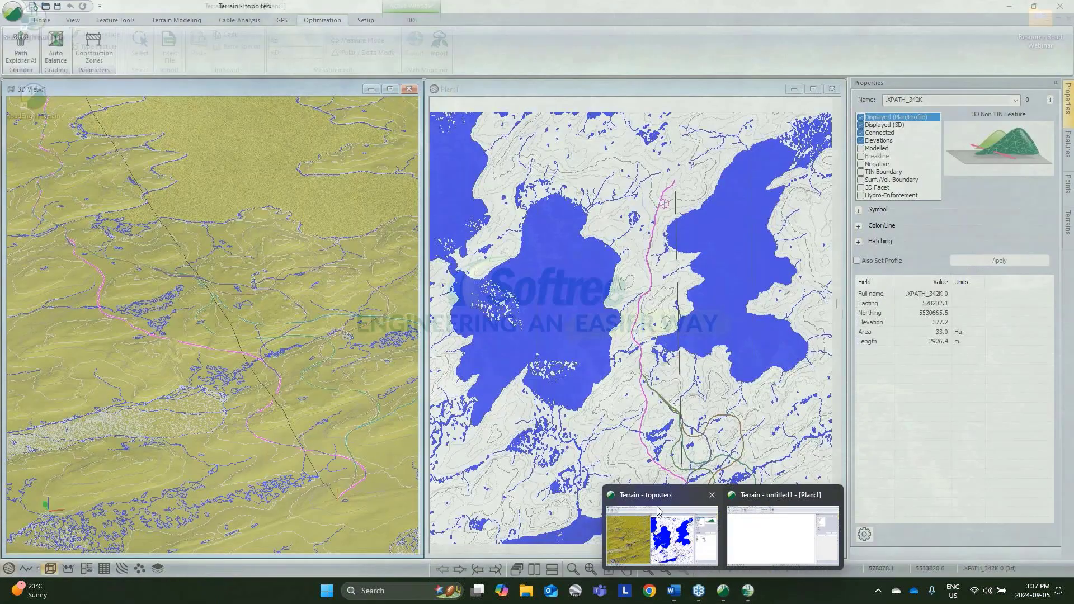
{"action": "left_click", "coordinate": [661, 534]}
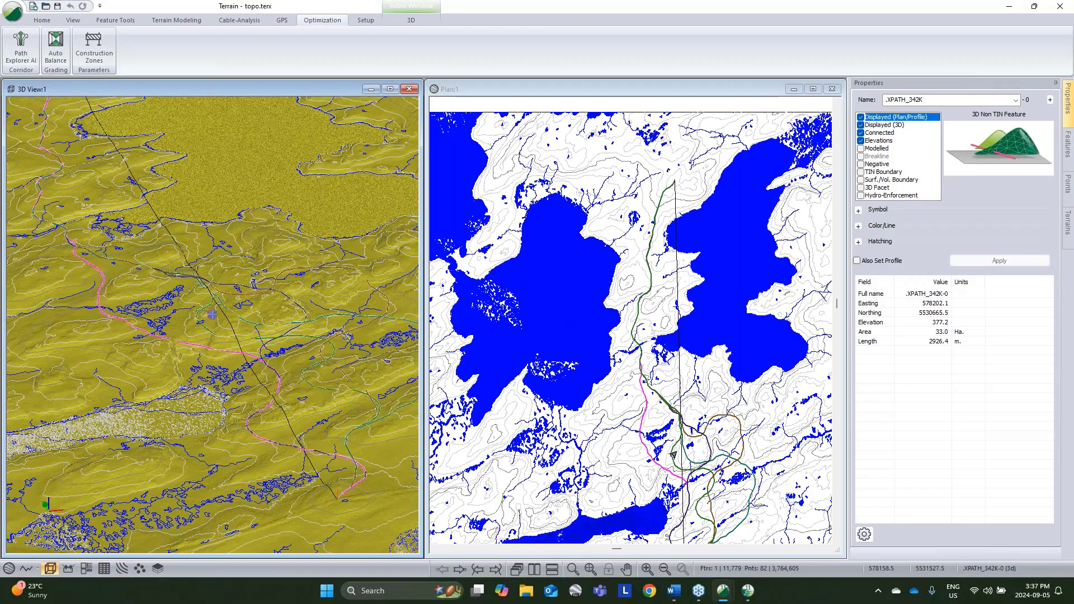
{"action": "mouse_move", "coordinate": [673, 455]}
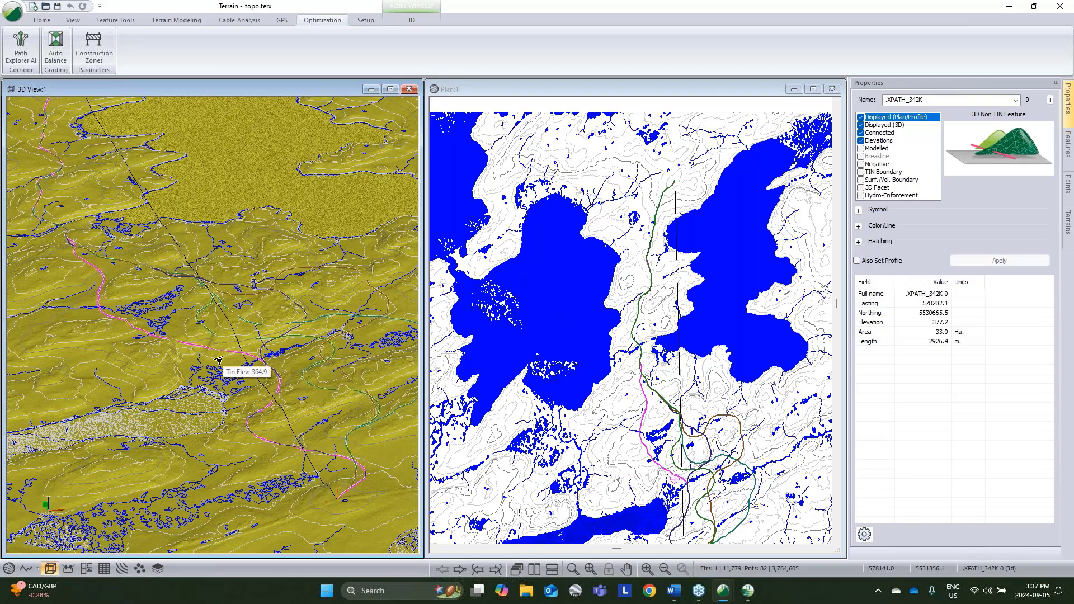
Step: Turn on the background imagery in the plan view of topo.terx and examine the selected path against the streams and ponds
{"action": "right_click", "coordinate": [661, 372]}
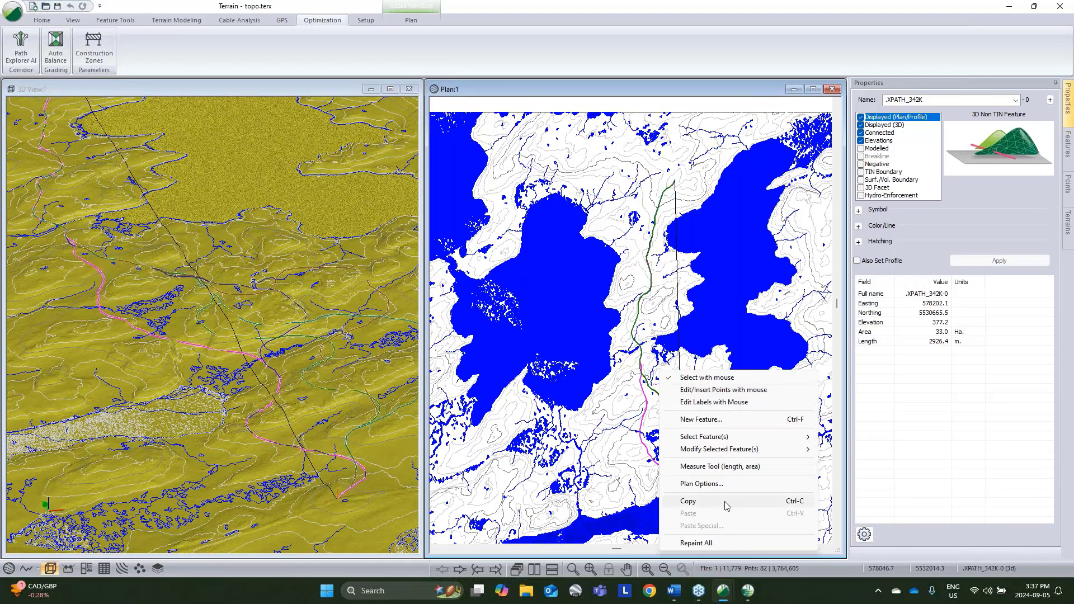
{"action": "left_click", "coordinate": [728, 486]}
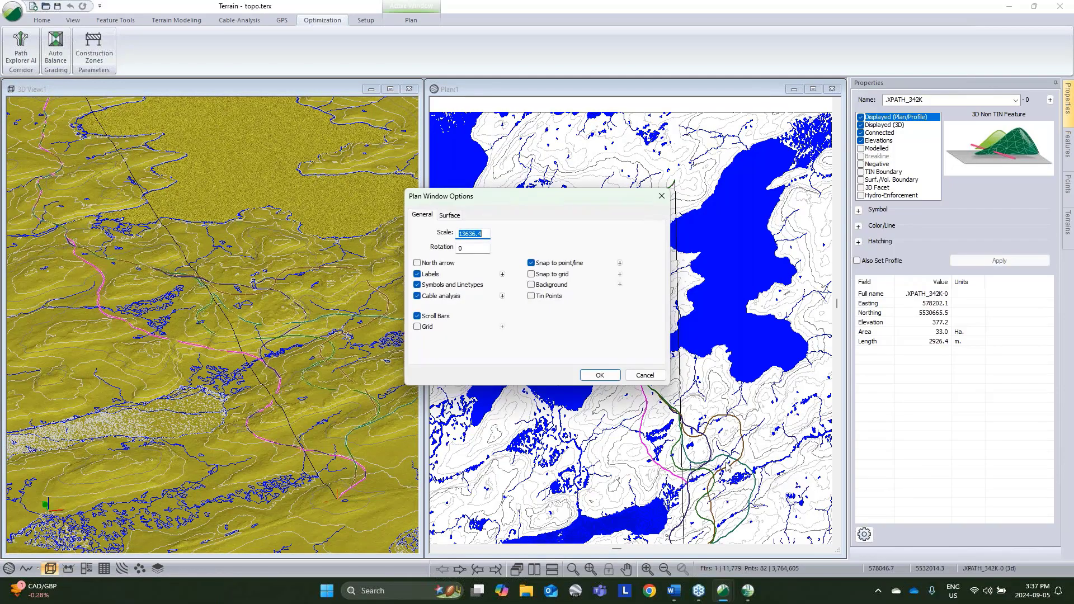
{"action": "left_click", "coordinate": [531, 285]}
{"action": "left_click", "coordinate": [599, 374]}
{"action": "scroll", "coordinate": [662, 446], "scroll_direction": "up", "scroll_amount": 5}
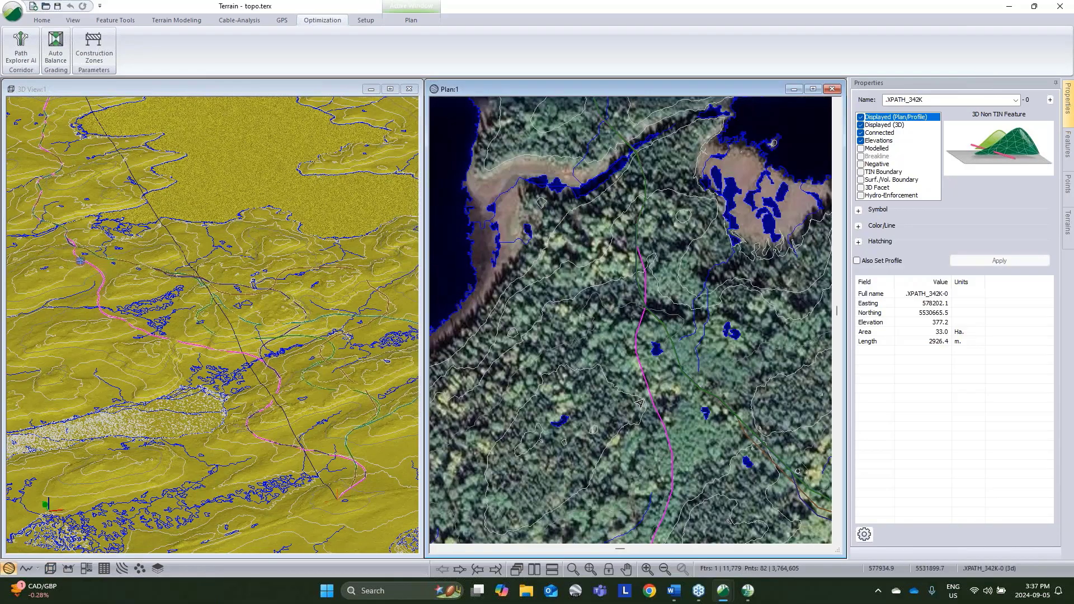
{"action": "middle_click_drag", "start_coordinate": [707, 442], "coordinate": [657, 309]}
{"action": "middle_click_drag", "start_coordinate": [712, 416], "coordinate": [613, 247]}
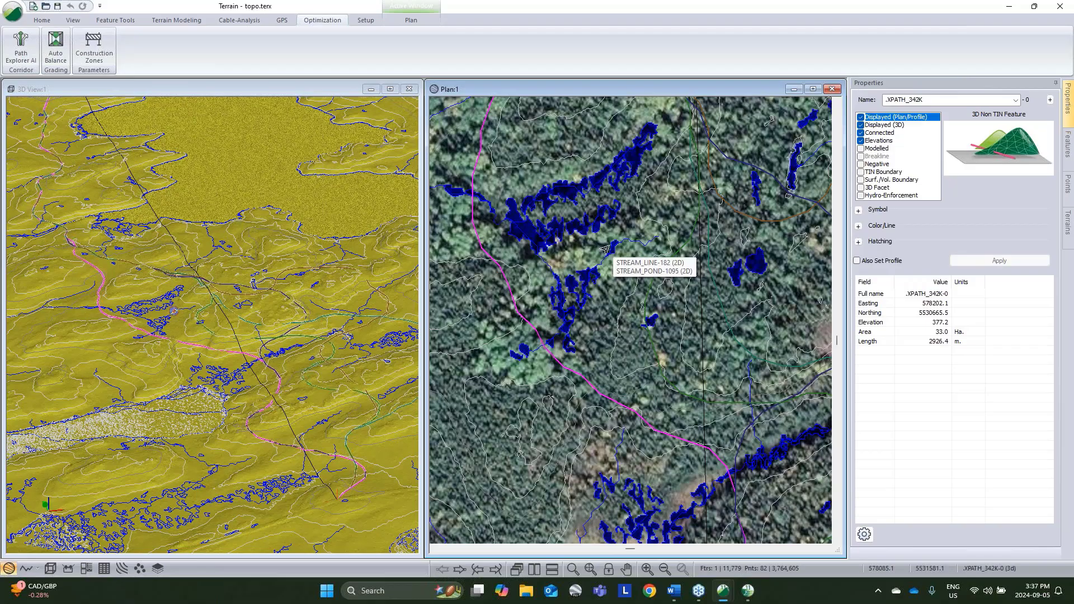
{"action": "scroll", "coordinate": [656, 367], "scroll_direction": "down", "scroll_amount": 5}
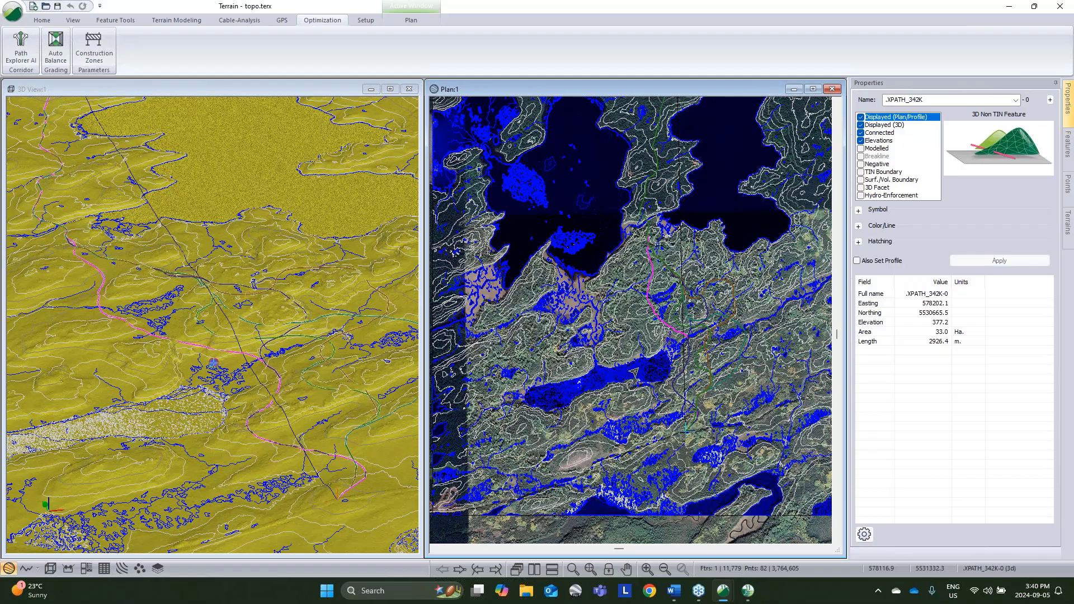
Step: Minimize the Location window and switch to the empty untitled1 Terrain session
{"action": "left_click", "coordinate": [749, 593]}
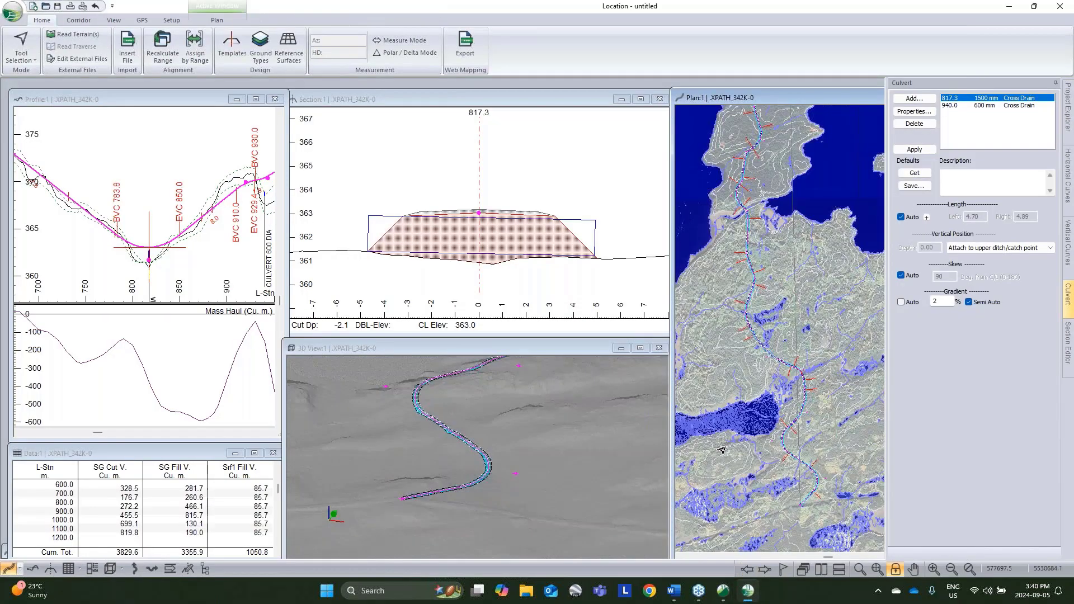
{"action": "left_click", "coordinate": [1011, 8]}
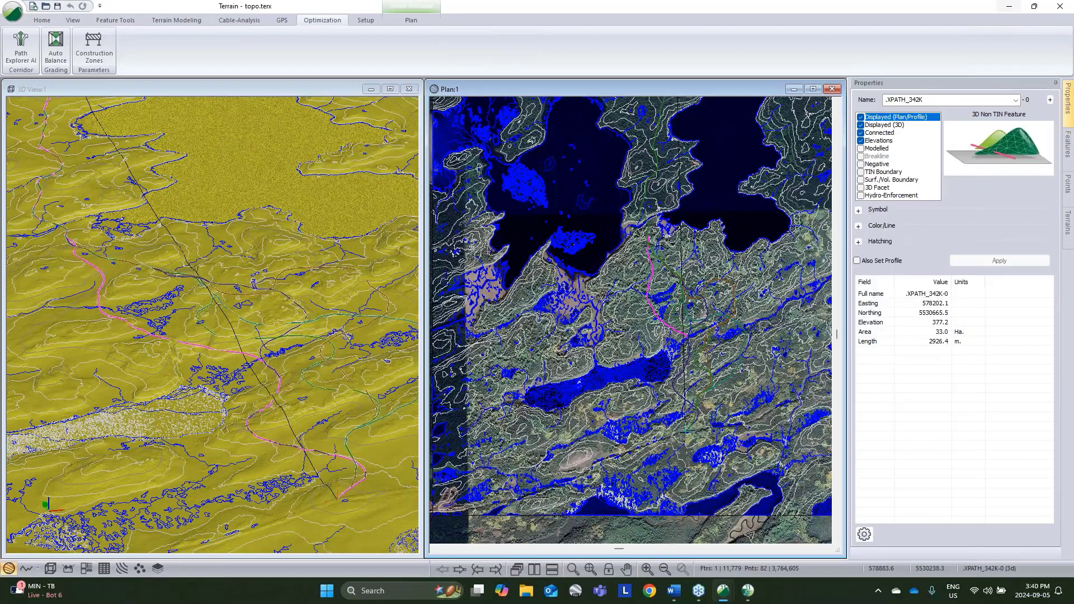
{"action": "mouse_move", "coordinate": [727, 597]}
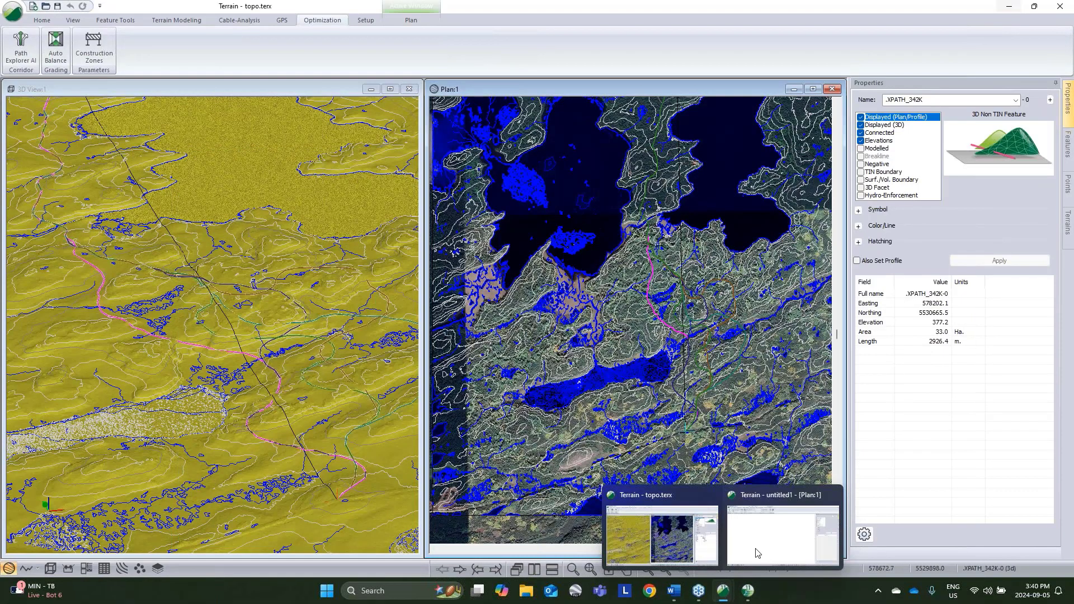
{"action": "left_click", "coordinate": [768, 530]}
Step: Insert Tile_1.las through Tile_4.las from the SpatialData folder, checking the point selection and projection options and keeping them as offered
{"action": "left_click", "coordinate": [172, 57]}
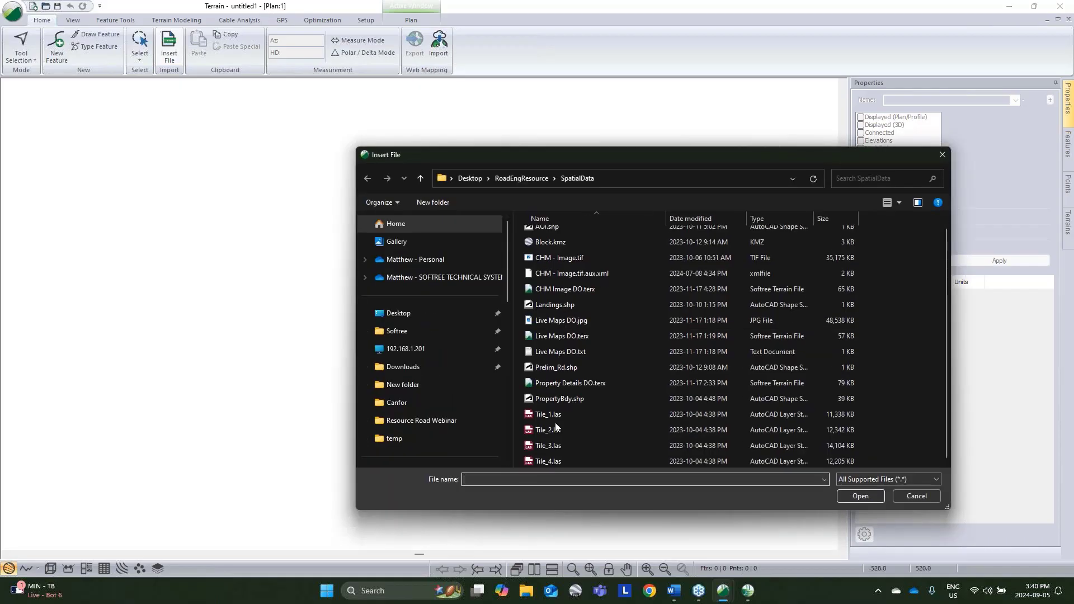
{"action": "left_click", "coordinate": [546, 414]}
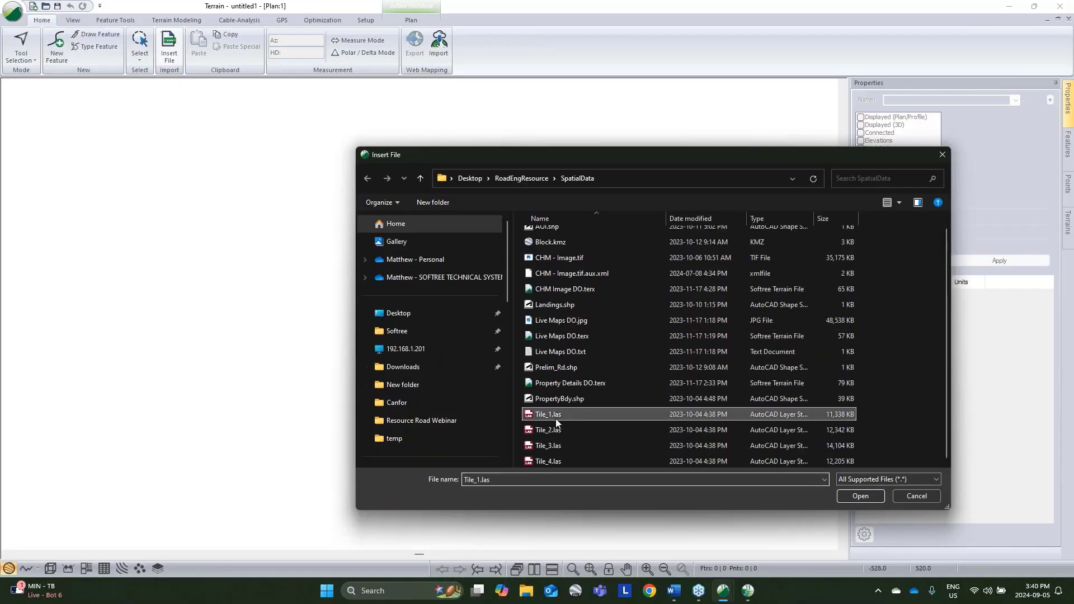
{"action": "left_click", "coordinate": [548, 461], "text": "shift"}
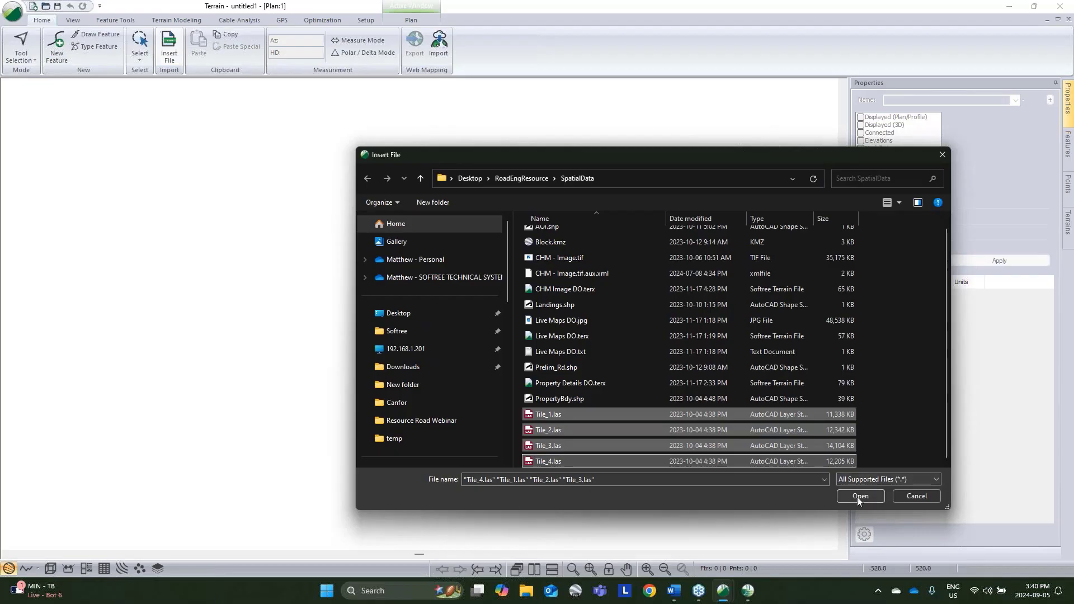
{"action": "left_click", "coordinate": [860, 495]}
{"action": "left_click", "coordinate": [390, 175]}
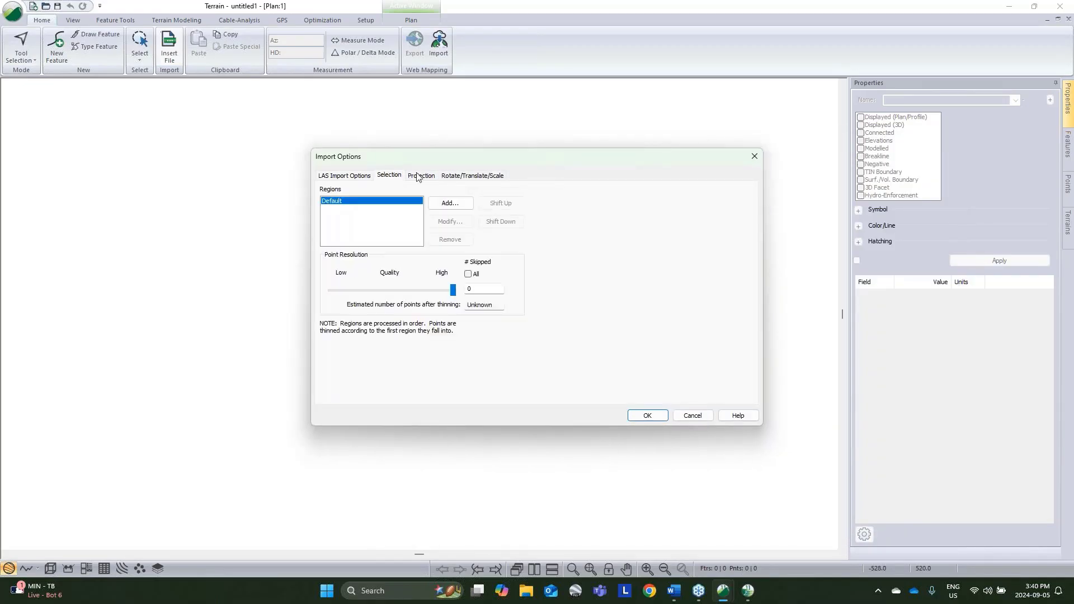
{"action": "left_click", "coordinate": [422, 176]}
{"action": "left_click", "coordinate": [650, 417]}
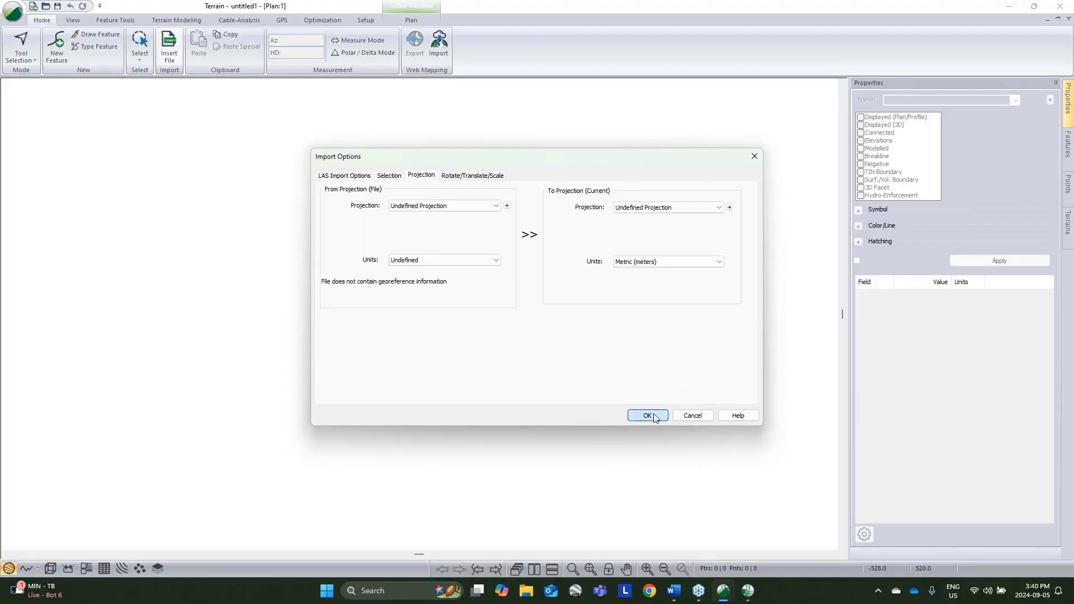
Step: Clear the selection of the imported lidar points and examine the four tile frames in the plan view
{"action": "left_click", "coordinate": [575, 326]}
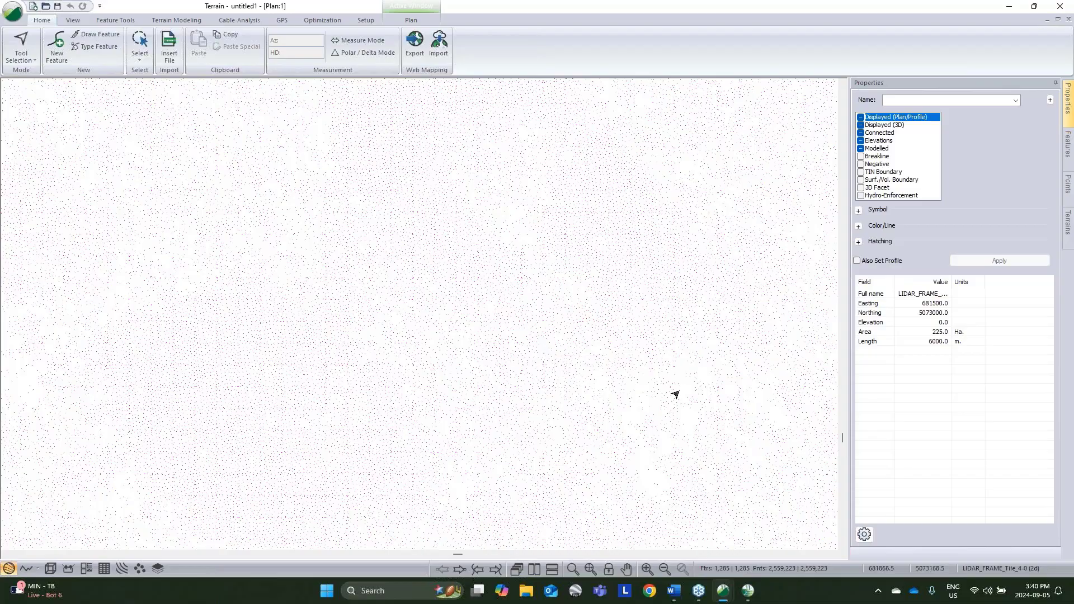
{"action": "mouse_move", "coordinate": [695, 382]}
{"action": "scroll", "coordinate": [613, 419], "scroll_direction": "up", "scroll_amount": 3}
{"action": "scroll", "coordinate": [612, 418], "scroll_direction": "down", "scroll_amount": 5}
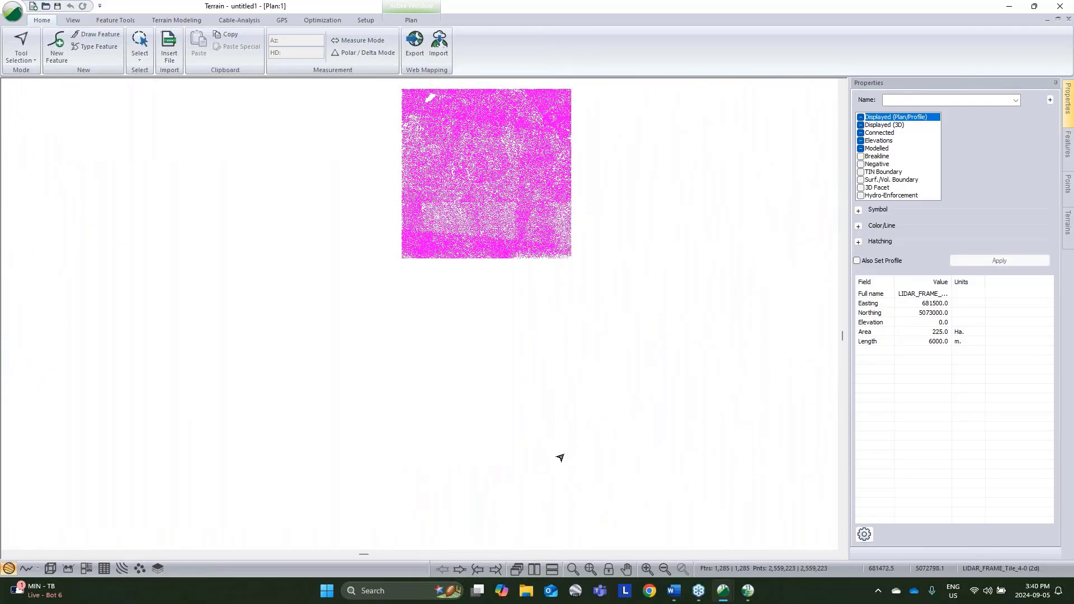
{"action": "left_click", "coordinate": [561, 456]}
{"action": "middle_click_drag", "start_coordinate": [714, 284], "coordinate": [528, 400]}
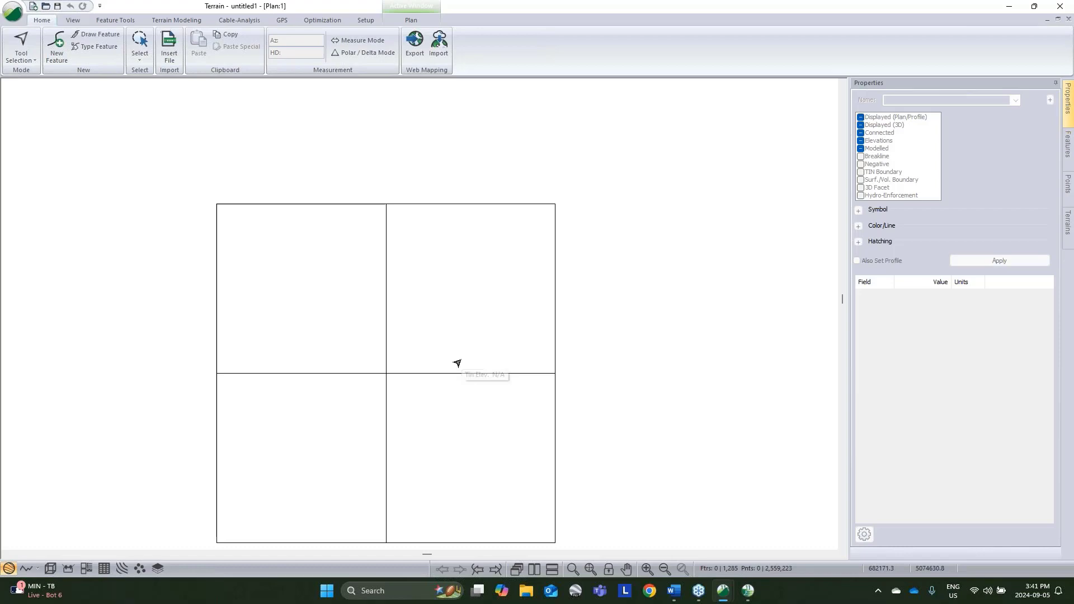
Step: Start a new feature named AOI with the default properties, created using the mouse
{"action": "key", "text": "ctrl+f"}
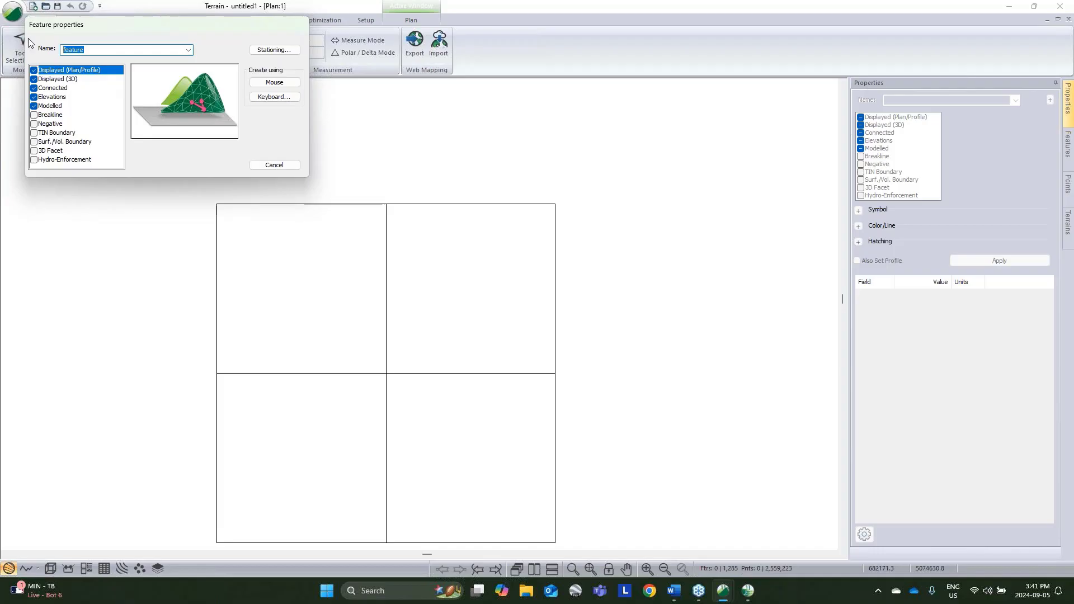
{"action": "left_click", "coordinate": [275, 164]}
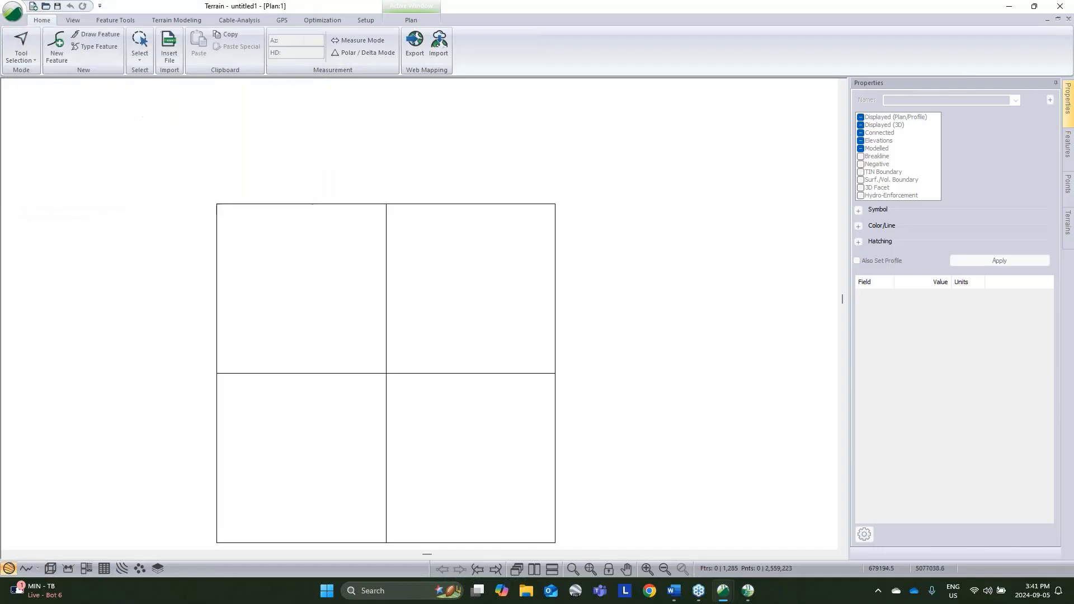
{"action": "left_click", "coordinate": [53, 55]}
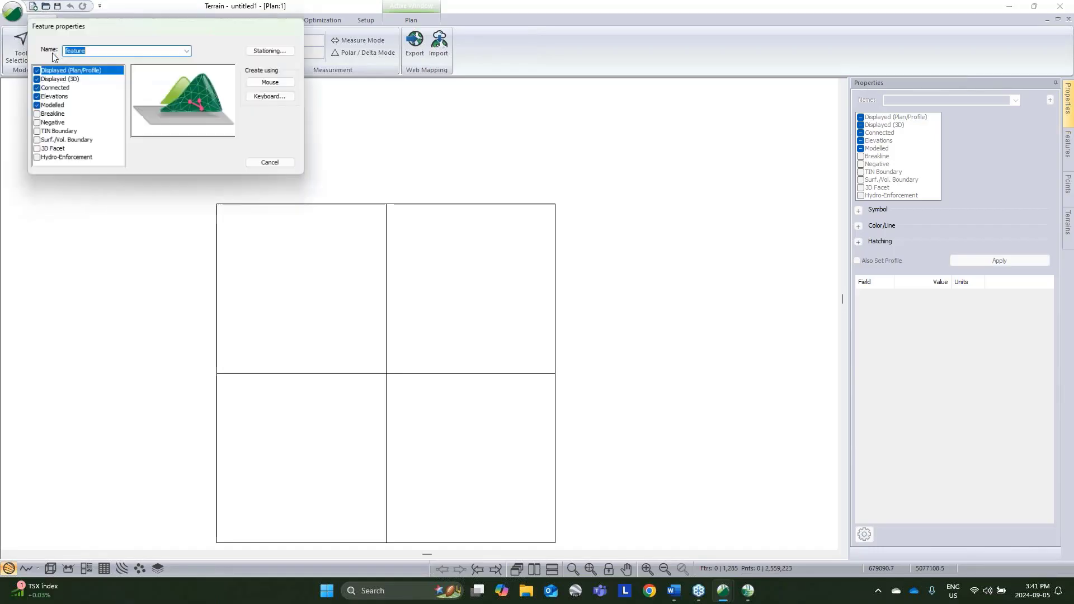
{"action": "left_click_drag", "start_coordinate": [80, 21], "coordinate": [174, 96]}
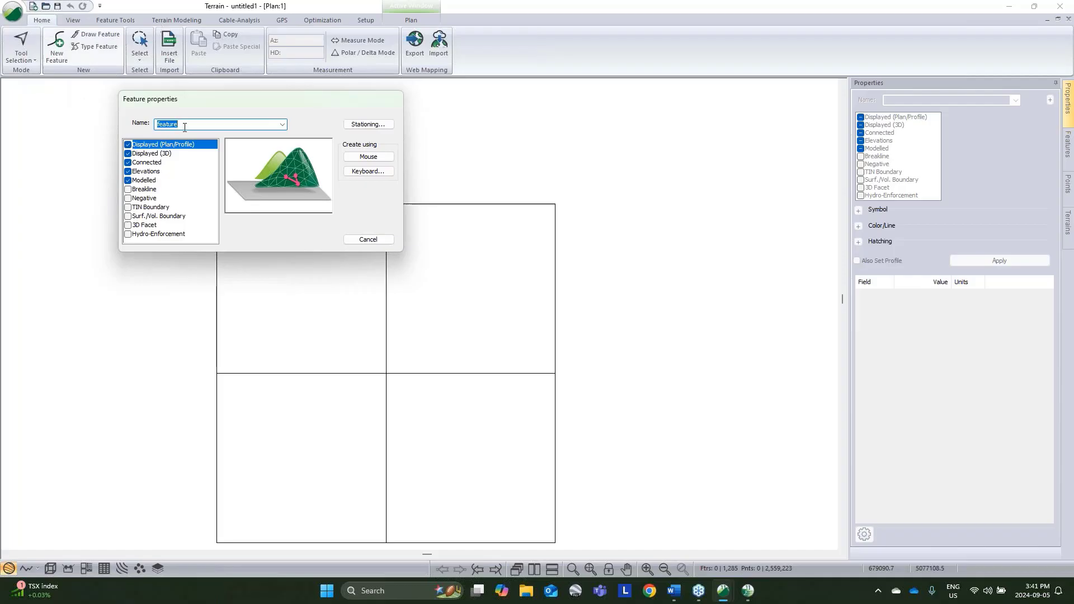
{"action": "type", "text": "AO"}
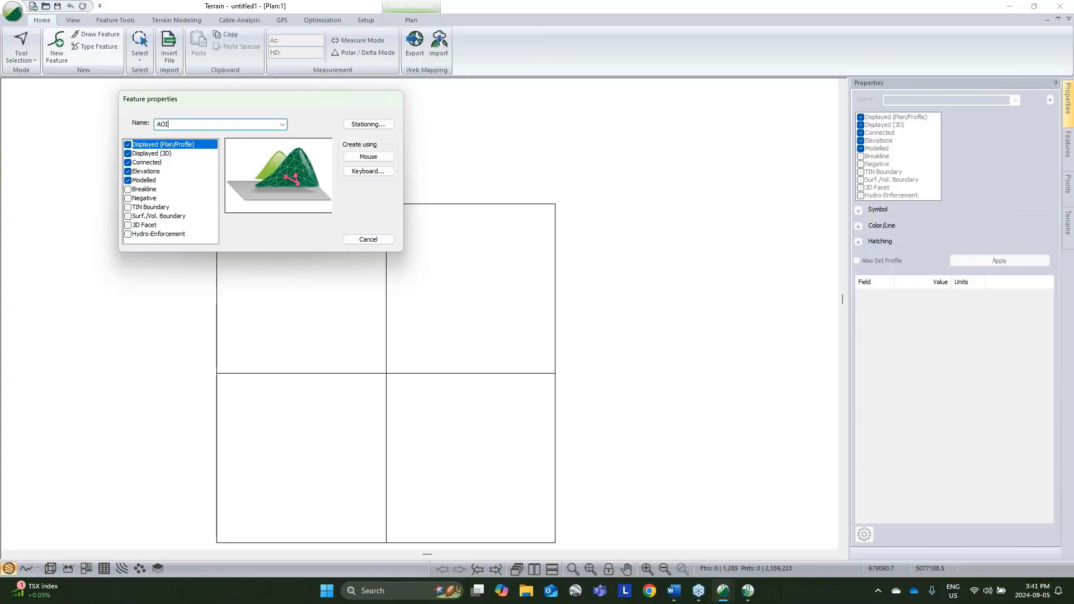
{"action": "type", "text": "I"}
{"action": "left_click", "coordinate": [383, 159]}
Step: Draw a five-point AOI outline of about 50.5 ha inside the upper-right tile frame and close it into a polygon
{"action": "left_click", "coordinate": [510, 312]}
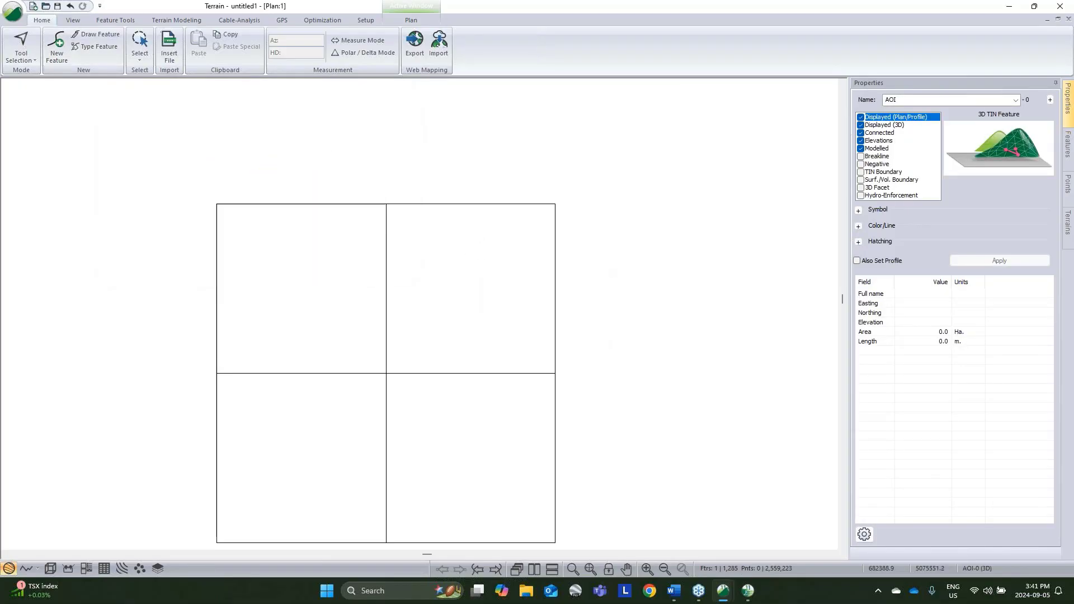
{"action": "left_click", "coordinate": [430, 258]}
{"action": "left_click", "coordinate": [408, 323]}
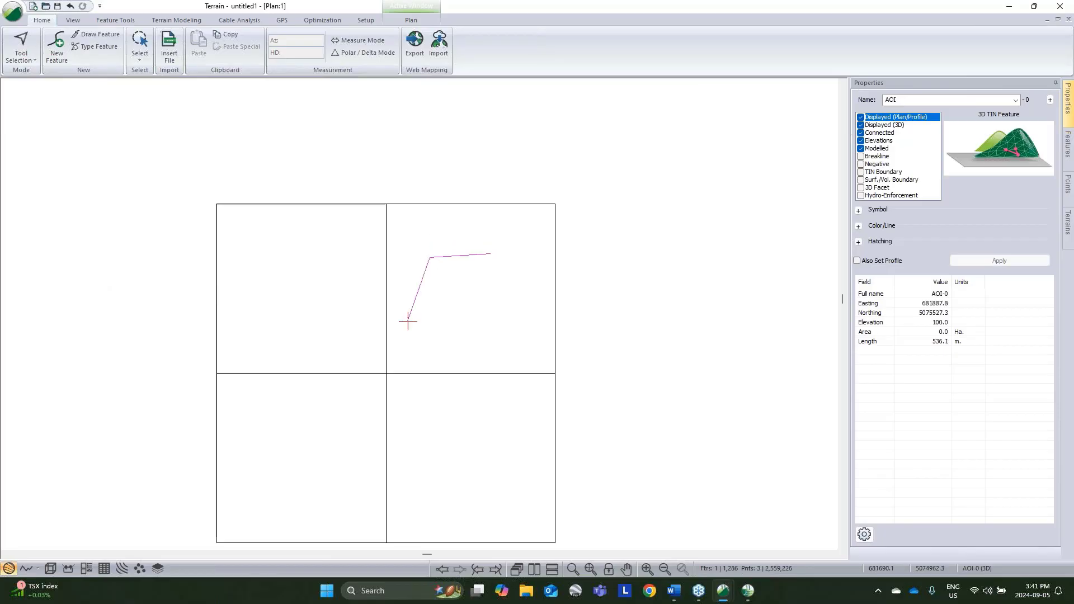
{"action": "left_click", "coordinate": [408, 342]}
{"action": "left_click", "coordinate": [434, 350]}
{"action": "right_click", "coordinate": [536, 273]}
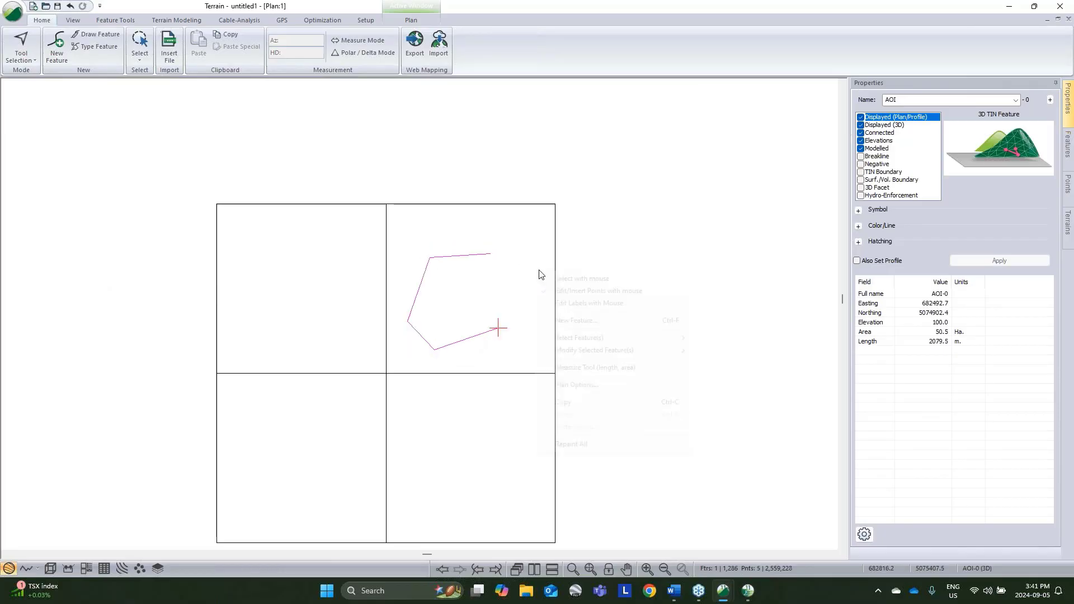
{"action": "mouse_move", "coordinate": [596, 354]}
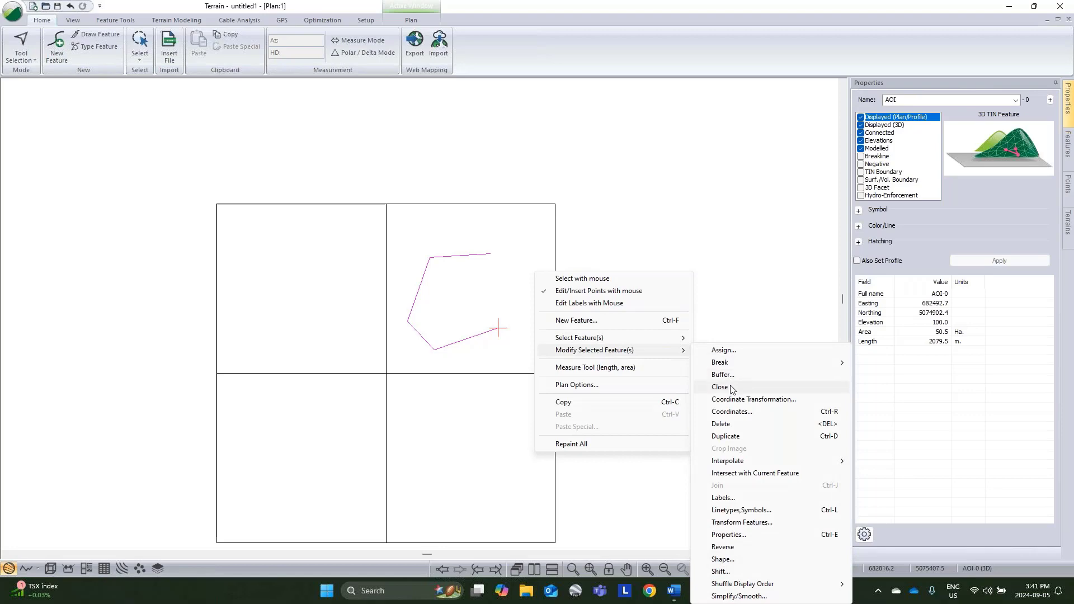
{"action": "left_click", "coordinate": [733, 387]}
Step: Switch to selecting with the mouse, clear the current selection and select the AOI polygon in the plan view
{"action": "right_click", "coordinate": [668, 313]}
{"action": "left_click", "coordinate": [738, 318]}
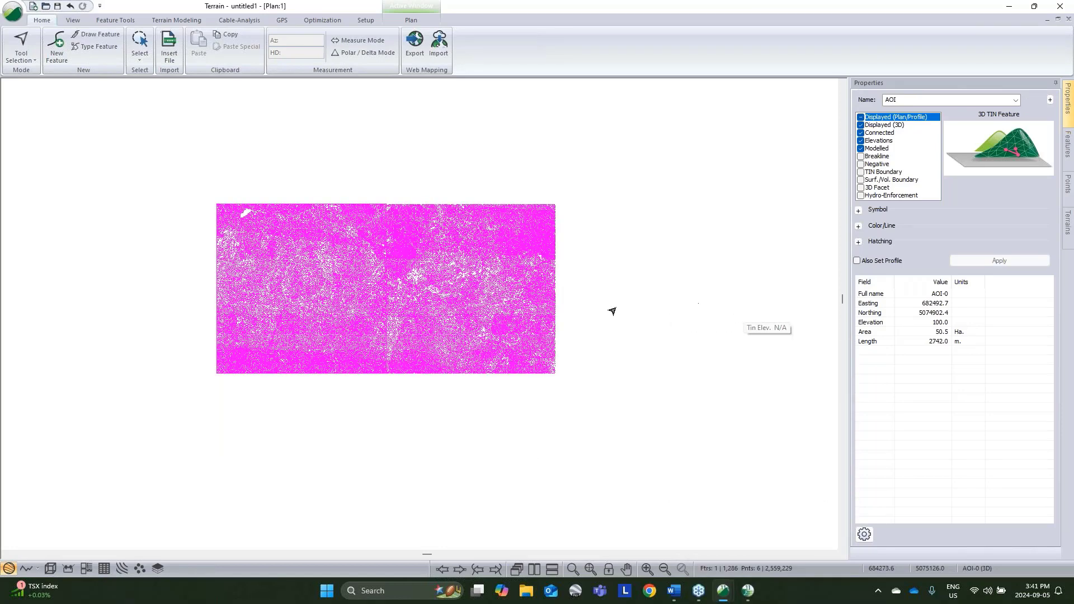
{"action": "left_click", "coordinate": [672, 370]}
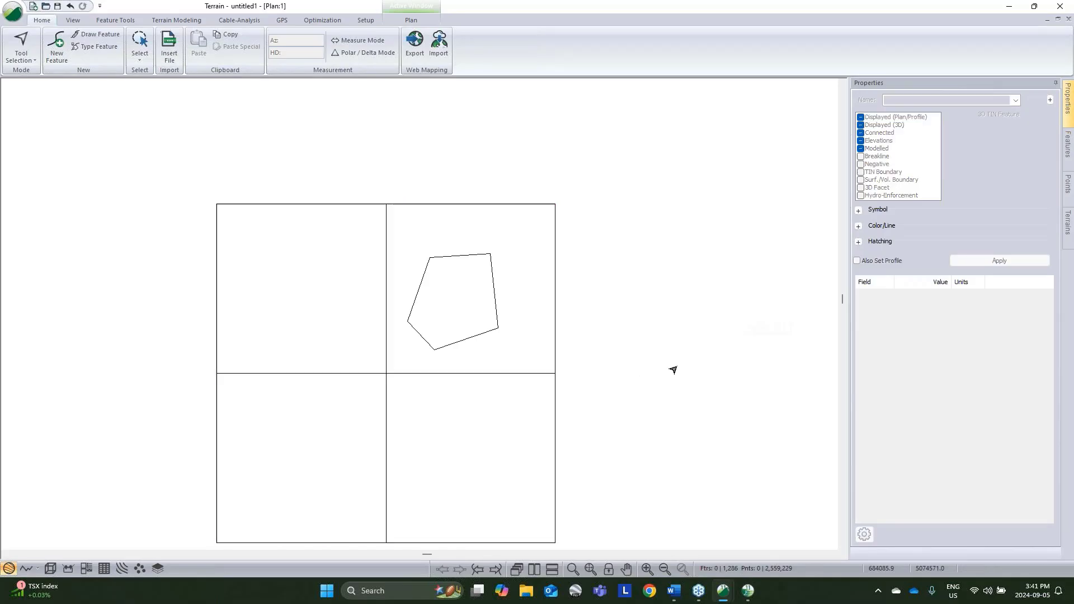
{"action": "left_click", "coordinate": [491, 329]}
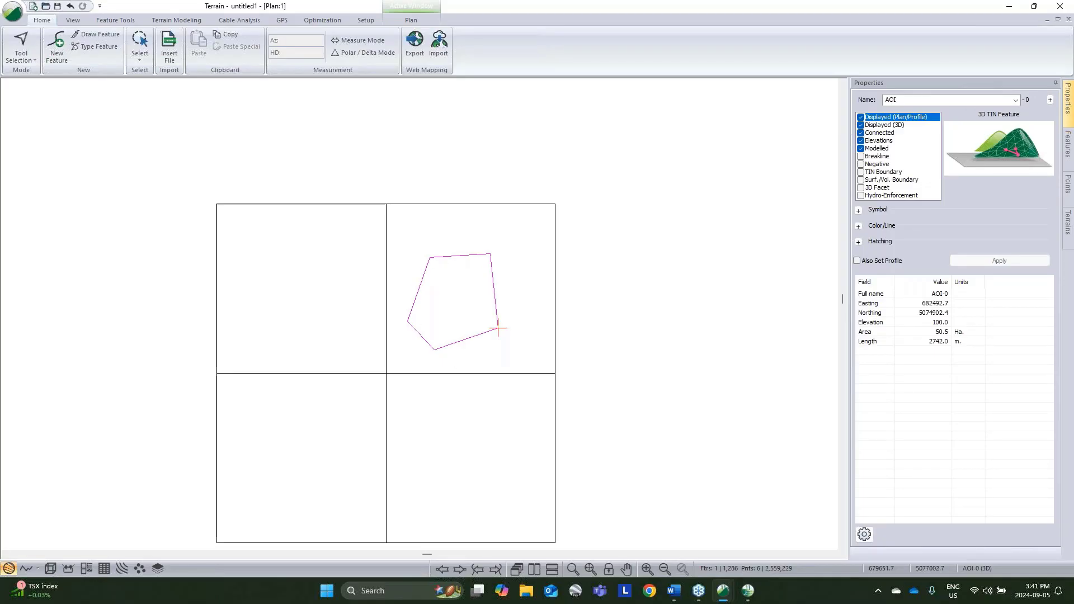
Step: Open Simplify for the surface point data and set the method to Remove all points
{"action": "left_click", "coordinate": [176, 20]}
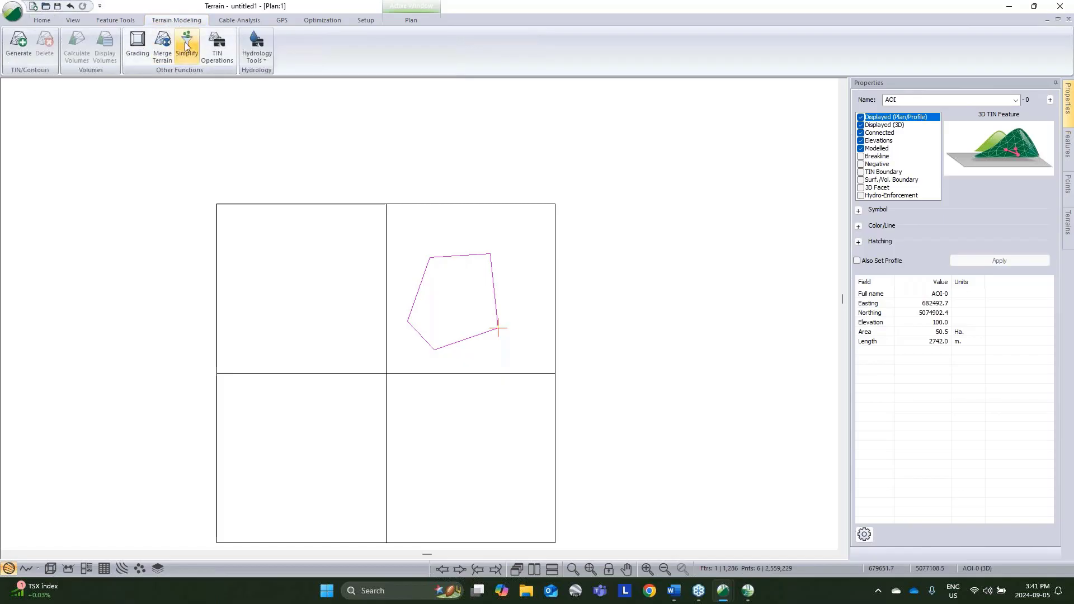
{"action": "left_click", "coordinate": [186, 47]}
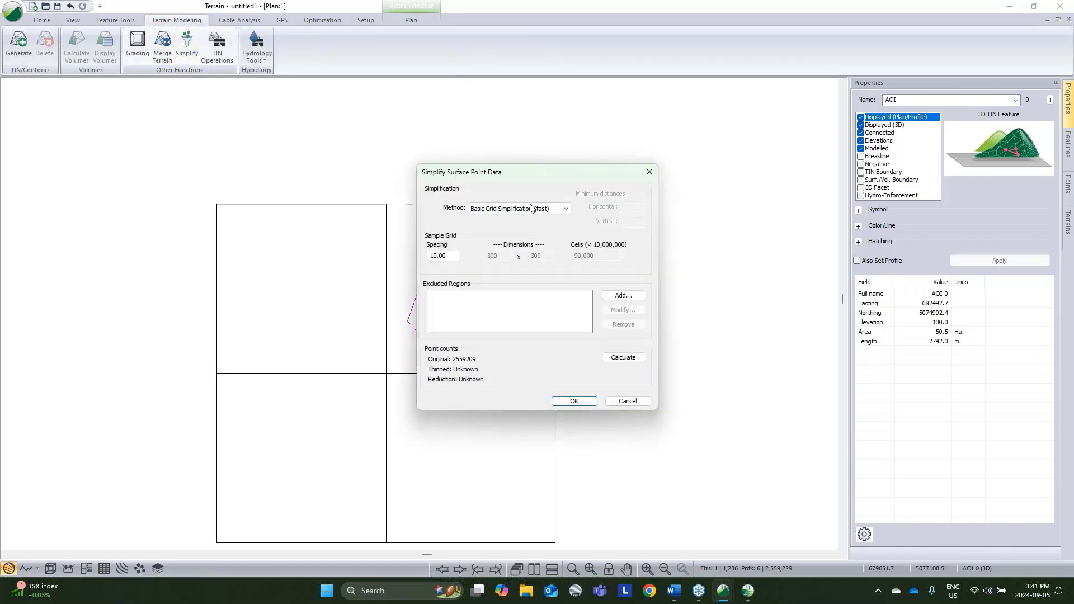
{"action": "left_click", "coordinate": [531, 208]}
{"action": "left_click", "coordinate": [505, 244]}
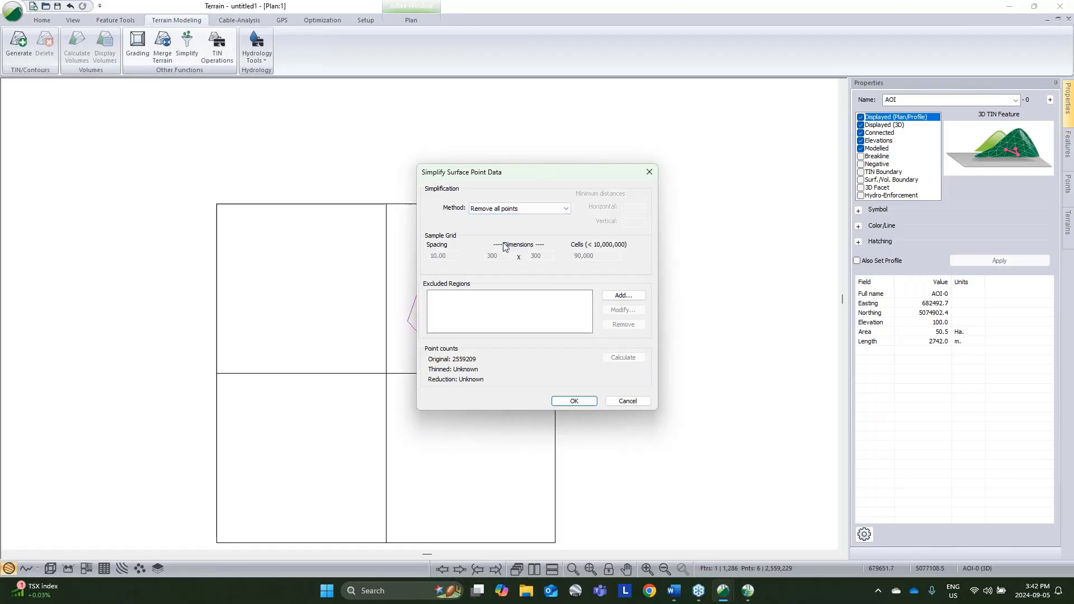
Step: Add a polygon excluded region to the simplification, using AOI-0 as its terrain feature
{"action": "left_click", "coordinate": [623, 296]}
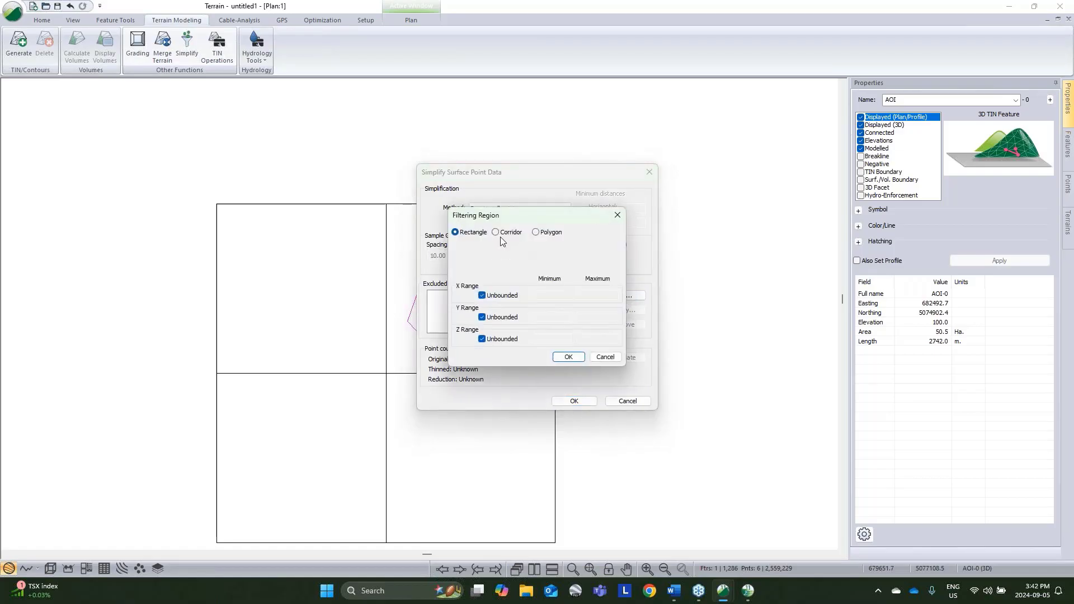
{"action": "left_click", "coordinate": [536, 232]}
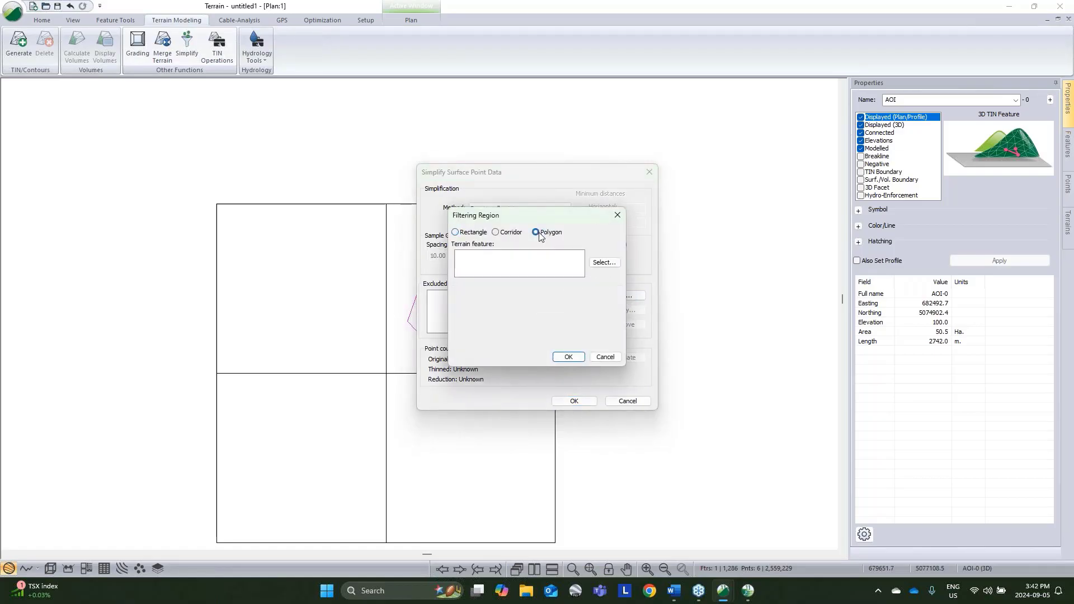
{"action": "left_click", "coordinate": [612, 264]}
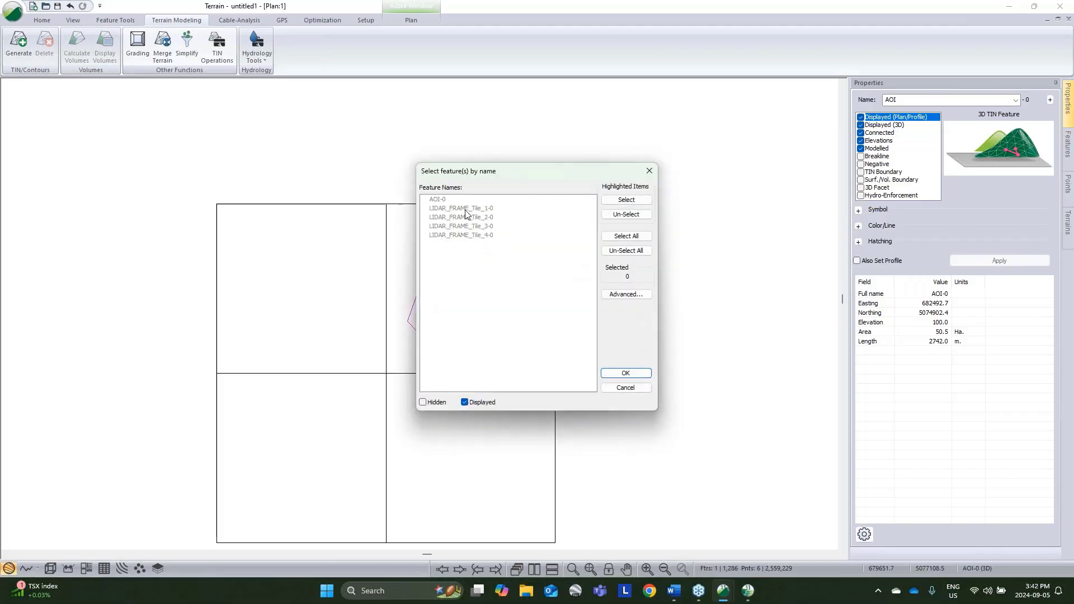
{"action": "left_click", "coordinate": [451, 200]}
{"action": "left_click", "coordinate": [624, 373]}
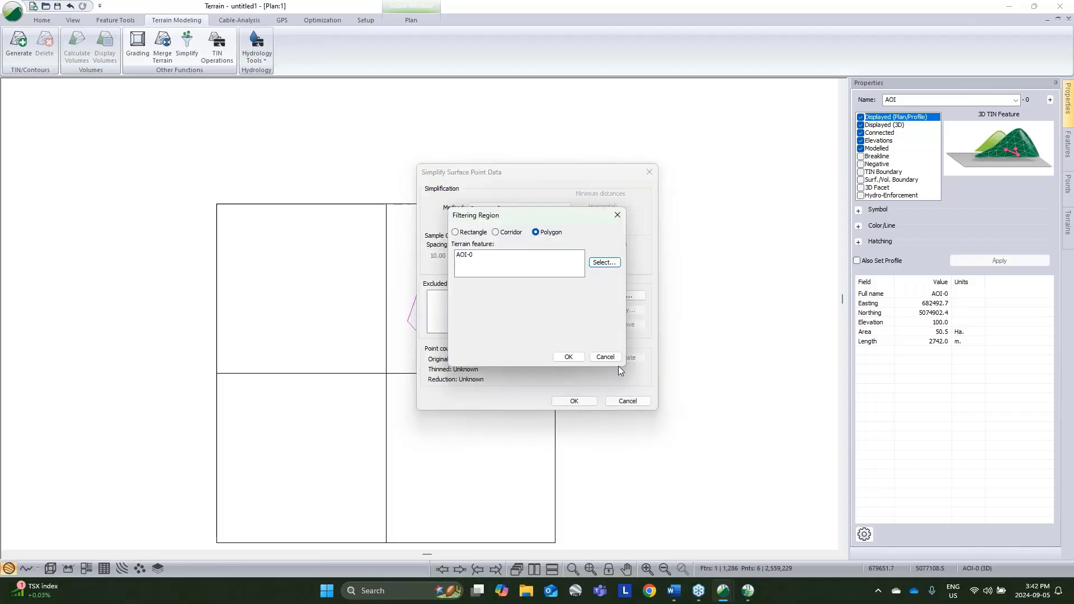
{"action": "left_click", "coordinate": [569, 357]}
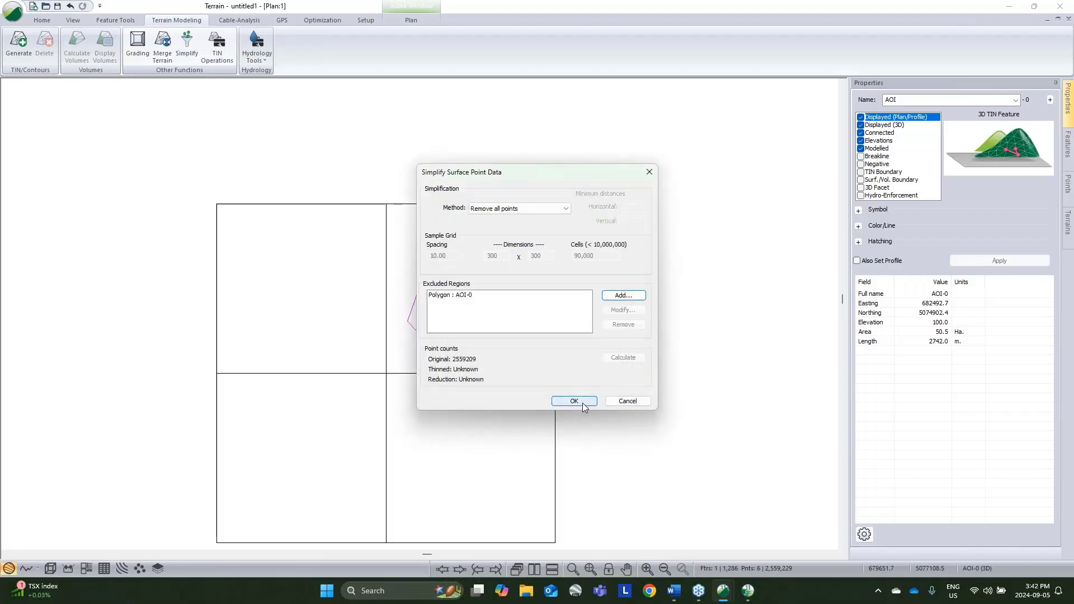
Step: Run the simplification to remove the points outside AOI, continuing without undo, and clear the selection
{"action": "left_click", "coordinate": [583, 403]}
{"action": "left_click", "coordinate": [559, 324]}
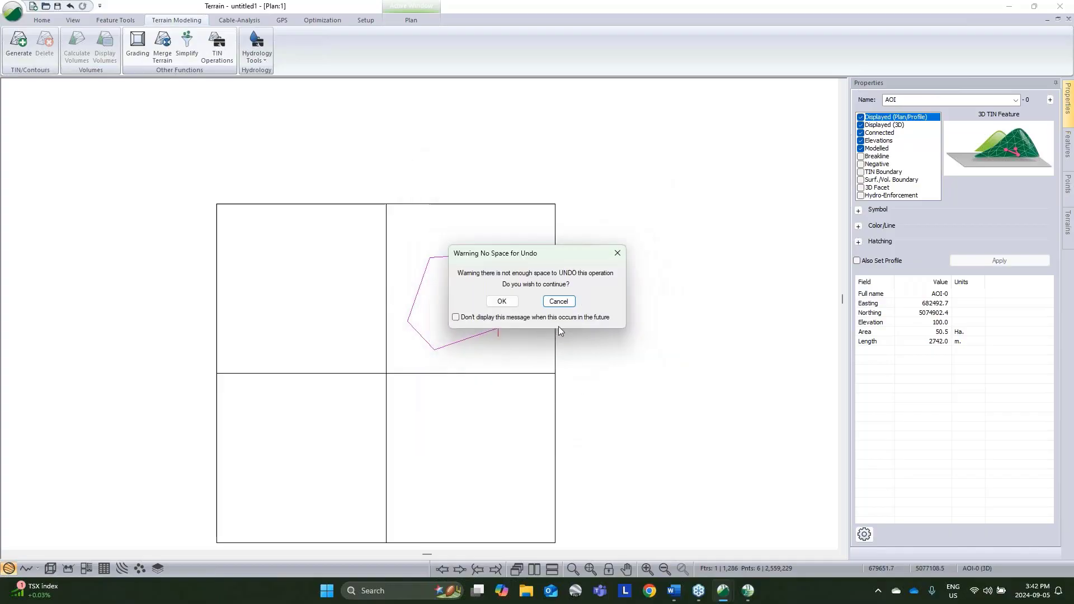
{"action": "left_click", "coordinate": [499, 301]}
{"action": "left_click", "coordinate": [618, 318]}
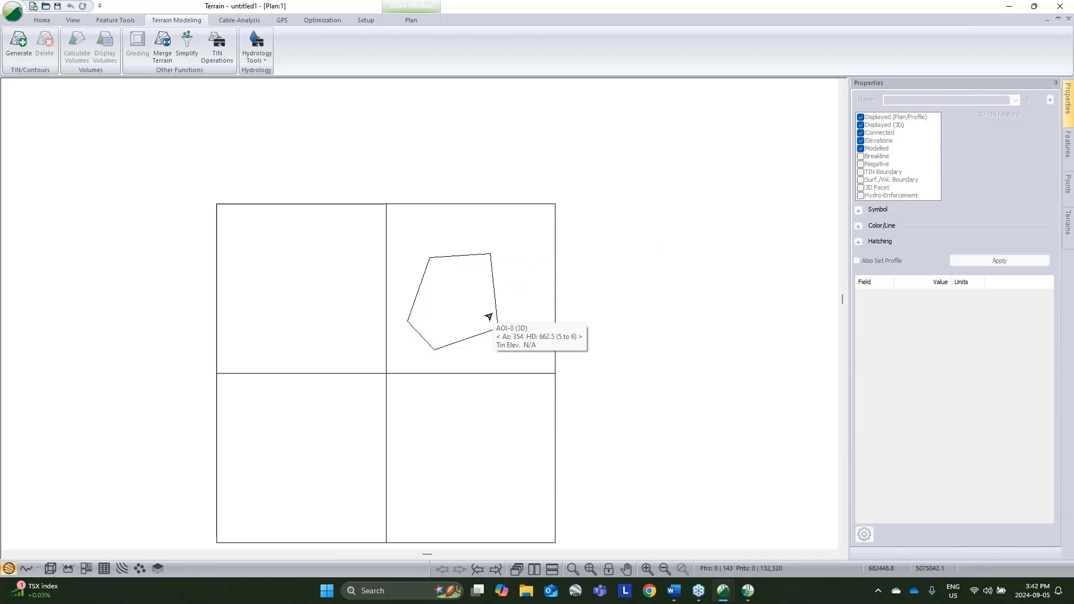
Step: Select all features to check which lidar points remain around the AOI polygon, and clear the selection
{"action": "right_click", "coordinate": [624, 245]}
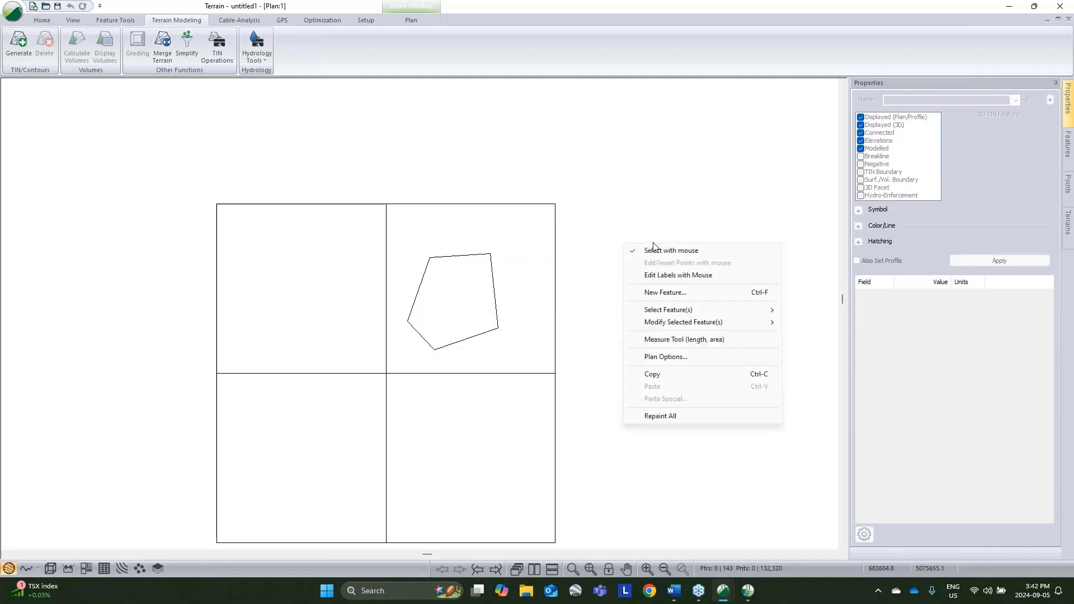
{"action": "mouse_move", "coordinate": [721, 317]}
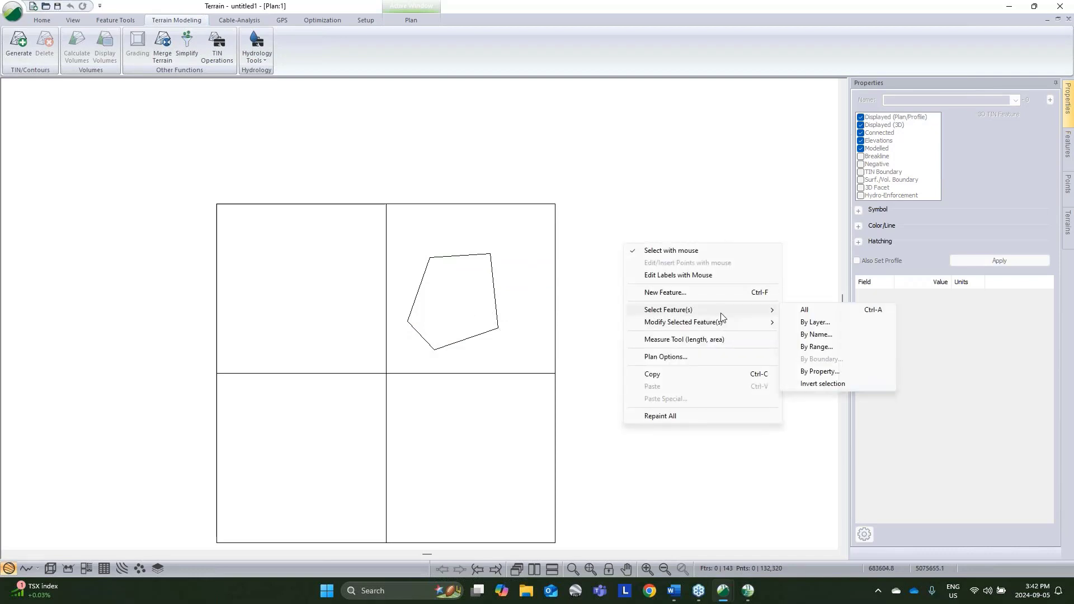
{"action": "left_click", "coordinate": [805, 311]}
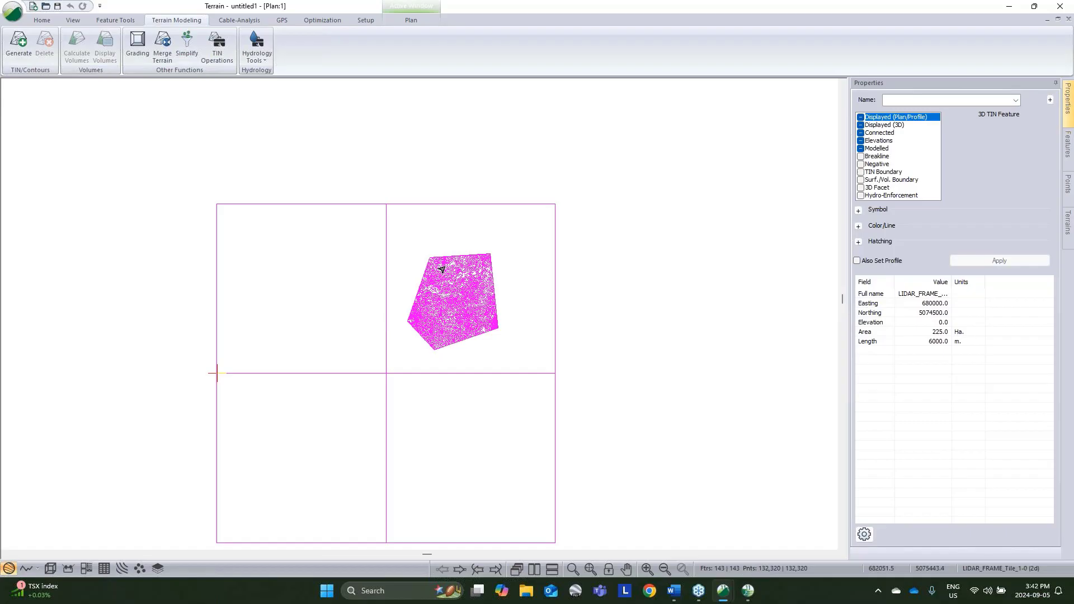
{"action": "left_click", "coordinate": [613, 372]}
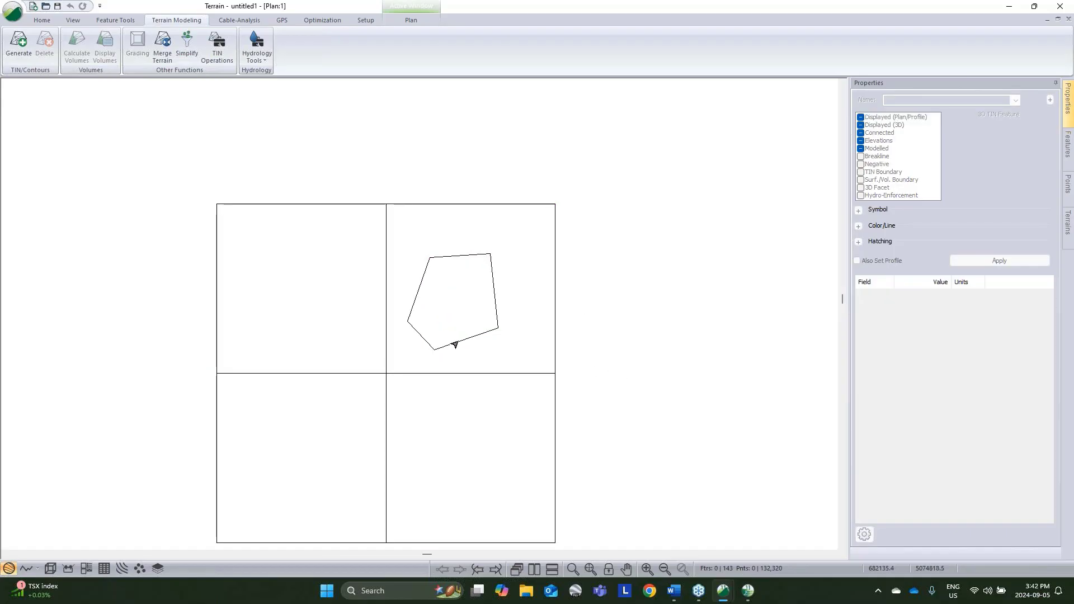
Step: Turn off the Modelled property of the AOI polygon, apply it and deselect the polygon
{"action": "left_click", "coordinate": [451, 344]}
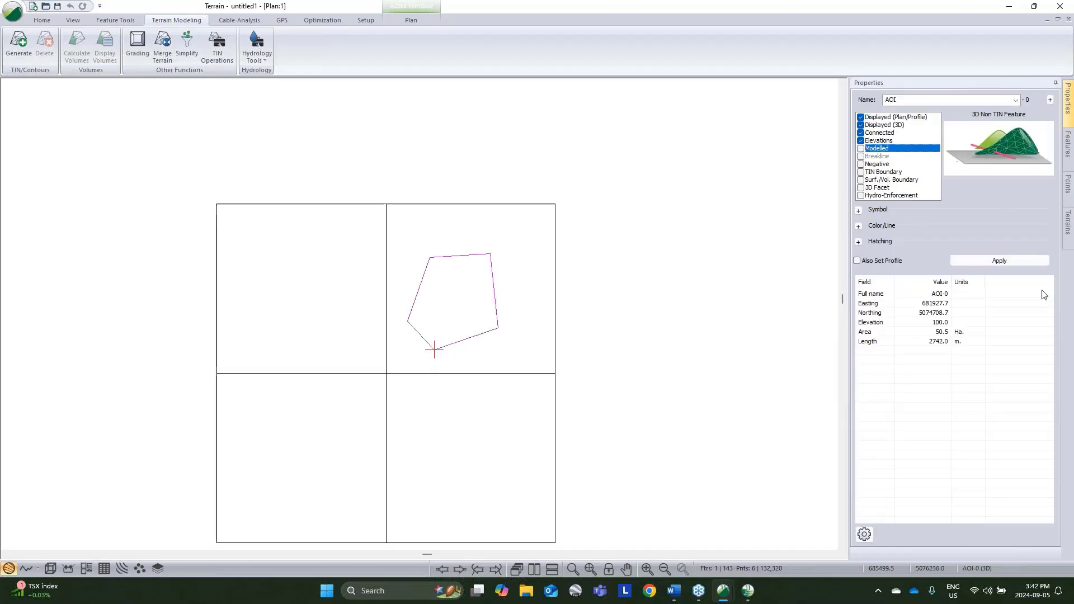
{"action": "left_click", "coordinate": [1011, 263]}
{"action": "left_click", "coordinate": [611, 369]}
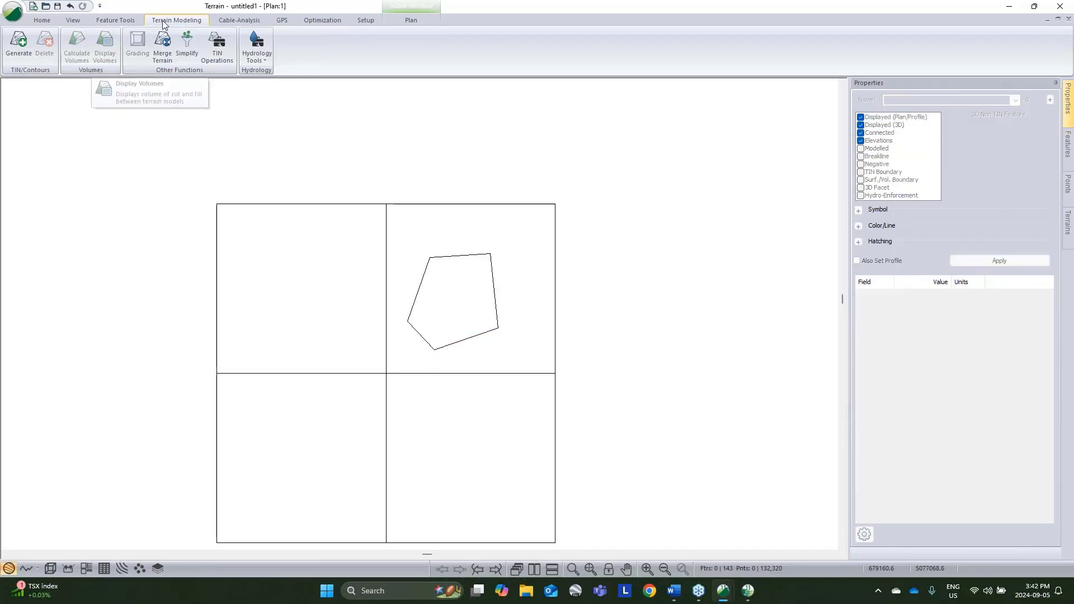
Step: Generate the TIN with major and minor contours, keeping the 200 maximum side length and 50 major interval, and delete the lidar tile frames
{"action": "left_click", "coordinate": [19, 42]}
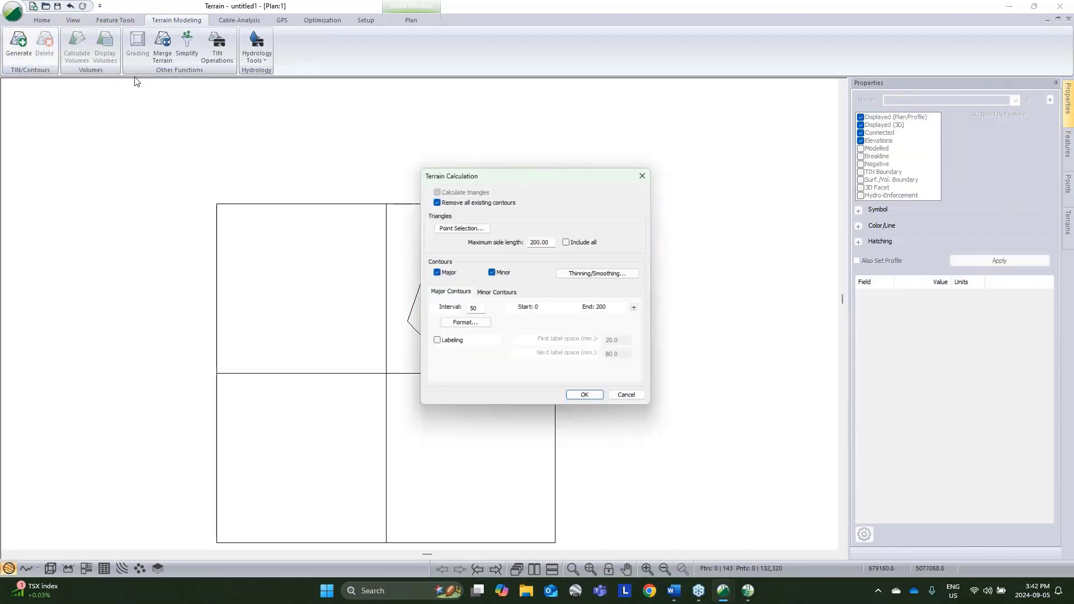
{"action": "left_click", "coordinate": [594, 400]}
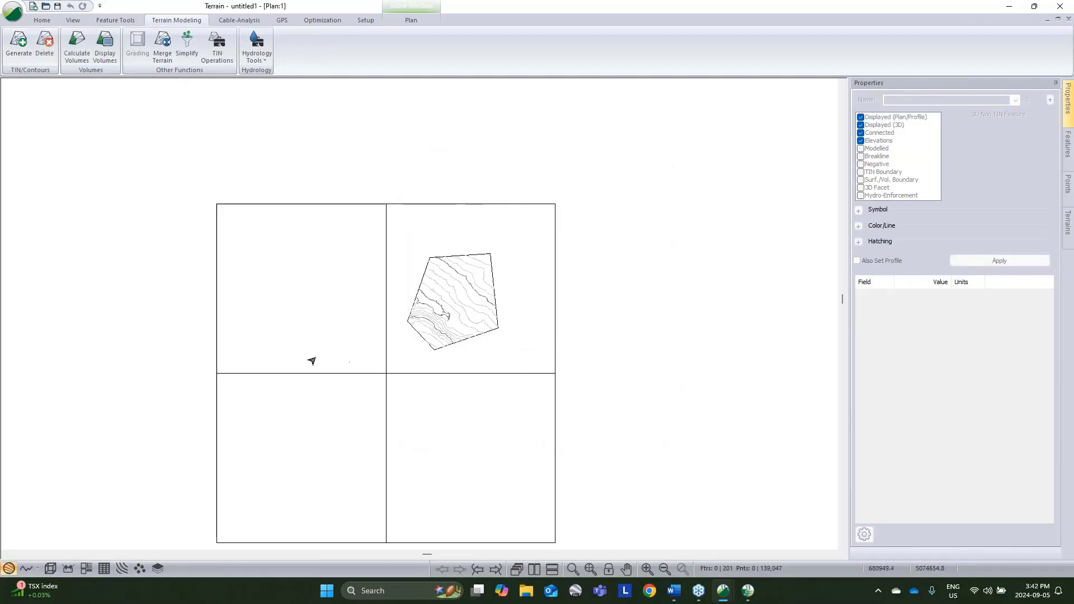
{"action": "left_click_drag", "start_coordinate": [357, 365], "coordinate": [614, 441]}
{"action": "key", "text": "Delete"}
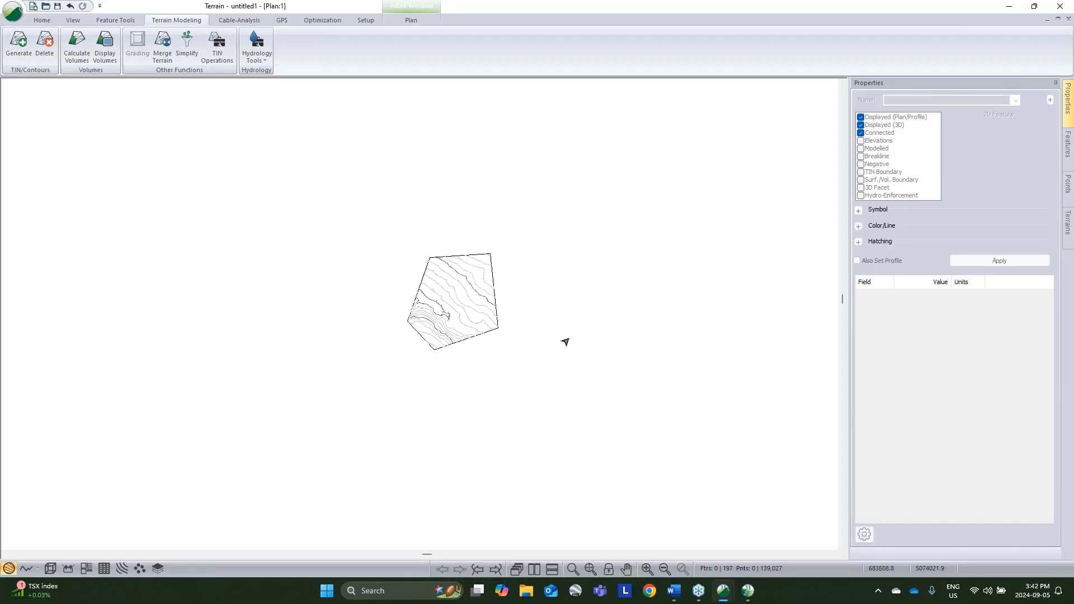
Step: Open the 3D view and examine the clipped lidar surface and its contours from different angles
{"action": "left_click", "coordinate": [50, 568]}
{"action": "mouse_move", "coordinate": [528, 433]}
{"action": "left_mouse_down"}
{"action": "mouse_move", "coordinate": [338, 374]}
{"action": "mouse_move", "coordinate": [432, 391]}
{"action": "mouse_move", "coordinate": [726, 400]}
{"action": "left_mouse_up"}
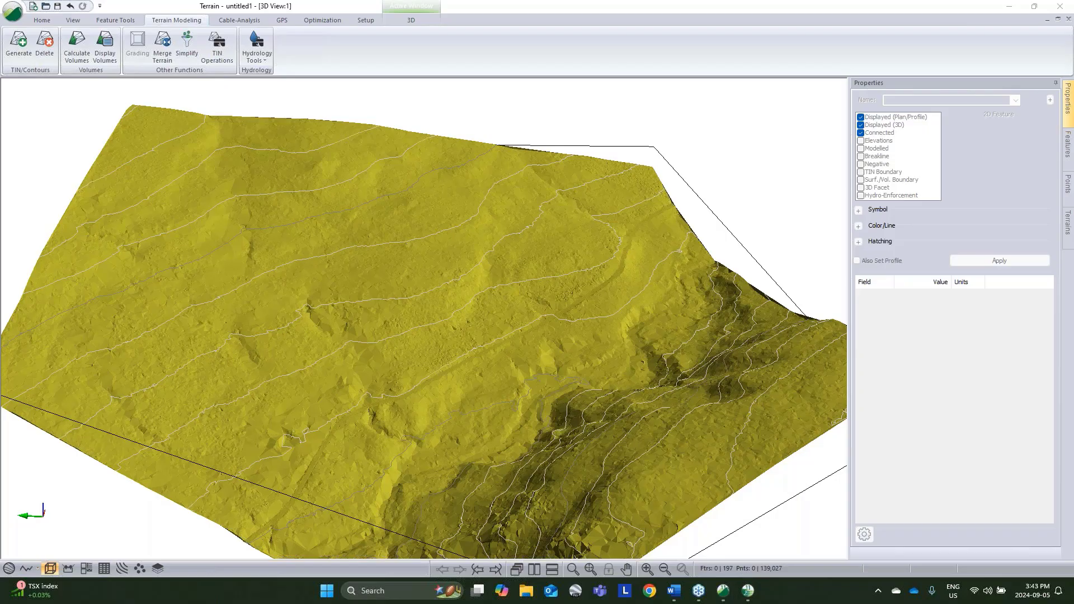
{"action": "middle_click_drag", "start_coordinate": [750, 211], "coordinate": [503, 246]}
Step: Switch to the Location window, look over the road alignment in its plan view, and minimize it to return to Terrain
{"action": "left_click", "coordinate": [748, 591]}
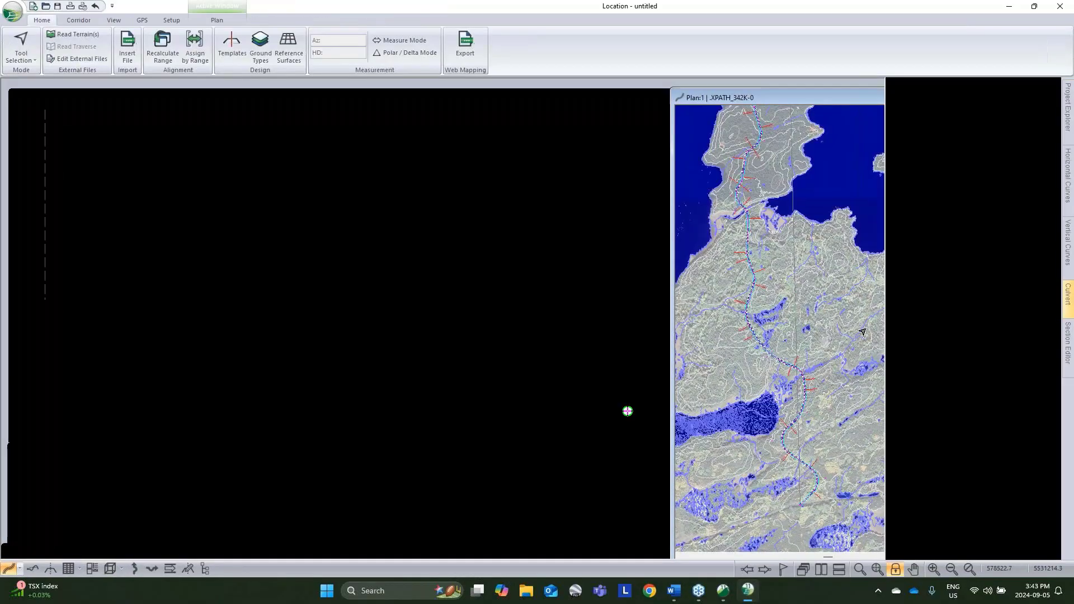
{"action": "middle_click_drag", "start_coordinate": [812, 442], "coordinate": [813, 334]}
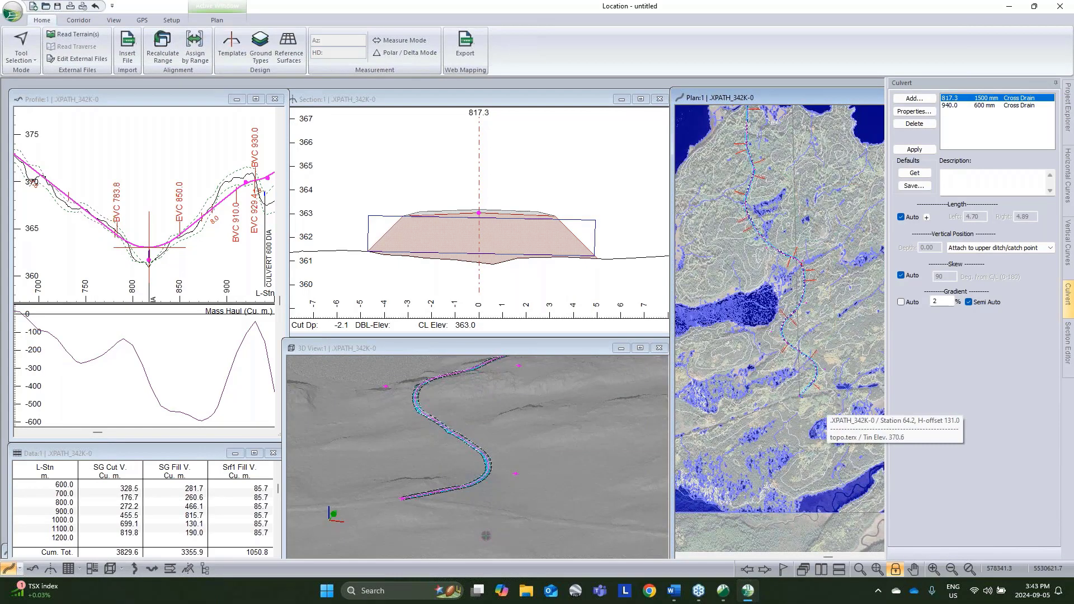
{"action": "left_click", "coordinate": [1013, 6]}
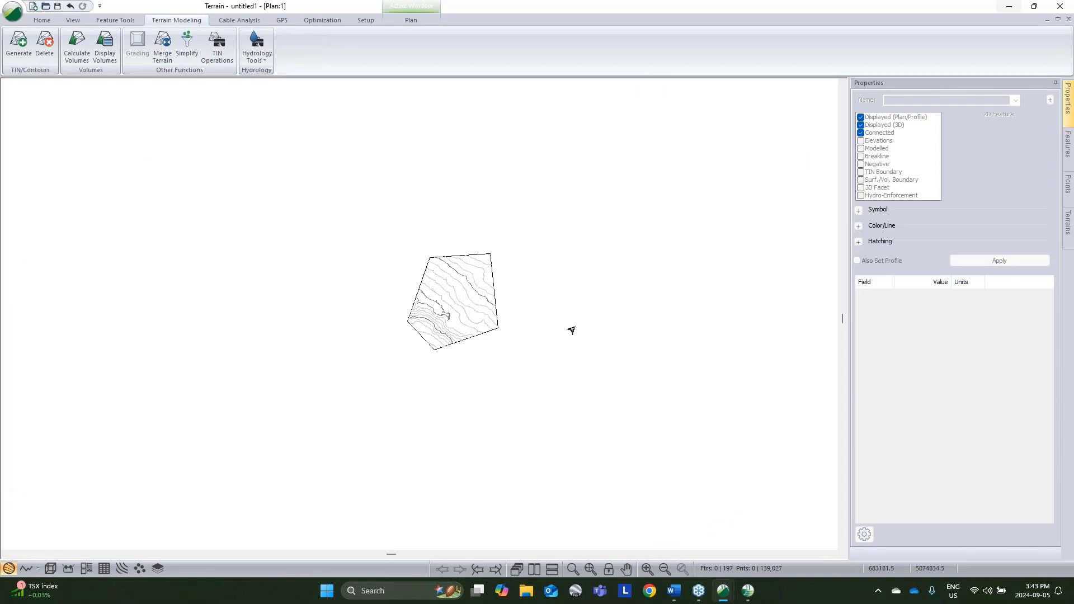
Step: Minimize the open Terrain windows and start a new, empty RoadEng Terrain session from the desktop
{"action": "middle_click_drag", "start_coordinate": [639, 301], "coordinate": [682, 244]}
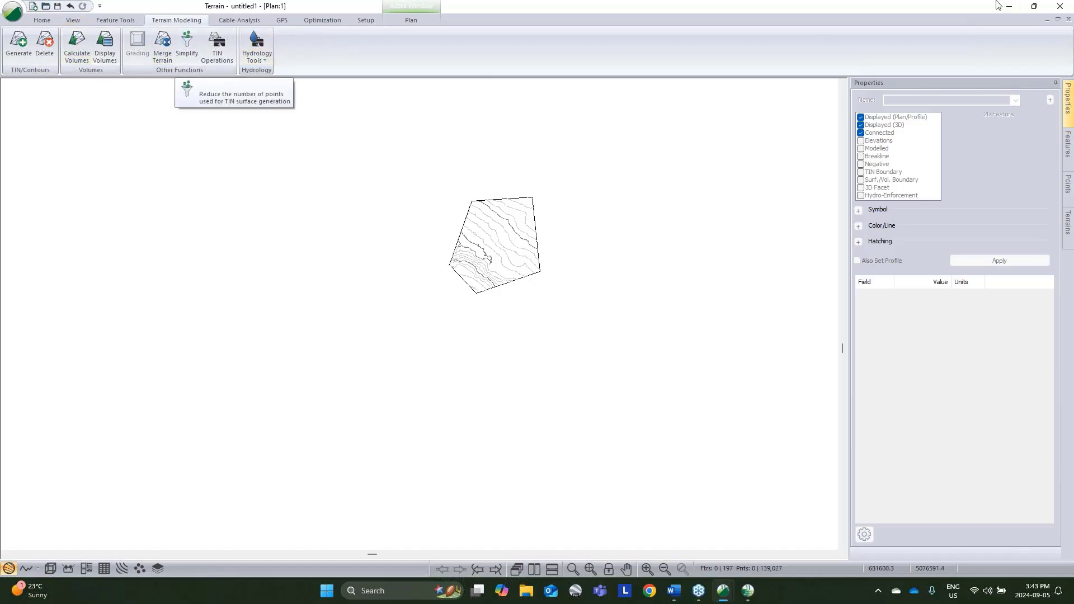
{"action": "left_click", "coordinate": [1017, 7]}
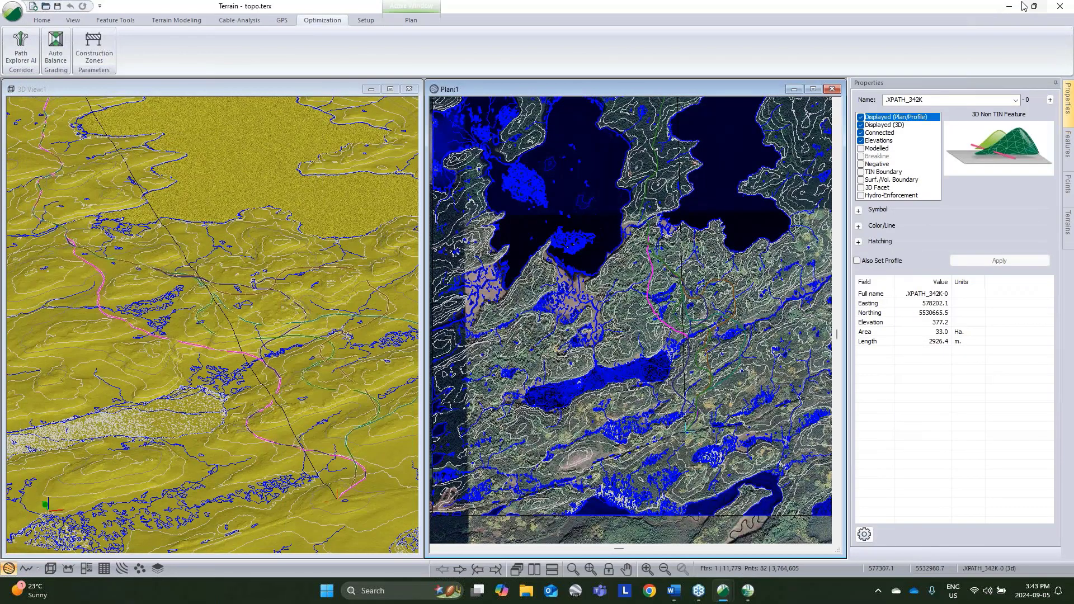
{"action": "left_click", "coordinate": [1009, 6]}
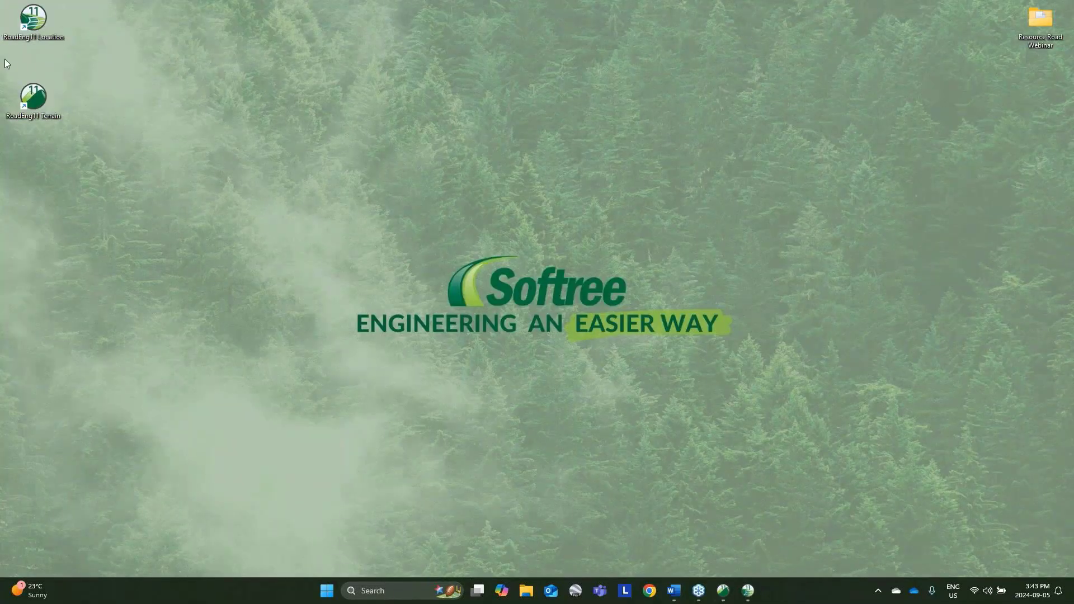
{"action": "double_click", "coordinate": [32, 97]}
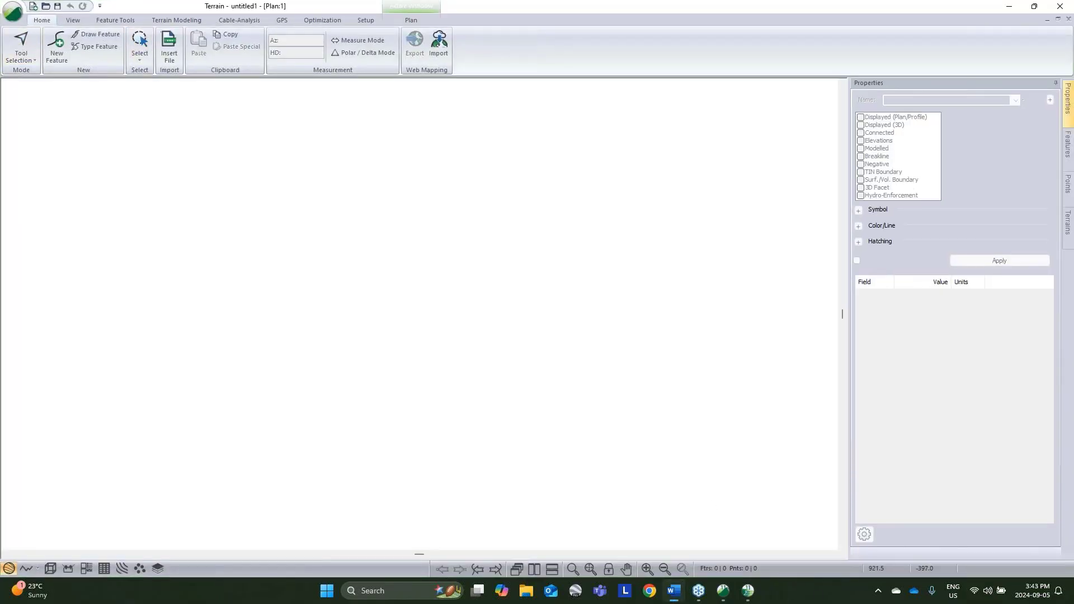
Step: Insert CHM - Image.tif in the Image Files format at the highest image quality, factor 1.0000, and deselect the image
{"action": "mouse_move", "coordinate": [748, 597]}
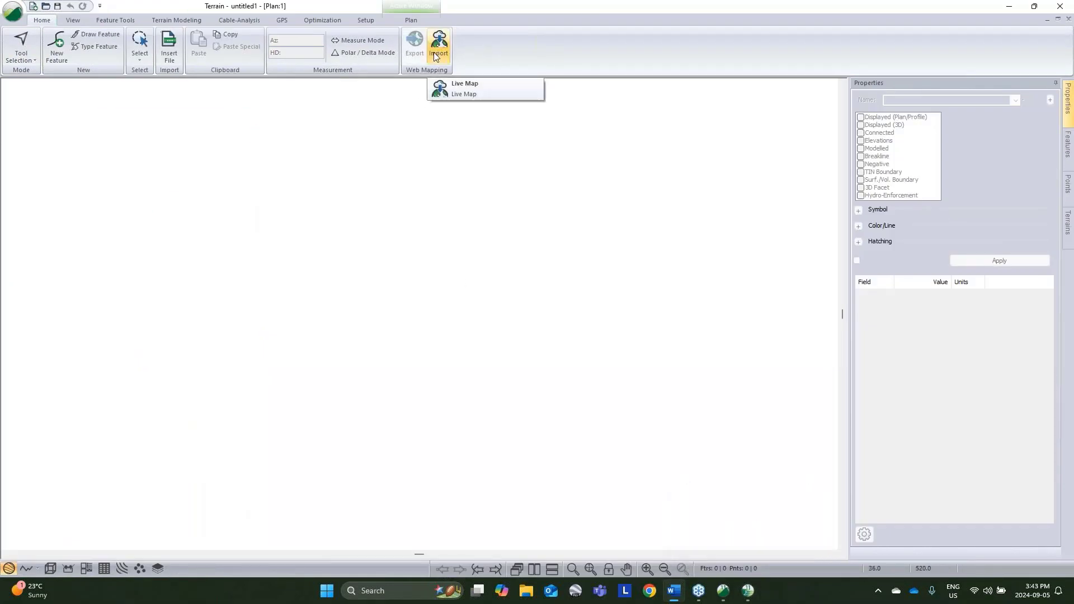
{"action": "left_click", "coordinate": [175, 58]}
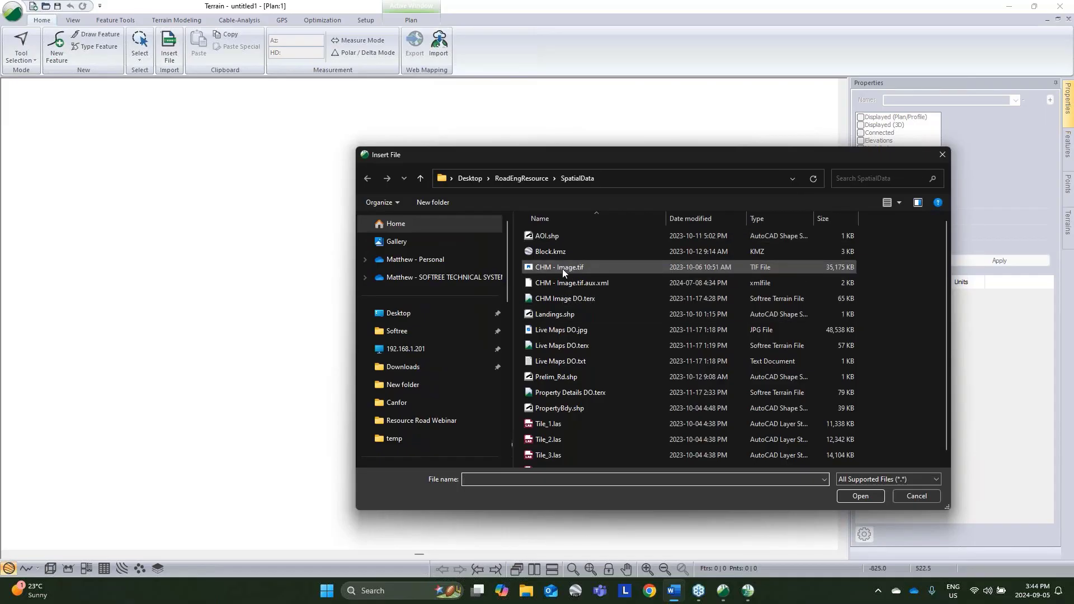
{"action": "left_click", "coordinate": [563, 273]}
{"action": "left_click", "coordinate": [860, 496]}
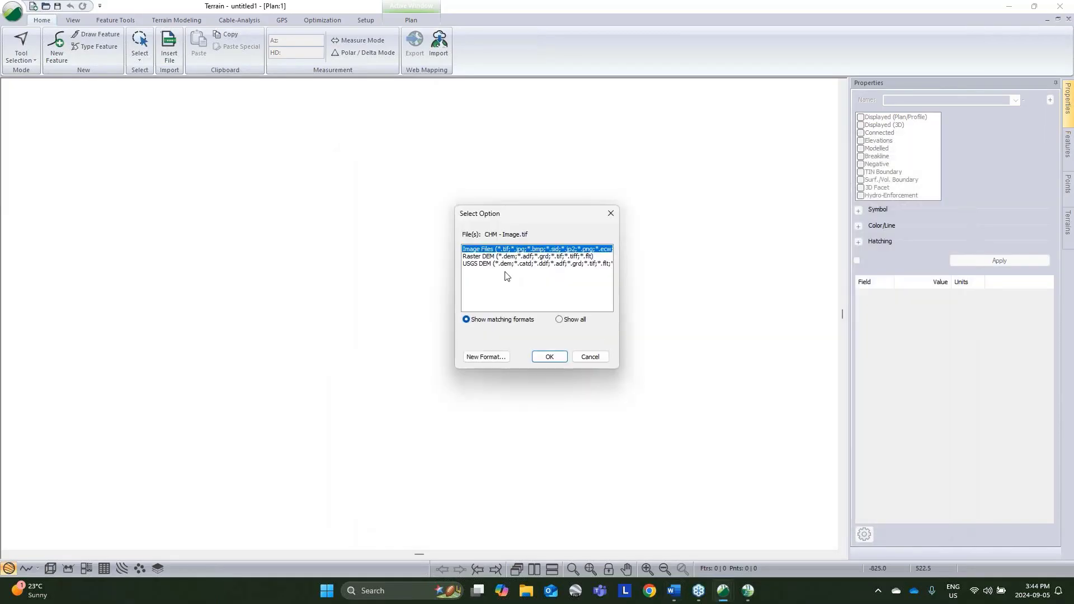
{"action": "left_click", "coordinate": [559, 358]}
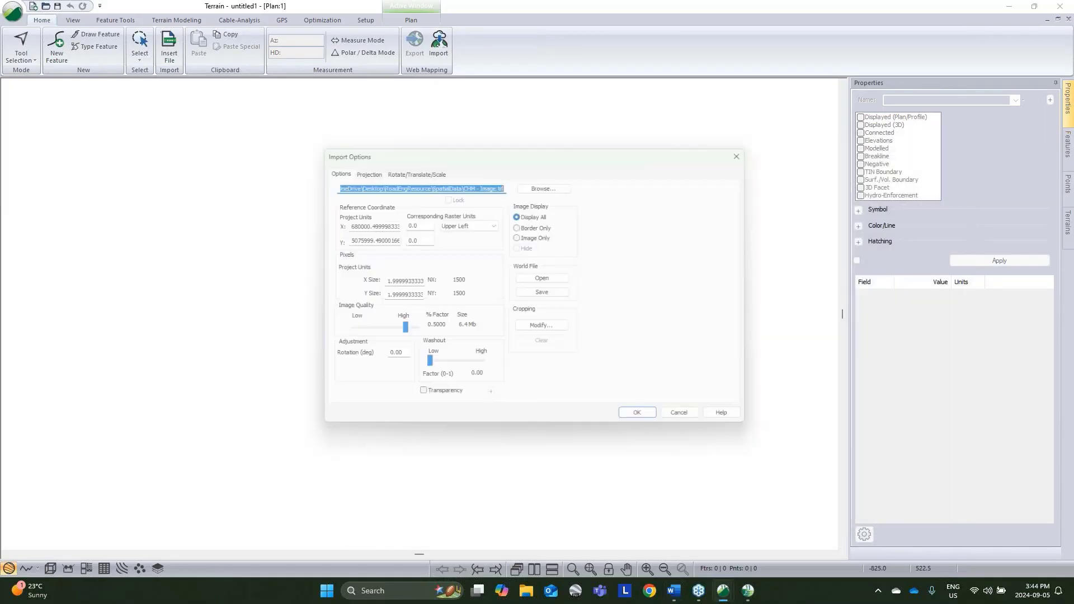
{"action": "left_click_drag", "start_coordinate": [403, 337], "coordinate": [413, 337]}
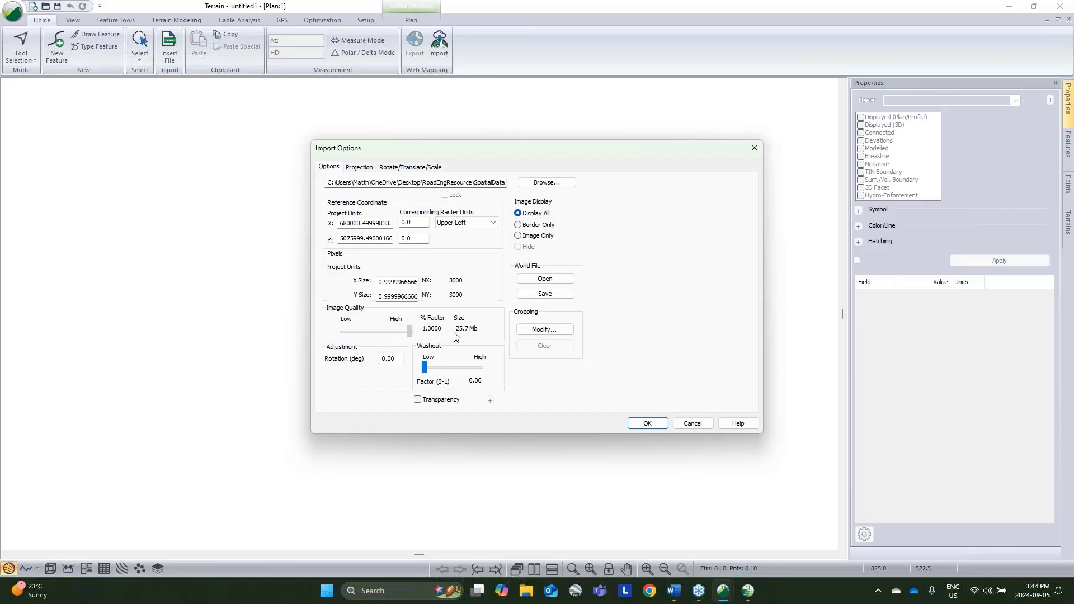
{"action": "left_click", "coordinate": [648, 423]}
{"action": "left_click", "coordinate": [584, 326]}
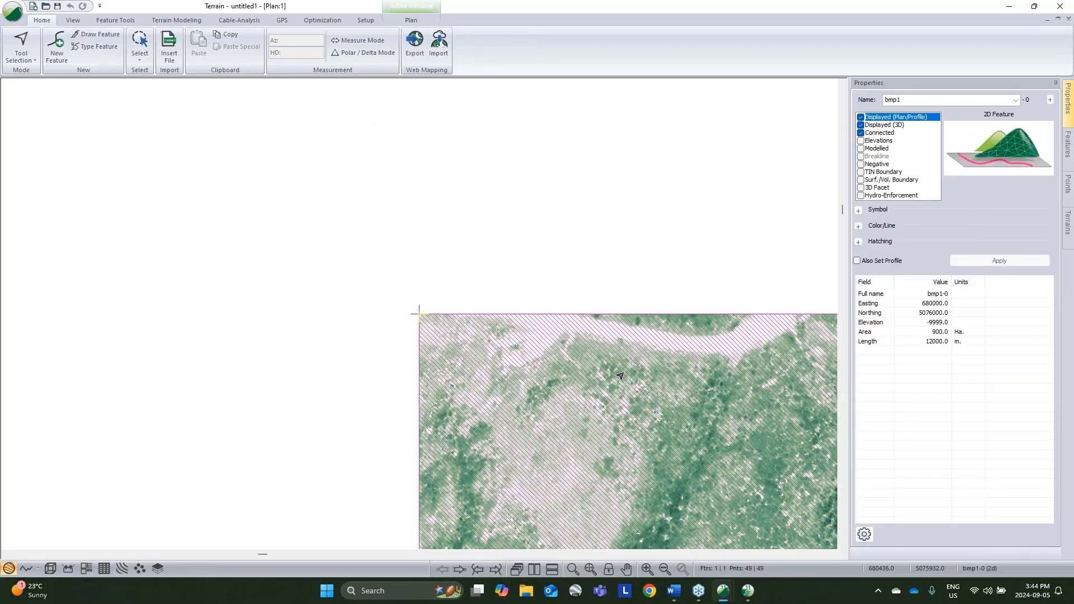
{"action": "scroll", "coordinate": [504, 237], "scroll_direction": "down", "scroll_amount": 5}
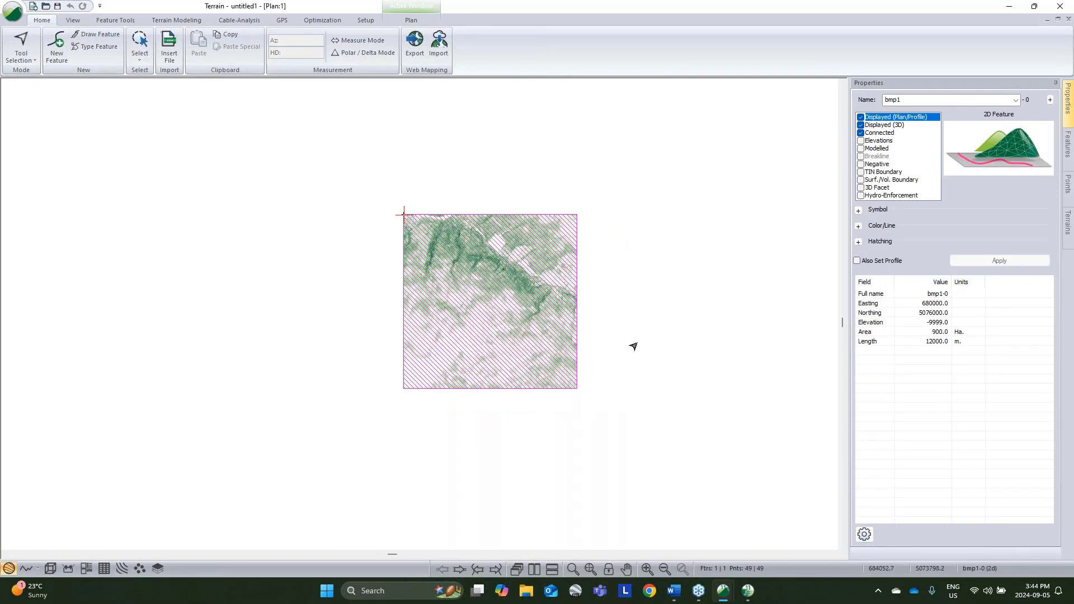
{"action": "left_click", "coordinate": [633, 346]}
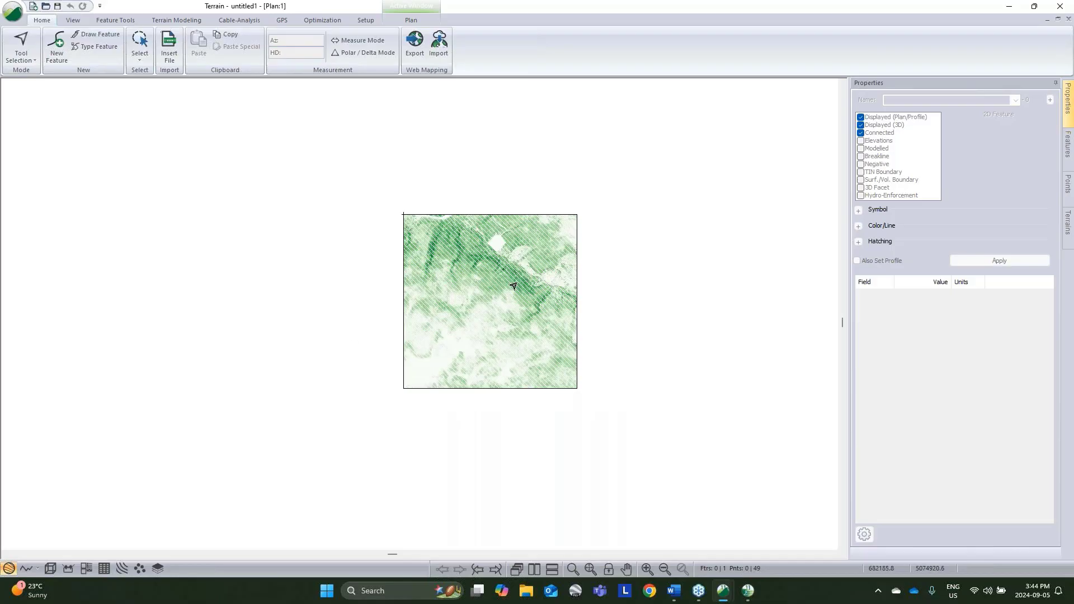
{"action": "scroll", "coordinate": [513, 286], "scroll_direction": "up", "scroll_amount": 2}
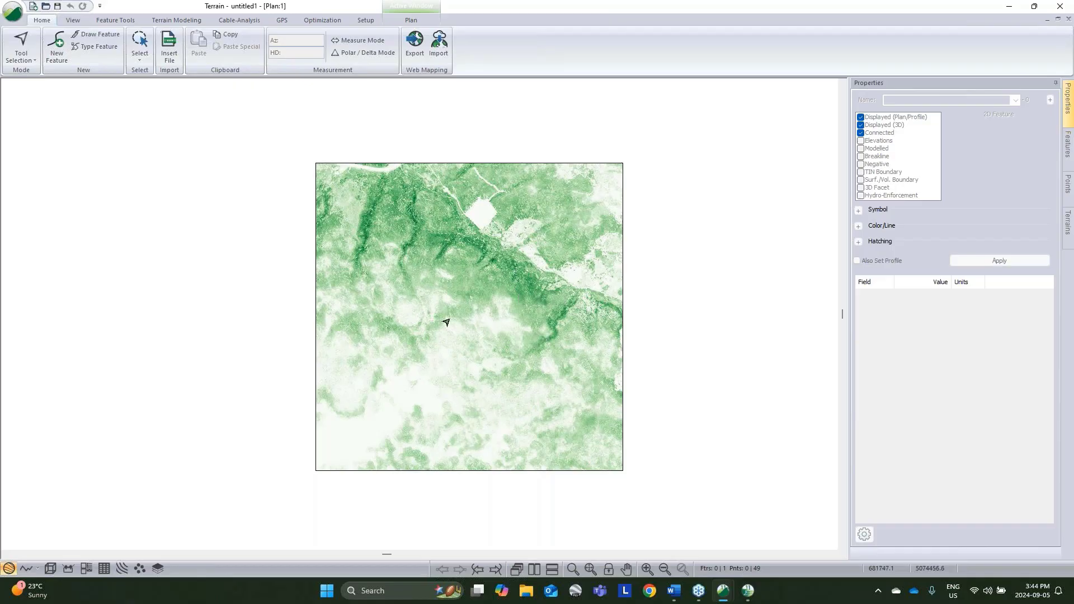
Step: Save the terrain with the canopy image to the Desktop folder as CHM.terx
{"action": "left_click", "coordinate": [13, 11]}
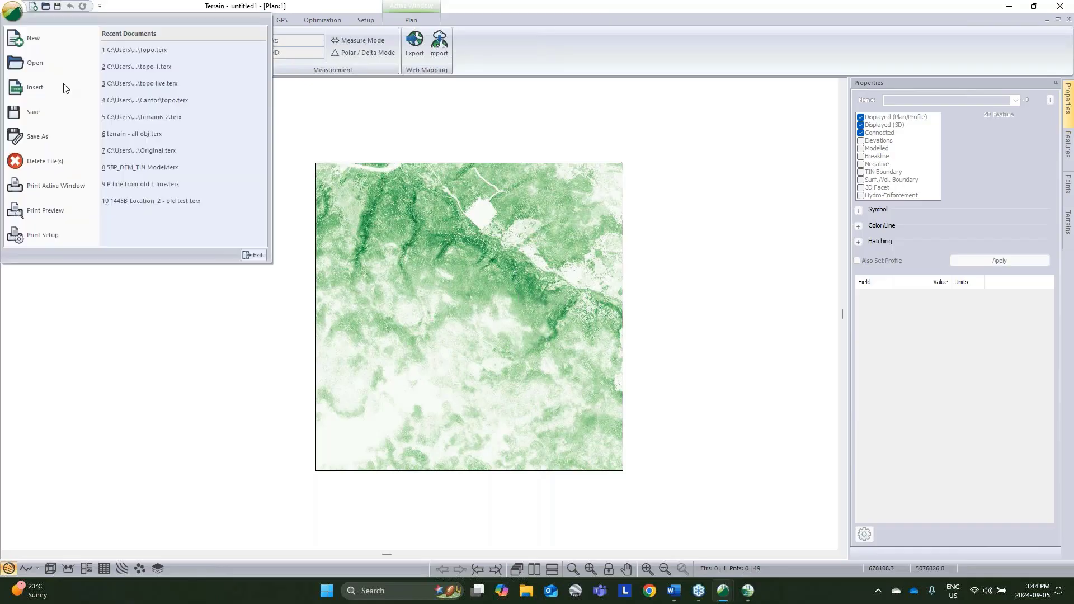
{"action": "left_click", "coordinate": [70, 138]}
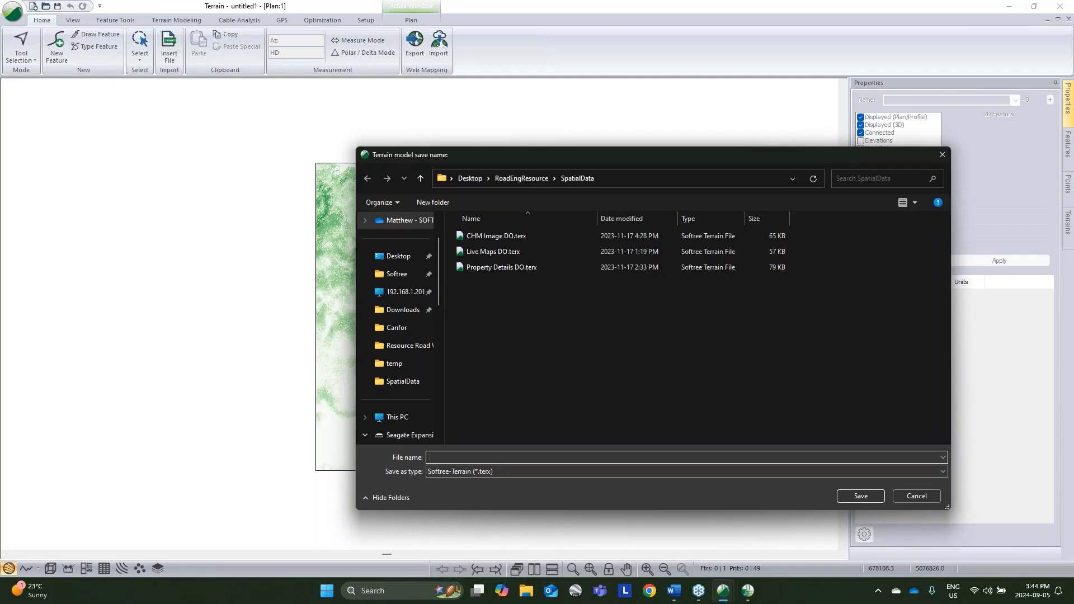
{"action": "left_click", "coordinate": [397, 257]}
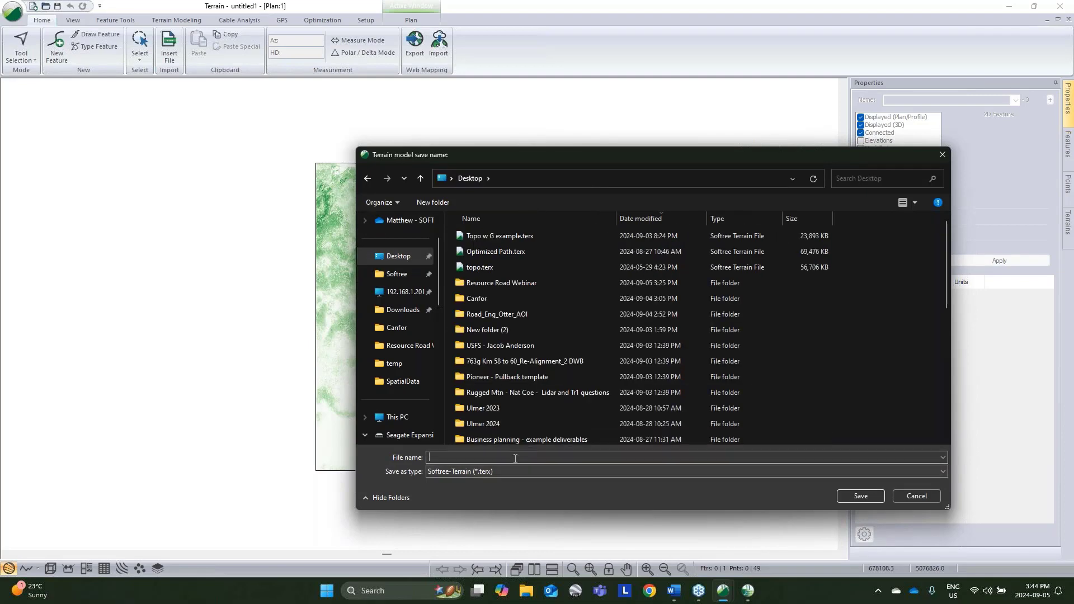
{"action": "type", "text": "CHM"}
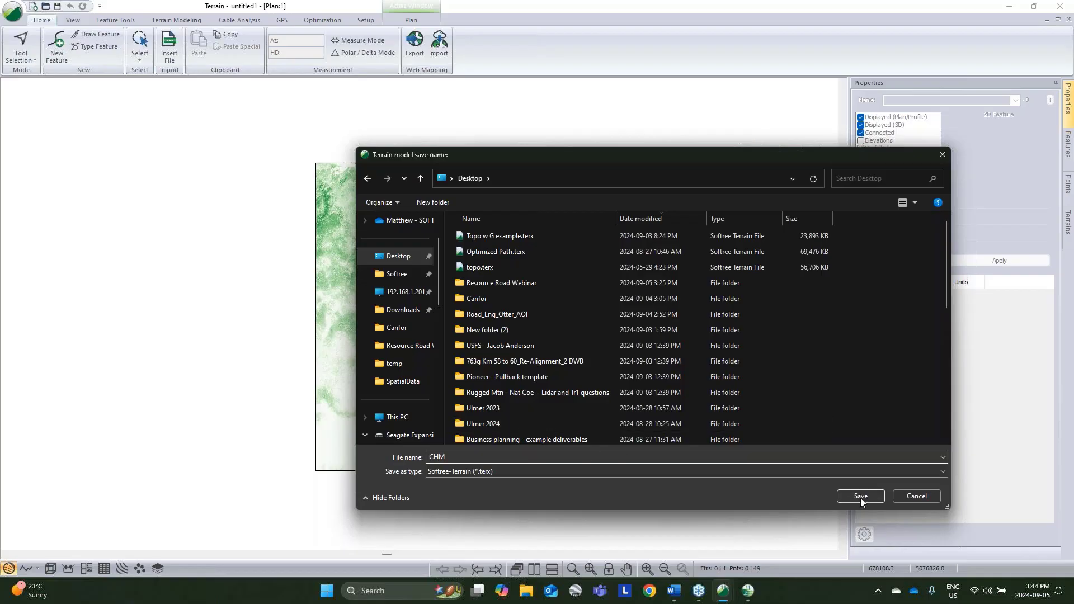
{"action": "left_click", "coordinate": [860, 496]}
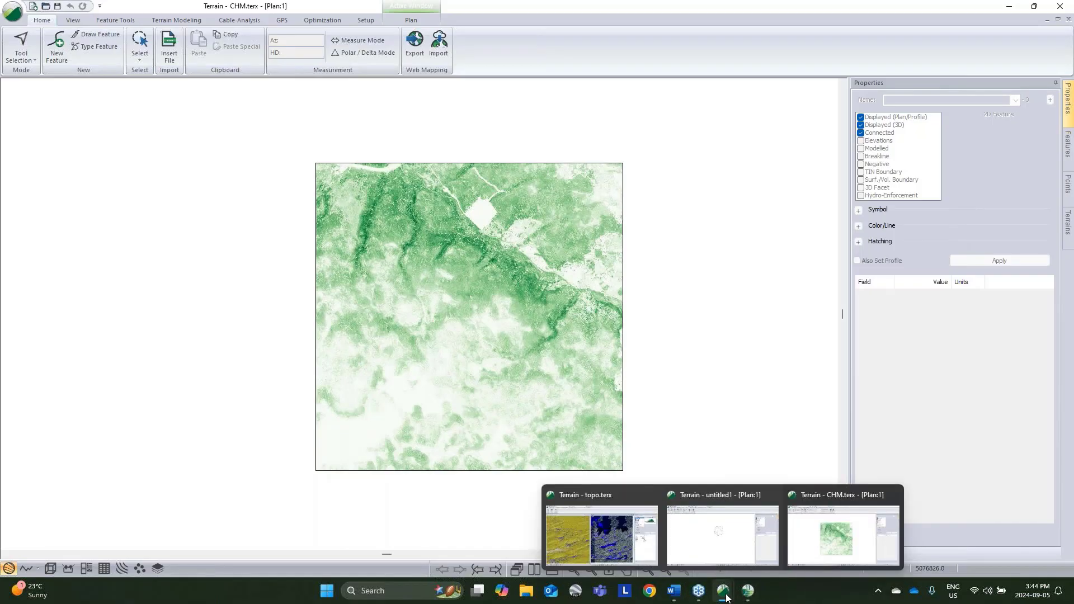
Step: Switch to the untitled1 terrain with the clipped contours and add CHM.terx as a background file of its plan view
{"action": "left_click", "coordinate": [720, 563]}
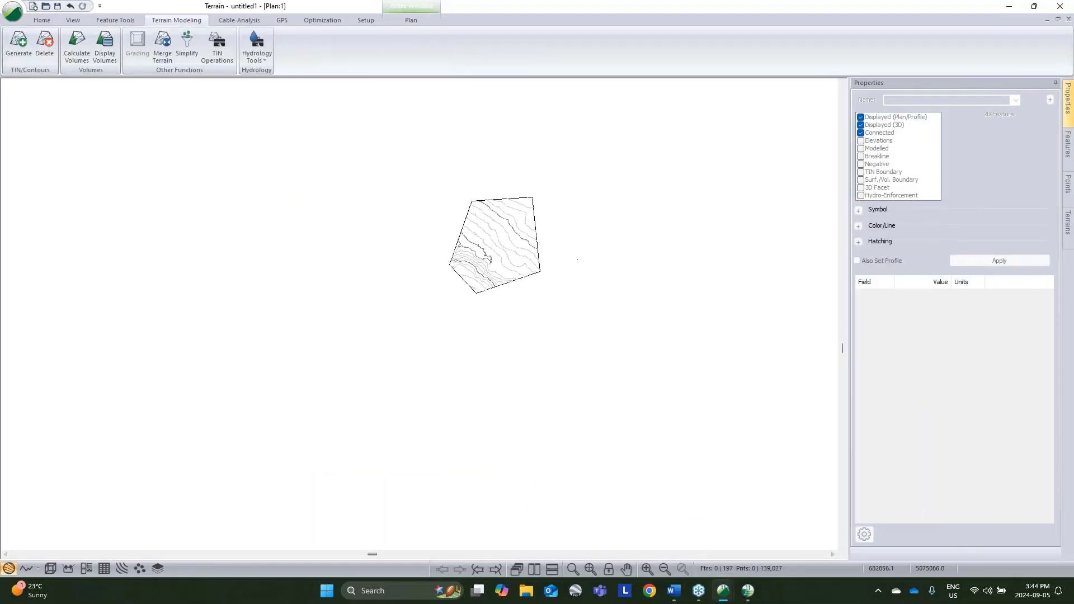
{"action": "right_click", "coordinate": [581, 253]}
{"action": "left_click", "coordinate": [643, 364]}
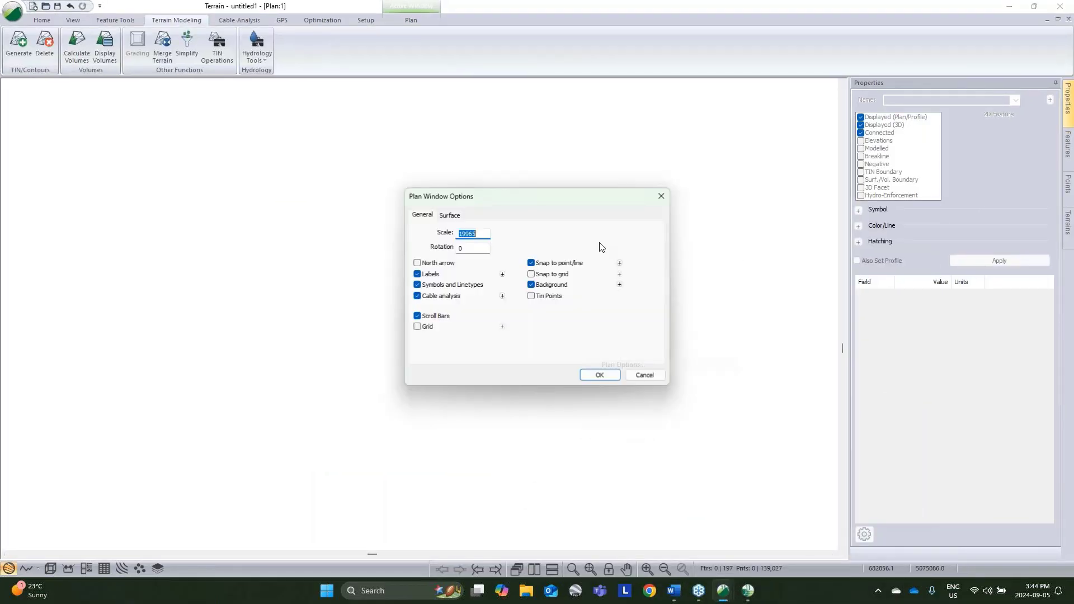
{"action": "left_click", "coordinate": [620, 284]}
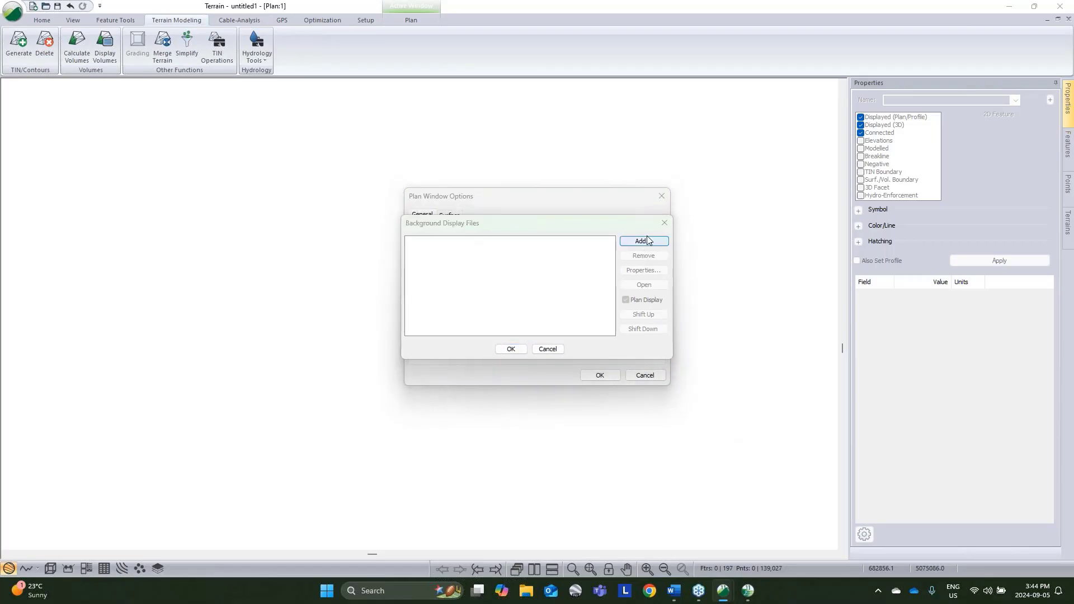
{"action": "left_click", "coordinate": [645, 240]}
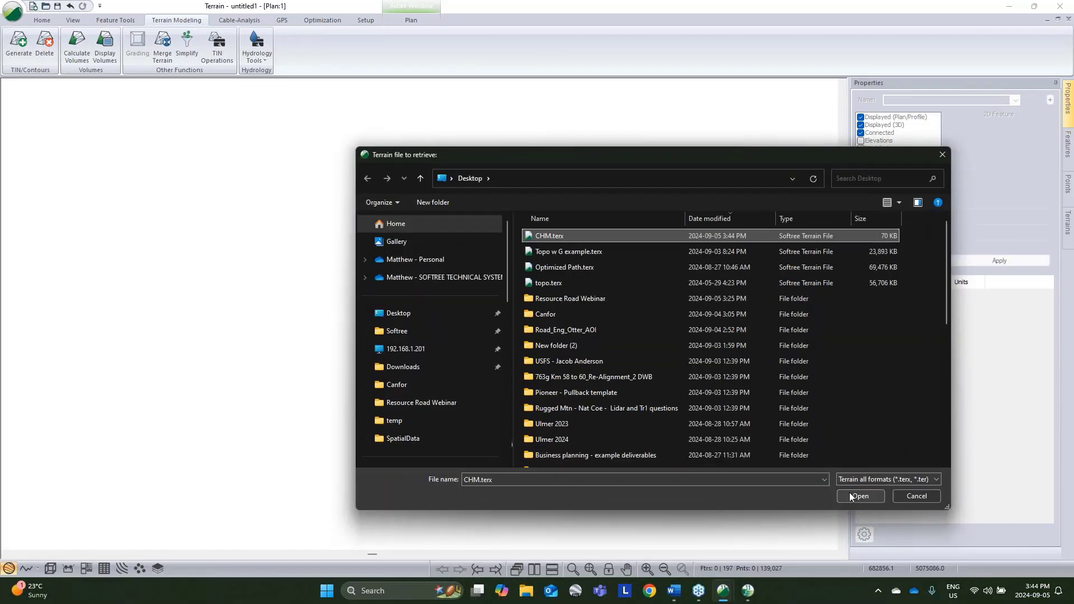
{"action": "left_click", "coordinate": [850, 497]}
{"action": "left_click", "coordinate": [499, 350]}
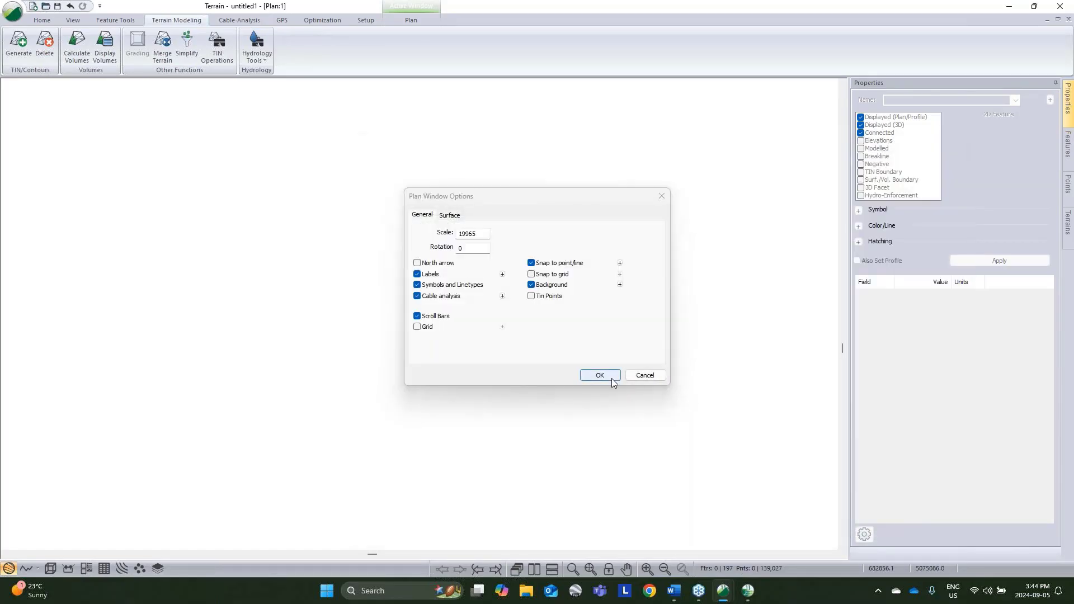
{"action": "left_click", "coordinate": [611, 379]}
{"action": "mouse_move", "coordinate": [535, 382]}
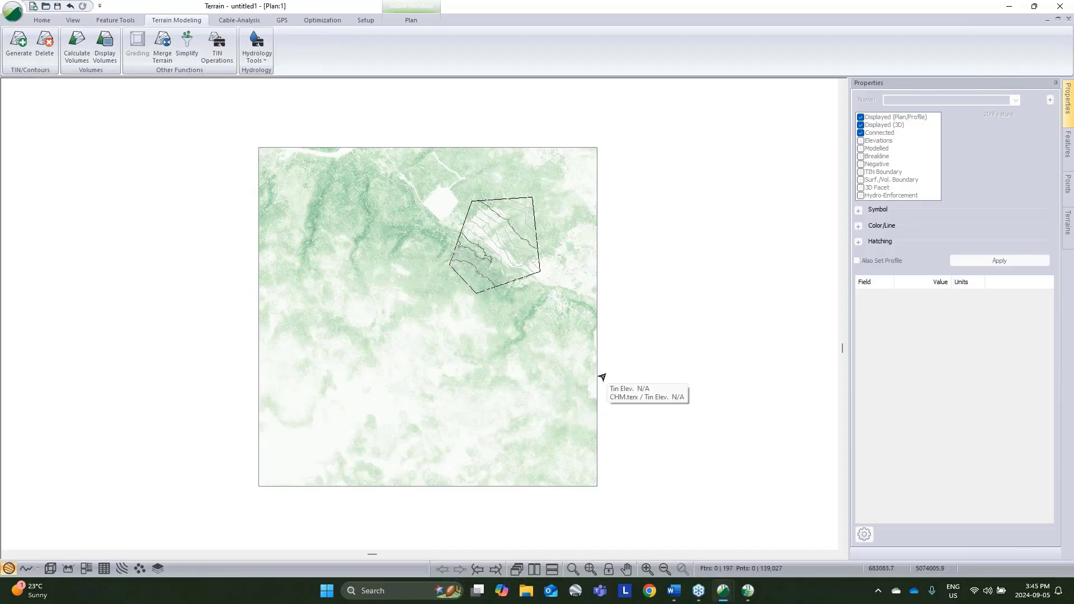
{"action": "middle_click_drag", "start_coordinate": [588, 377], "coordinate": [569, 413]}
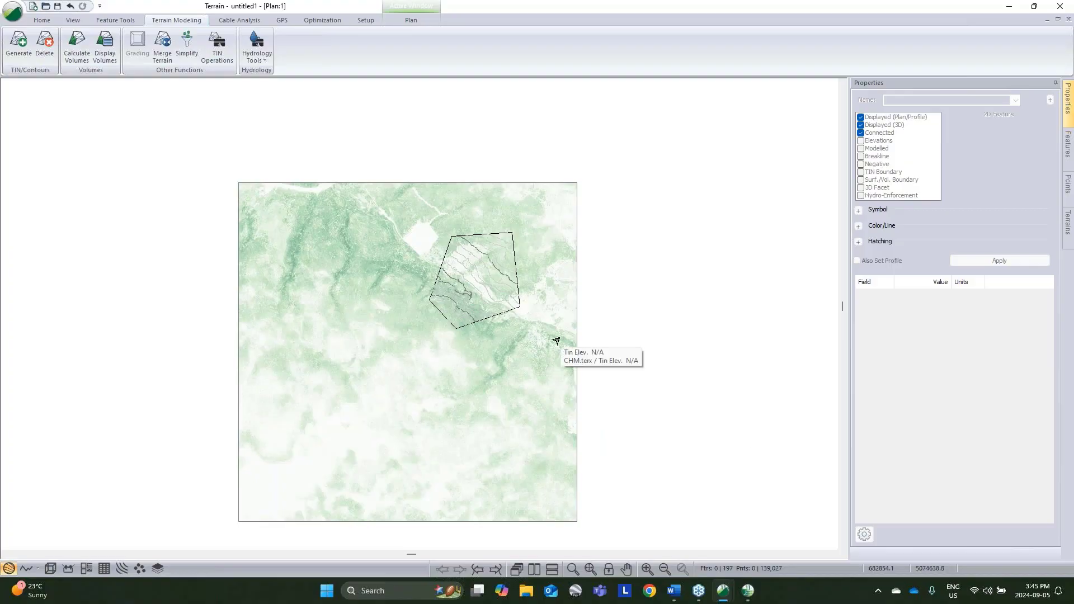
Step: Switch to Location and turn off the plan display of the topo.terx background file in the Plan window options
{"action": "left_click", "coordinate": [748, 590]}
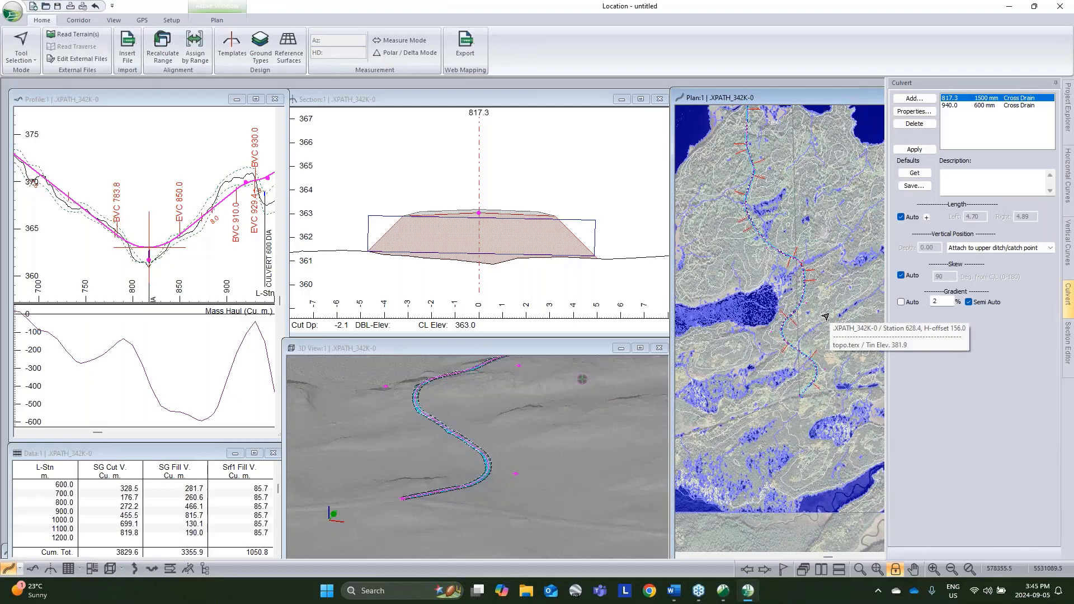
{"action": "right_click", "coordinate": [809, 240]}
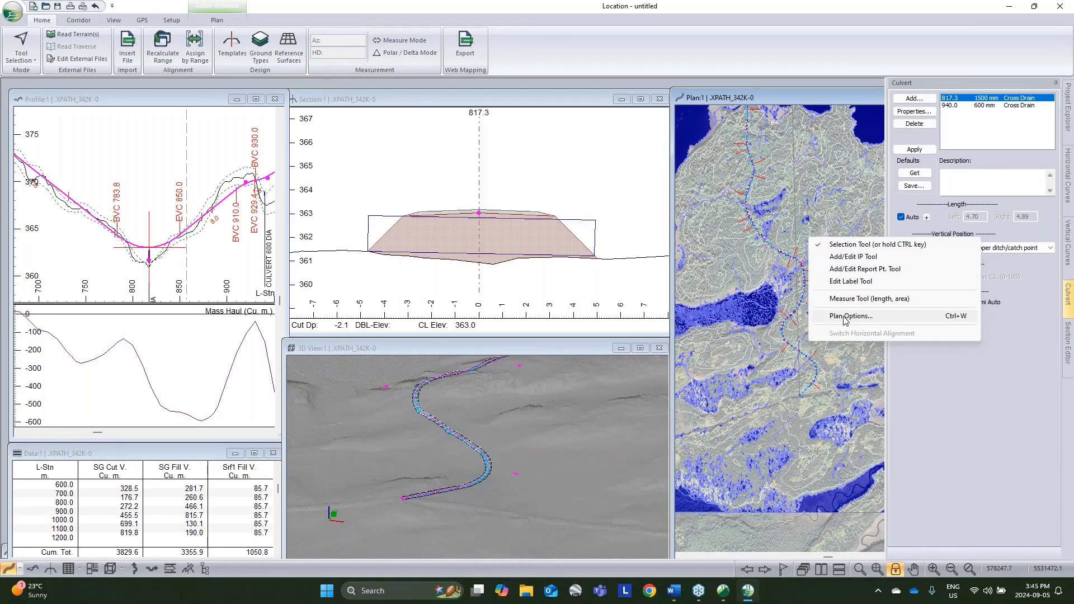
{"action": "left_click", "coordinate": [845, 317]}
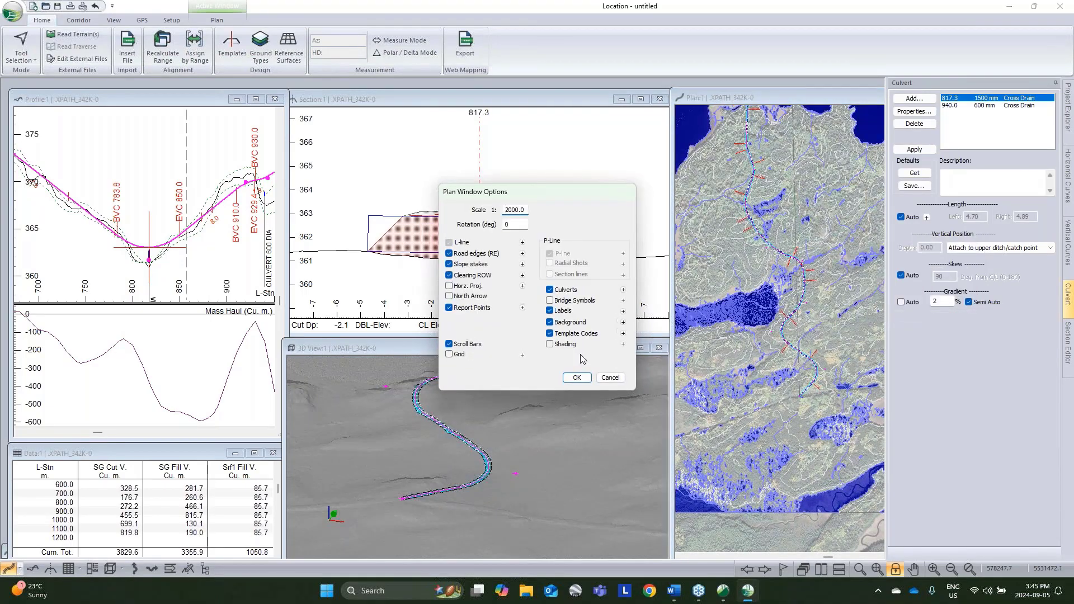
{"action": "left_click", "coordinate": [623, 322]}
{"action": "left_click", "coordinate": [431, 248]}
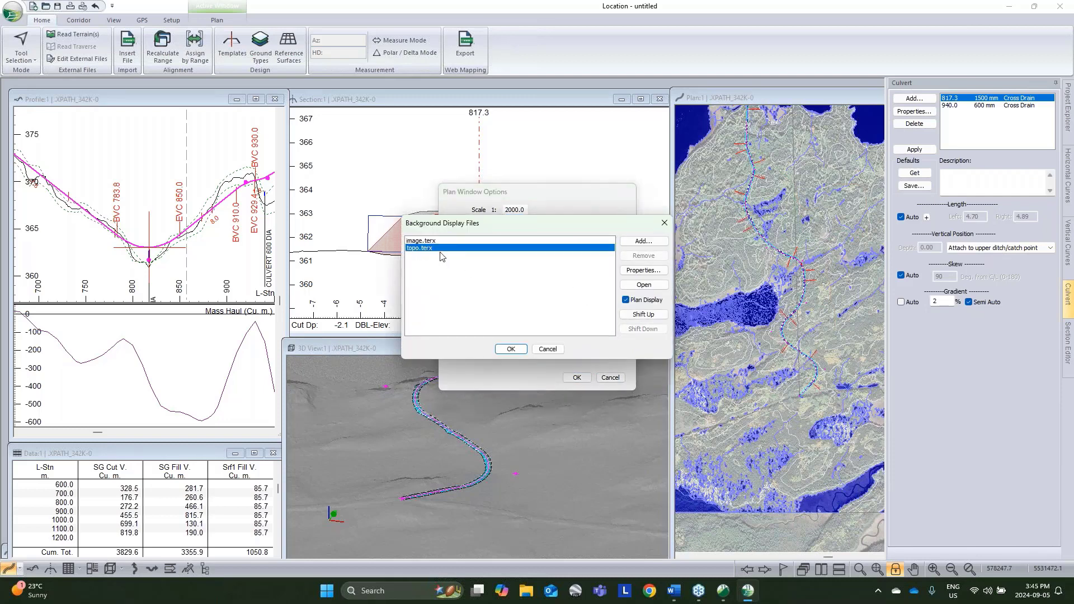
{"action": "left_click_drag", "start_coordinate": [621, 227], "coordinate": [610, 274]}
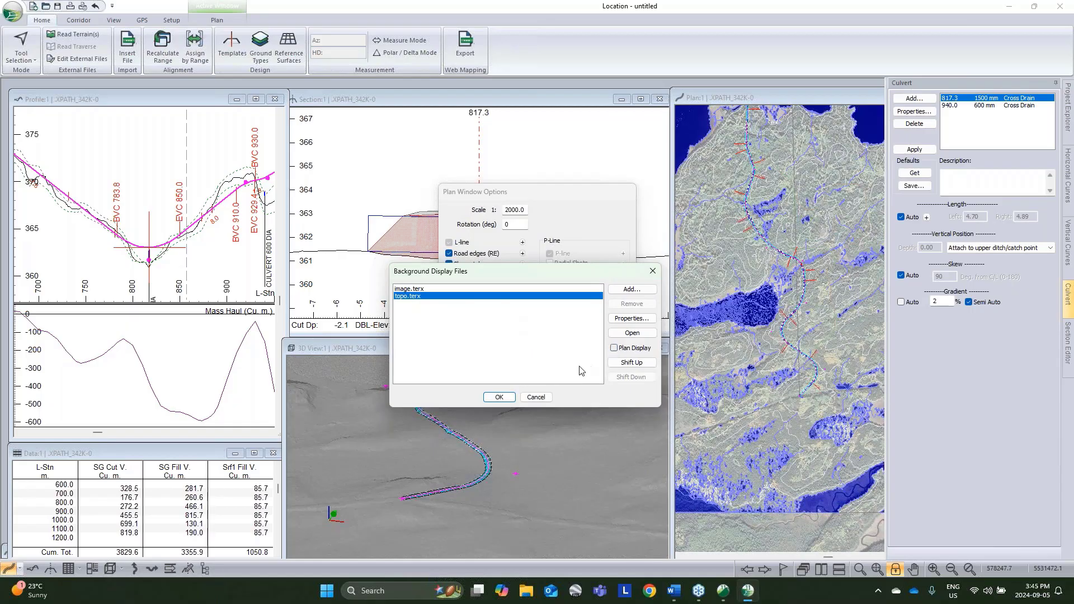
{"action": "left_click", "coordinate": [499, 396]}
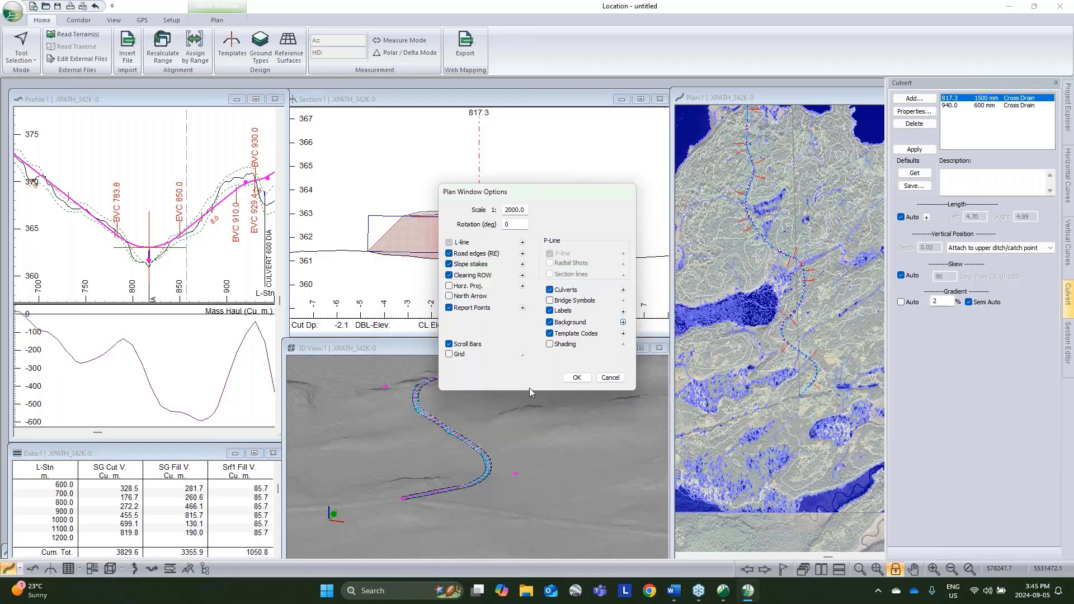
{"action": "left_click", "coordinate": [576, 377]}
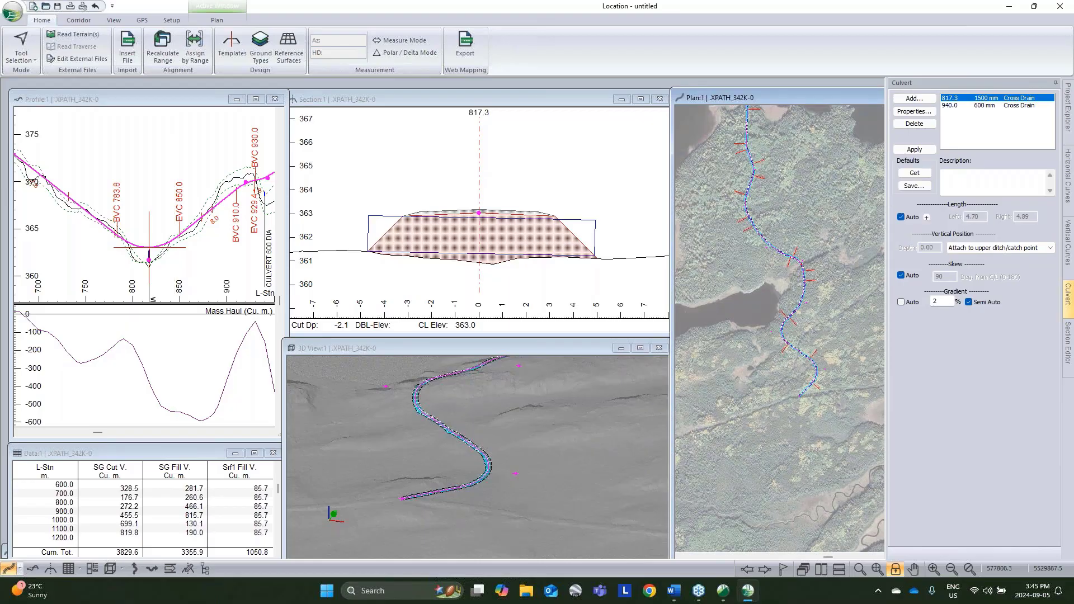
Step: Switch to the untitled1 terrain and hide the upper CNTRM major contour in both plan/profile and 3D
{"action": "left_click", "coordinate": [724, 591]}
{"action": "left_click", "coordinate": [743, 536]}
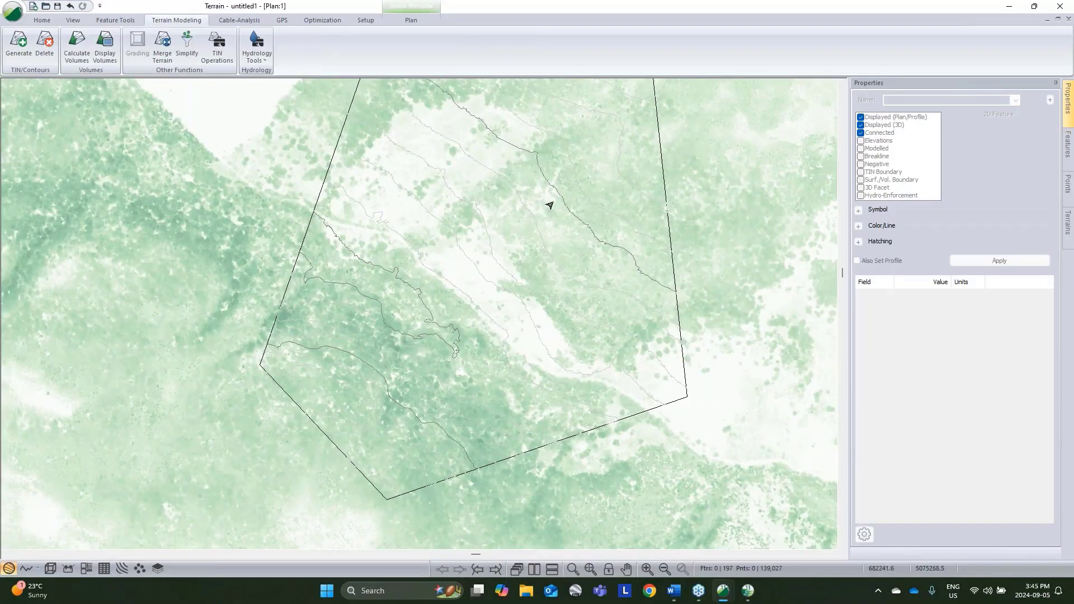
{"action": "left_click", "coordinate": [555, 199]}
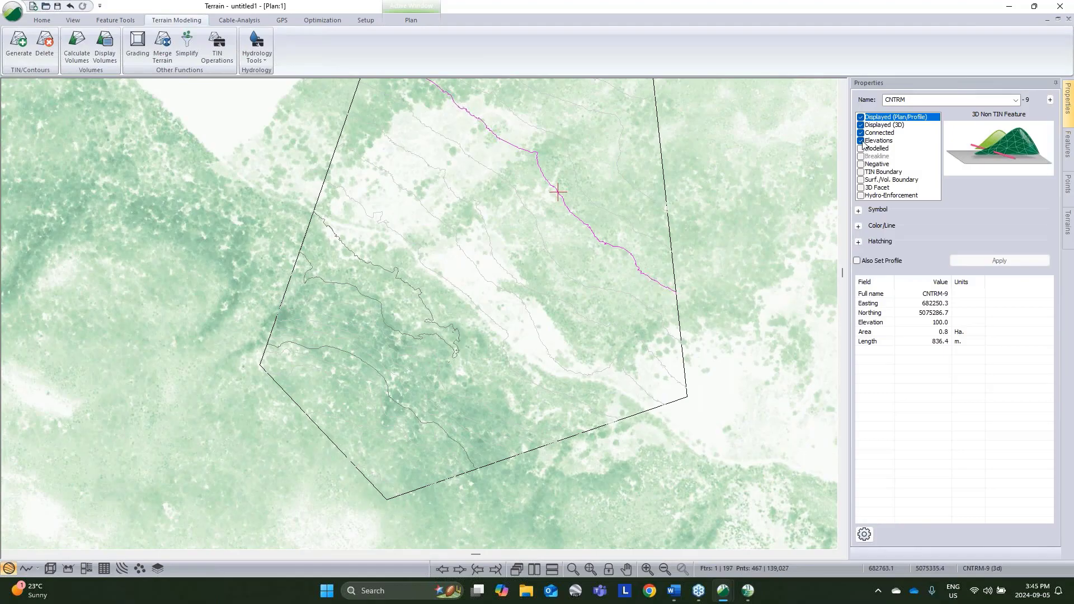
{"action": "left_click", "coordinate": [861, 117]}
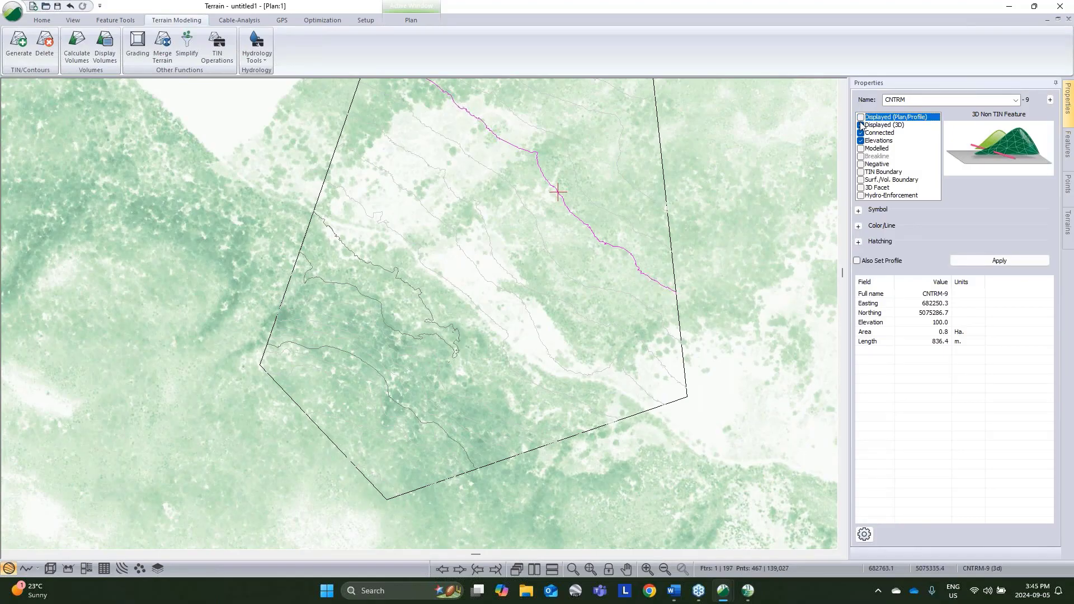
{"action": "left_click", "coordinate": [861, 125]}
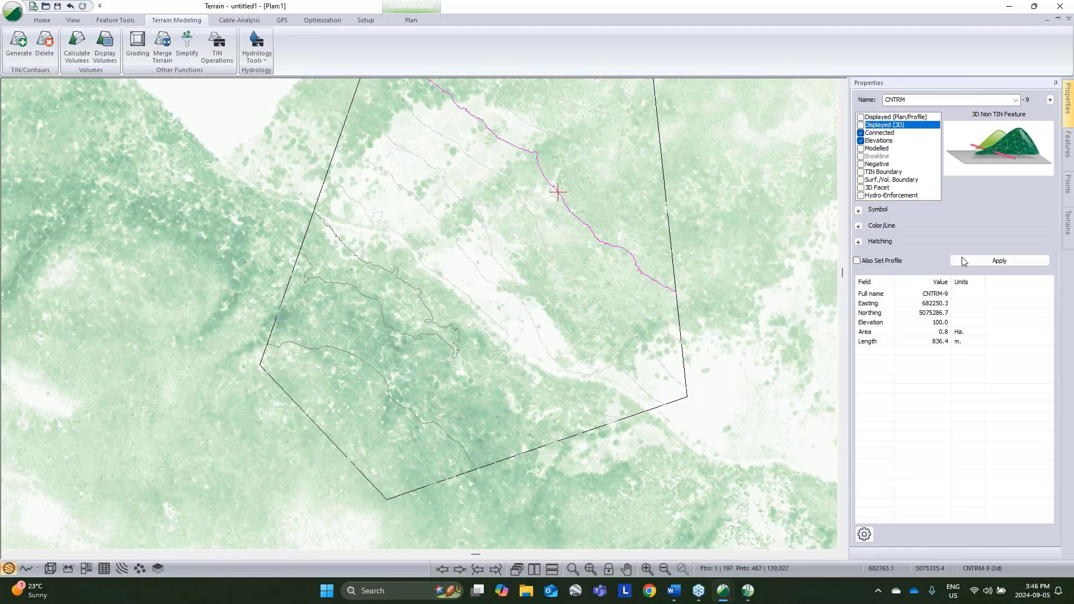
{"action": "left_click", "coordinate": [975, 260]}
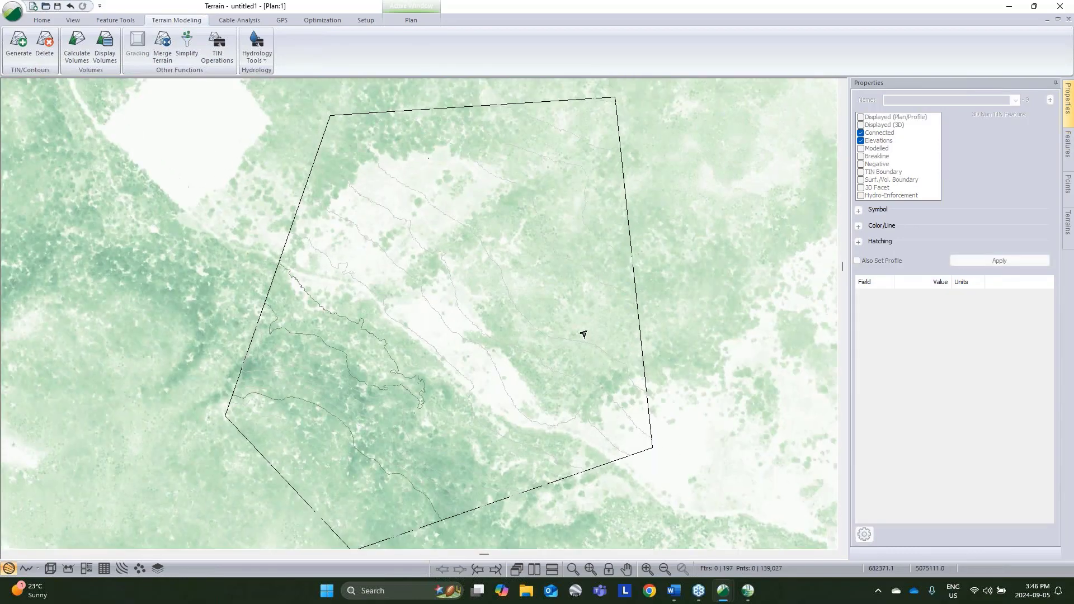
Step: Select all features to reveal the hidden CNTRM contour, pick it, and restore its plan/profile and 3D display
{"action": "mouse_move", "coordinate": [583, 332]}
{"action": "key", "text": "ctrl+a"}
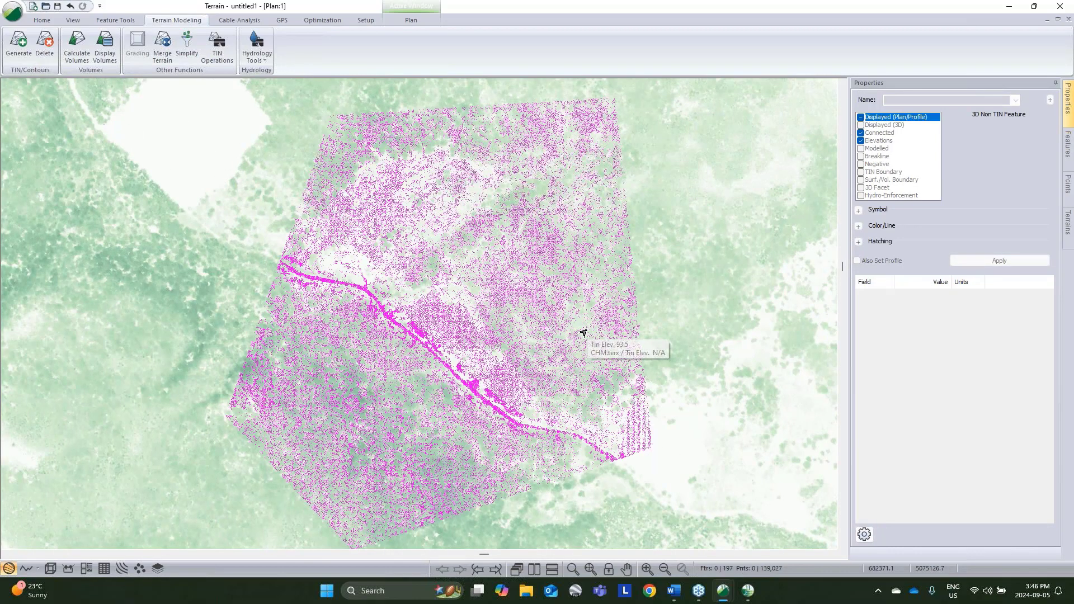
{"action": "scroll", "coordinate": [604, 314], "scroll_direction": "up", "scroll_amount": 5}
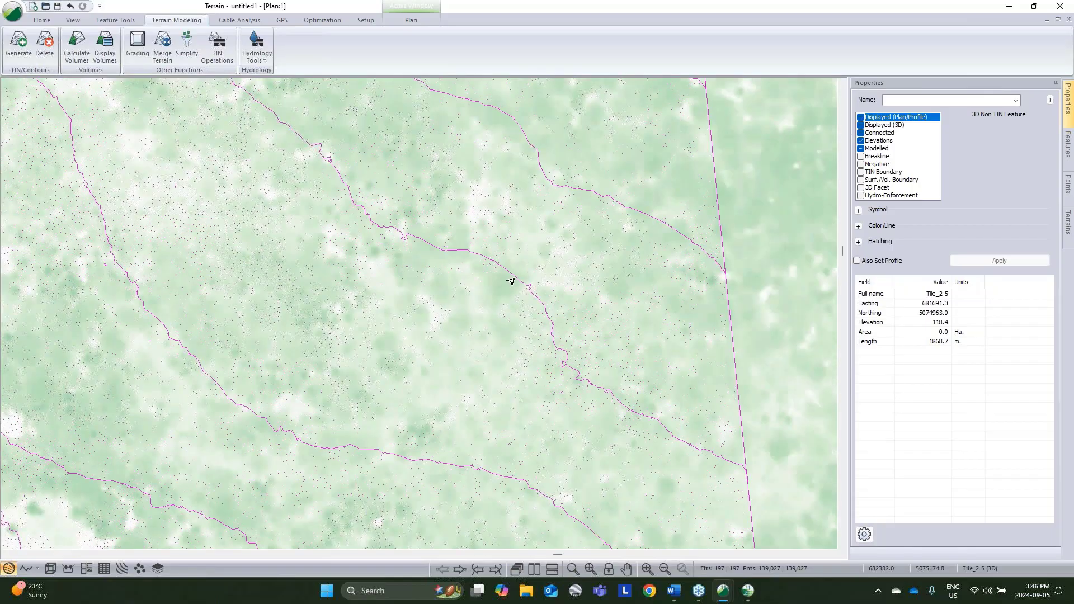
{"action": "left_click", "coordinate": [510, 282]}
{"action": "scroll", "coordinate": [510, 283], "scroll_direction": "up", "scroll_amount": 3}
{"action": "left_click", "coordinate": [860, 116]}
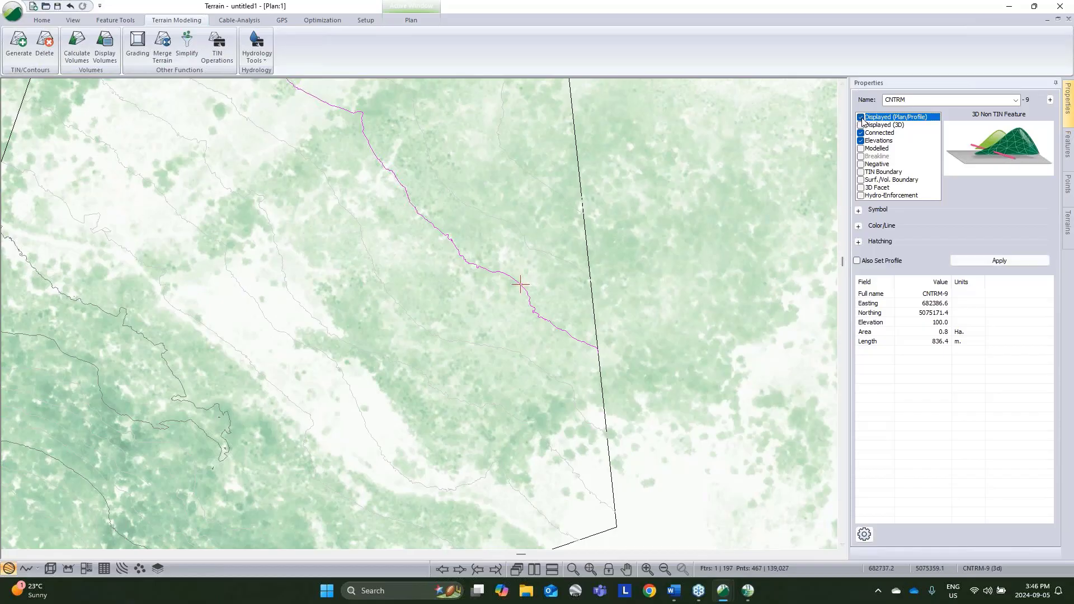
{"action": "left_click", "coordinate": [860, 125]}
{"action": "left_click", "coordinate": [971, 261]}
{"action": "left_click", "coordinate": [709, 342]}
{"action": "scroll", "coordinate": [708, 345], "scroll_direction": "down", "scroll_amount": 3}
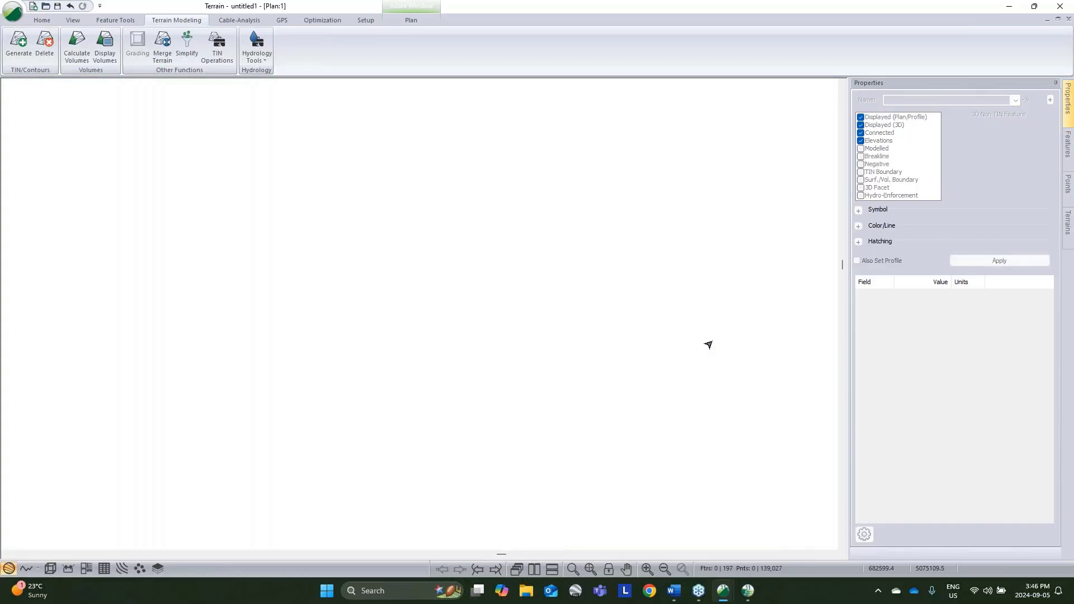
Step: Turn off the background display in the Plan Window Options
{"action": "middle_click_drag", "start_coordinate": [693, 351], "coordinate": [678, 294]}
{"action": "scroll", "coordinate": [672, 314], "scroll_direction": "down", "scroll_amount": 1}
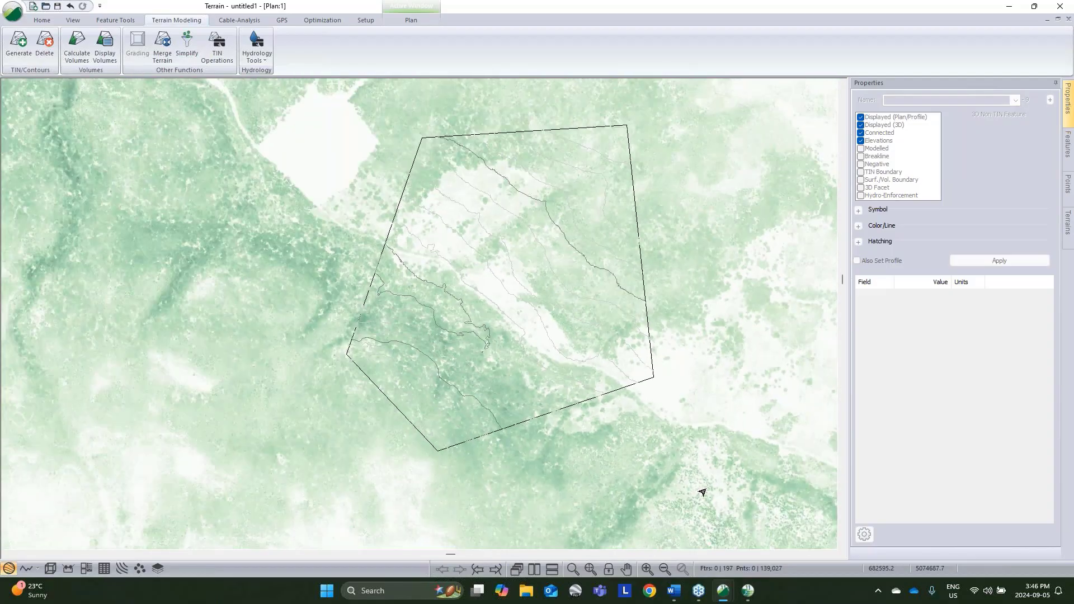
{"action": "left_click_drag", "start_coordinate": [704, 498], "coordinate": [297, 114]}
{"action": "right_click", "coordinate": [755, 335]}
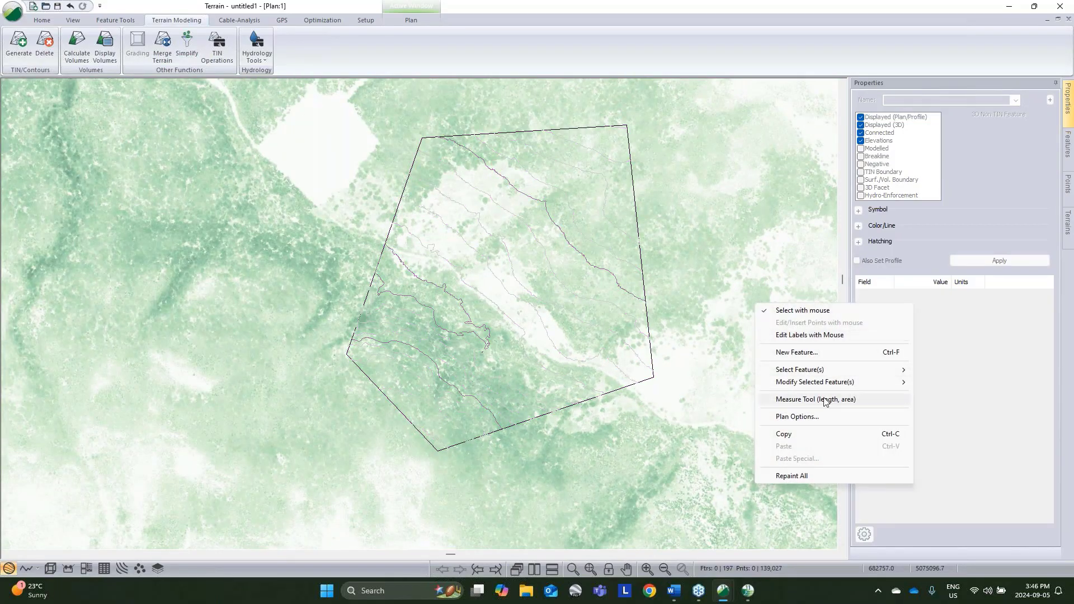
{"action": "left_click", "coordinate": [823, 418]}
{"action": "left_click", "coordinate": [532, 285]}
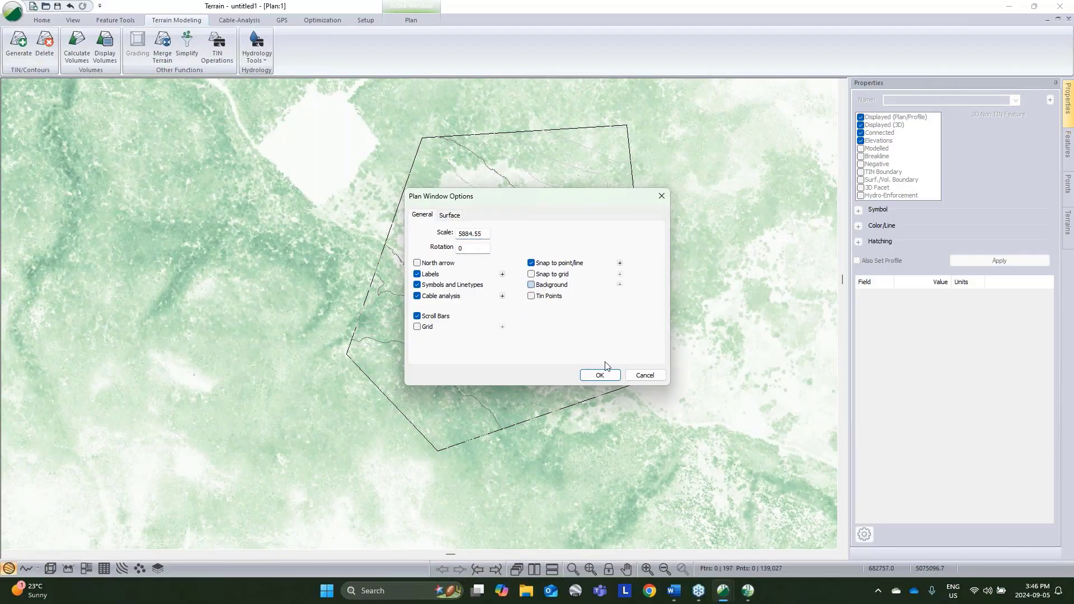
{"action": "left_click", "coordinate": [601, 375]}
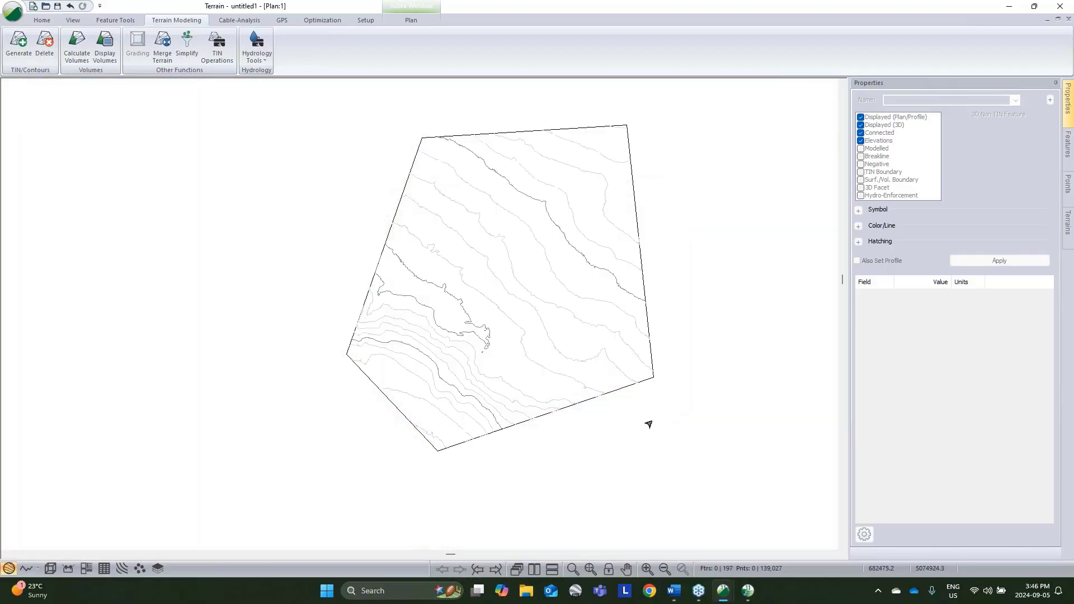
Step: Delete the AOI boundary polygon around the contours and select all the remaining contours
{"action": "left_click", "coordinate": [591, 402]}
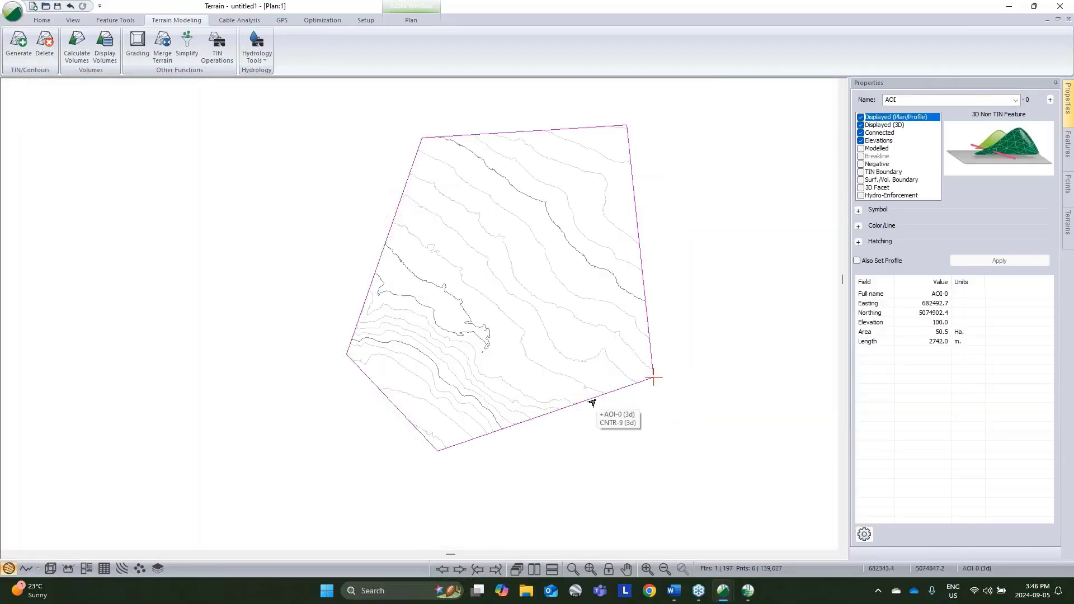
{"action": "key", "text": "Delete"}
{"action": "left_click_drag", "start_coordinate": [697, 519], "coordinate": [282, 112]}
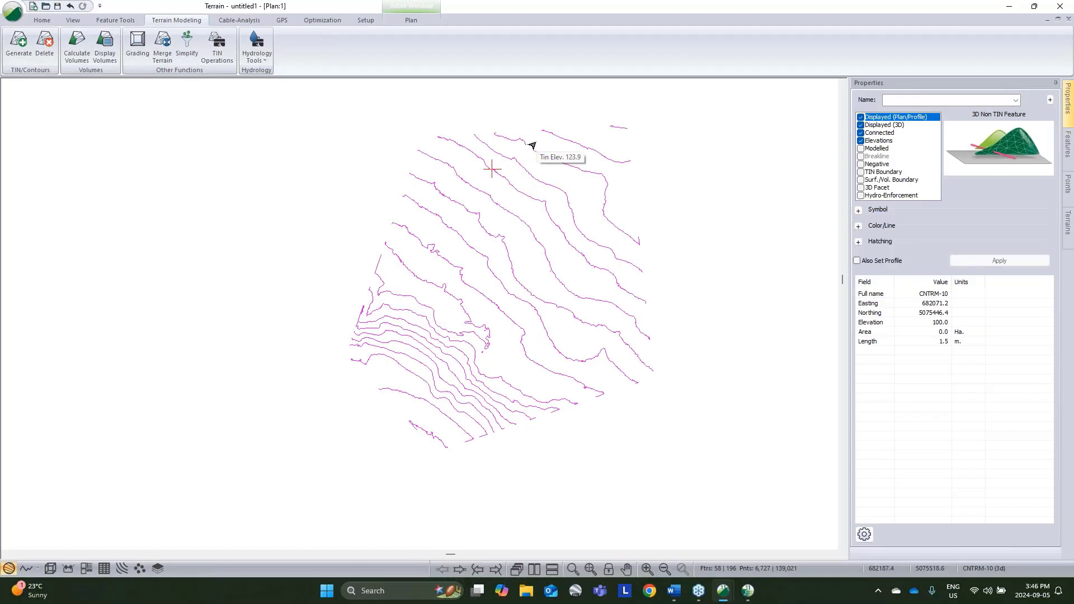
Step: Check the Terrain Calculation settings, view the terrain model in 3D, and return to the plan view
{"action": "left_click", "coordinate": [19, 43]}
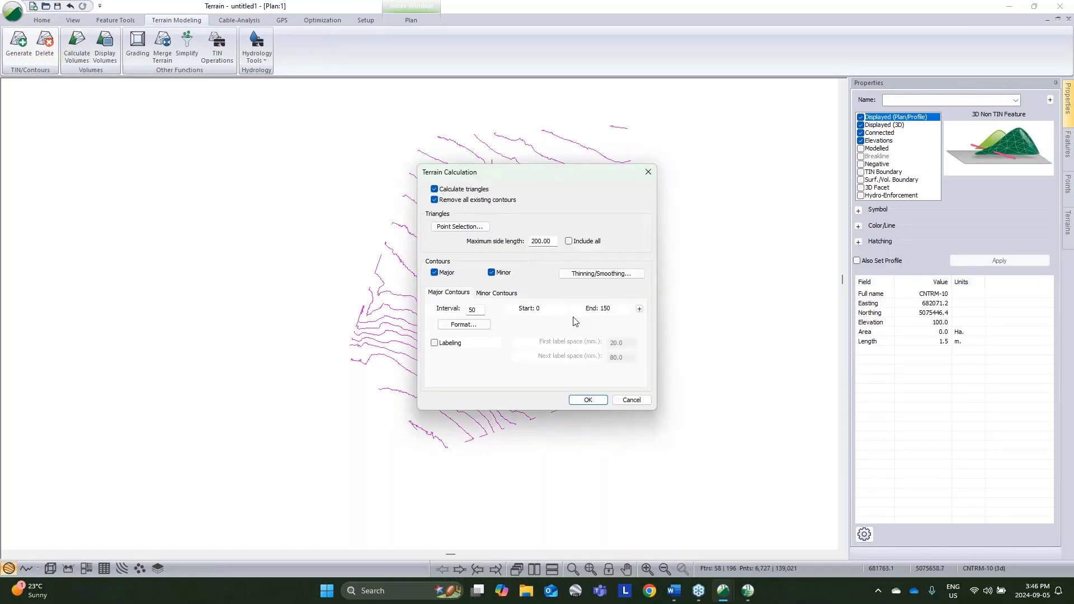
{"action": "key", "text": "Return"}
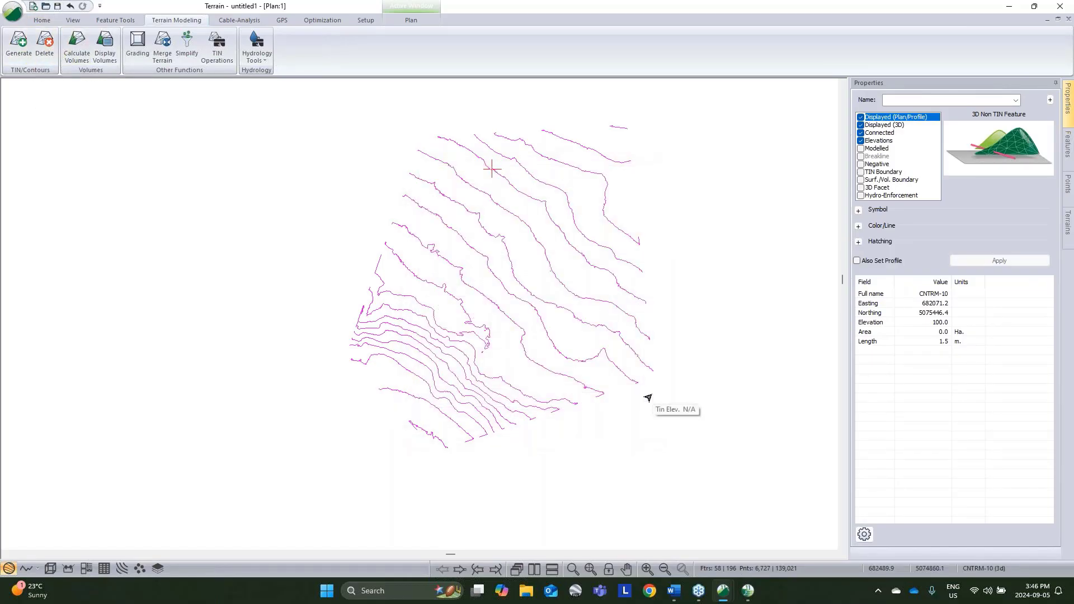
{"action": "left_click", "coordinate": [53, 570]}
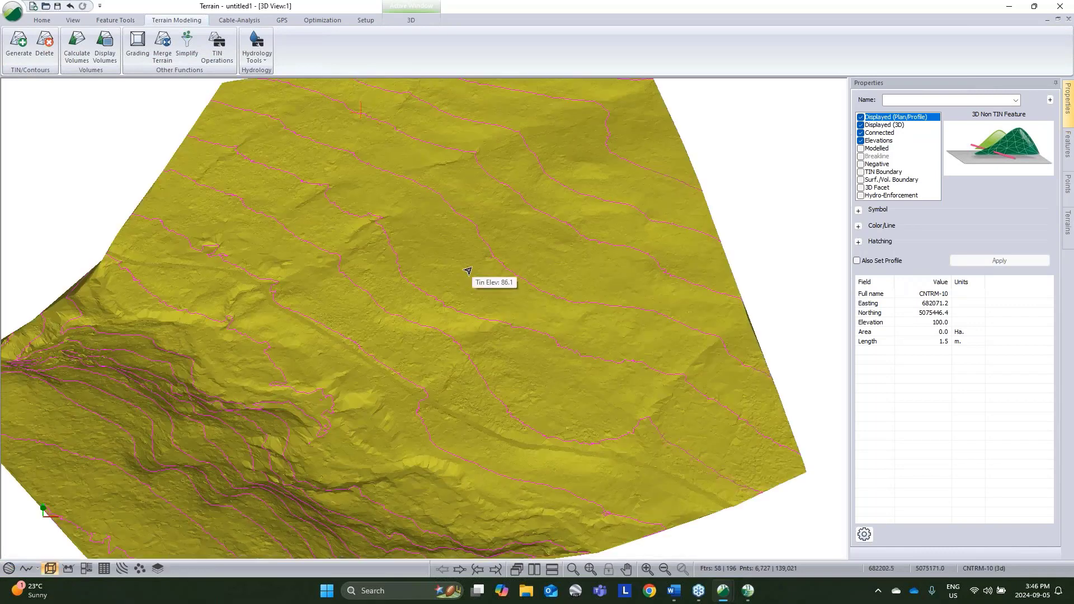
{"action": "left_click", "coordinate": [8, 568]}
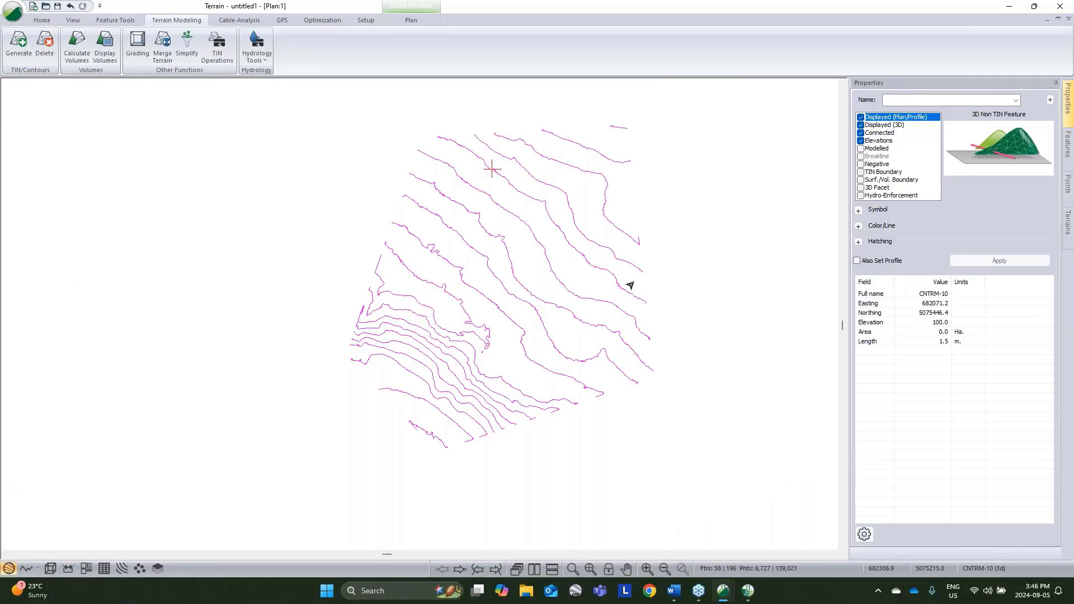
Step: Review the contour thinning and smoothing options of the terrain calculation and leave without recalculating
{"action": "left_click", "coordinate": [19, 45]}
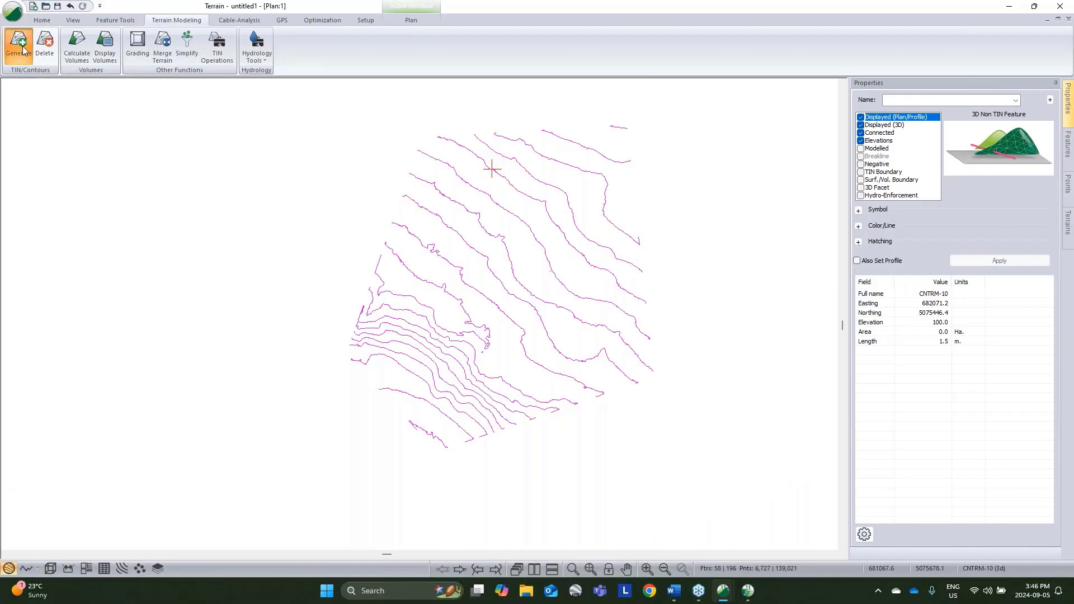
{"action": "left_click", "coordinate": [566, 274]}
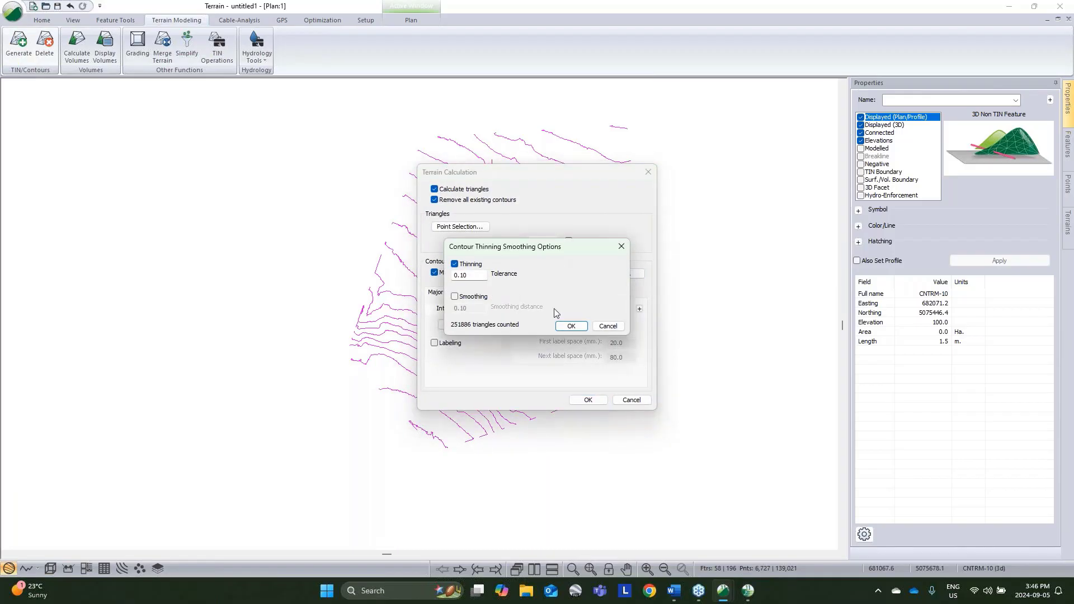
{"action": "left_click", "coordinate": [608, 326]}
{"action": "left_click", "coordinate": [632, 399]}
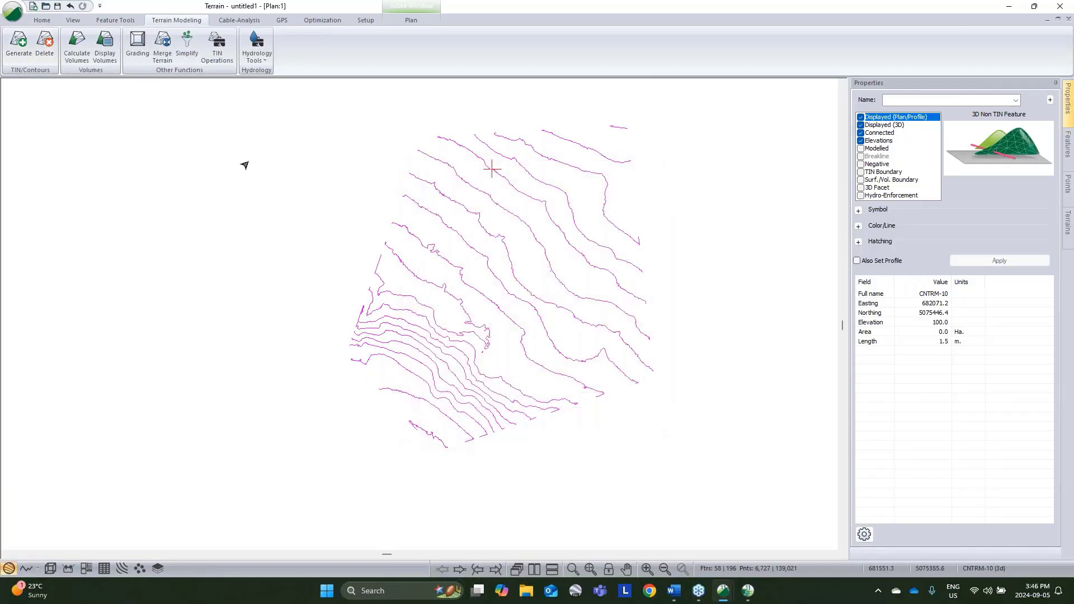
Step: Smooth the selected contours with spline interpolation at a tolerance of 0.1, without simplifying them
{"action": "left_click", "coordinate": [116, 21]}
{"action": "left_click", "coordinate": [384, 59]}
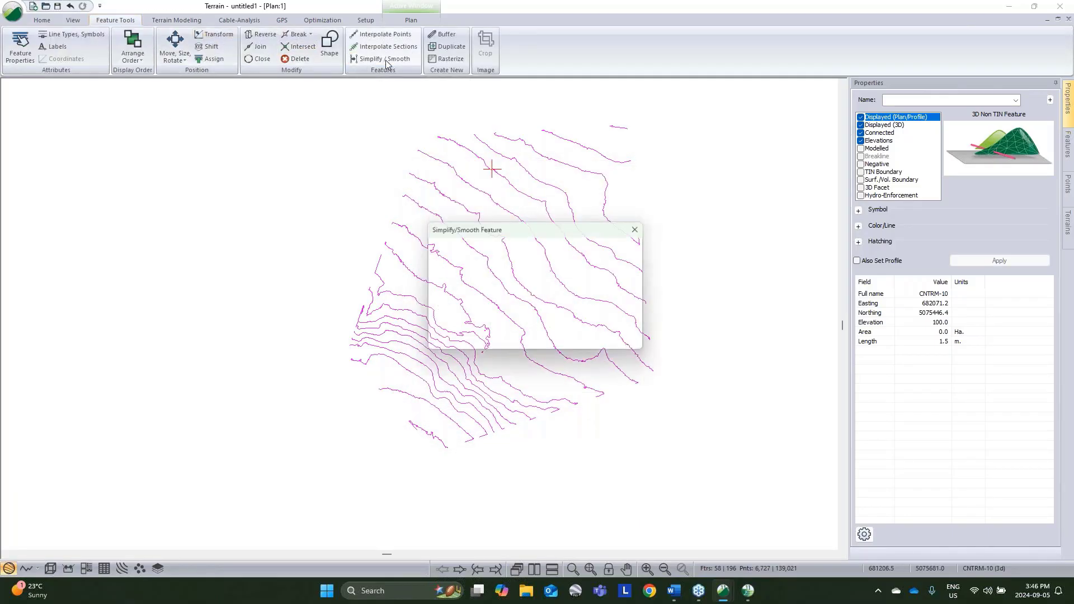
{"action": "left_click", "coordinate": [437, 286]}
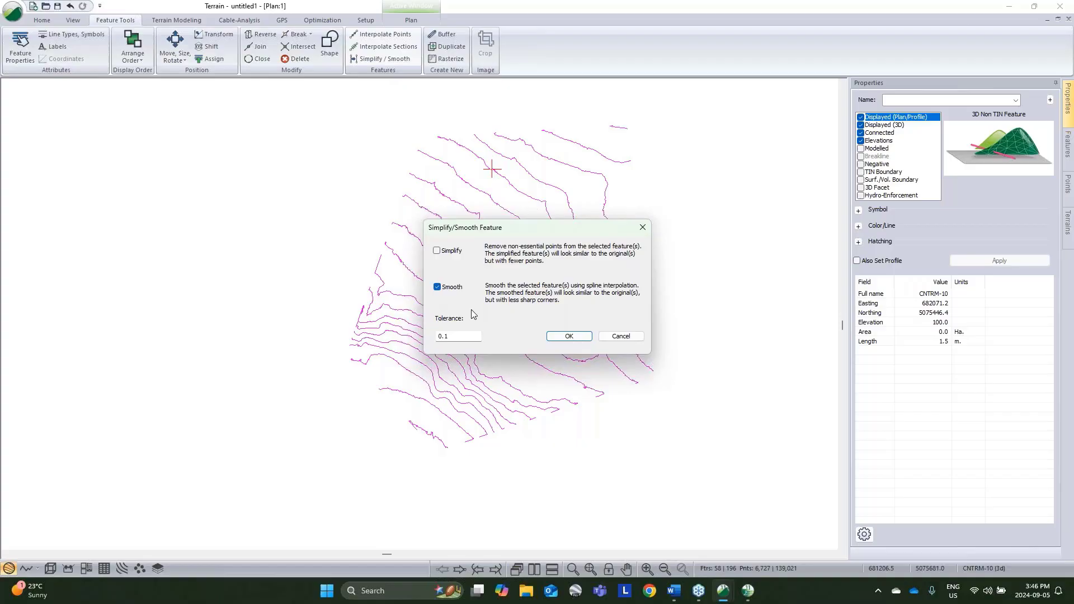
{"action": "left_click", "coordinate": [437, 251]}
{"action": "left_click", "coordinate": [437, 286]}
{"action": "left_click", "coordinate": [581, 336]}
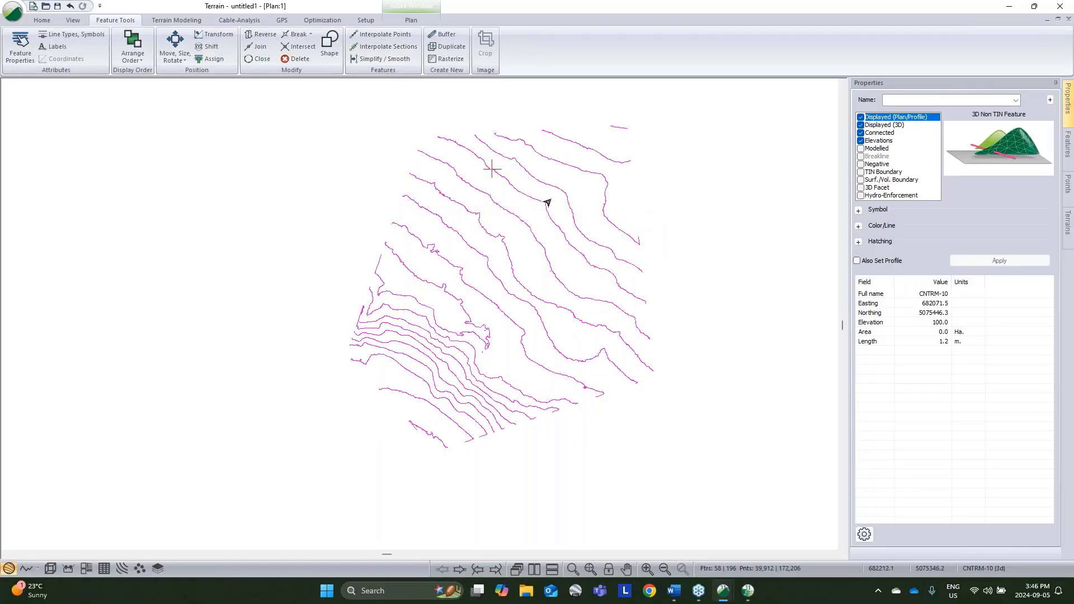
{"action": "scroll", "coordinate": [545, 199], "scroll_direction": "up", "scroll_amount": 6}
{"action": "scroll", "coordinate": [447, 380], "scroll_direction": "up", "scroll_amount": 3}
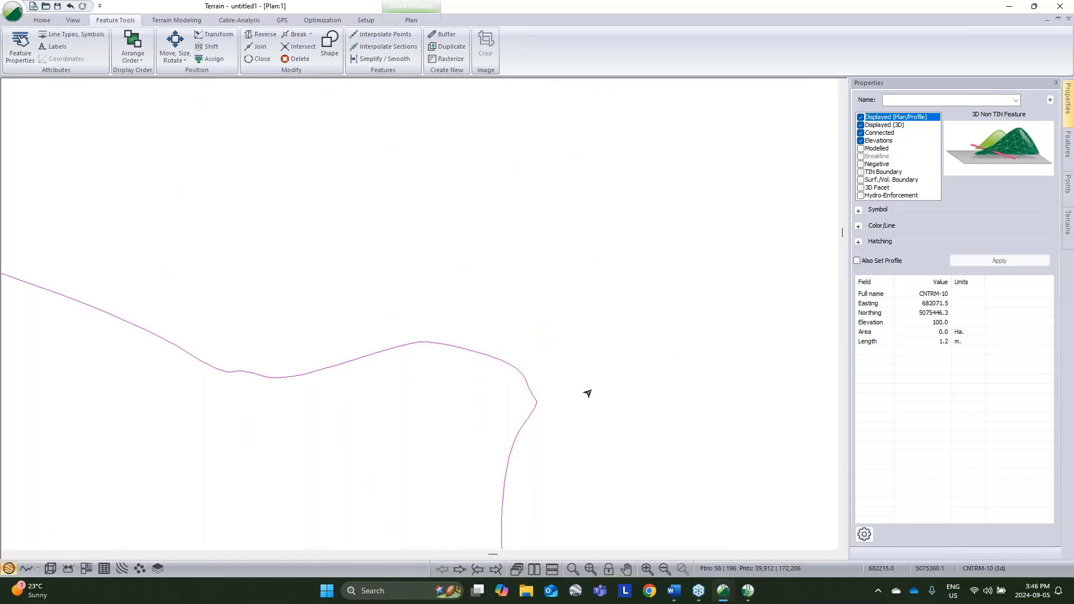
{"action": "scroll", "coordinate": [560, 386], "scroll_direction": "down", "scroll_amount": 3}
Step: Simplify the selected contours with a tolerance of 1.0, leaving smoothing off
{"action": "left_click", "coordinate": [381, 59]}
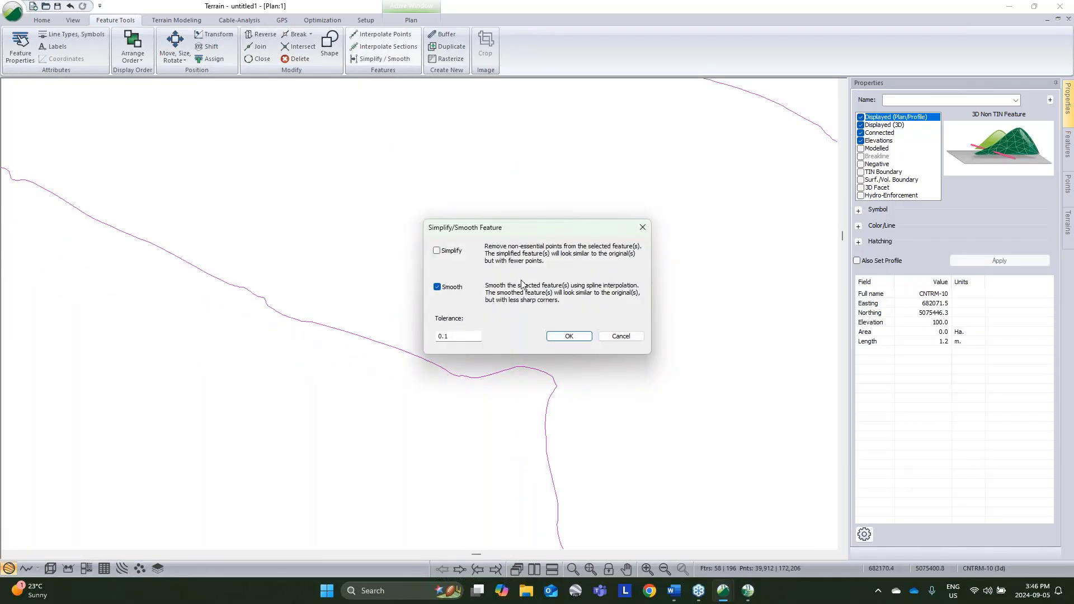
{"action": "left_click", "coordinate": [437, 252]}
{"action": "left_click", "coordinate": [569, 336]}
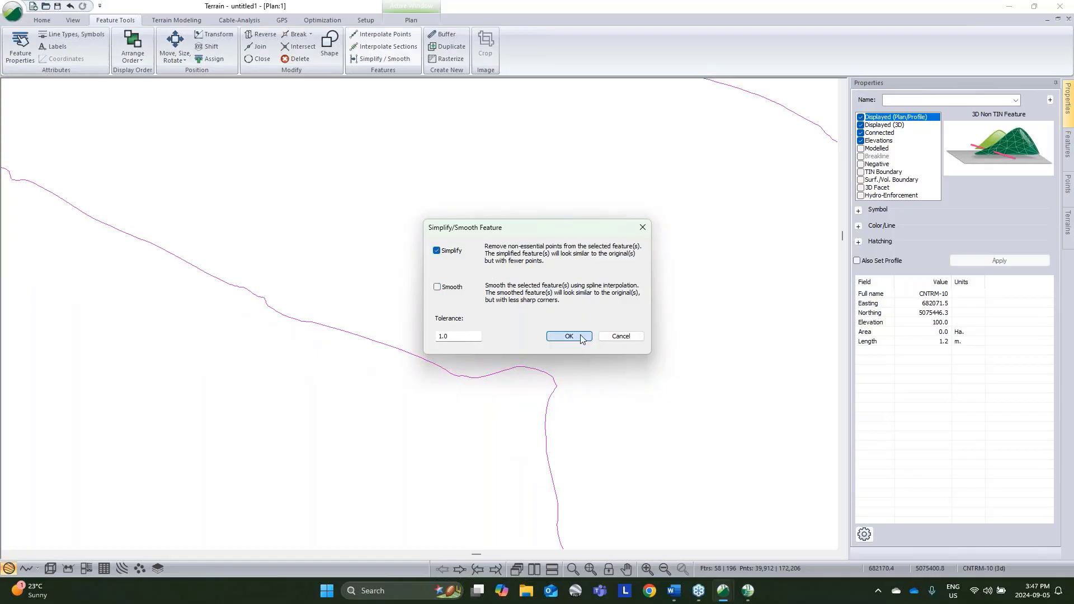
{"action": "scroll", "coordinate": [590, 374], "scroll_direction": "down", "scroll_amount": 4}
{"action": "middle_click_drag", "start_coordinate": [597, 423], "coordinate": [510, 312]}
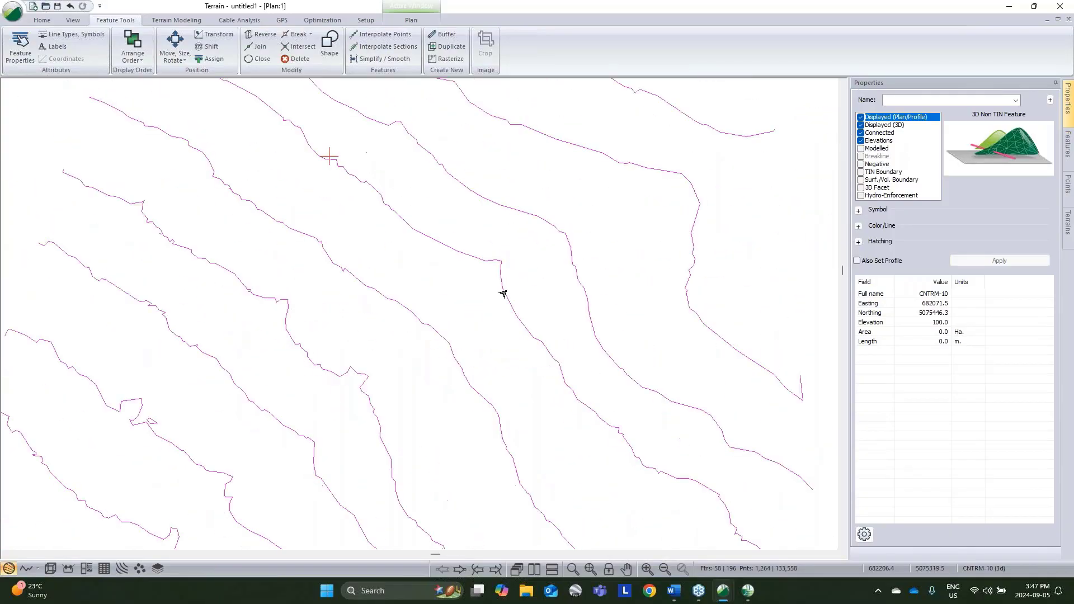
{"action": "middle_click_drag", "start_coordinate": [688, 381], "coordinate": [531, 263]}
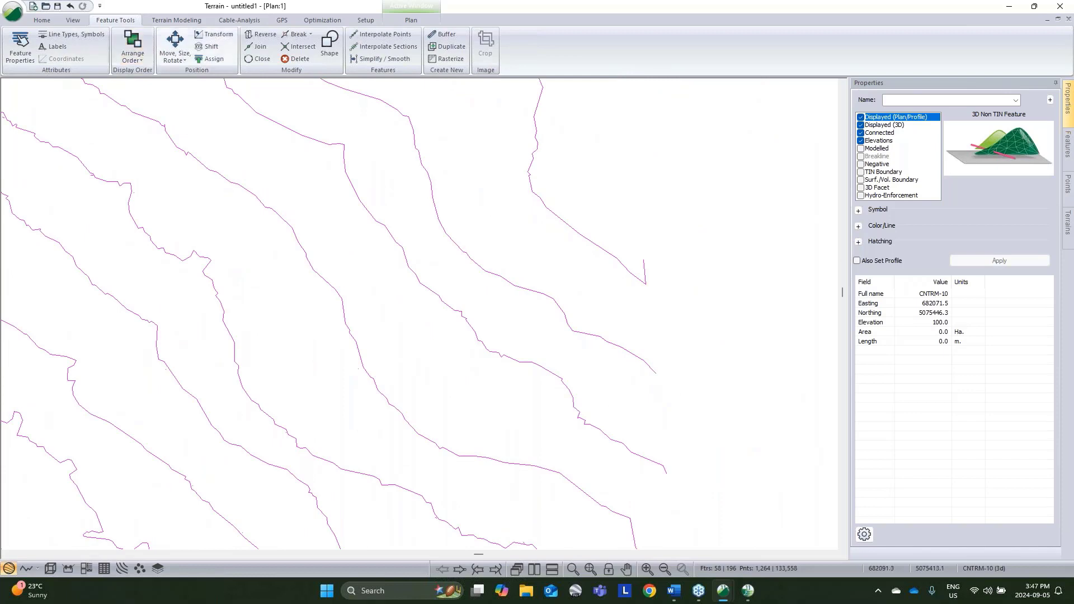
{"action": "scroll", "coordinate": [503, 315], "scroll_direction": "down", "scroll_amount": 1}
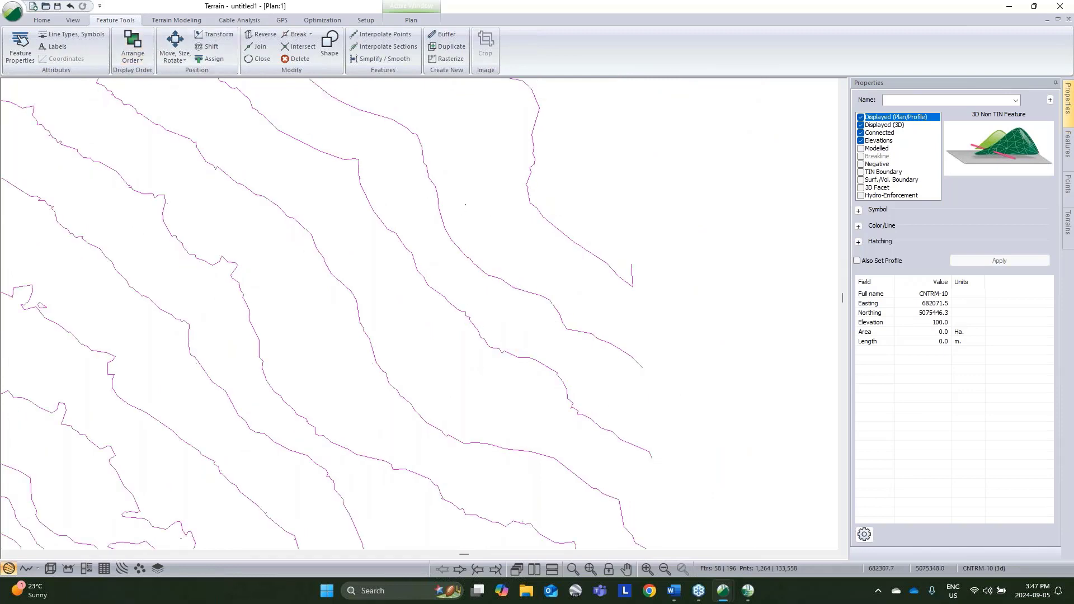
Step: Reopen the terrain calculation to examine where contour thinning and smoothing can be set, and cancel it
{"action": "left_click", "coordinate": [176, 21]}
{"action": "left_click", "coordinate": [13, 43]}
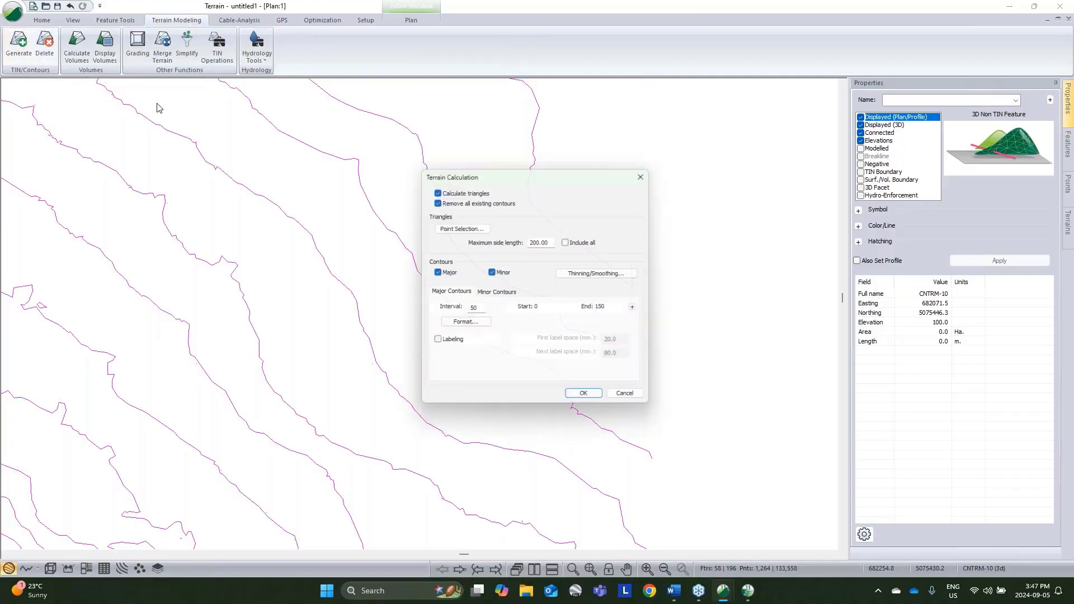
{"action": "left_click", "coordinate": [581, 276]}
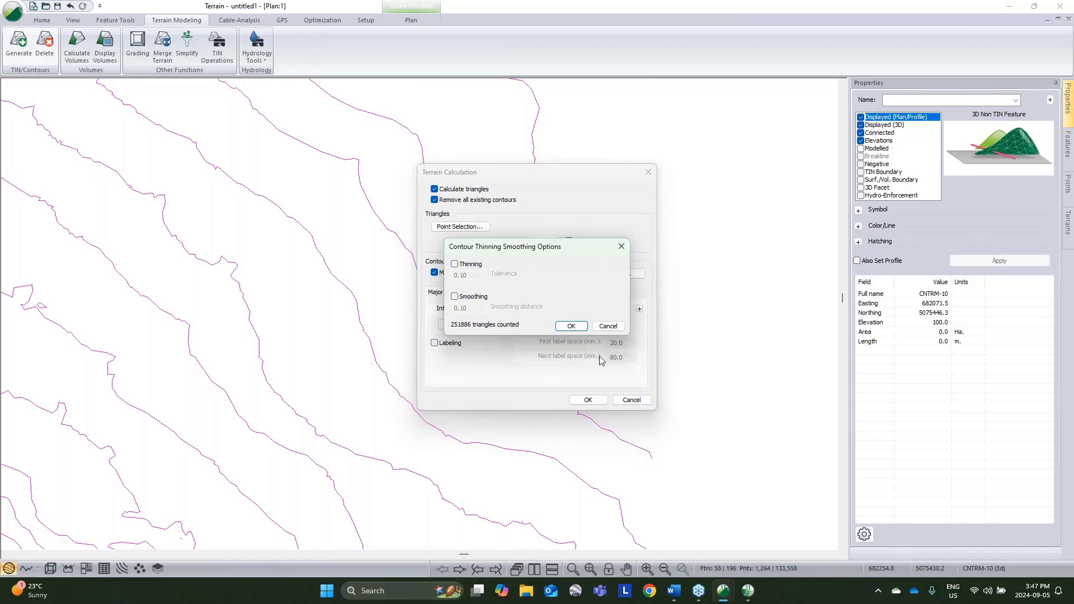
{"action": "left_click", "coordinate": [604, 323]}
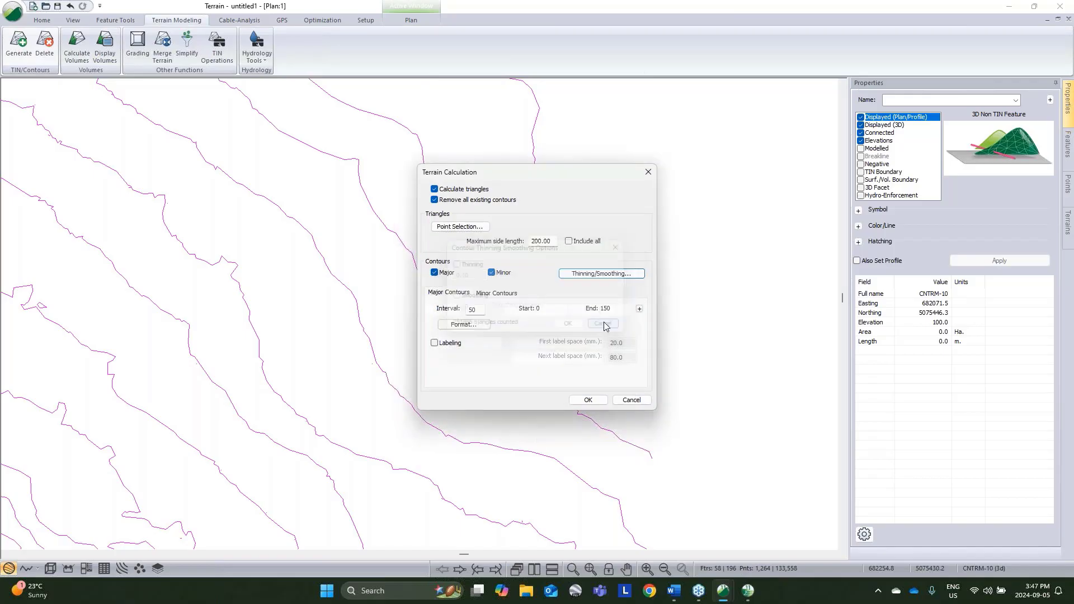
{"action": "left_click", "coordinate": [628, 400]}
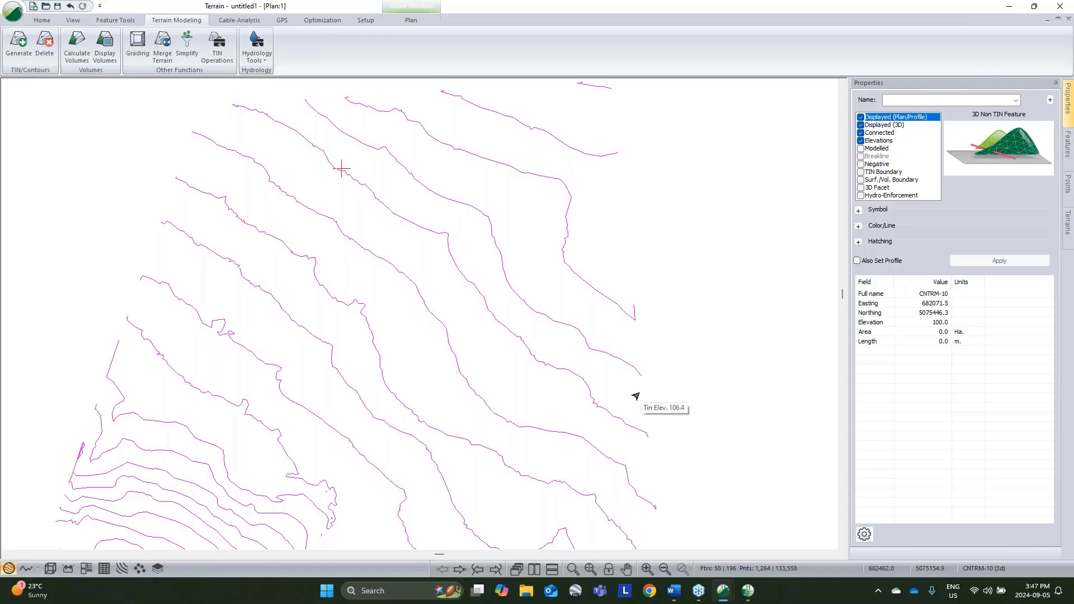
{"action": "scroll", "coordinate": [642, 287], "scroll_direction": "down", "scroll_amount": 4}
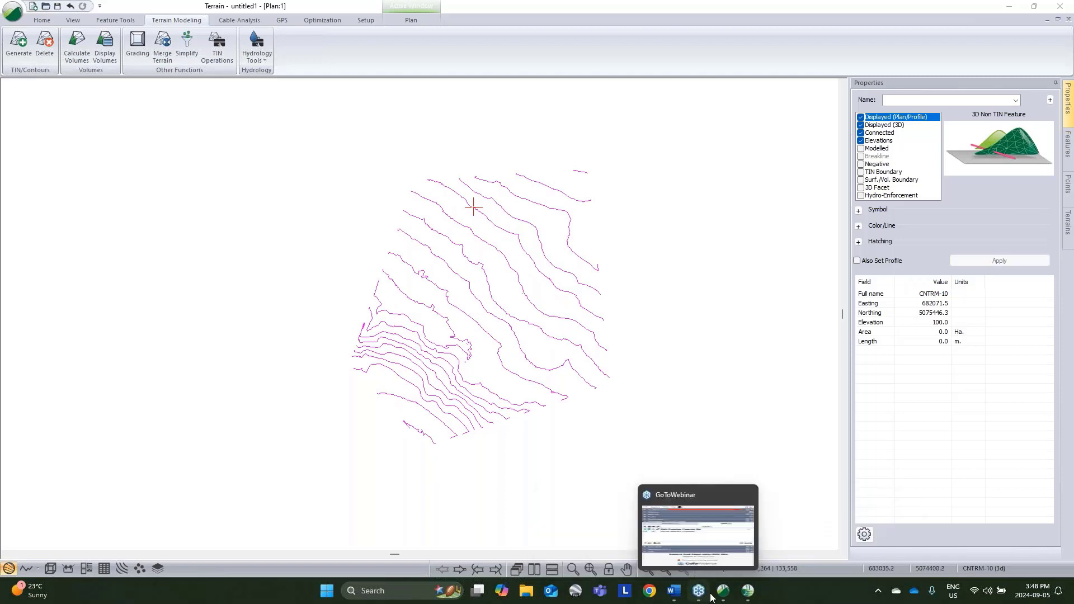
{"action": "mouse_move", "coordinate": [723, 591]}
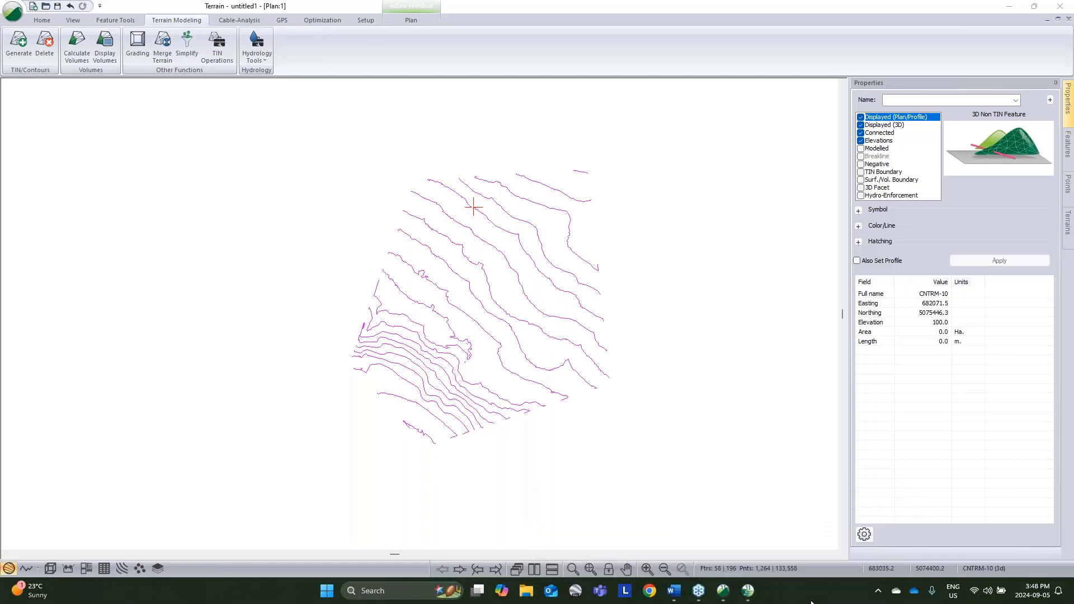